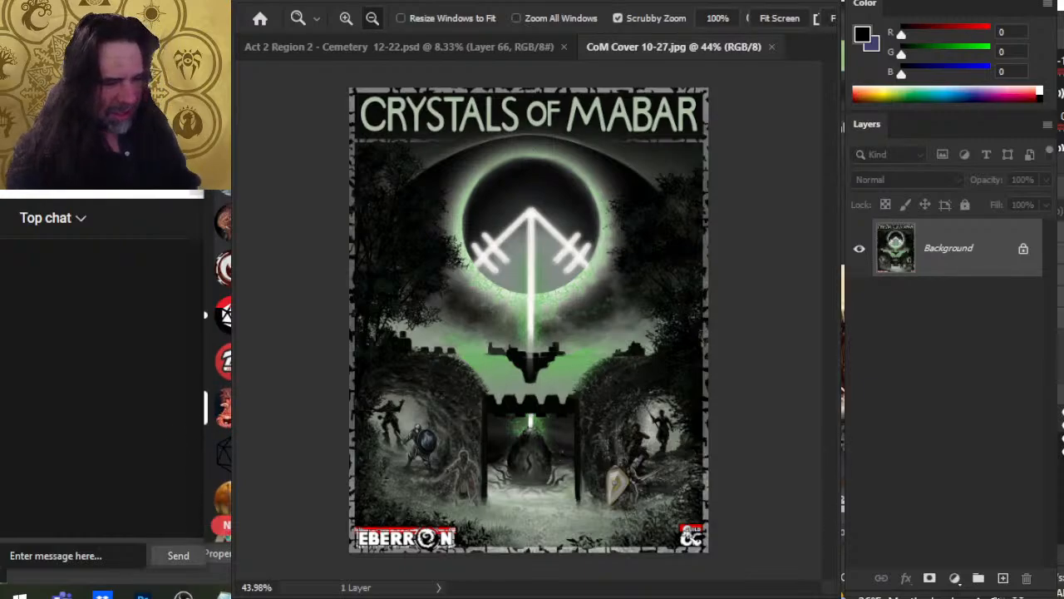
Close the CoM Cover 10-27.jpg image, leaving the Act 2 Region 2 cemetery map open in Photoshop
scroll(226, 193, down, 3)
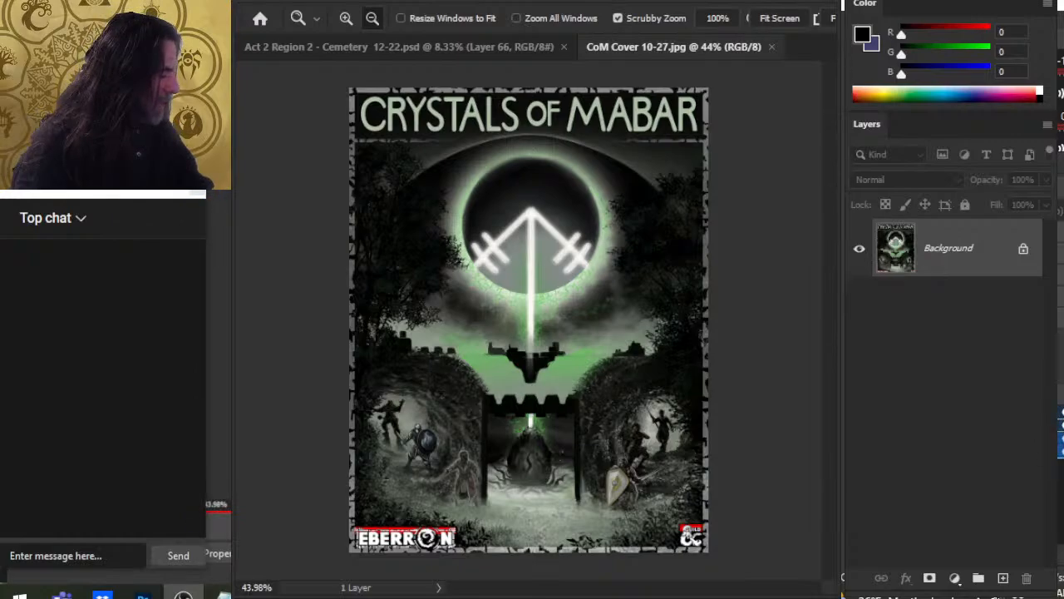
click(956, 452)
key(alt+Tab)
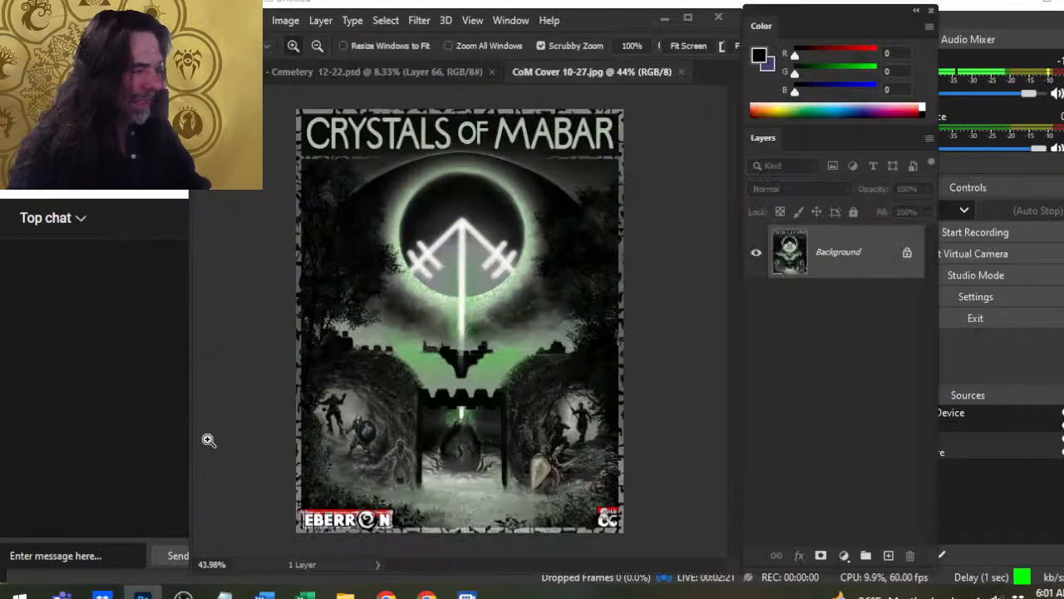
click(682, 73)
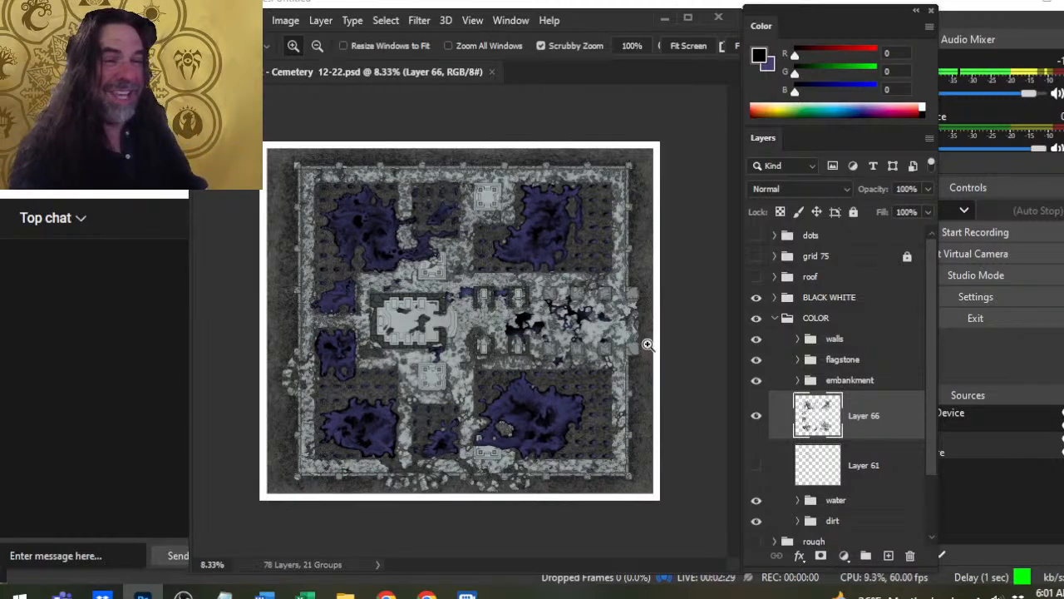
Examine the cemetery map around the central mausoleum and the large purple pools in the eastern and northwestern plots
key(l)
key(z)
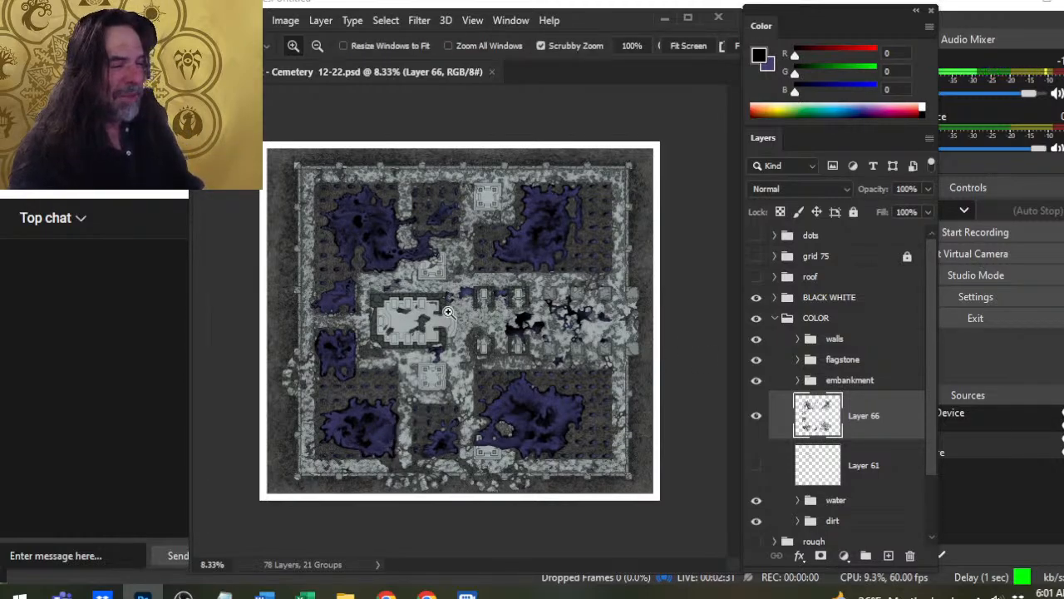
drag(392, 294, 444, 309)
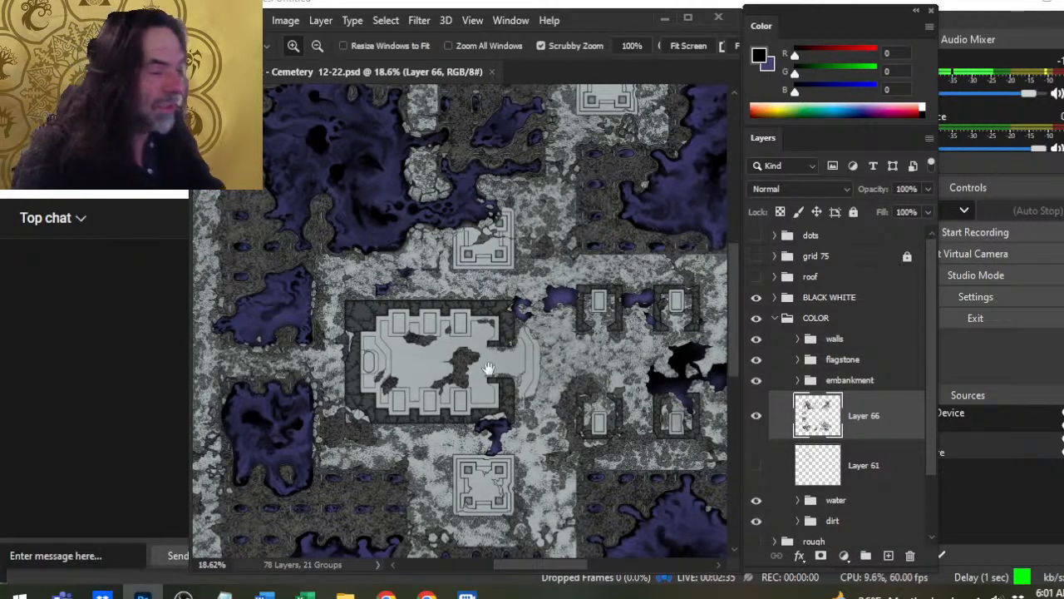
drag(499, 366, 372, 220)
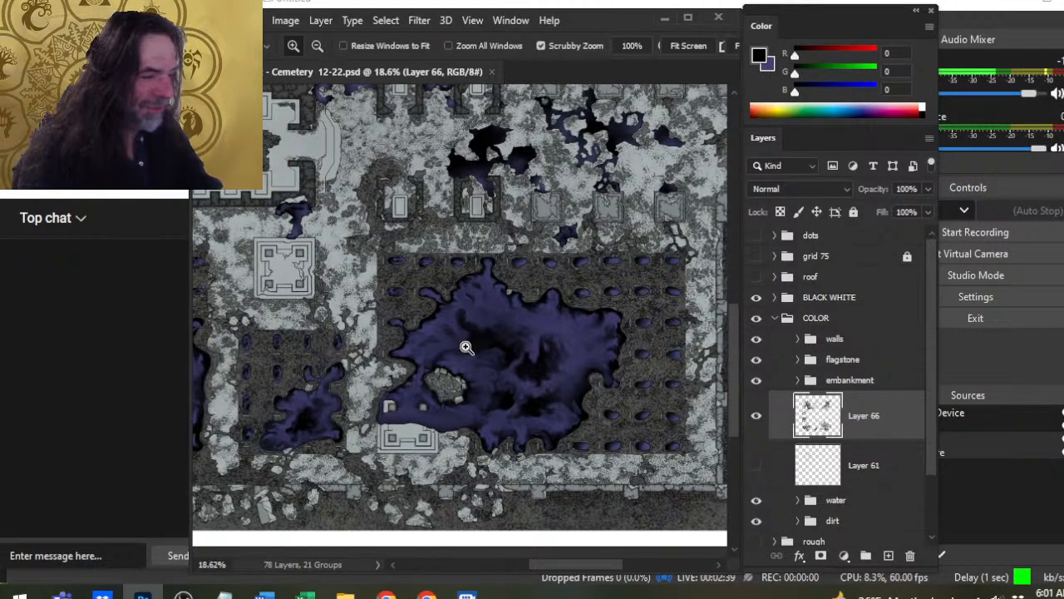
drag(485, 408, 465, 432)
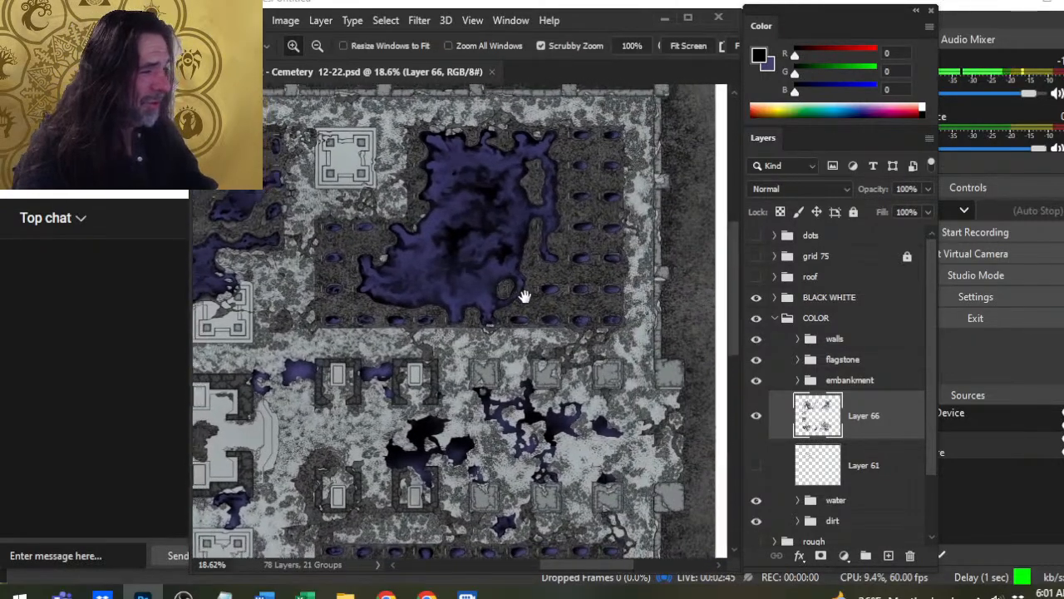
drag(525, 296, 714, 409)
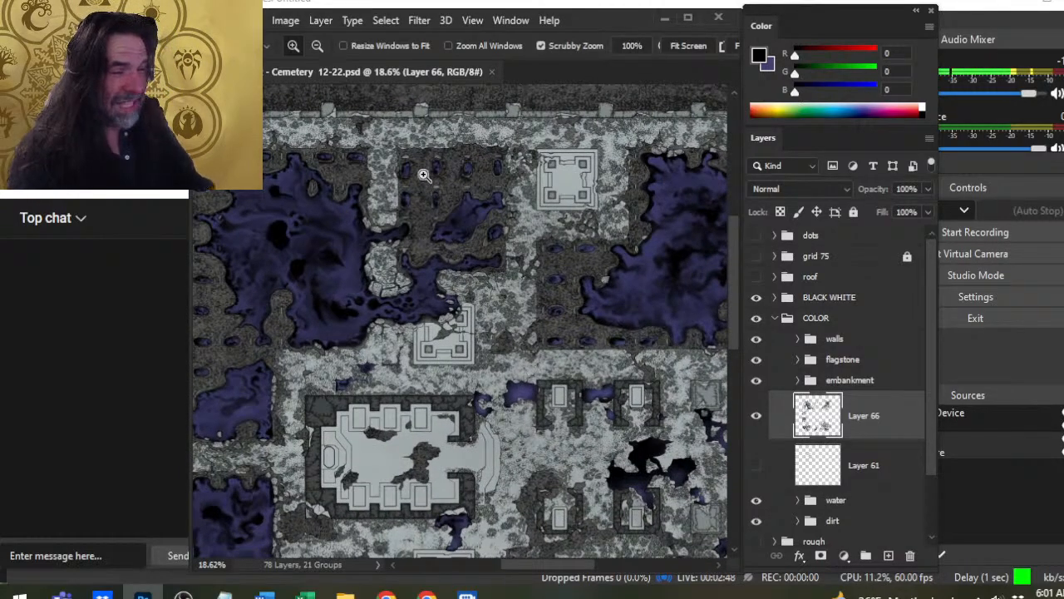
drag(422, 171, 542, 239)
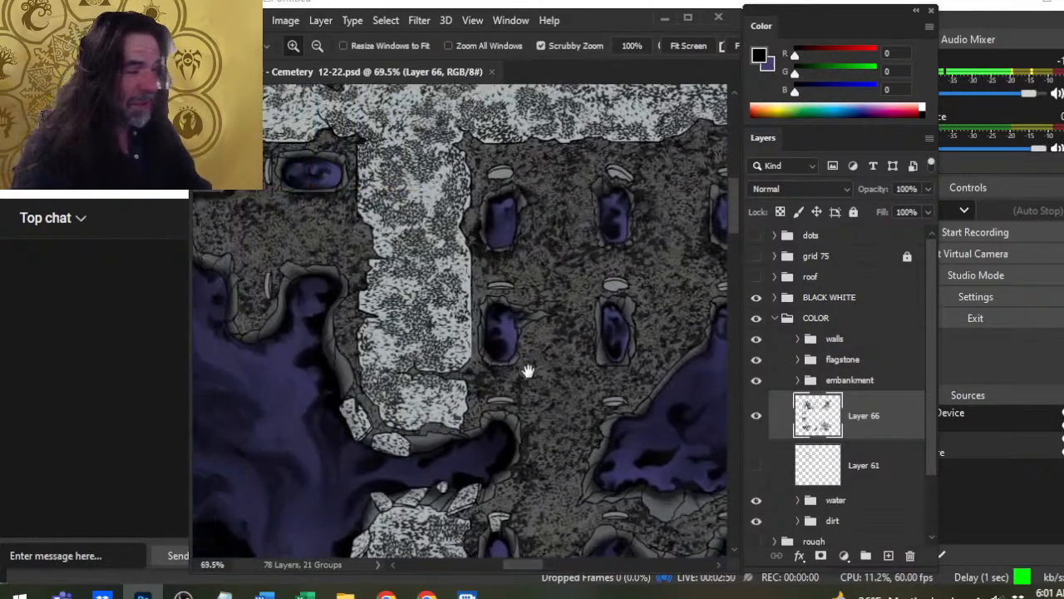
drag(528, 371, 696, 342)
scroll(625, 376, down, 5)
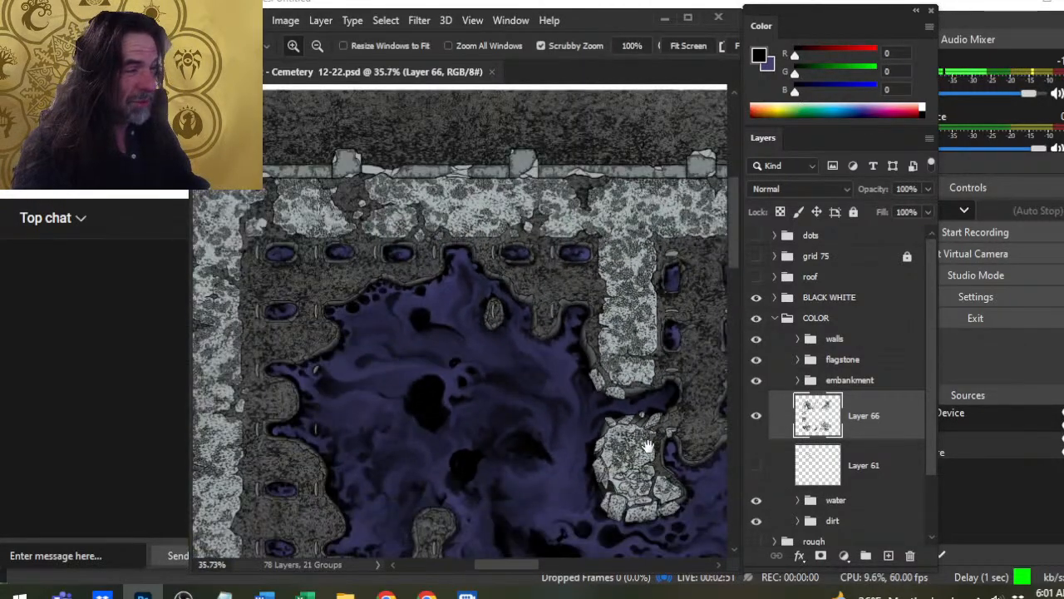
Inspect the graves beside the northeastern pool and the painted liquid in the small pool northwest of the mausoleum
drag(646, 444, 465, 356)
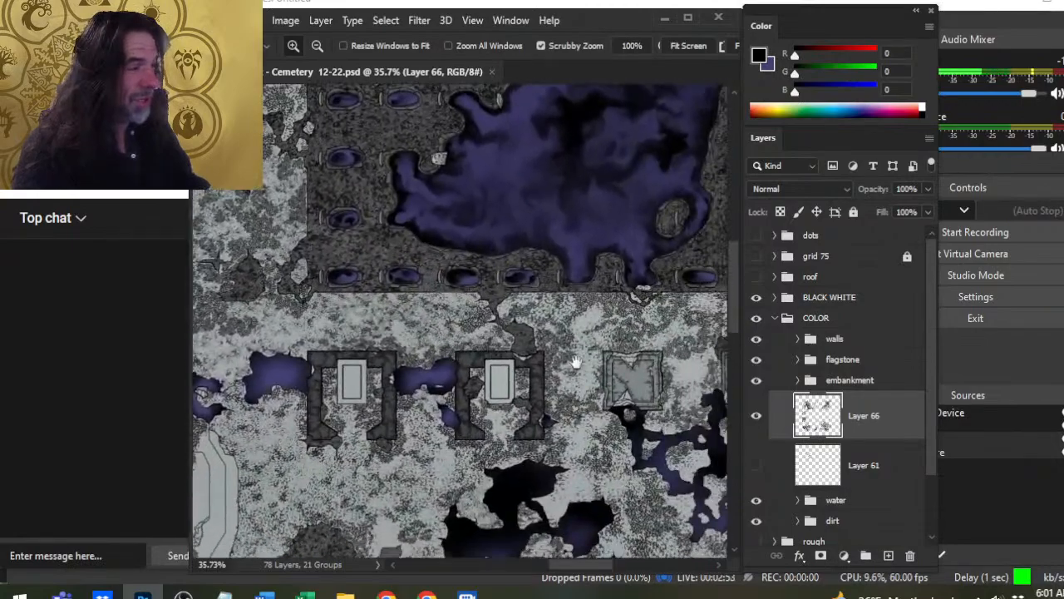
drag(576, 363, 451, 437)
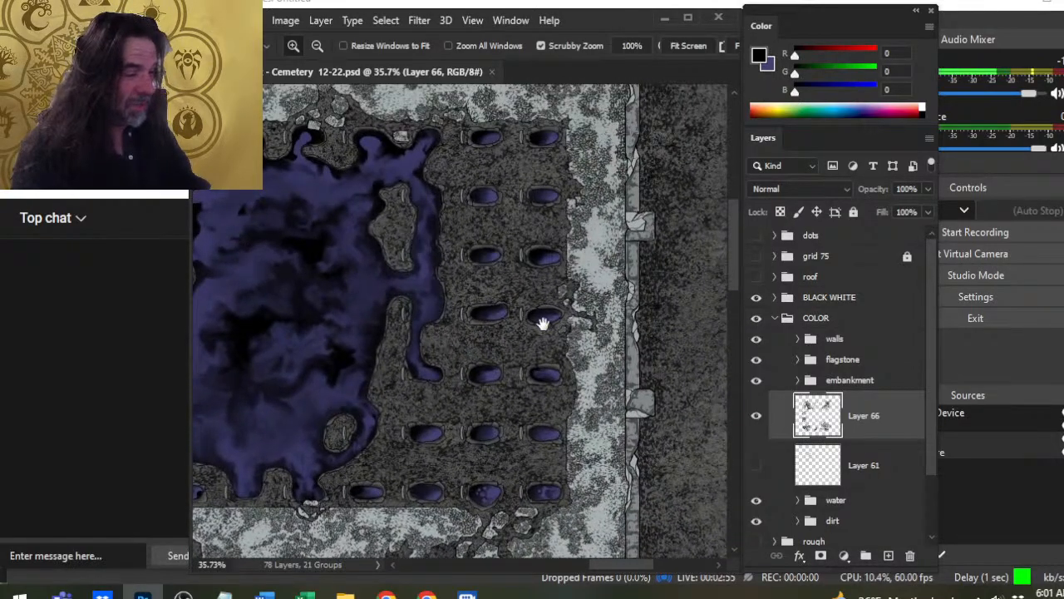
drag(427, 297, 628, 341)
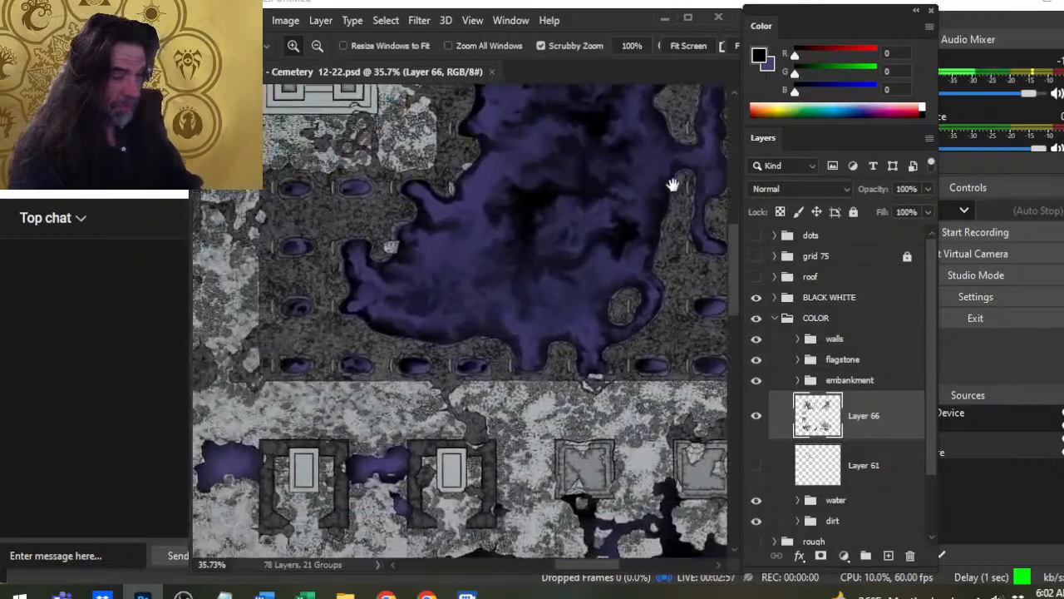
scroll(673, 182, down, 3)
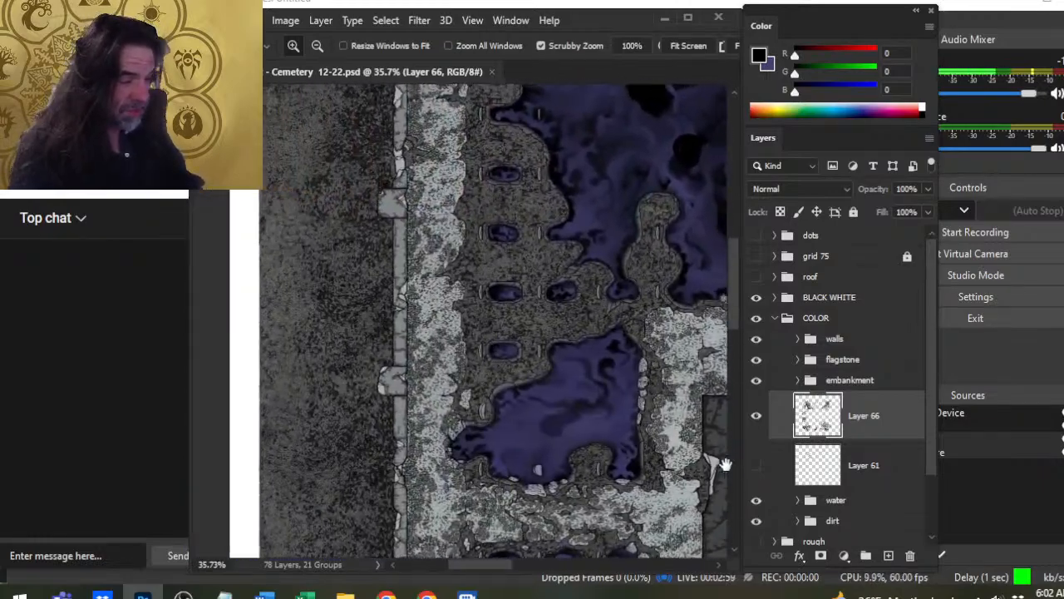
drag(435, 434, 437, 363)
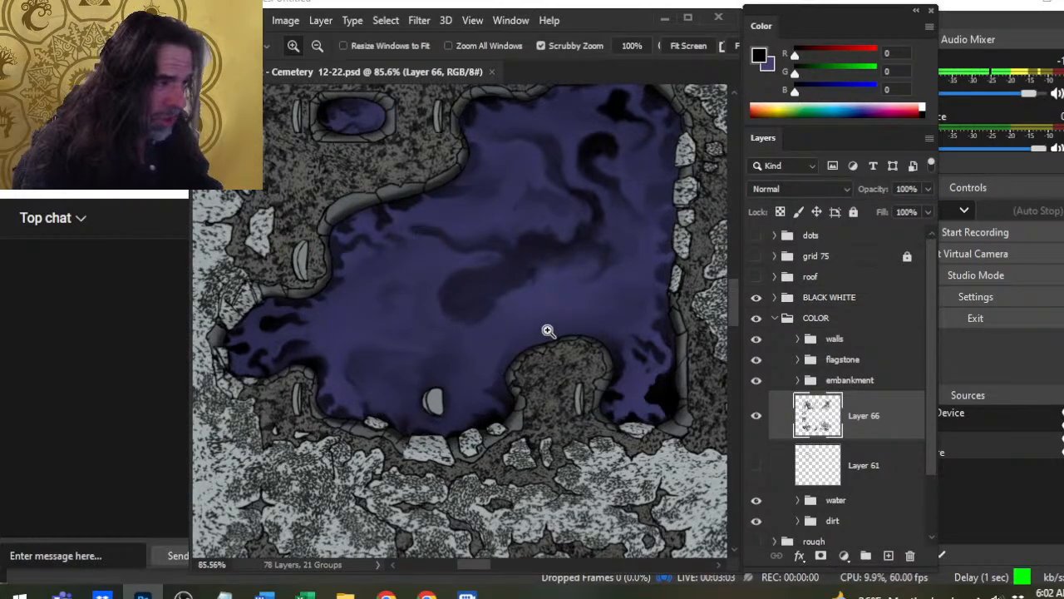
drag(302, 317, 335, 350)
click(435, 296)
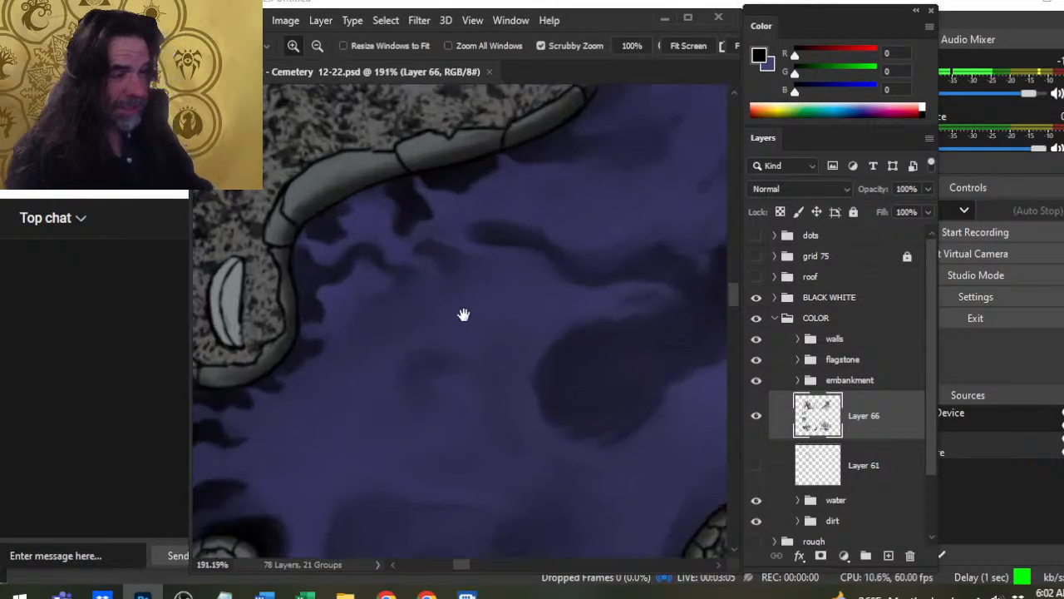
drag(463, 314, 297, 345)
scroll(297, 345, down, 5)
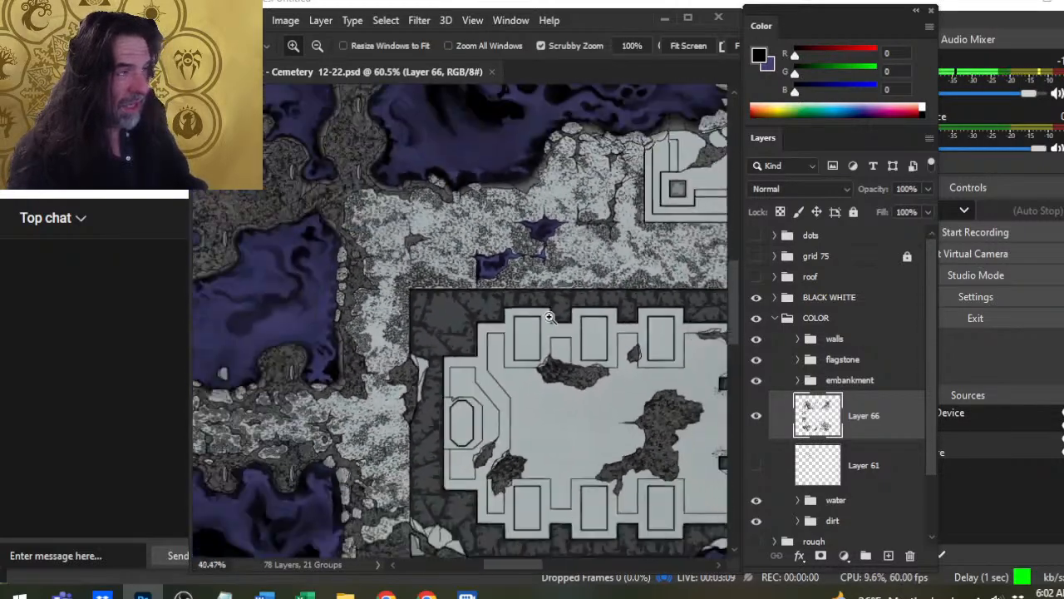
Inspect the open graves, headstones and broken paving between the north-central and northeastern burial plots
drag(563, 208, 448, 338)
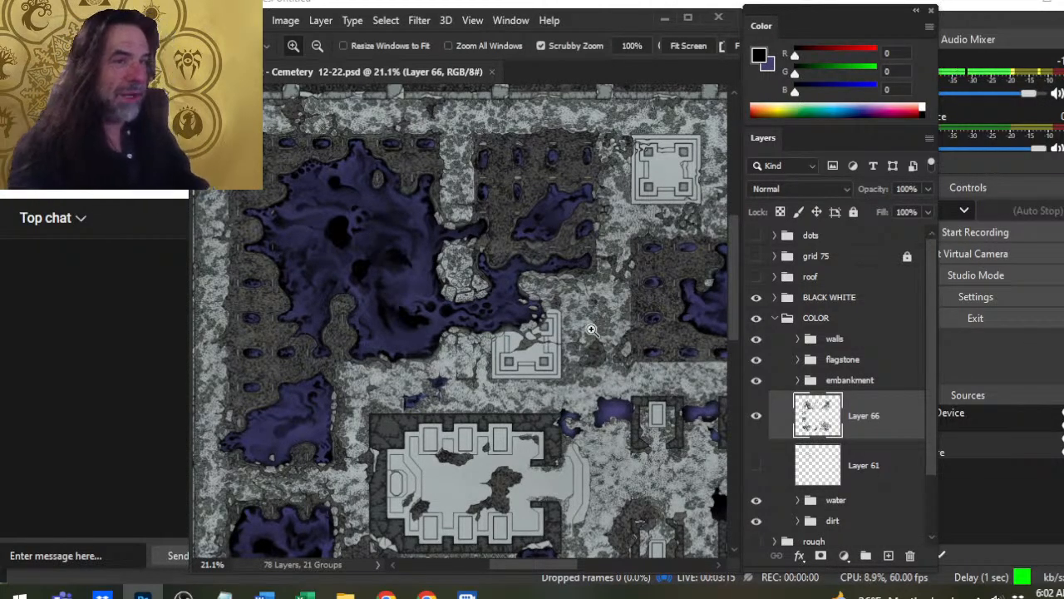
drag(624, 336, 542, 358)
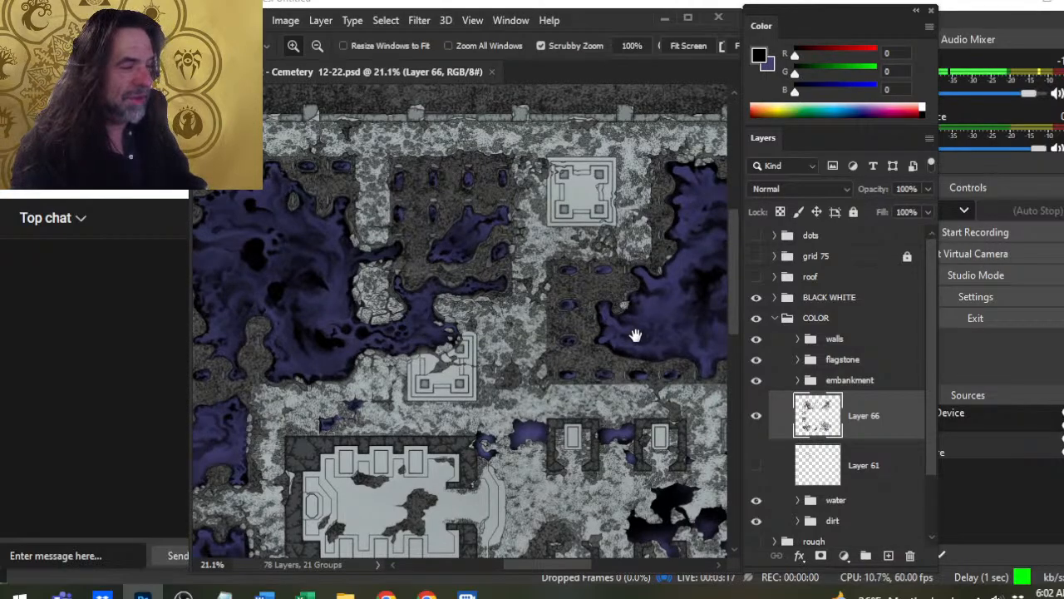
drag(636, 335, 482, 378)
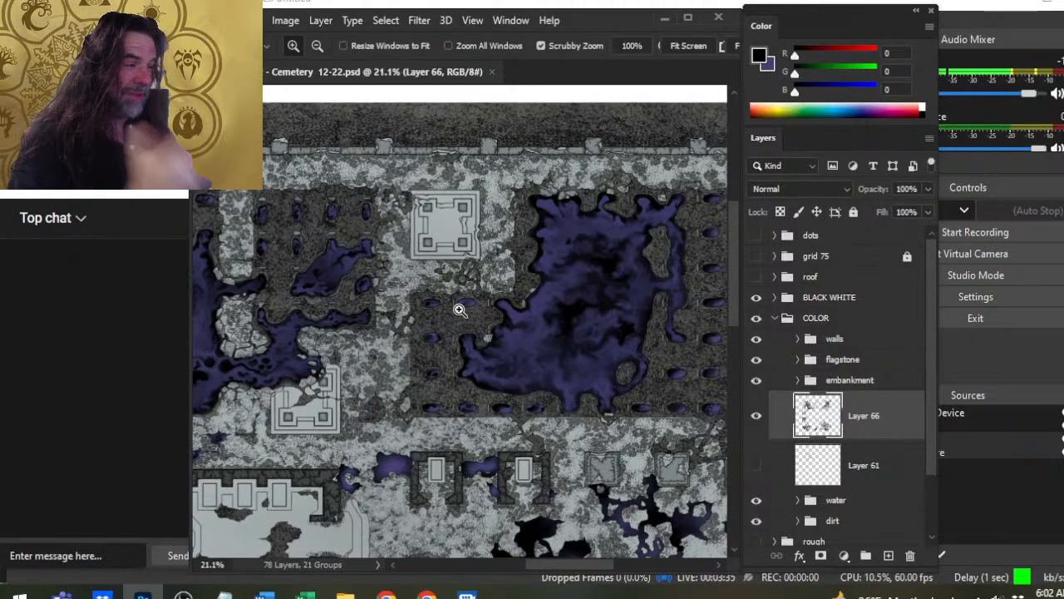
drag(439, 296, 486, 303)
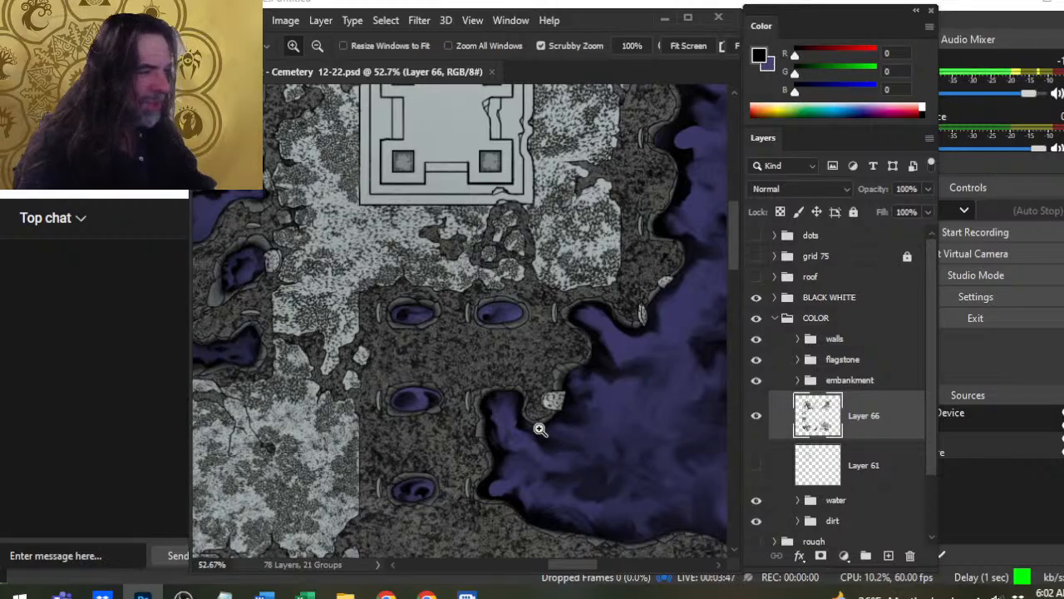
drag(445, 379, 487, 359)
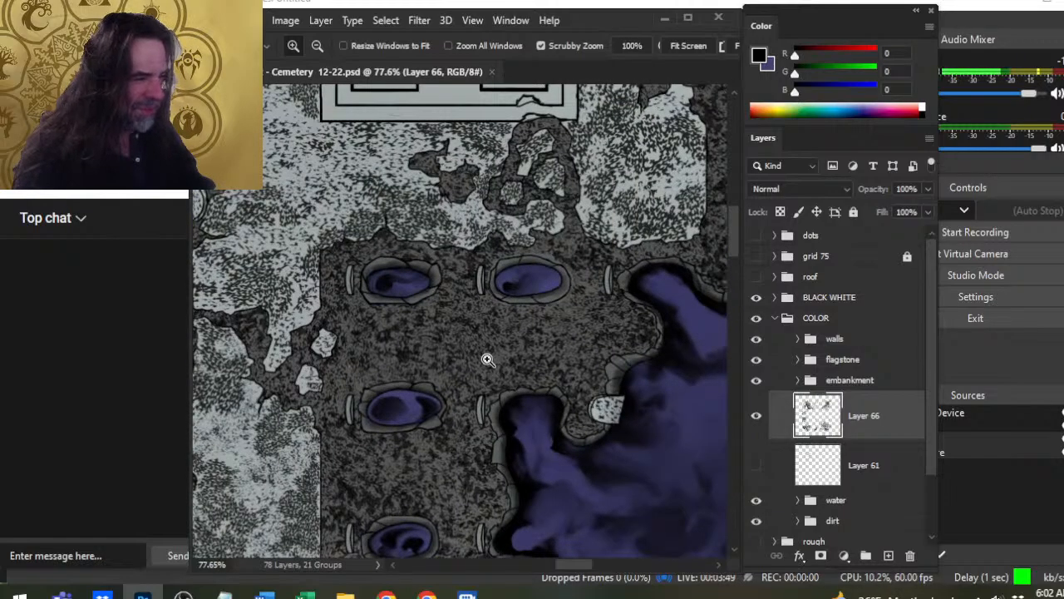
click(488, 360)
drag(630, 375, 511, 409)
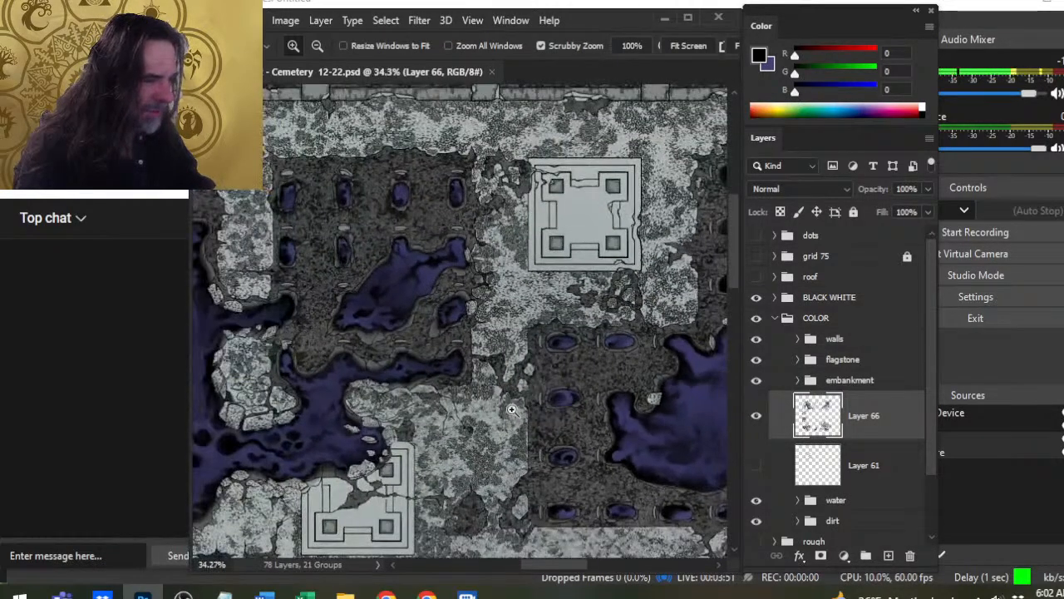
drag(503, 308, 541, 318)
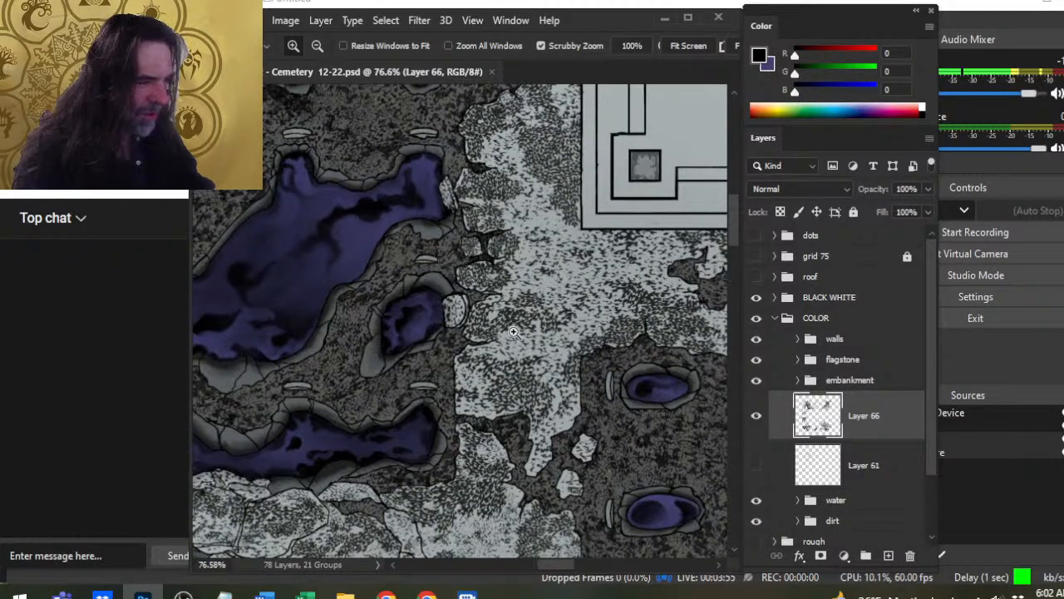
scroll(571, 432, down, 2)
scroll(570, 432, right, 1)
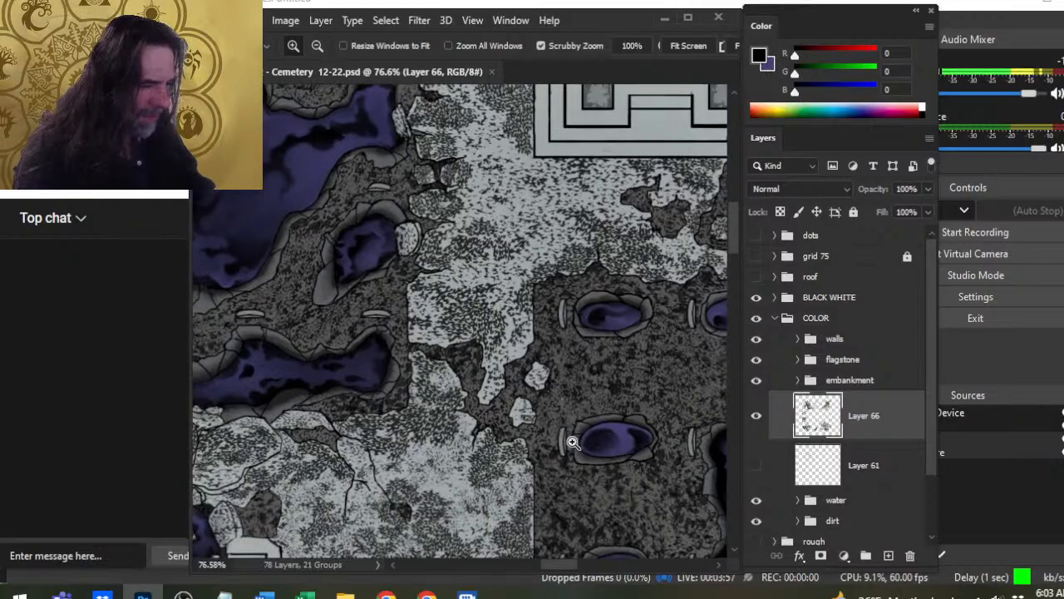
drag(573, 442, 516, 442)
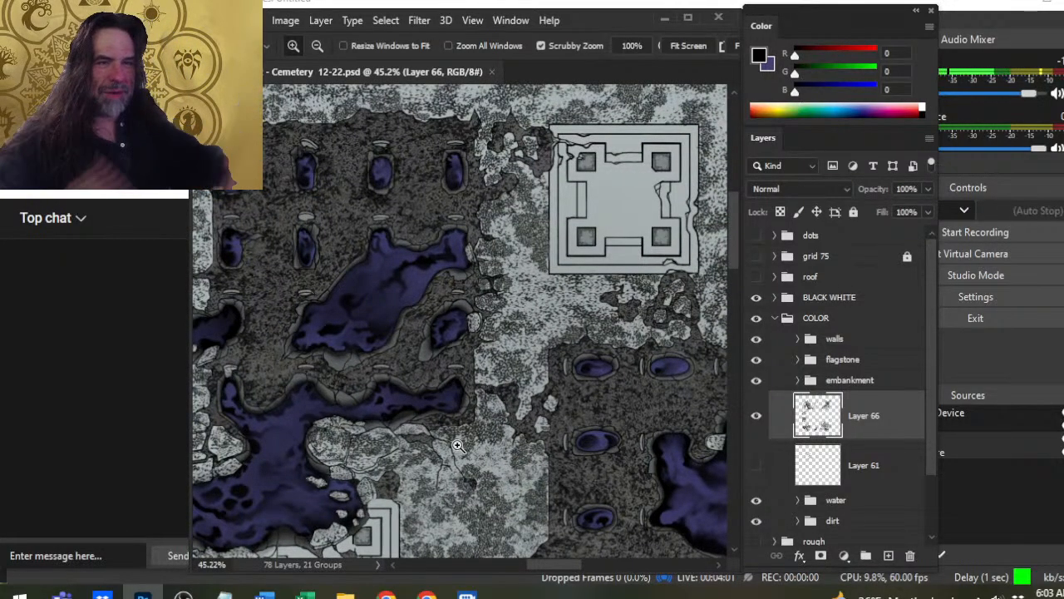
scroll(461, 424, down, 3)
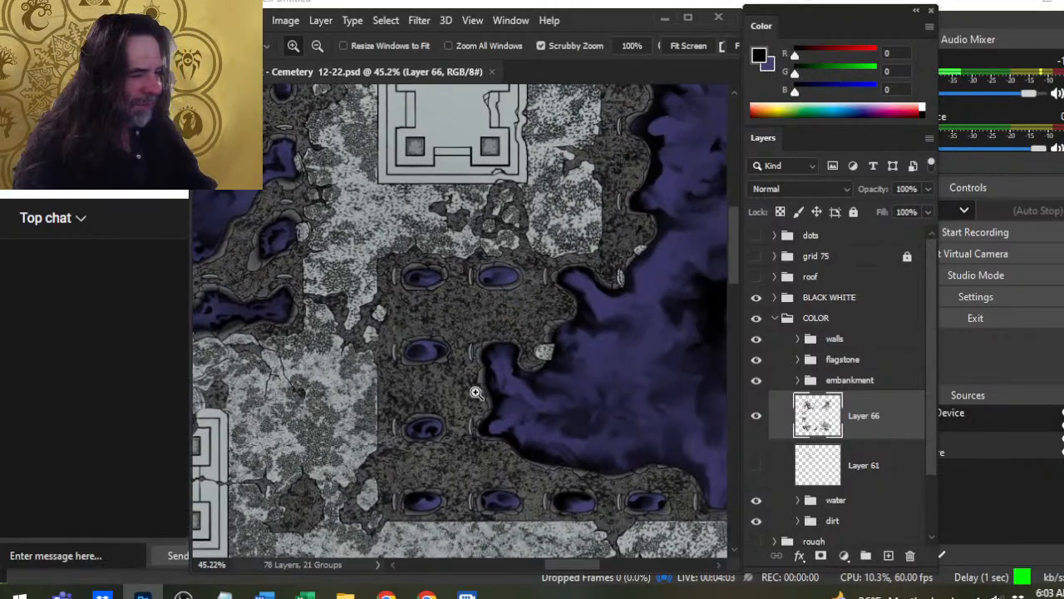
scroll(468, 405, up, 2)
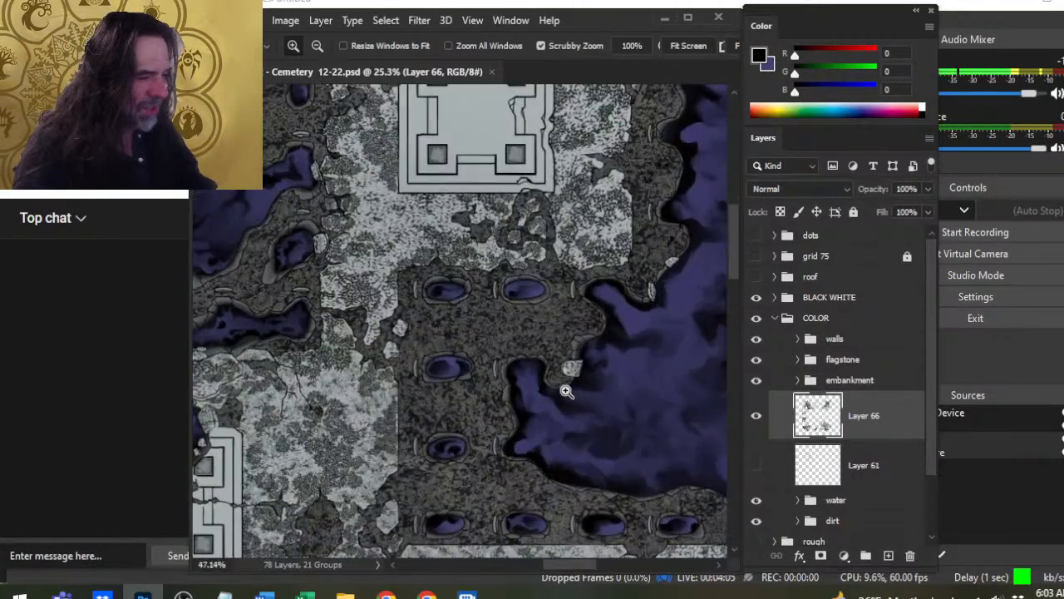
Review the northeastern pool, the cracked eastern plaza and the northwestern plots at a wider view
drag(601, 352, 494, 408)
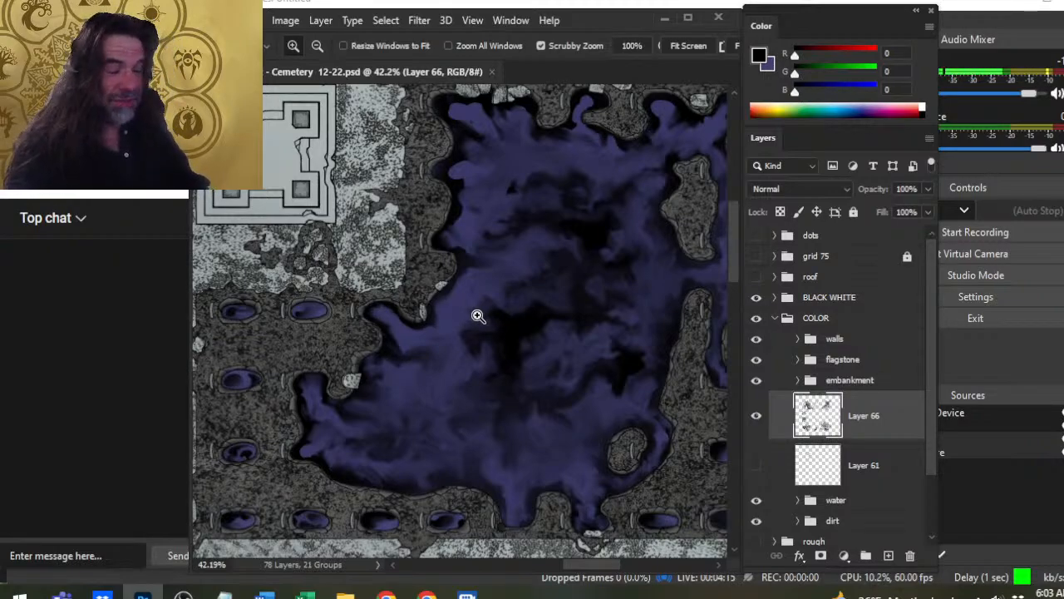
drag(529, 422, 471, 379)
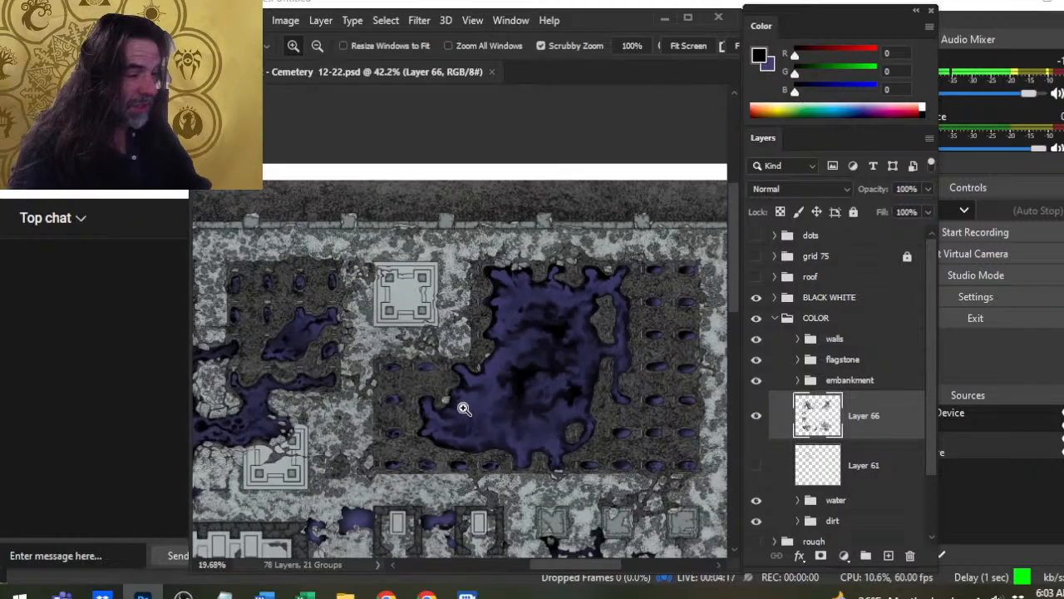
drag(423, 427, 366, 326)
drag(550, 420, 652, 328)
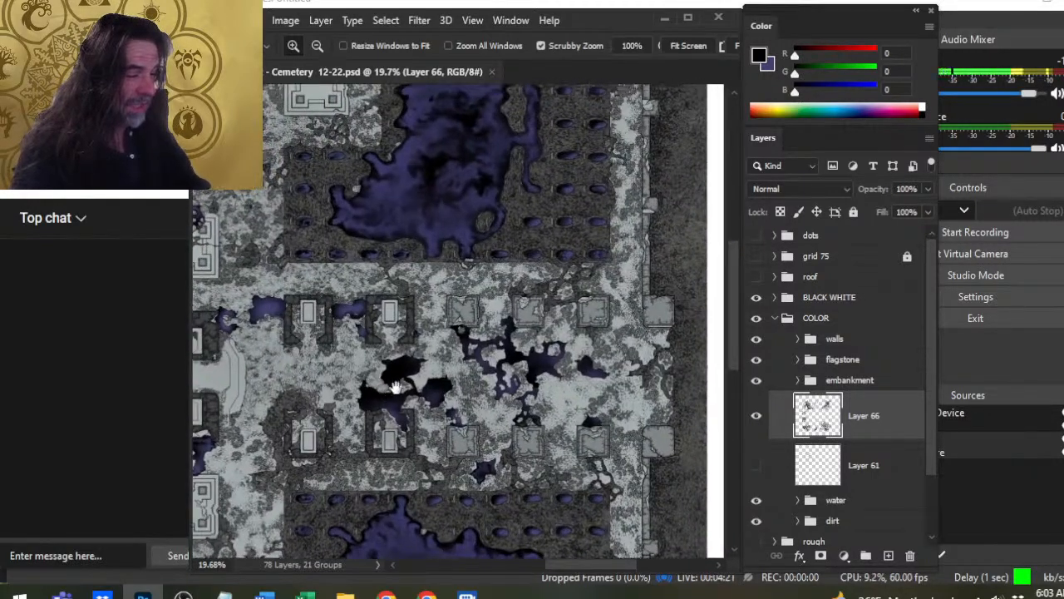
drag(424, 389, 723, 356)
drag(631, 315, 541, 449)
drag(582, 274, 502, 351)
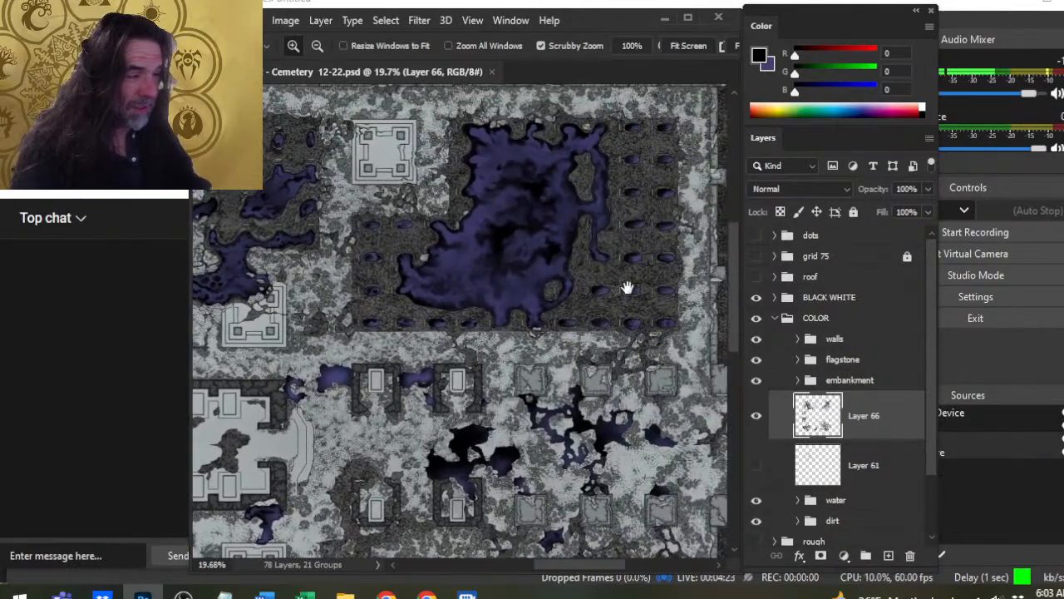
drag(630, 289, 528, 366)
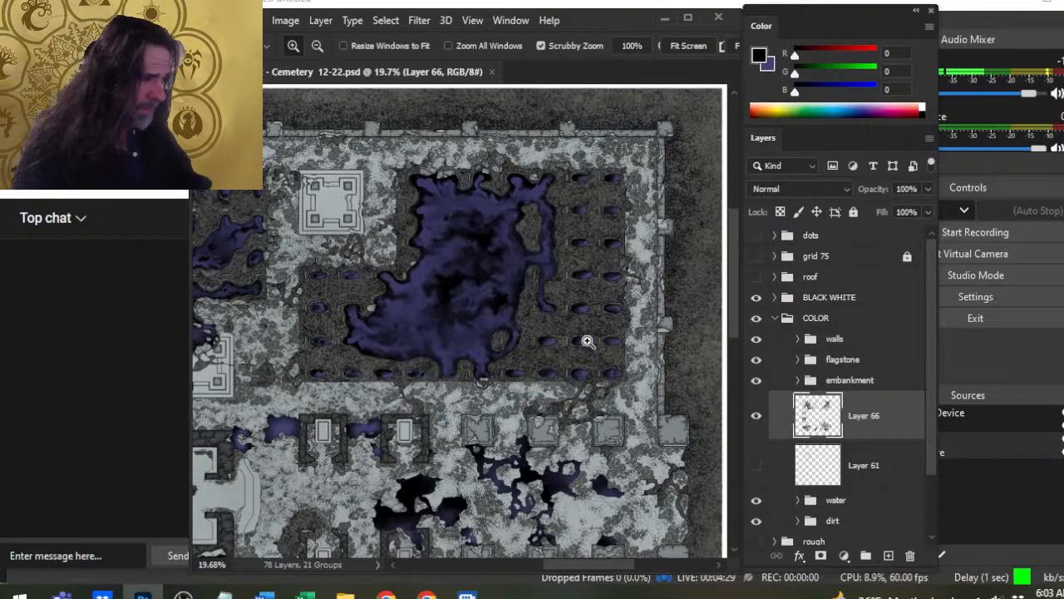
drag(398, 407, 702, 445)
drag(375, 468, 363, 495)
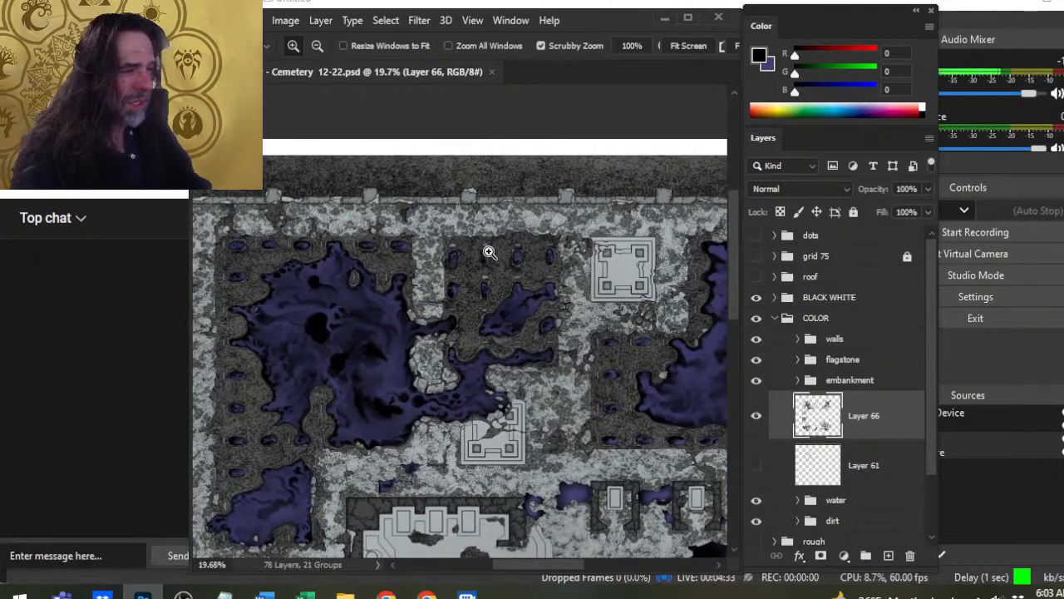
drag(487, 251, 550, 284)
scroll(405, 399, down, 5)
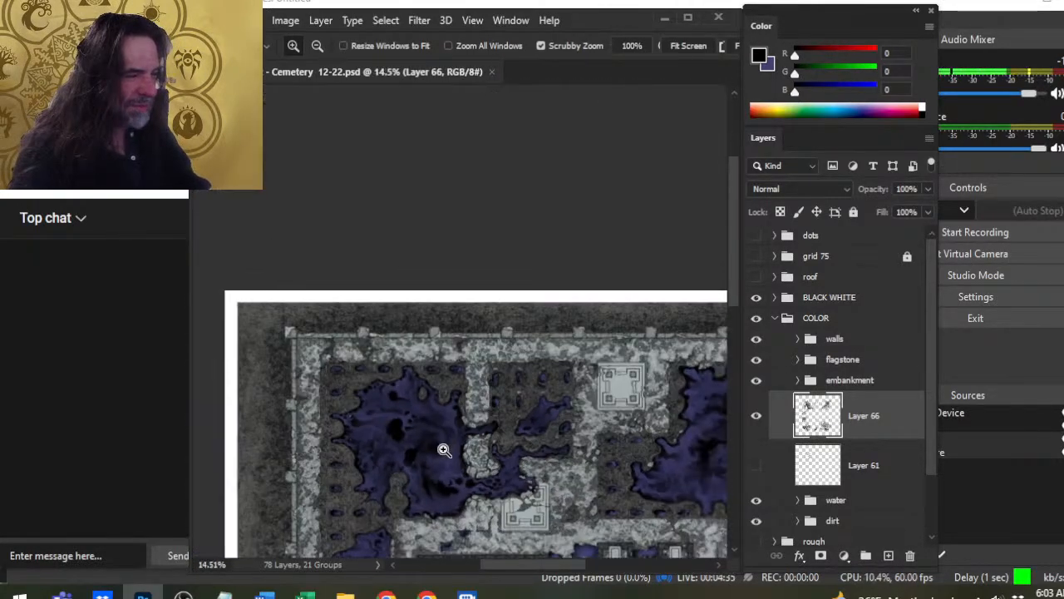
Smudge the dark wisps beneath the northwestern bank of the small pool northwest of the mausoleum, using 40% strength on Layer 66
drag(485, 511, 452, 331)
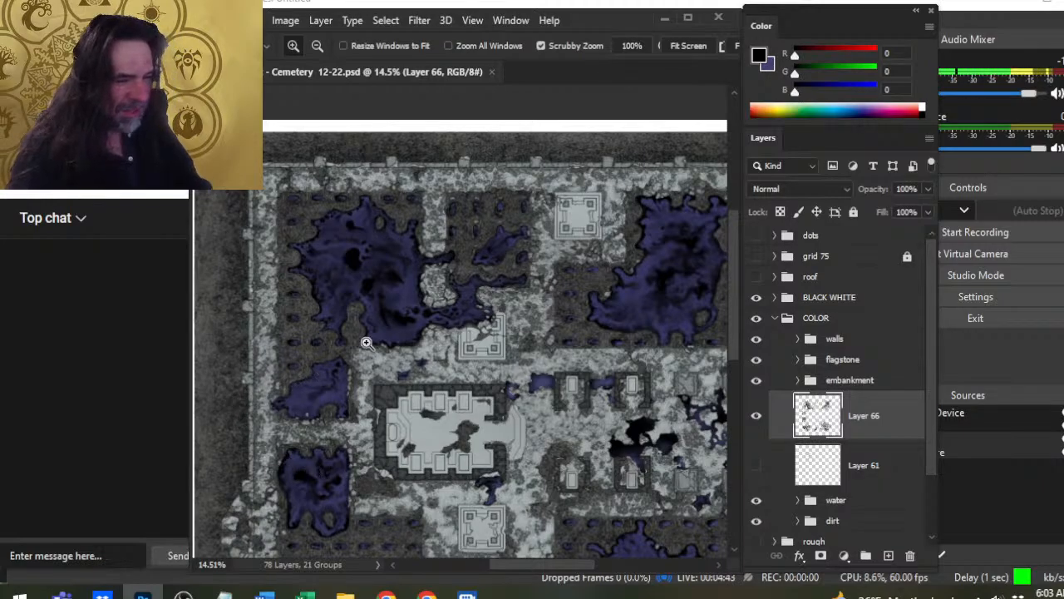
drag(367, 345, 407, 358)
drag(383, 455, 442, 407)
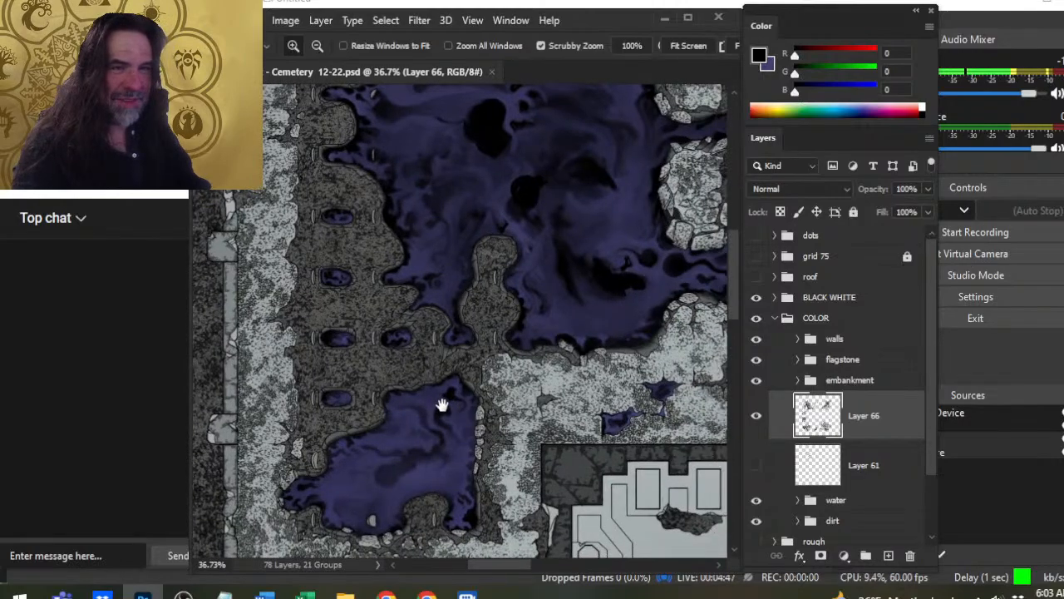
mouse_move(422, 479)
mouse_down()
mouse_move(491, 357)
mouse_move(481, 330)
mouse_move(397, 357)
mouse_move(395, 424)
mouse_move(497, 429)
mouse_move(527, 471)
mouse_up()
key(r)
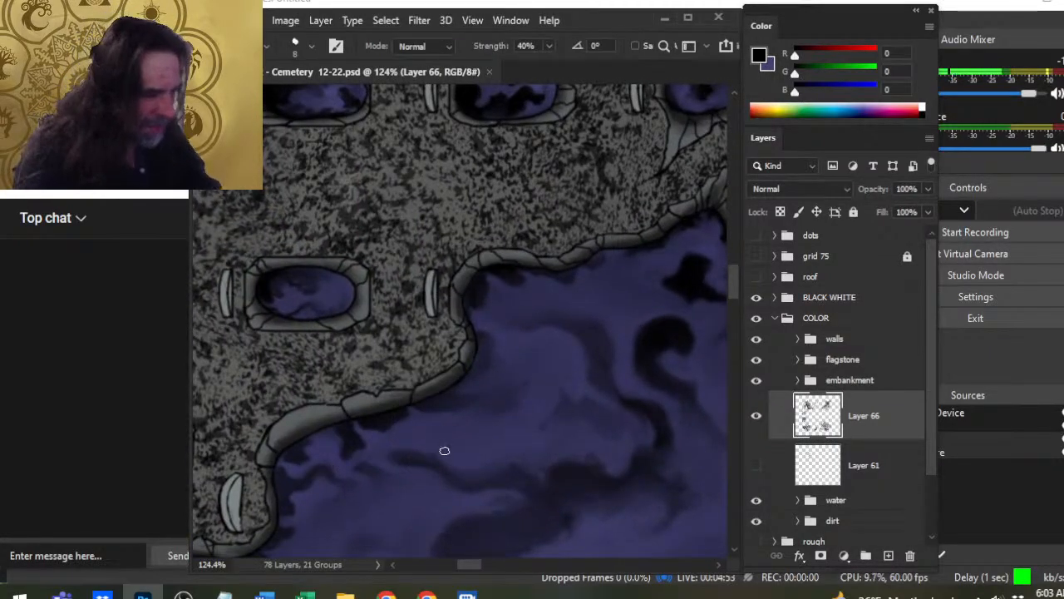
drag(387, 422, 427, 436)
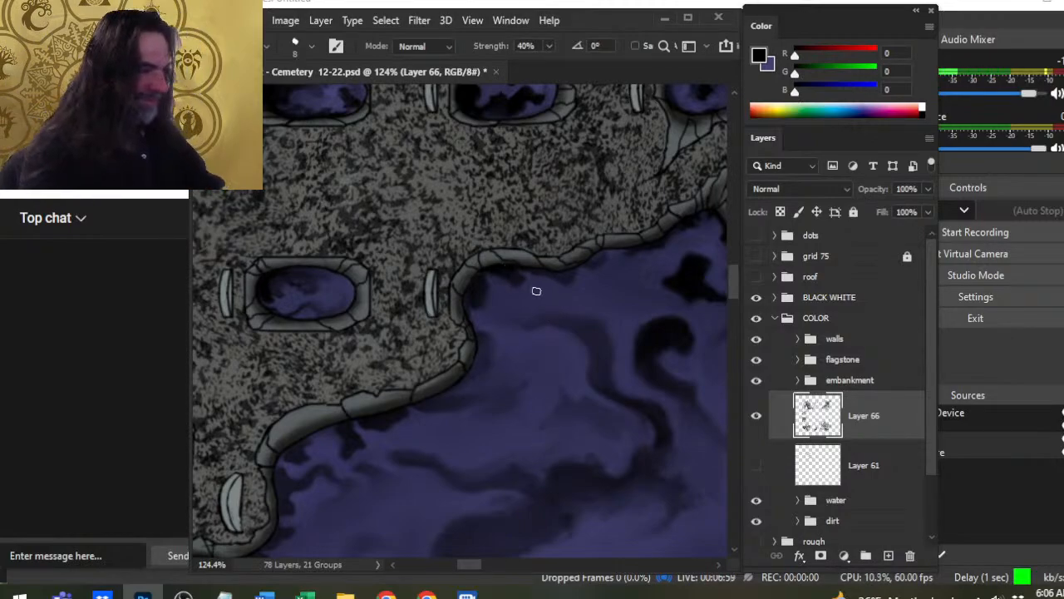
Smudge the black blot, curled streak and bank shadows in the pool's northeastern corner at 60% strength
scroll(538, 295, right, 3)
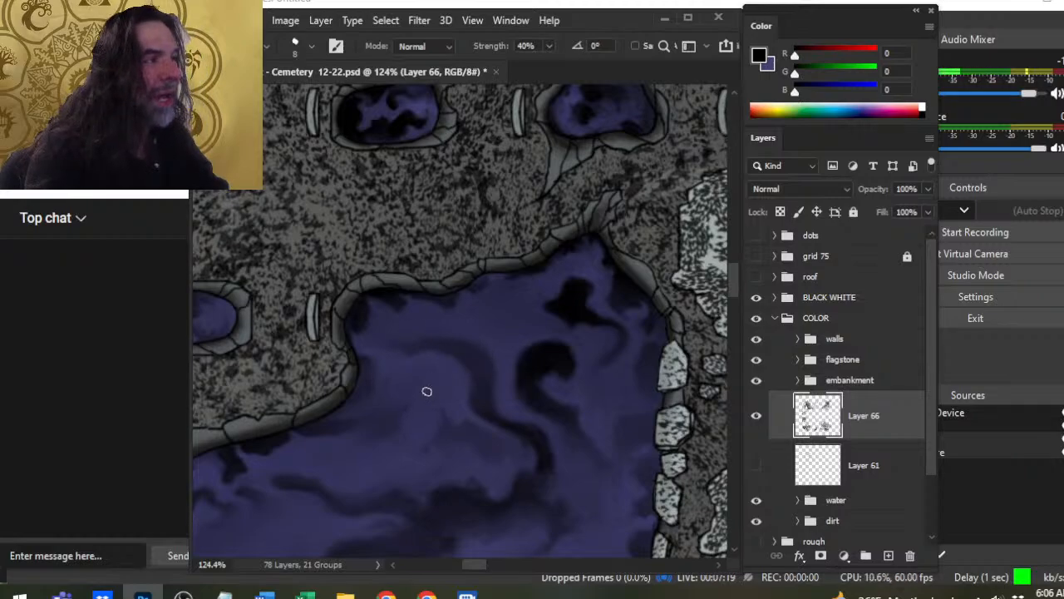
key(6)
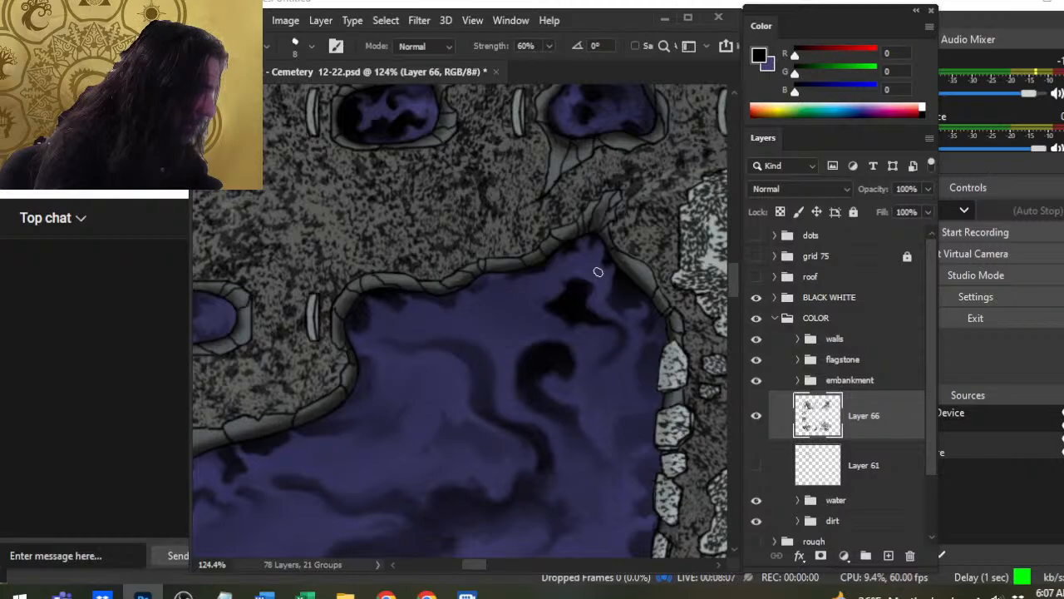
drag(596, 318, 593, 311)
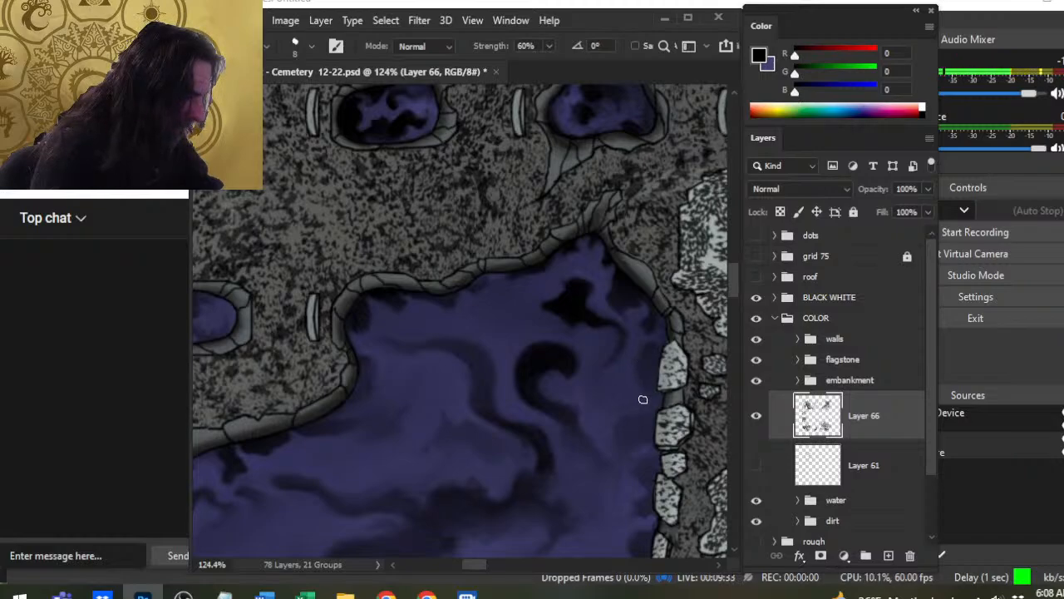
scroll(608, 311, down, 5)
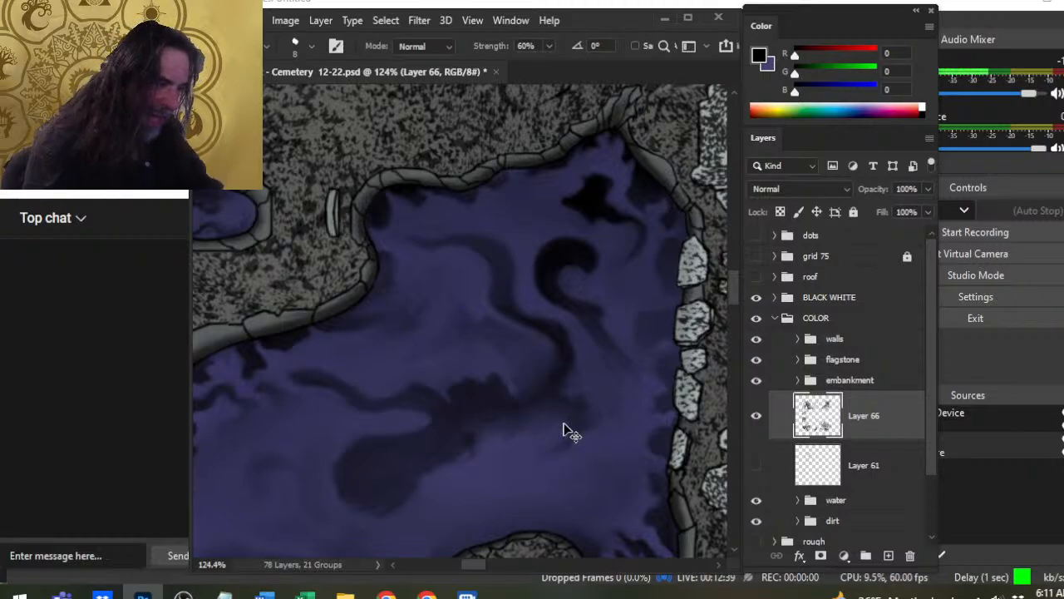
Paint sampled dark purple (52, 50, 88) beside the central blotch's notch and smudge around it with a size 15 brush at 78% strength
key(b)
alt+click(495, 355)
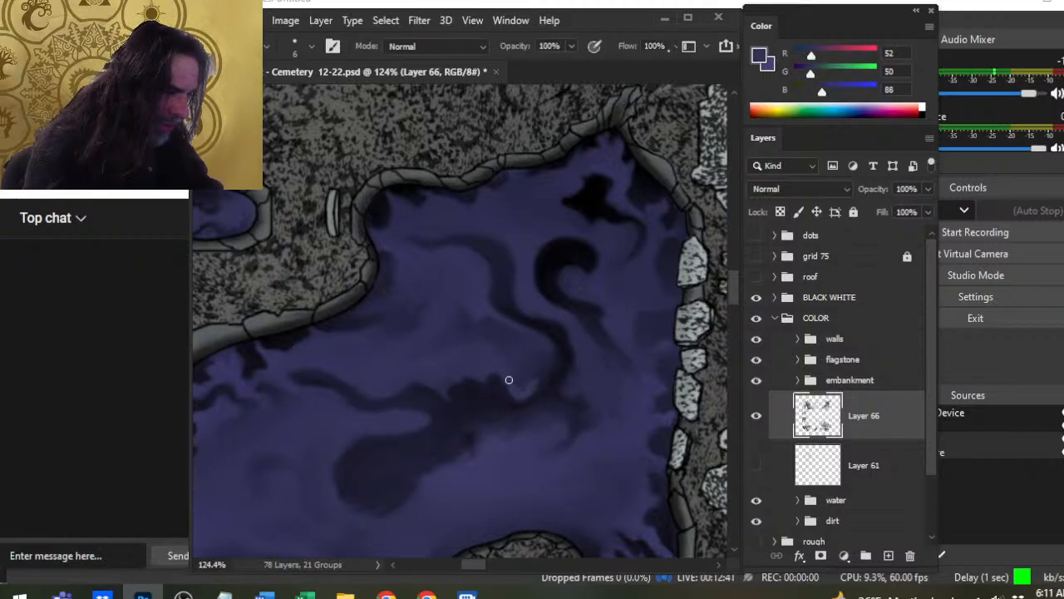
key(r)
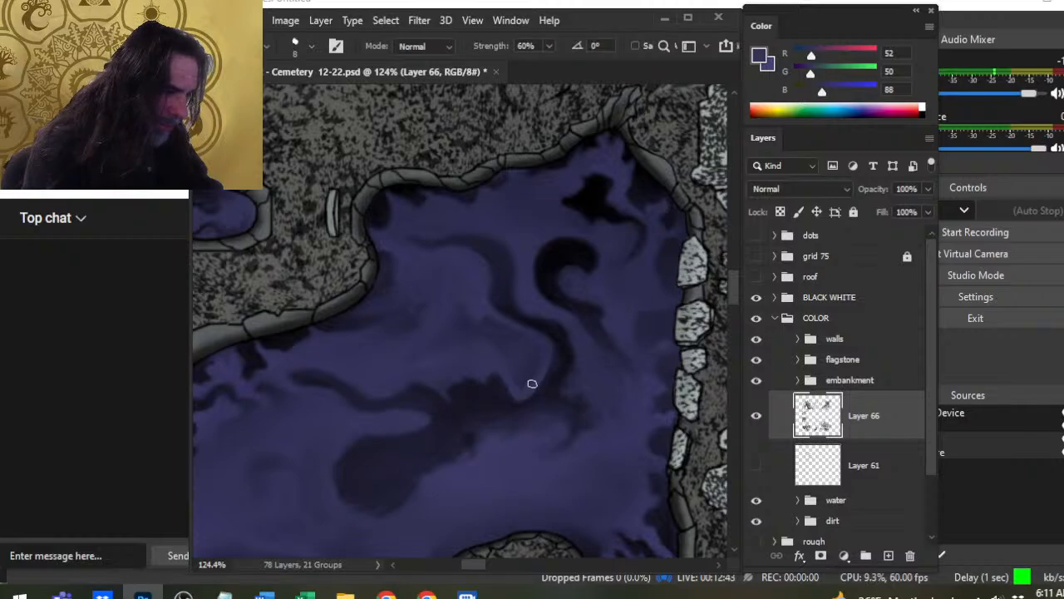
key(bracketright)
key(bracketright)
key(bracketright)
key(7)
key(8)
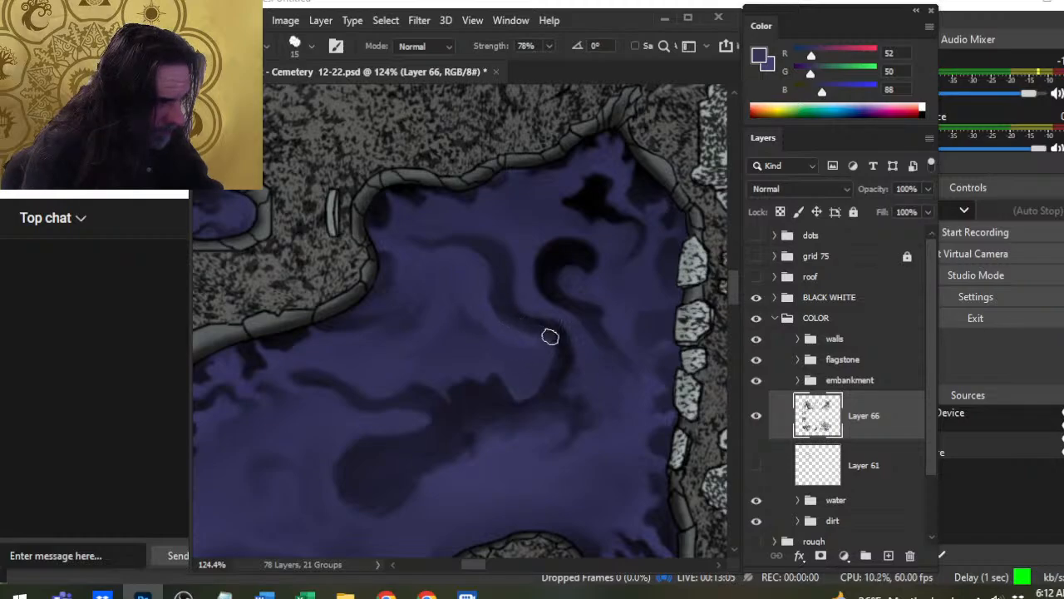
Paint black along the lower bend of the S-shaped streak and smudge it along the curve with a size 9 brush at 78% strength
key(bracketleft)
key(bracketleft)
key(b)
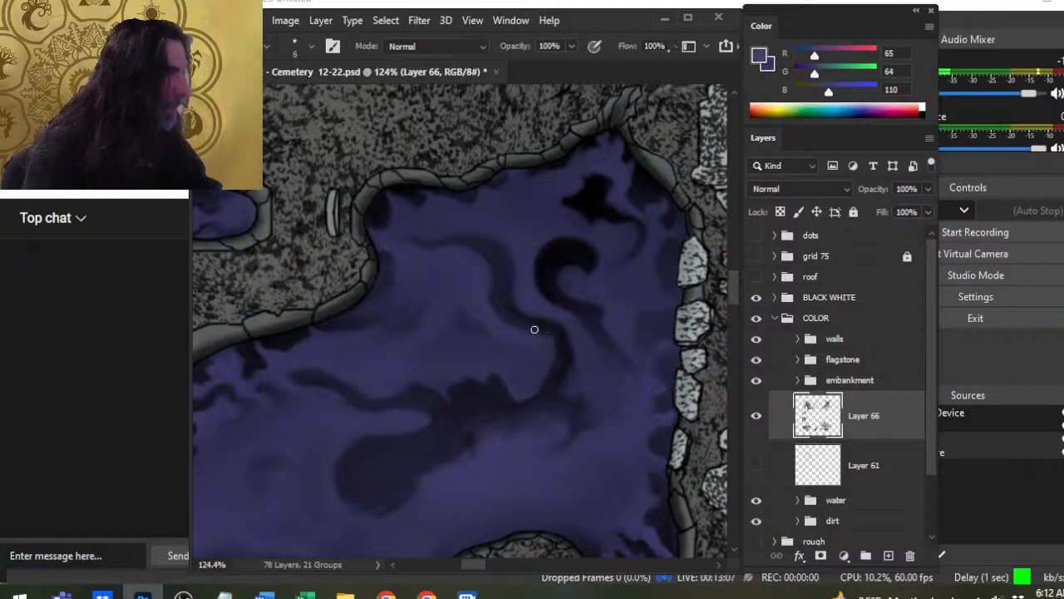
drag(811, 55, 794, 74)
drag(823, 91, 794, 92)
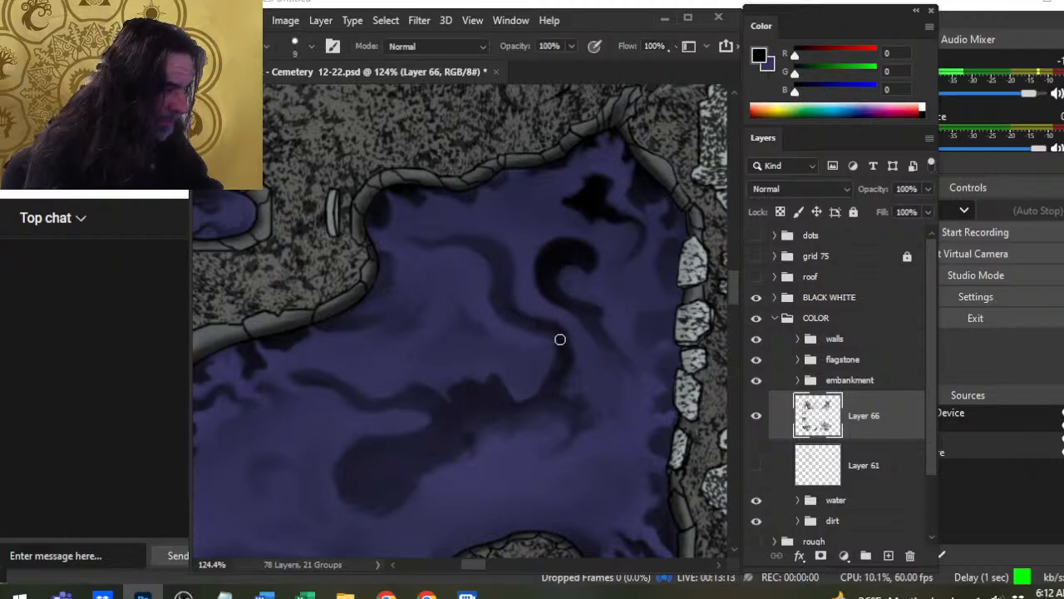
key(r)
mouse_move(560, 340)
mouse_down()
mouse_move(561, 366)
mouse_move(560, 340)
mouse_move(526, 330)
mouse_move(506, 310)
mouse_move(516, 325)
mouse_move(496, 301)
mouse_move(515, 323)
mouse_move(512, 294)
mouse_up()
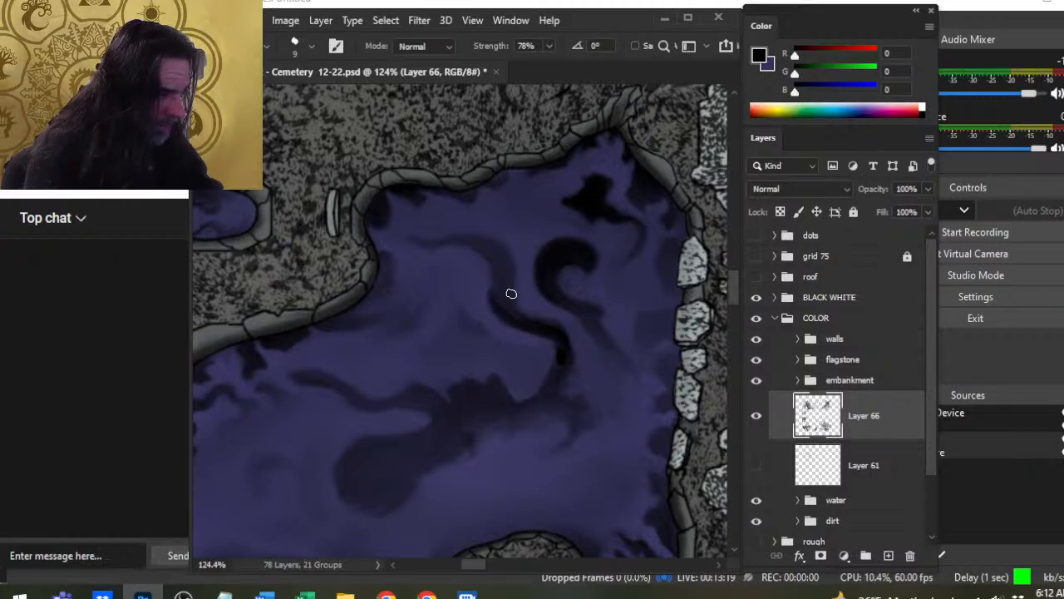
Blend the black S-shaped streak into the surrounding purple at 30% Smudge strength, using brush sizes 15 and 9
key(5)
key(4)
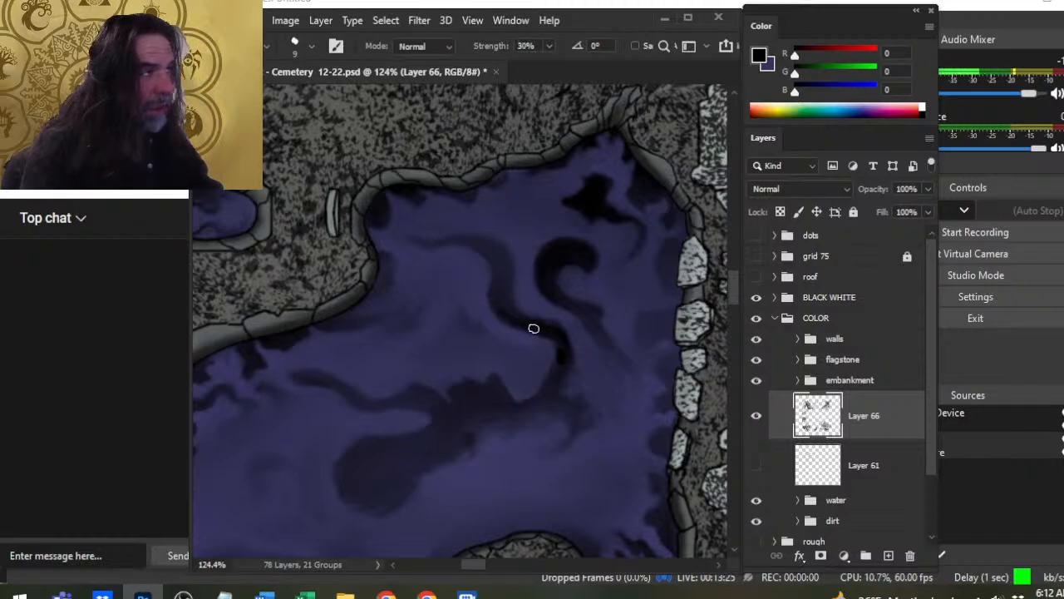
key(3)
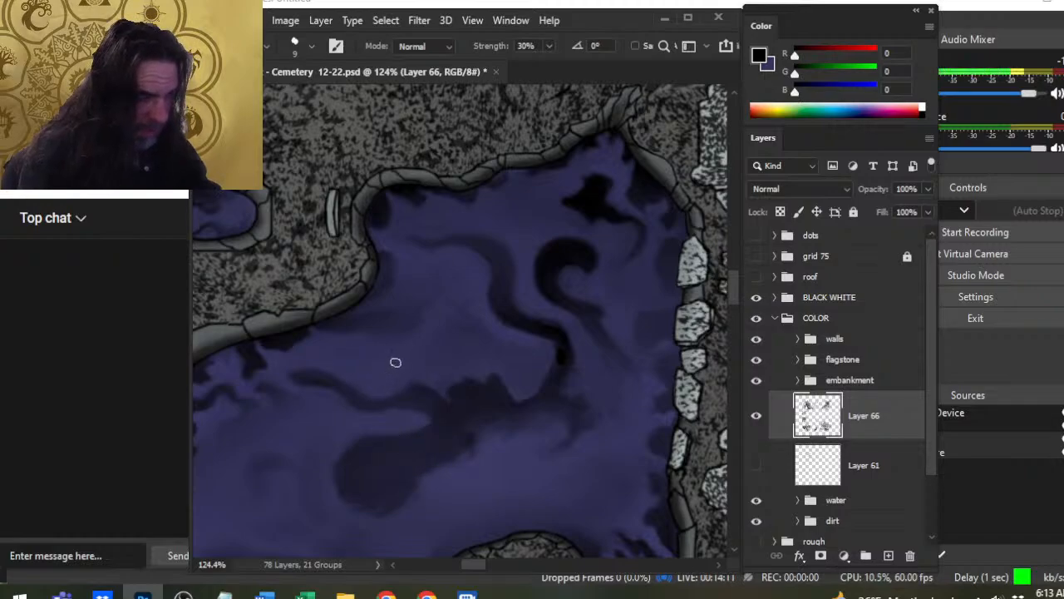
key(bracketright)
key(bracketright)
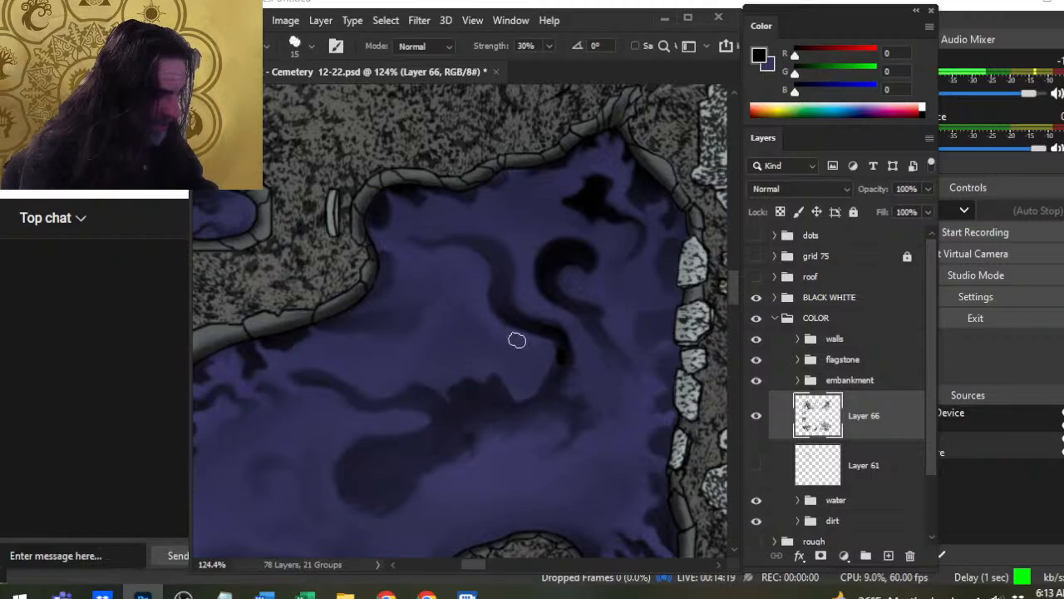
key(bracketleft)
key(bracketleft)
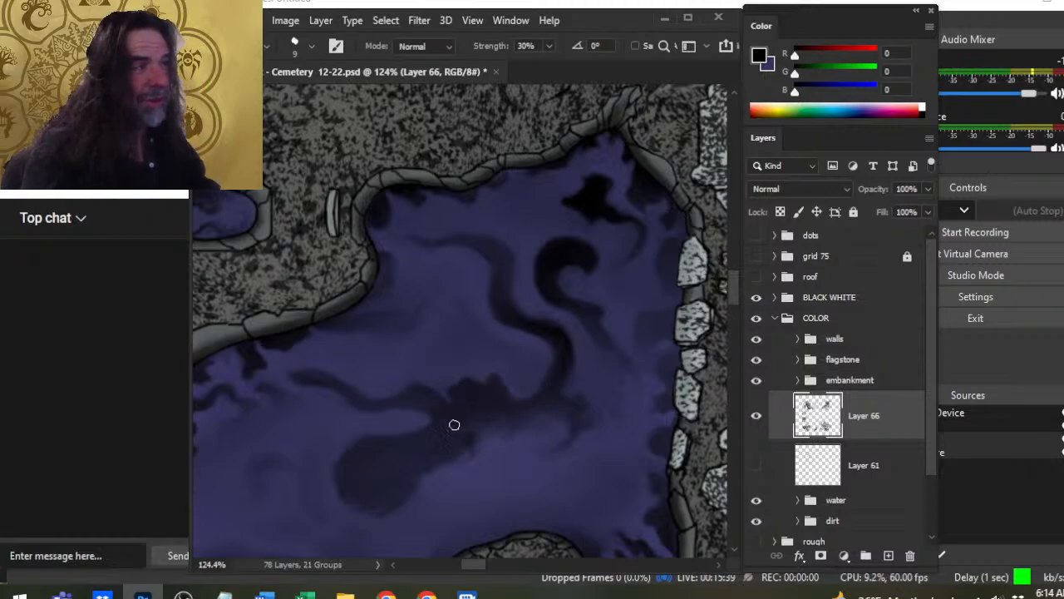
Smooth the edges of the large central blotch with the Smudge tool at 70% strength, enlarging the brush to 20
key(6)
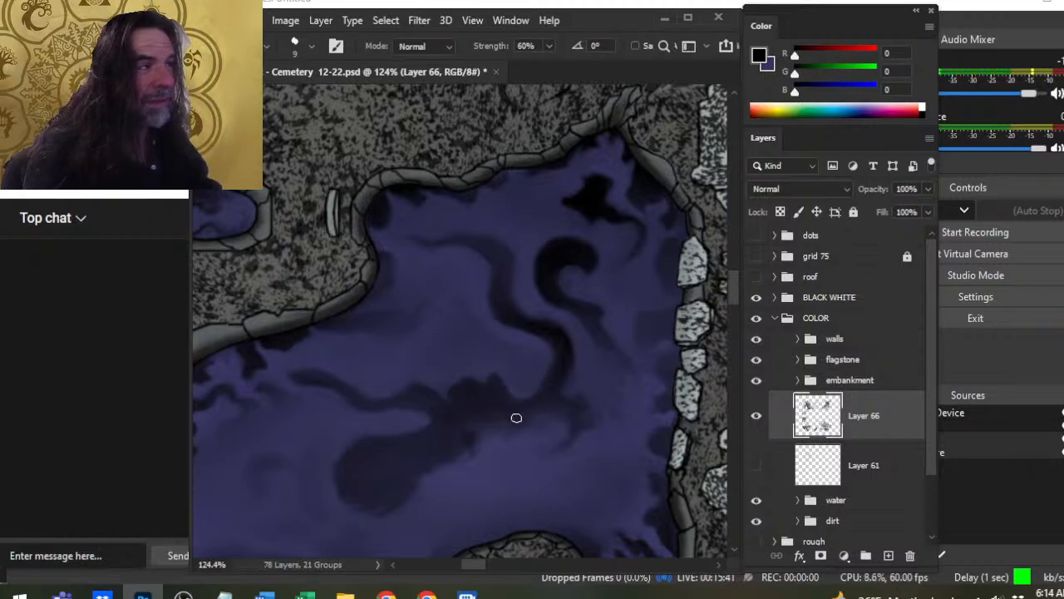
key(7)
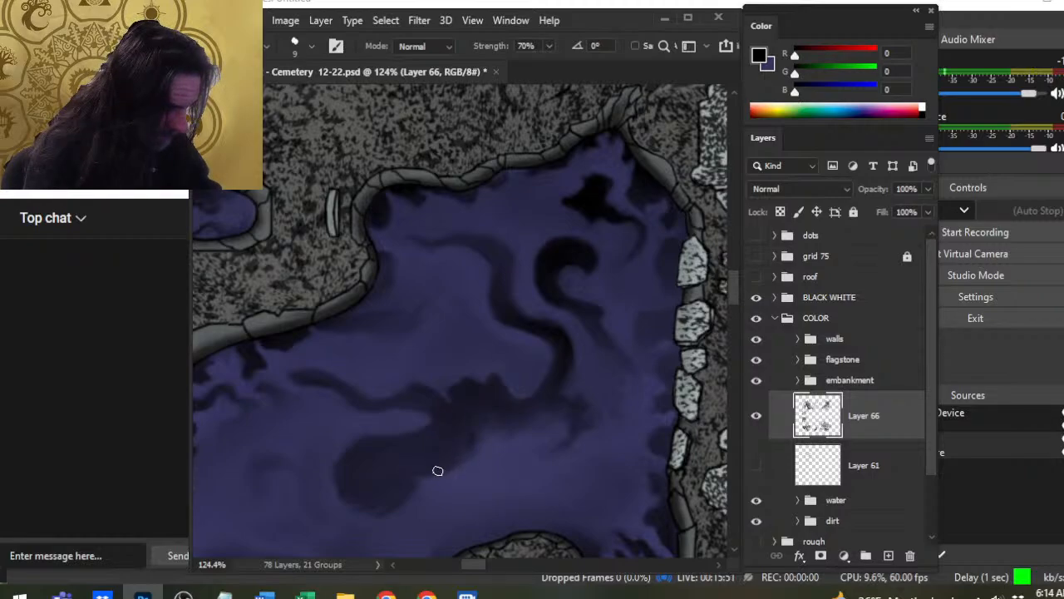
key(bracketright)
key(bracketright)
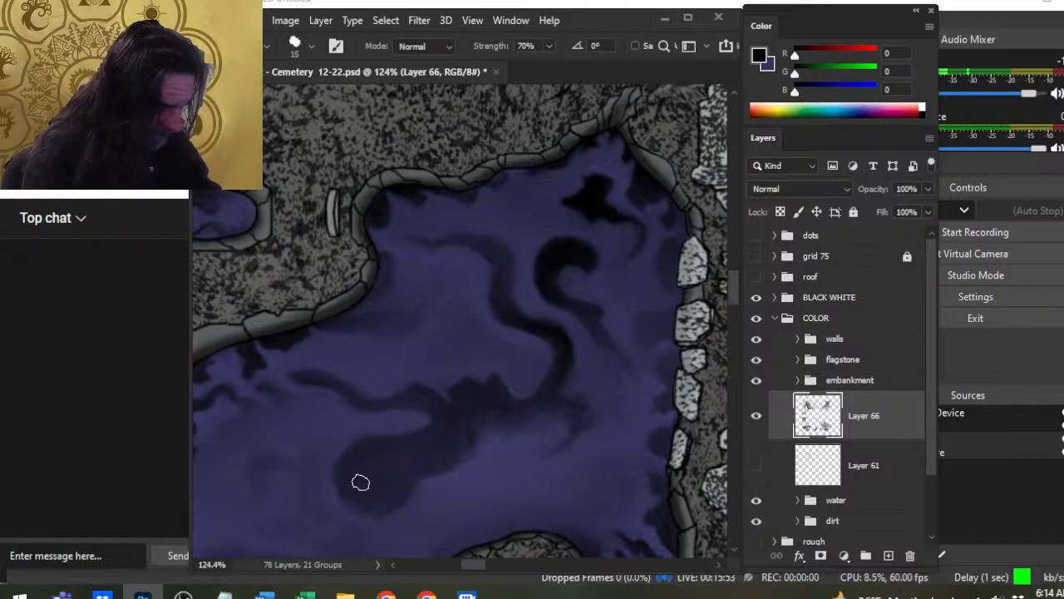
key(bracketright)
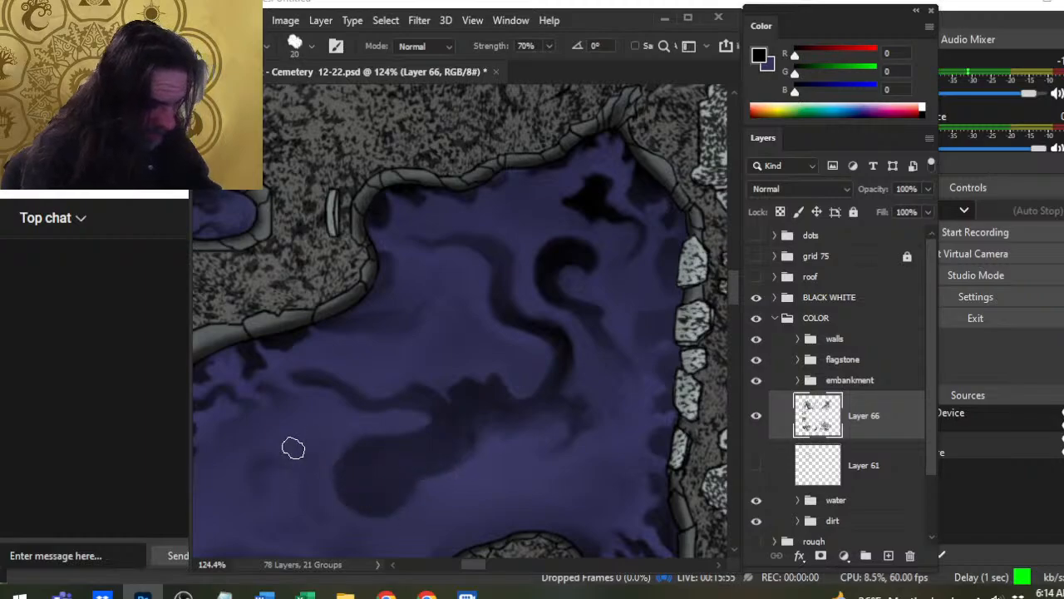
Smudge the shading near the pool's western inlet at 70% strength, reducing the brush size to 9
drag(428, 418, 471, 338)
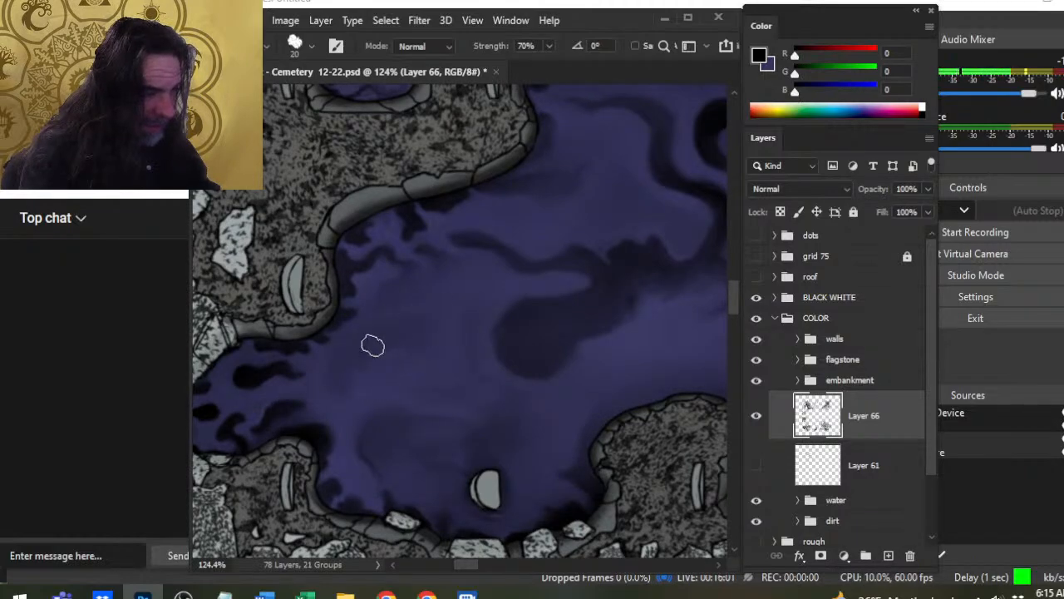
key(bracketleft)
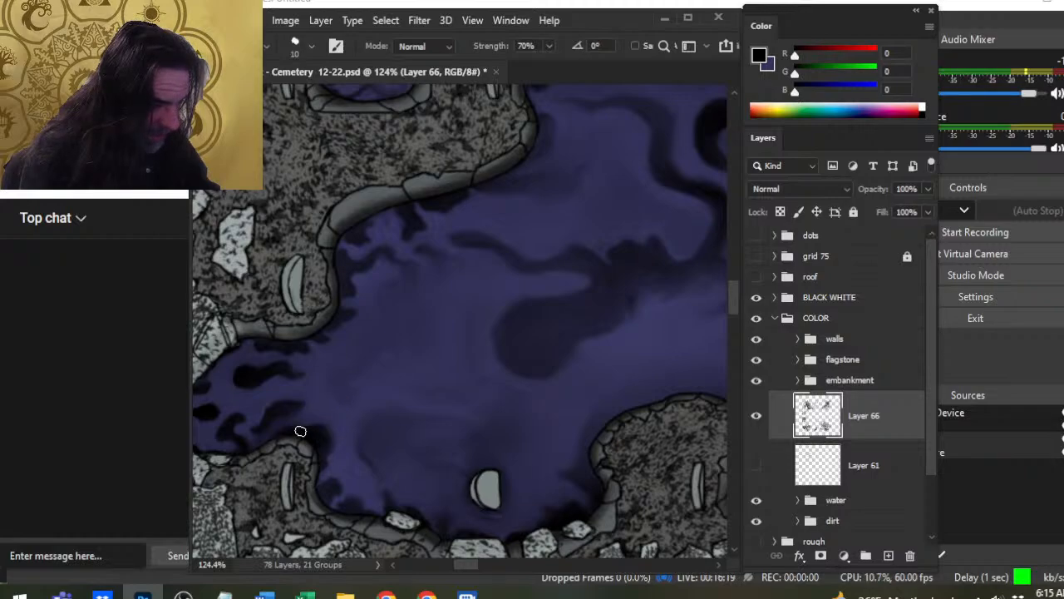
key(bracketleft)
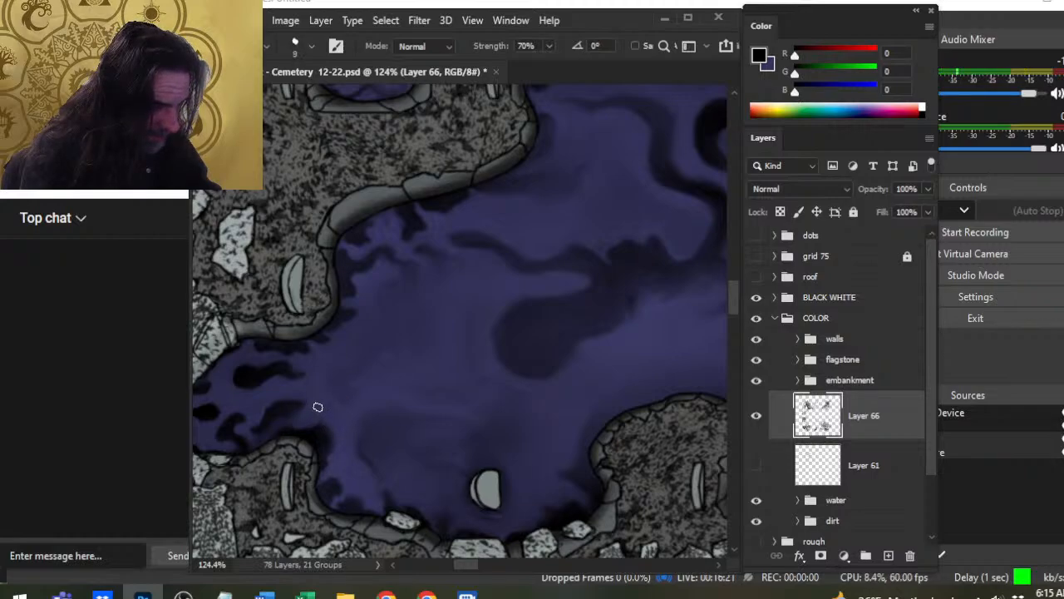
Reshape the black wisps in the western inlet on Layer 66 with sampled purple (52, 50, 88) and a small brush, and smudge them
key(b)
alt+click(260, 413)
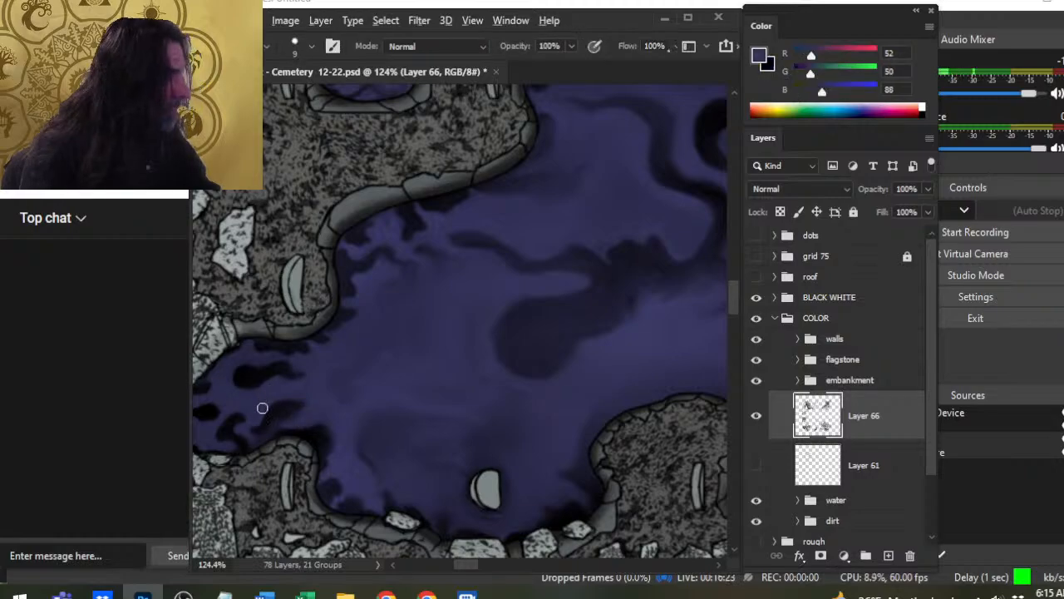
key(bracketleft)
key(alt+s)
key(s)
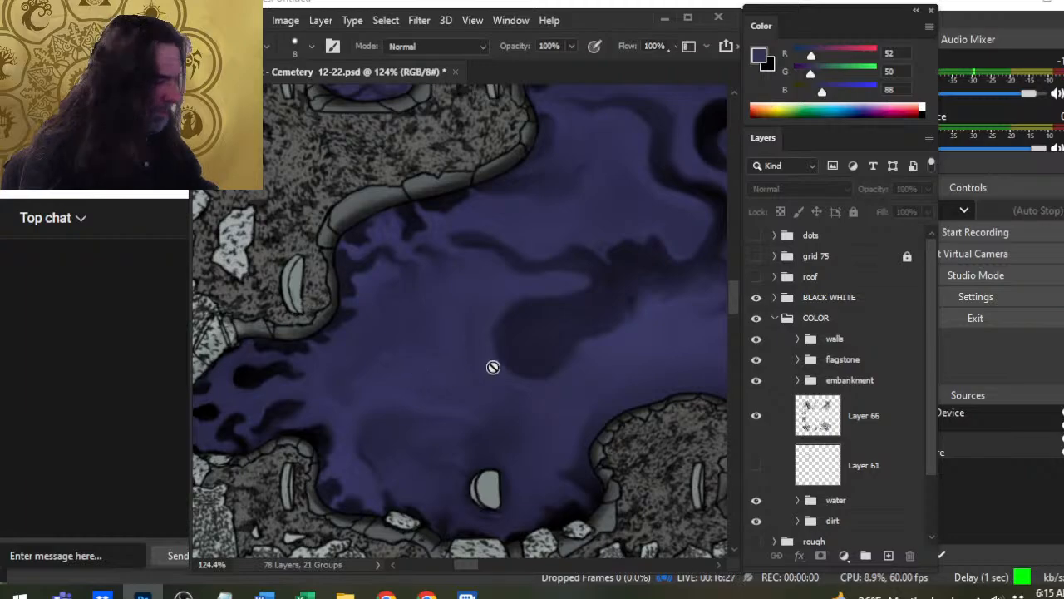
click(869, 420)
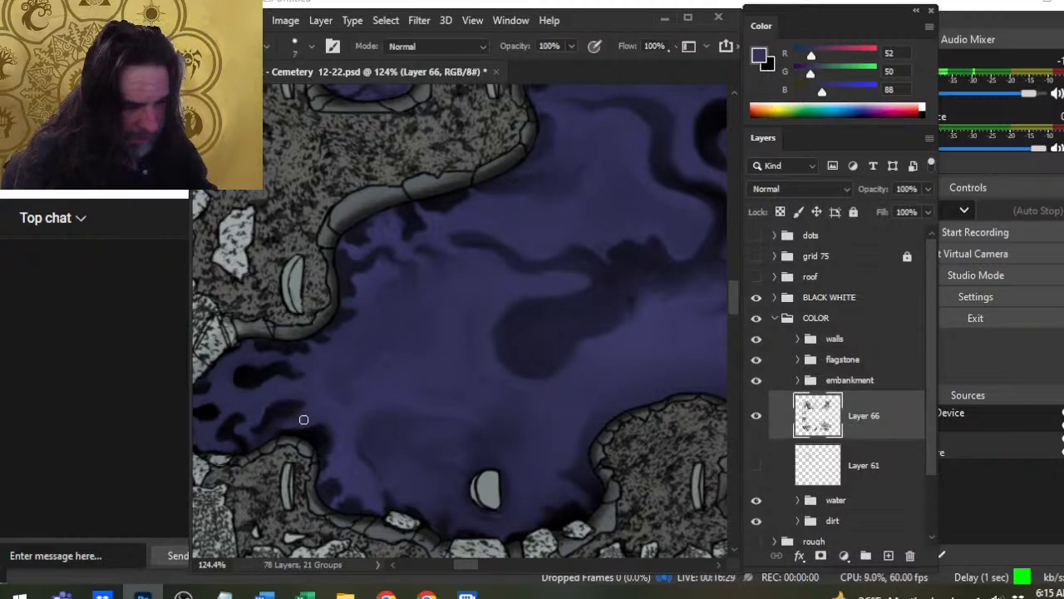
key(r)
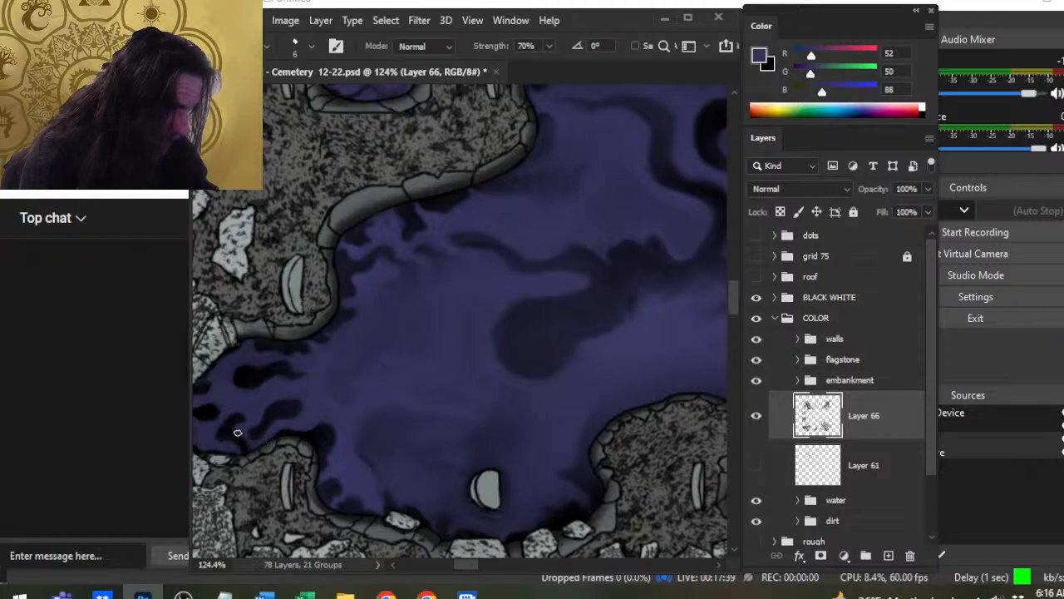
Build up and smudge a soft dark patch northwest of the half-round headstone in the pool with a size 9 brush
key(bracketright)
key(bracketright)
key(bracketright)
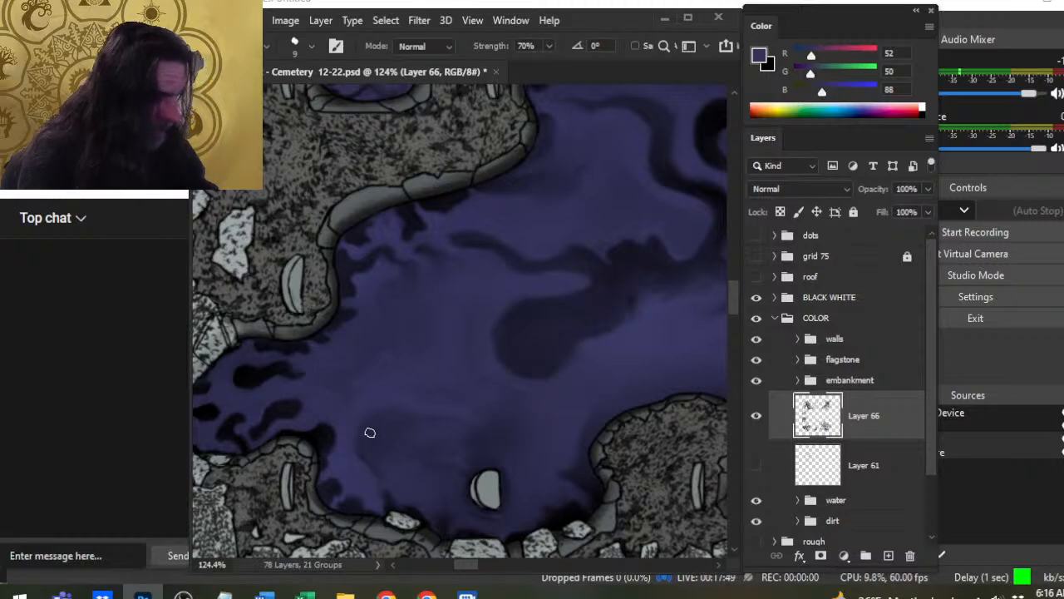
alt+click(378, 460)
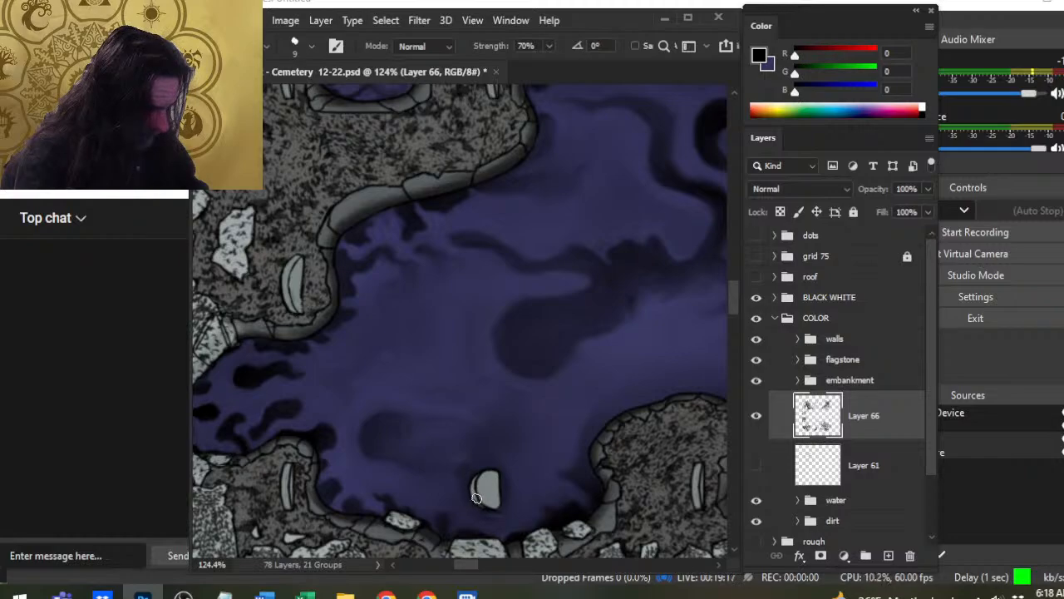
Paint black beside the half-round headstone in the pool and smudge it into a streak running west at 70% strength
key(b)
key(r)
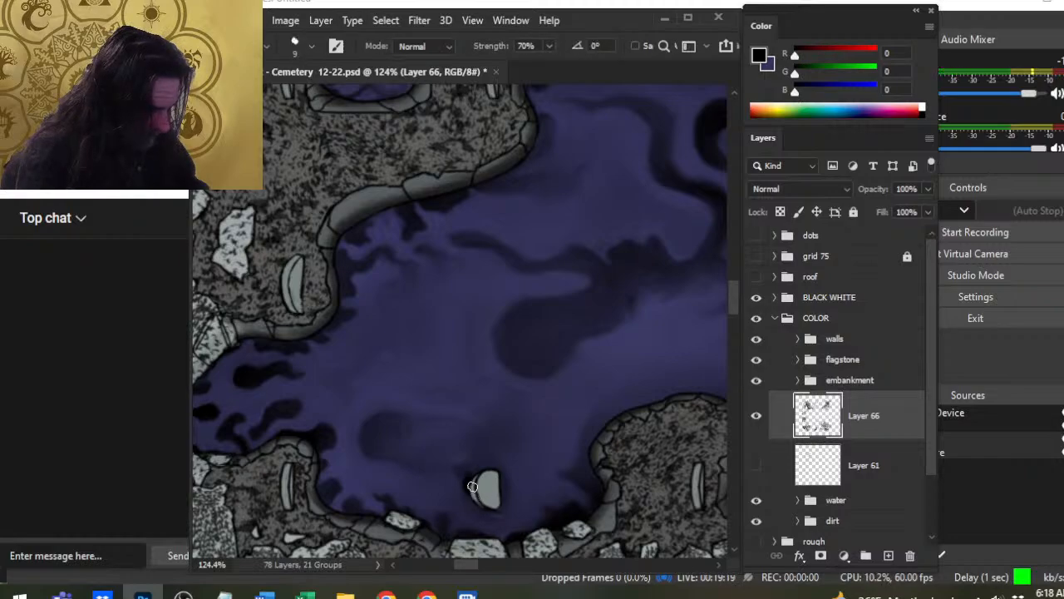
drag(460, 476, 421, 471)
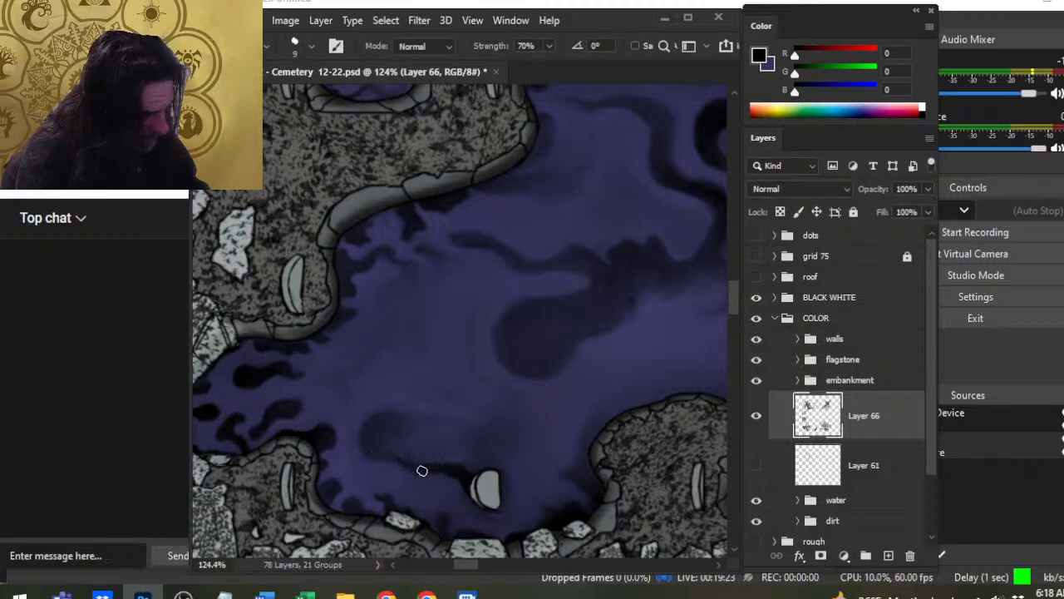
drag(471, 352, 320, 400)
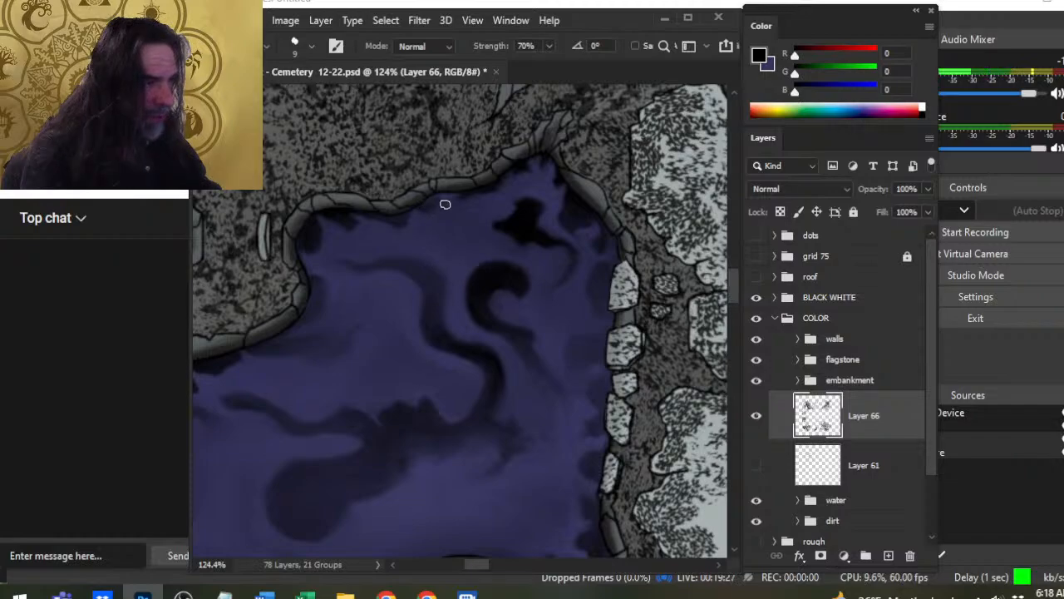
drag(439, 442, 491, 311)
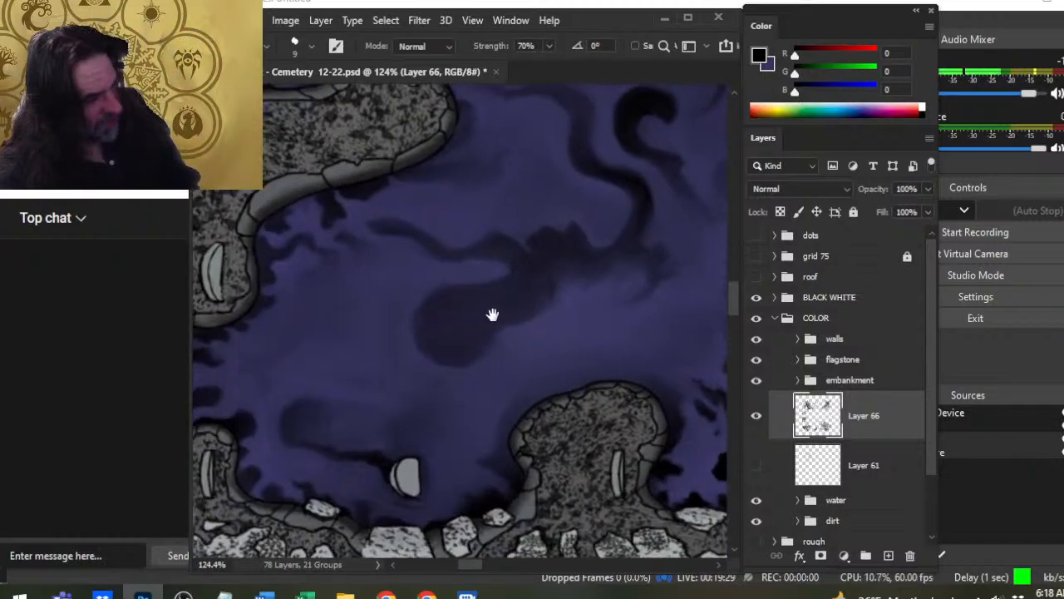
Smudge the tail of the black blob in the pool's northeast corner into a southward curl at size 7 and 70% strength
drag(565, 352, 501, 246)
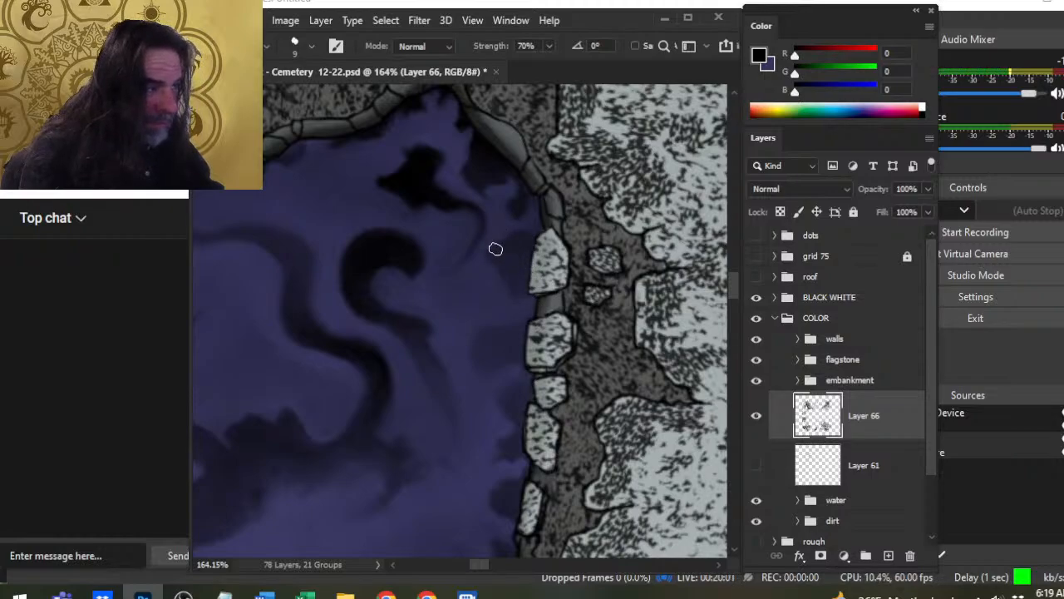
key(bracketleft)
key(bracketleft)
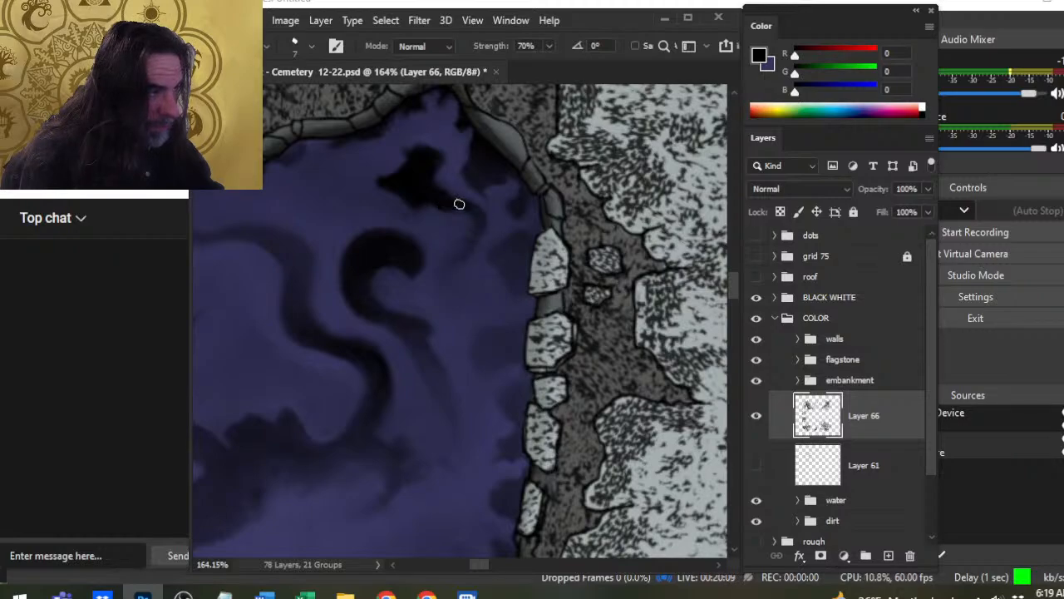
mouse_move(475, 217)
mouse_down()
mouse_move(449, 253)
mouse_move(460, 264)
mouse_move(467, 241)
mouse_move(465, 280)
mouse_up()
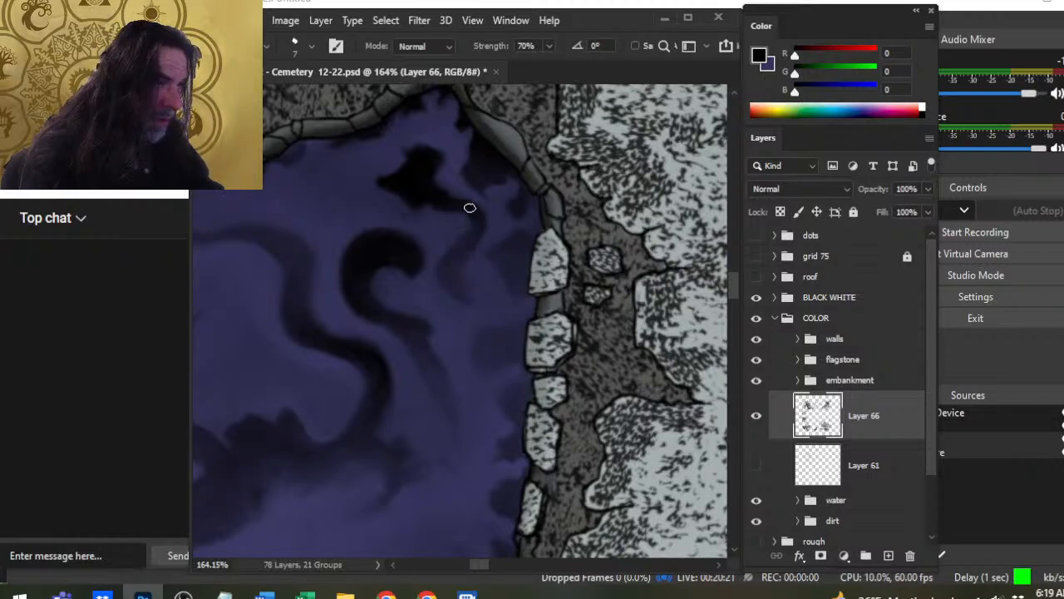
drag(430, 196, 433, 221)
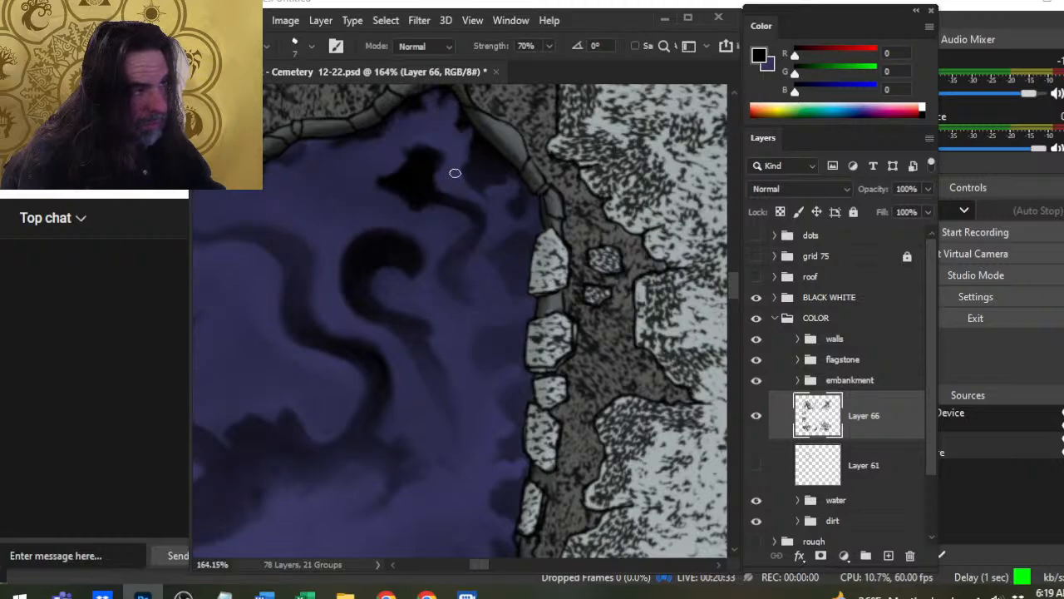
Set smudge strength to 76% and shape the blob's upper lobe and the dark bank shadows at the pool's northern tip
key(7)
key(6)
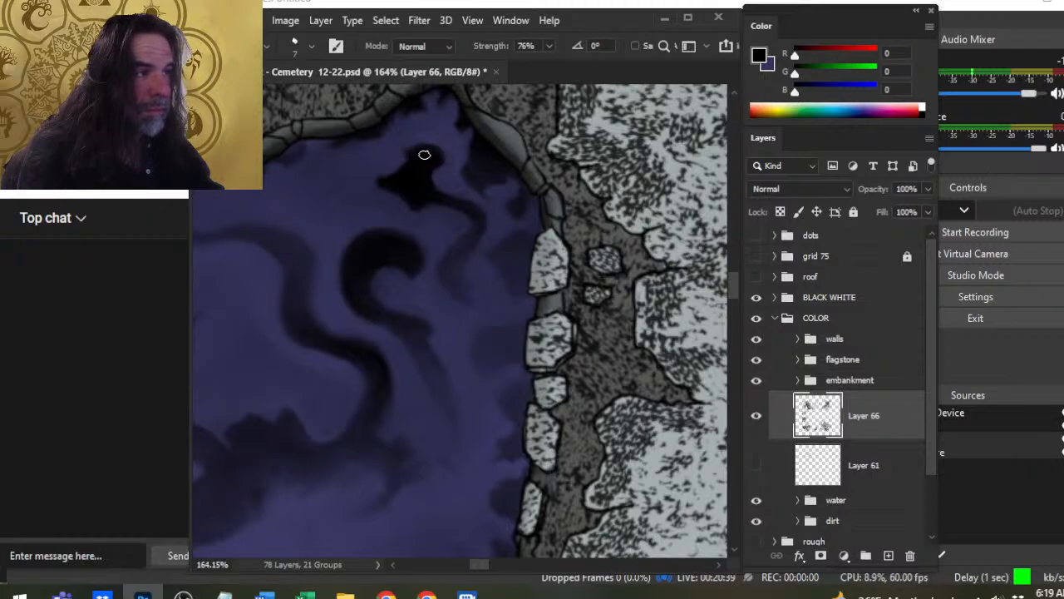
mouse_move(424, 155)
mouse_down()
mouse_move(433, 152)
mouse_move(409, 166)
mouse_move(398, 154)
mouse_up()
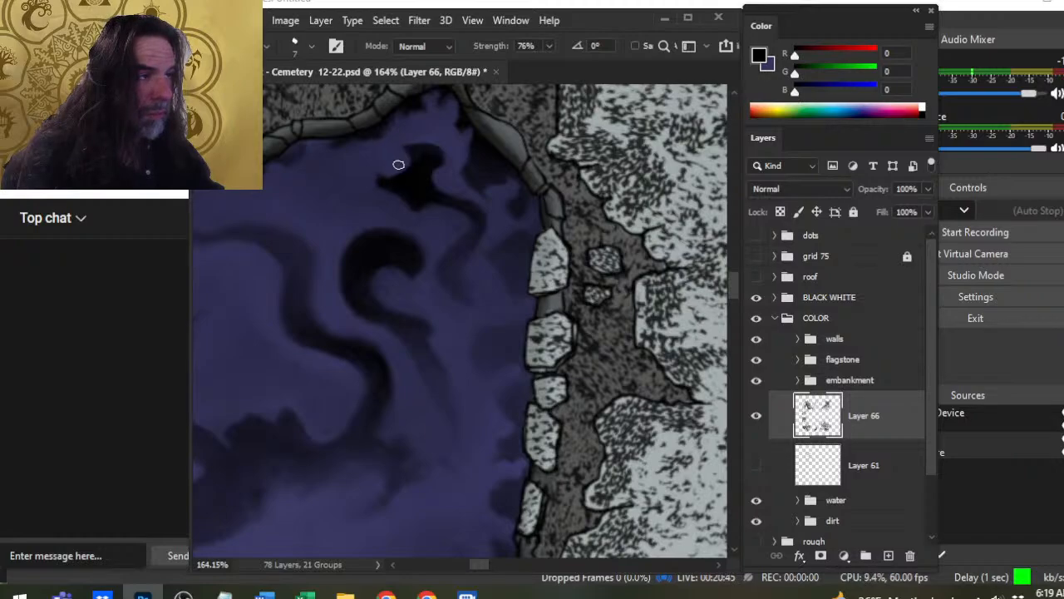
mouse_move(396, 149)
mouse_down()
mouse_move(425, 152)
mouse_move(433, 136)
mouse_up()
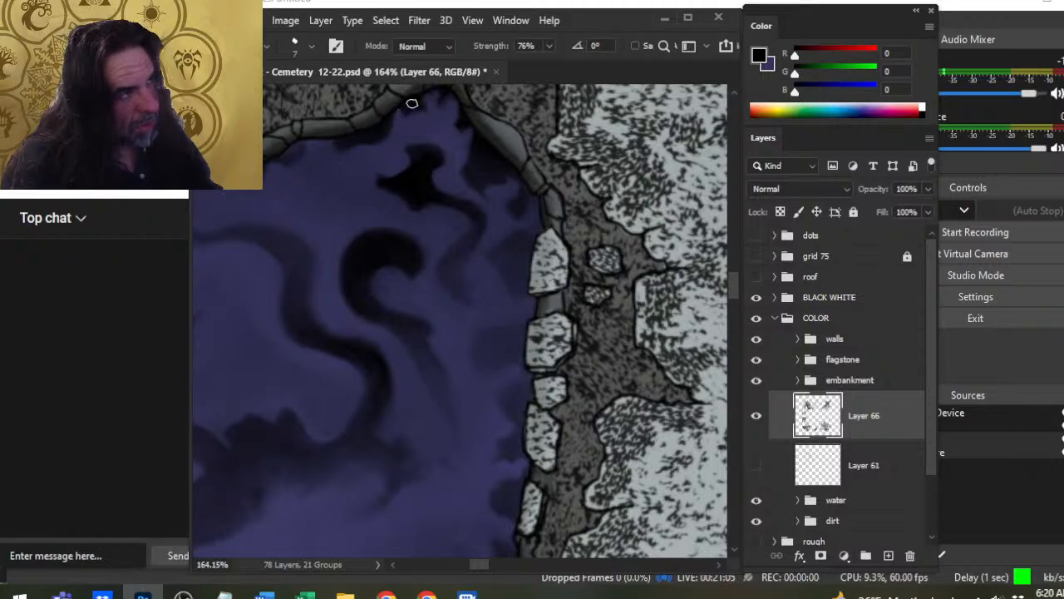
mouse_move(412, 103)
mouse_down()
mouse_move(411, 90)
mouse_move(437, 102)
mouse_move(449, 88)
mouse_move(439, 117)
mouse_up()
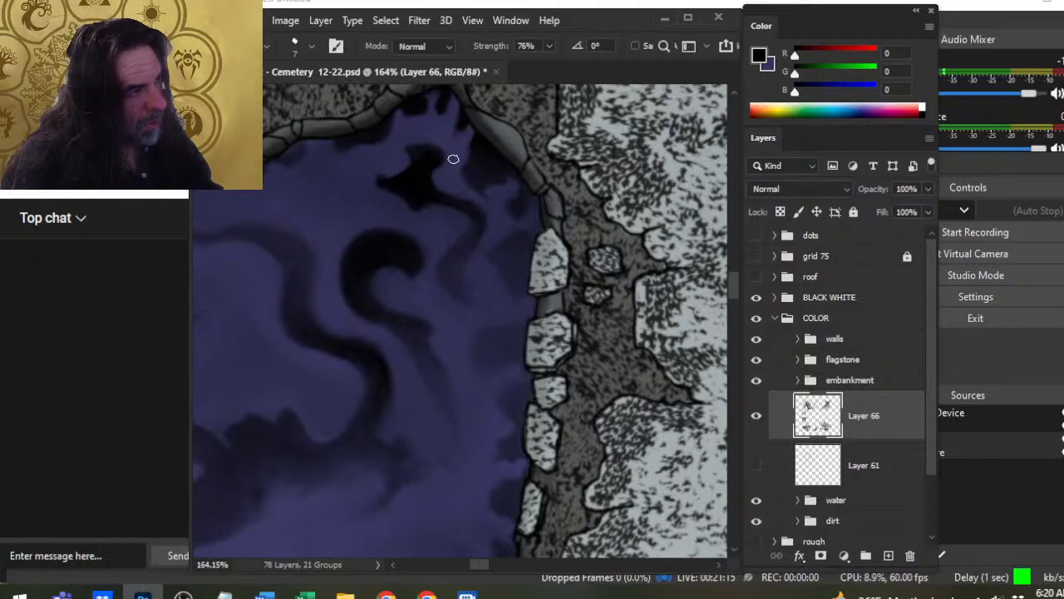
drag(460, 107, 459, 139)
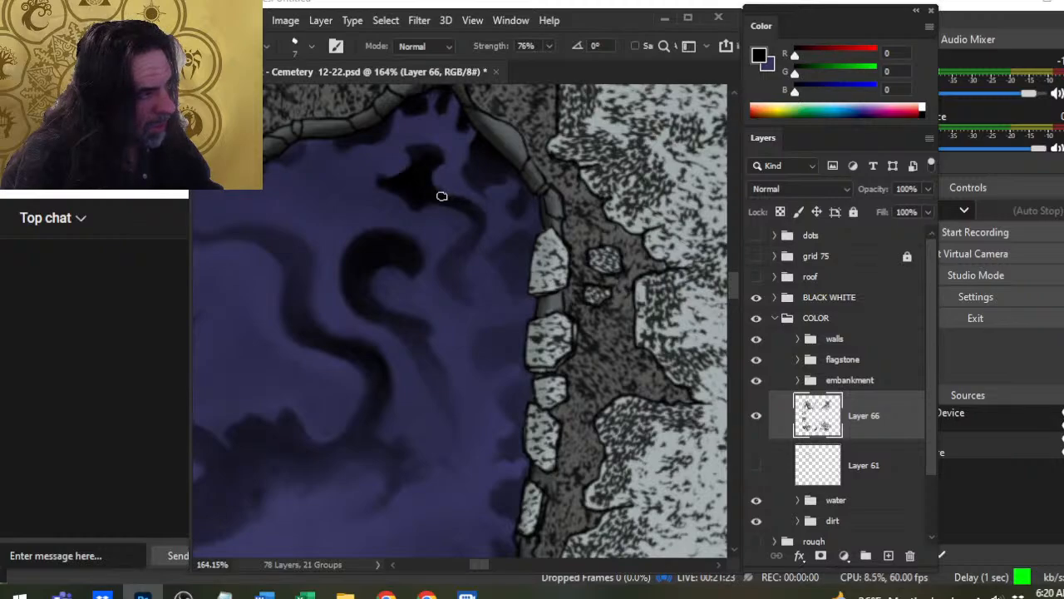
Smudge the start of the black blob's tail and round off its western arm
mouse_move(439, 199)
mouse_down()
mouse_move(460, 198)
mouse_move(475, 214)
mouse_up()
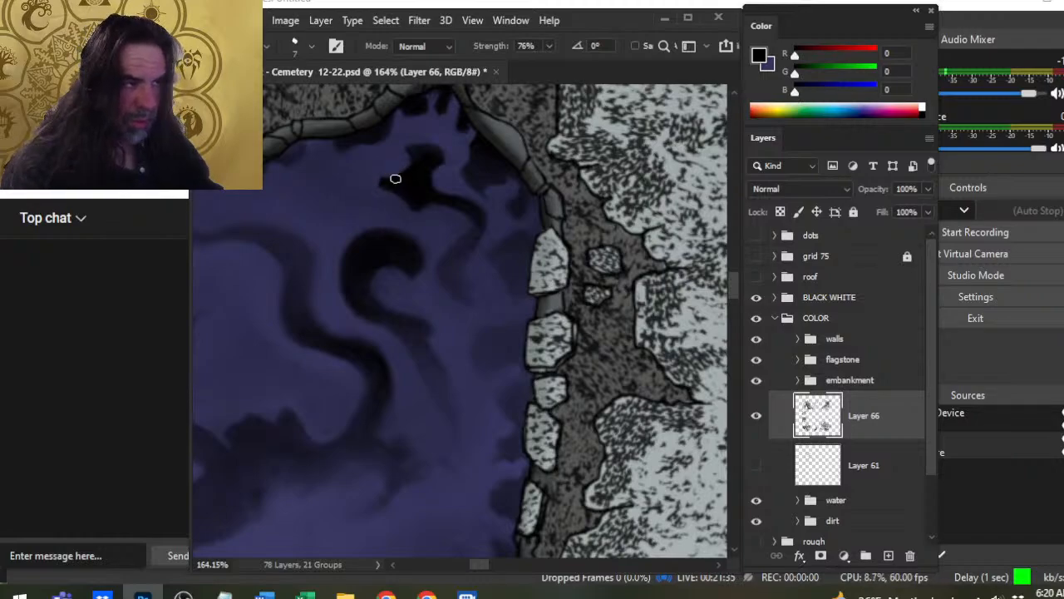
drag(395, 178, 404, 178)
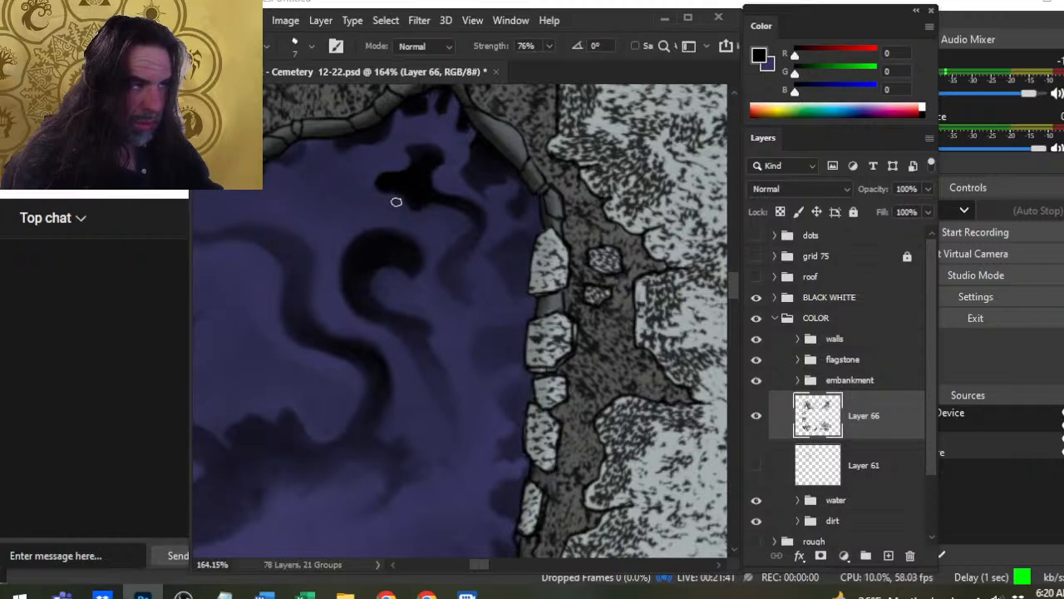
drag(388, 187, 410, 207)
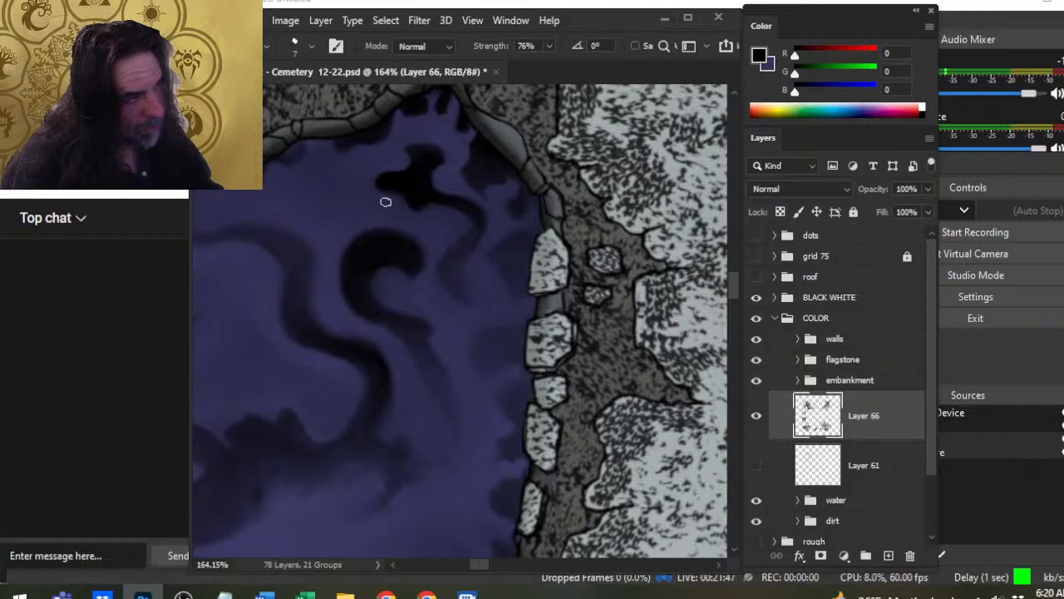
Refine the blob's arms and eastern edge with a size 5 smudge brush, and fill its upper lobe with black
ctrl+click(390, 197)
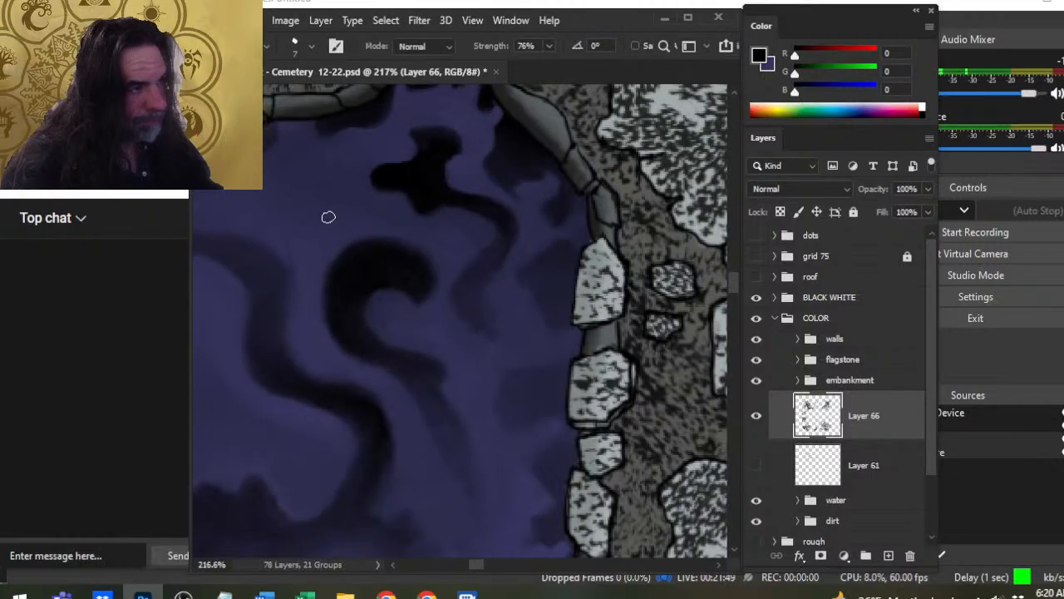
key(bracketleft)
key(bracketleft)
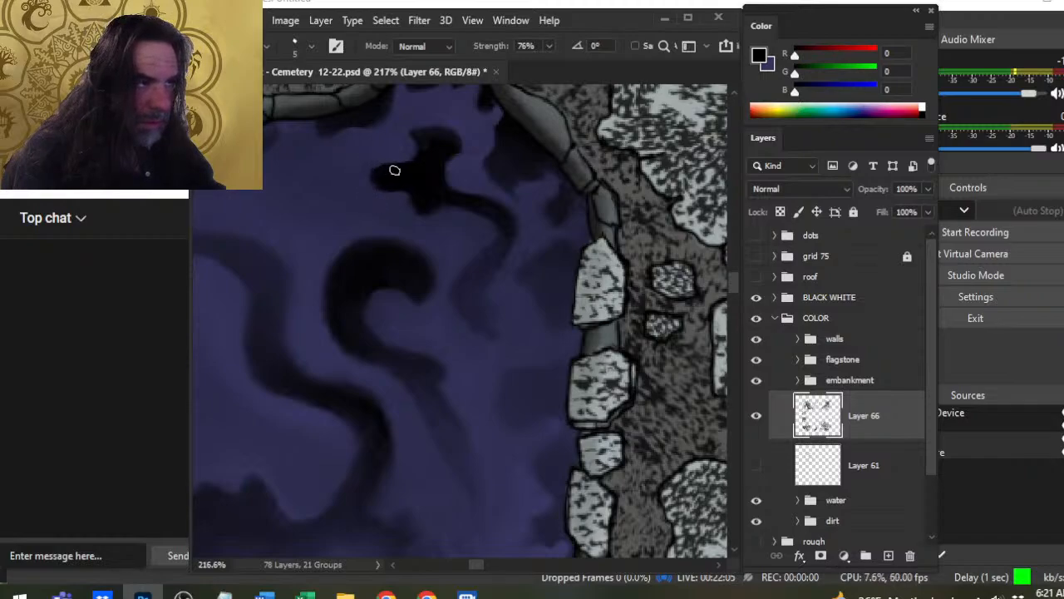
mouse_move(388, 170)
mouse_down()
mouse_move(385, 211)
mouse_move(365, 190)
mouse_move(435, 220)
mouse_move(417, 184)
mouse_move(437, 214)
mouse_move(404, 213)
mouse_move(400, 203)
mouse_move(428, 216)
mouse_move(420, 221)
mouse_move(473, 219)
mouse_move(450, 214)
mouse_move(470, 203)
mouse_move(442, 205)
mouse_move(463, 201)
mouse_move(433, 206)
mouse_move(460, 198)
mouse_move(424, 203)
mouse_move(506, 240)
mouse_move(491, 216)
mouse_move(484, 236)
mouse_move(487, 221)
mouse_move(461, 211)
mouse_move(415, 228)
mouse_move(452, 166)
mouse_up()
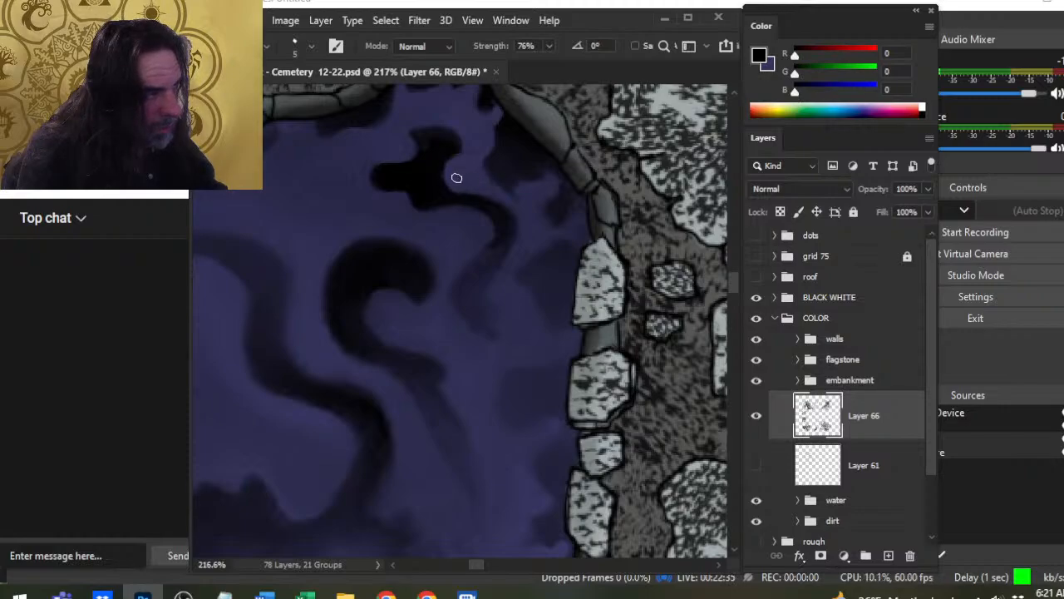
drag(464, 184, 454, 169)
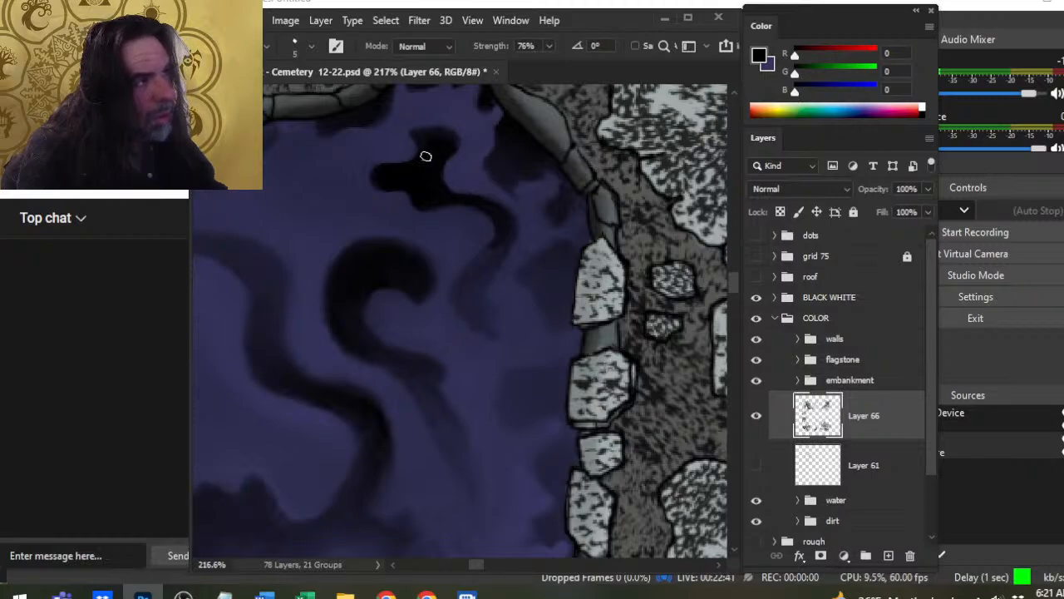
key(b)
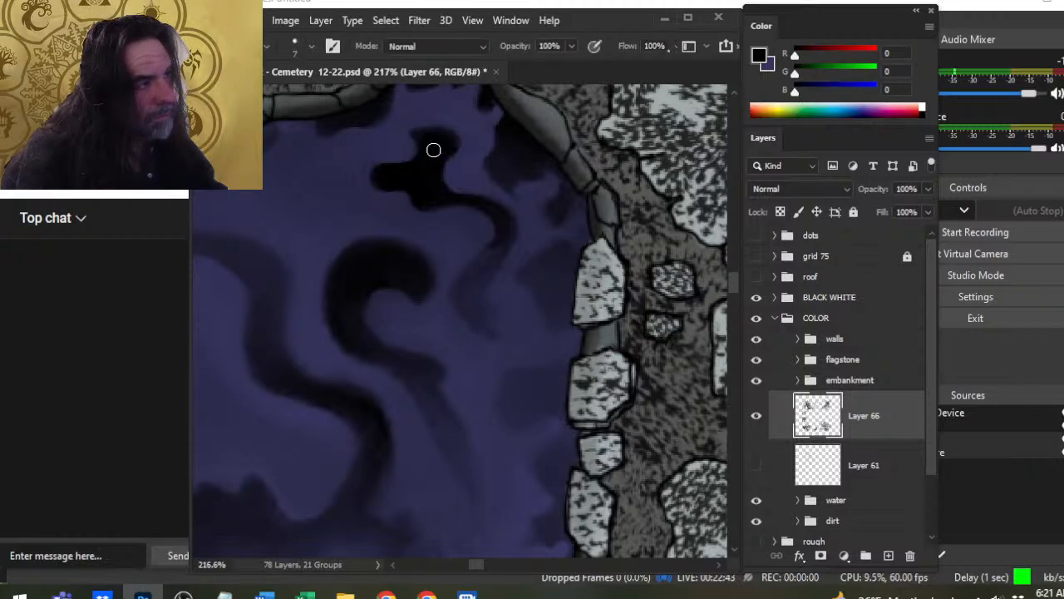
key(r)
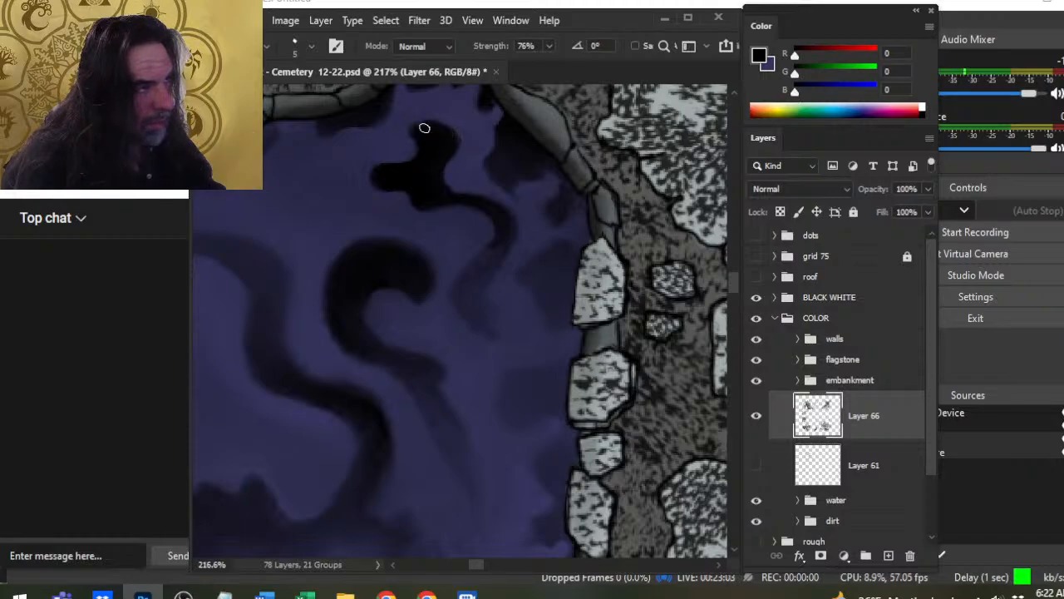
Smudge the blob's curling tail darker toward its southern end with a size 7 brush at 76% strength
key(z)
mouse_move(422, 133)
mouse_down()
mouse_move(473, 244)
mouse_move(434, 230)
mouse_up()
key(r)
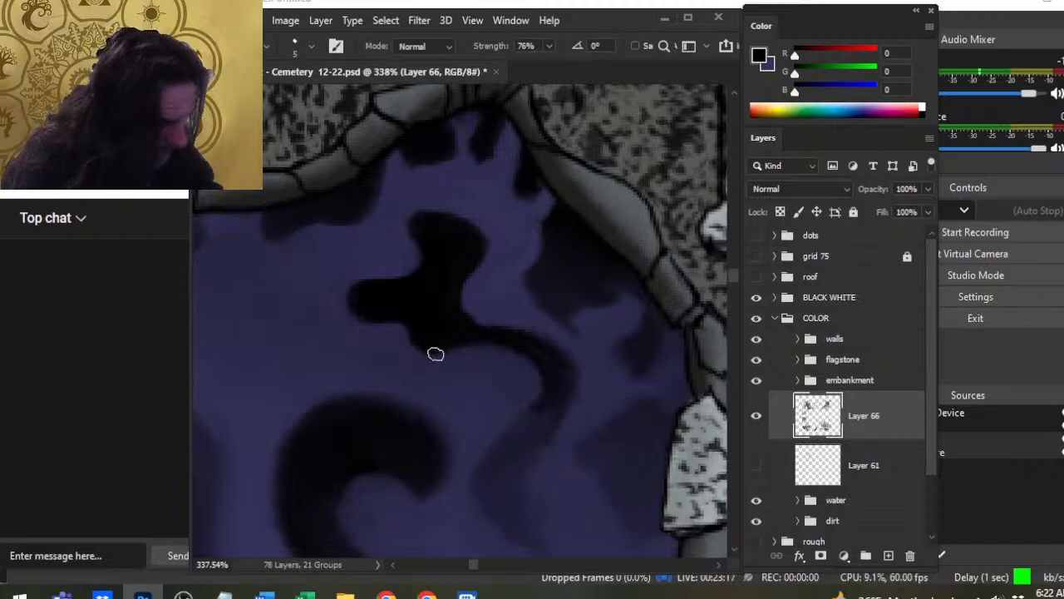
scroll(455, 341, down, 3)
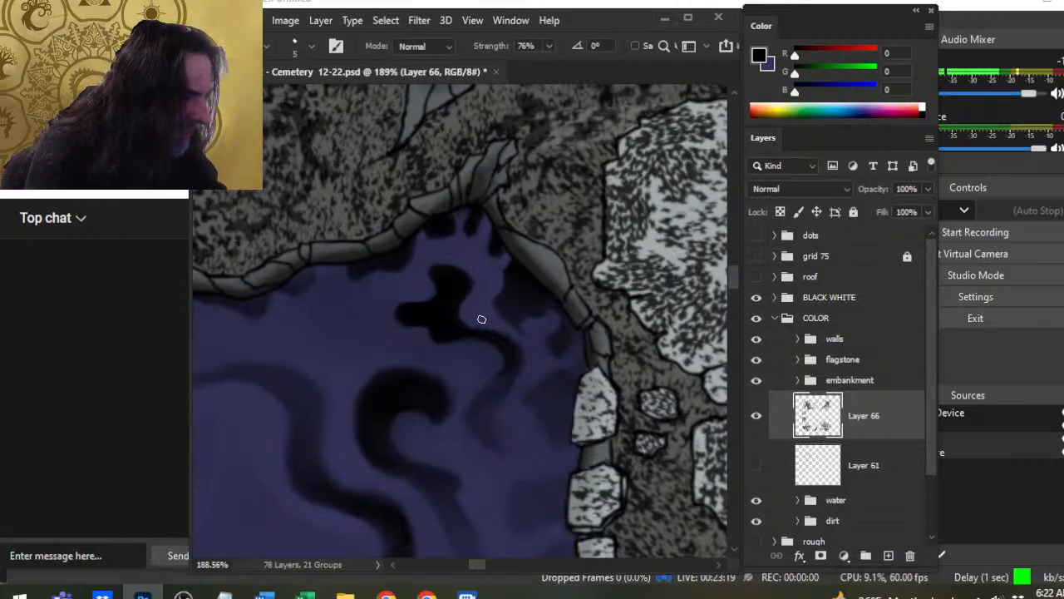
scroll(499, 345, up, 2)
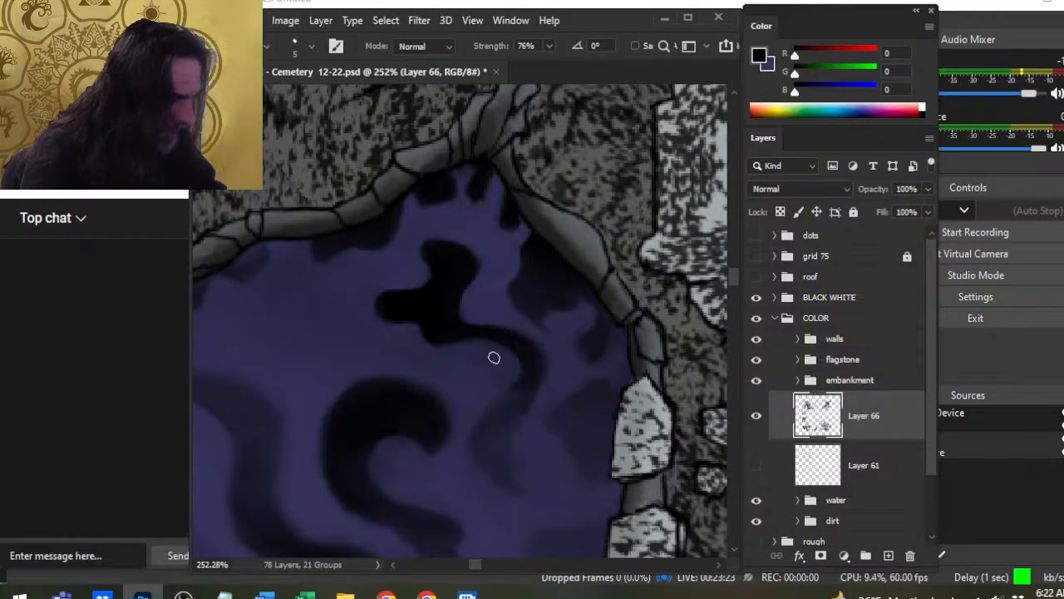
key(bracketright)
key(bracketright)
mouse_move(499, 333)
mouse_down()
mouse_move(527, 366)
mouse_move(525, 392)
mouse_move(531, 379)
mouse_up()
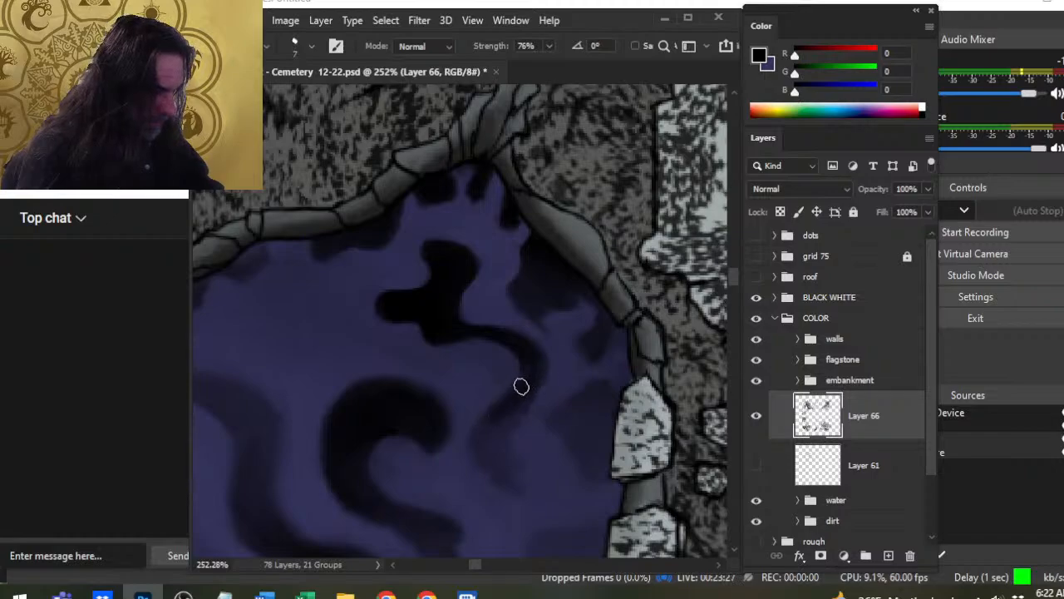
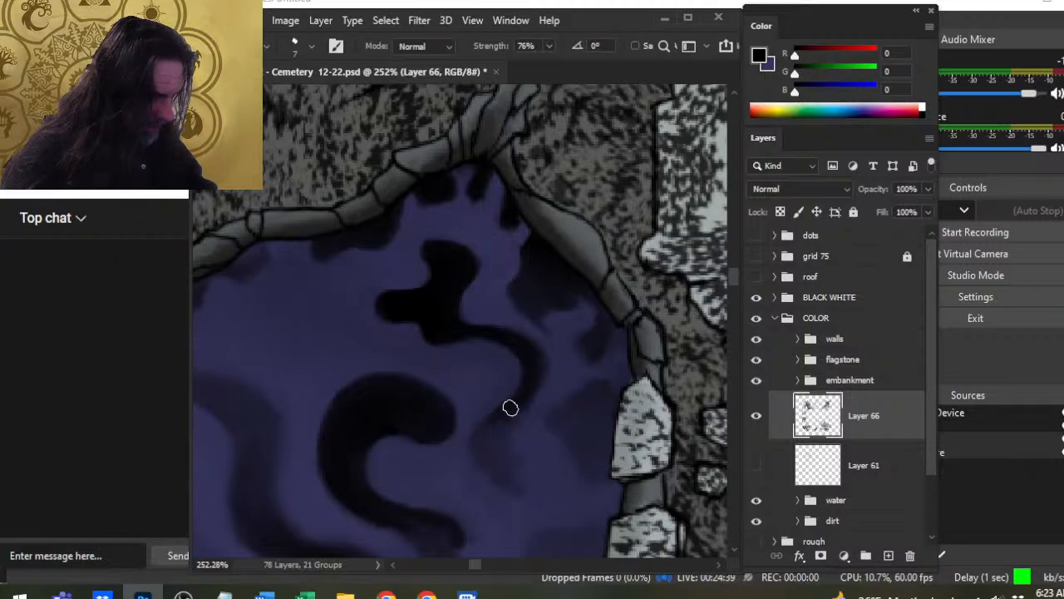
mouse_move(506, 410)
mouse_down()
mouse_move(486, 439)
mouse_move(491, 402)
mouse_move(469, 448)
mouse_move(499, 393)
mouse_move(478, 416)
mouse_move(481, 458)
mouse_move(479, 419)
mouse_move(528, 411)
mouse_up()
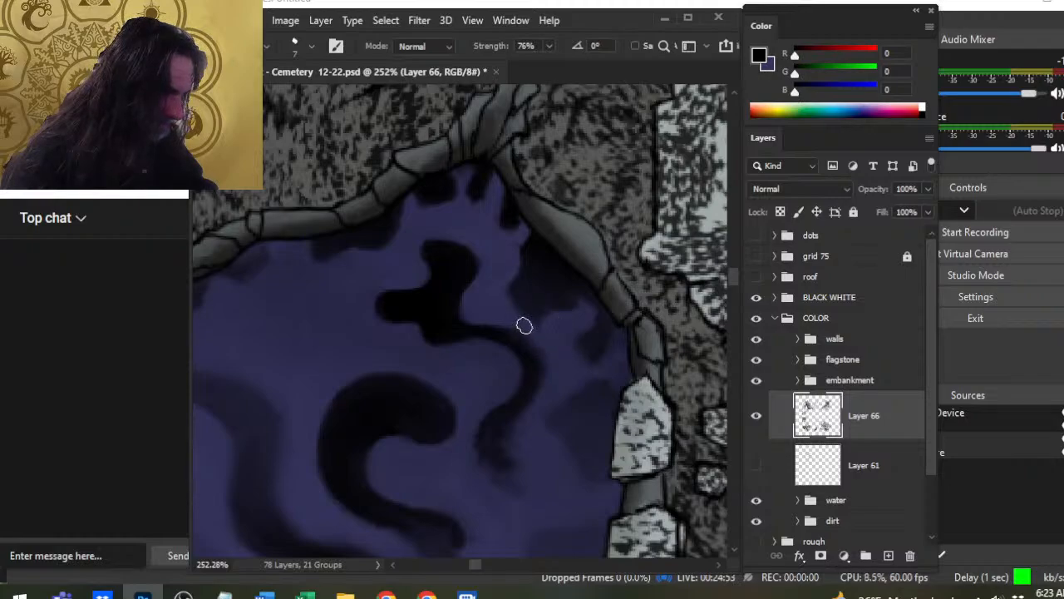
Pull thin dark wisps from the shadow along the pool's northeast bank with a size 4 smudge brush
key(bracketleft)
key(bracketleft)
key(bracketleft)
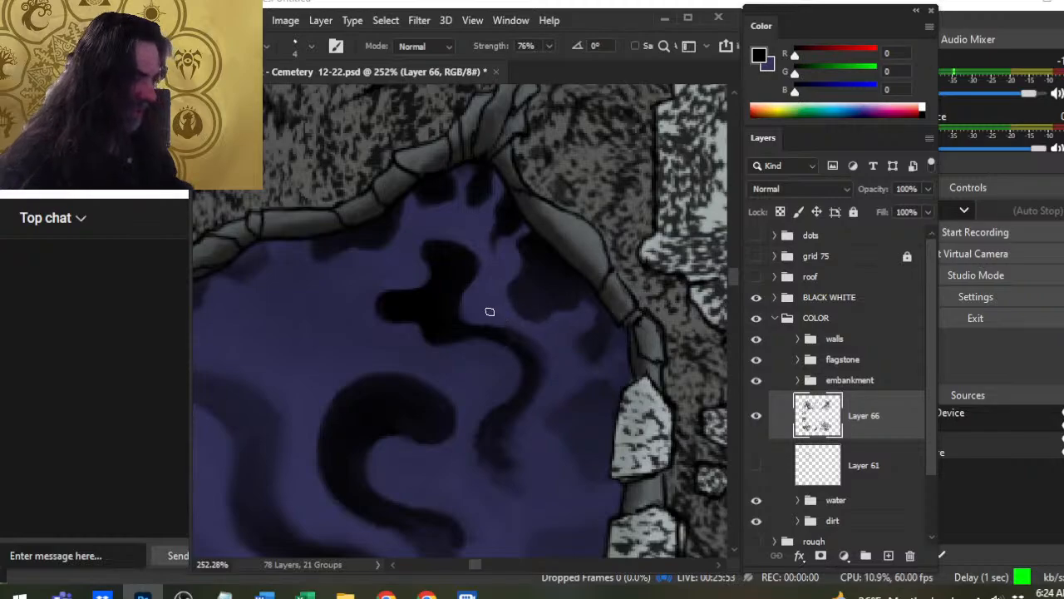
Paint sampled near-black (4, 3, 3) with a size 4 brush where the curling tail joins the black blob
mouse_move(554, 350)
mouse_down()
mouse_move(447, 300)
mouse_move(397, 261)
mouse_up()
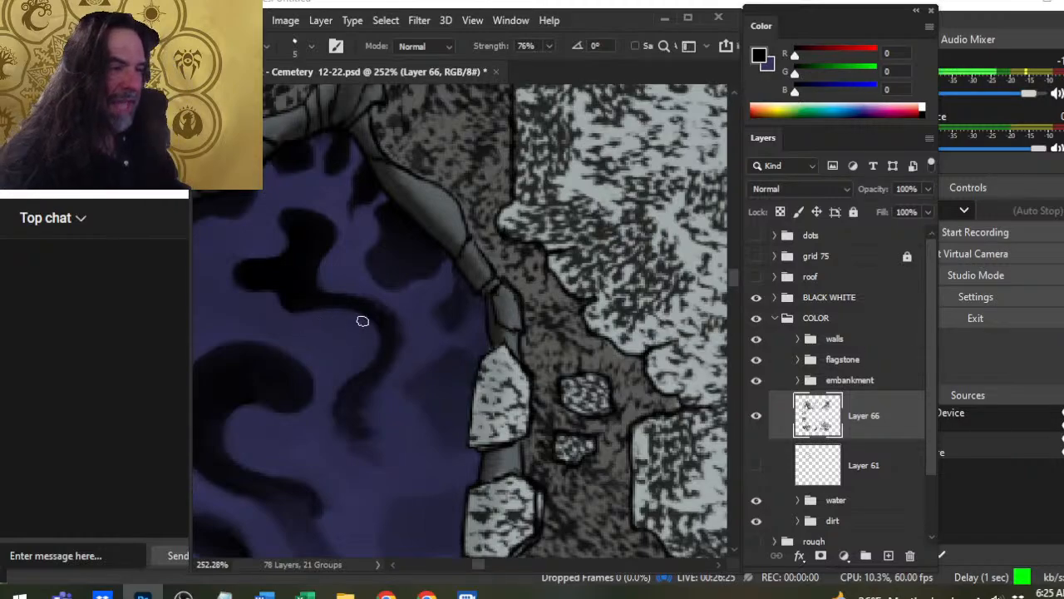
key(l)
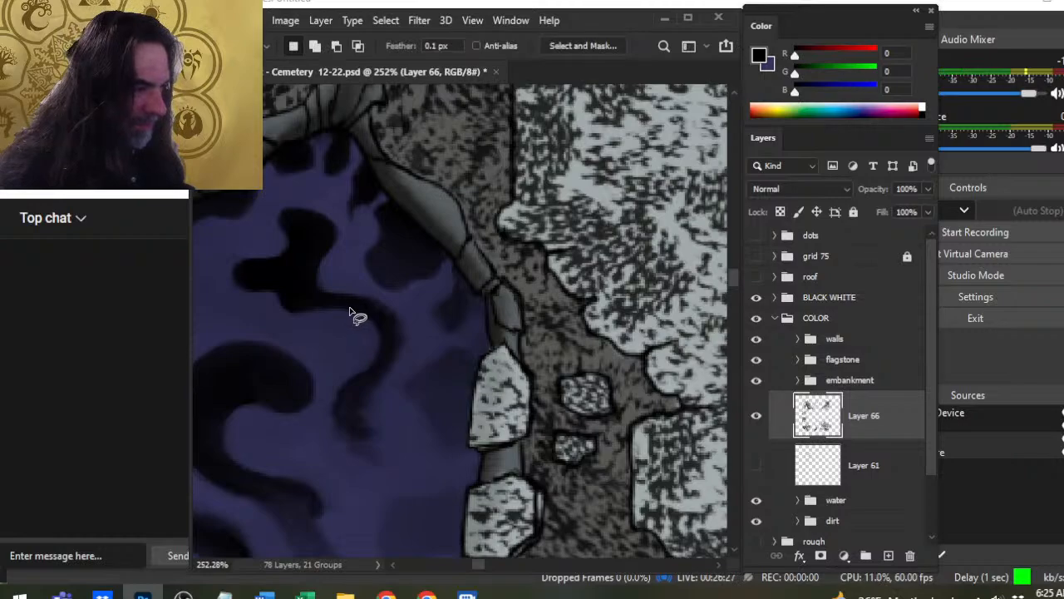
key(r)
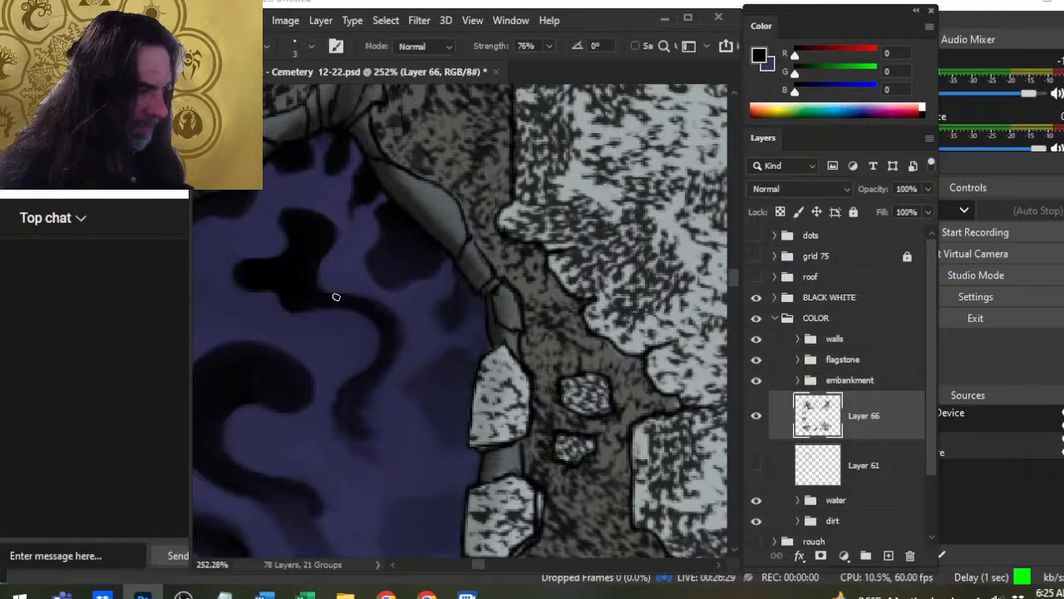
key(z)
click(359, 305)
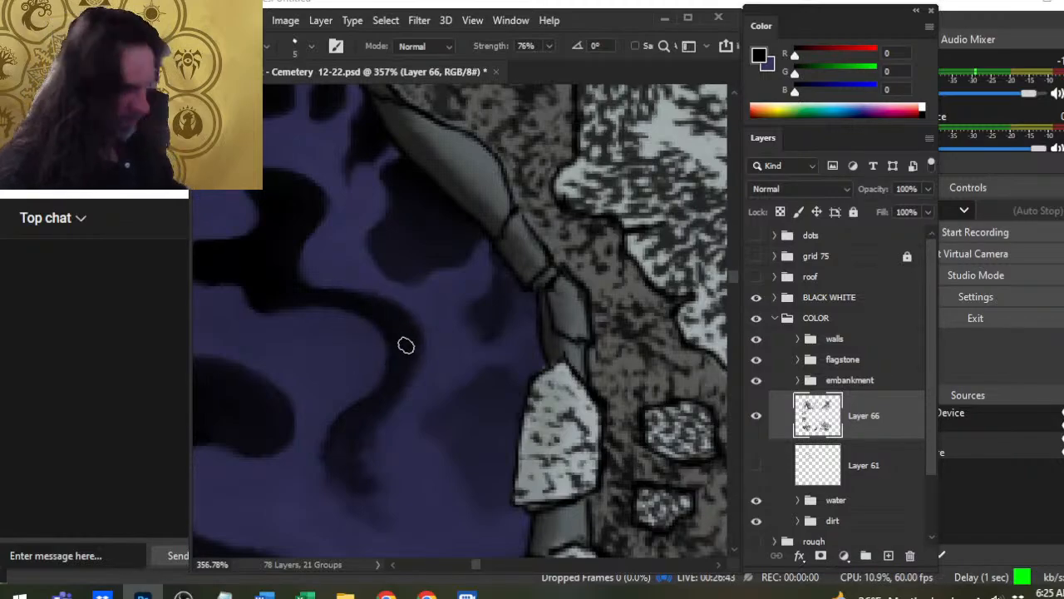
key(b)
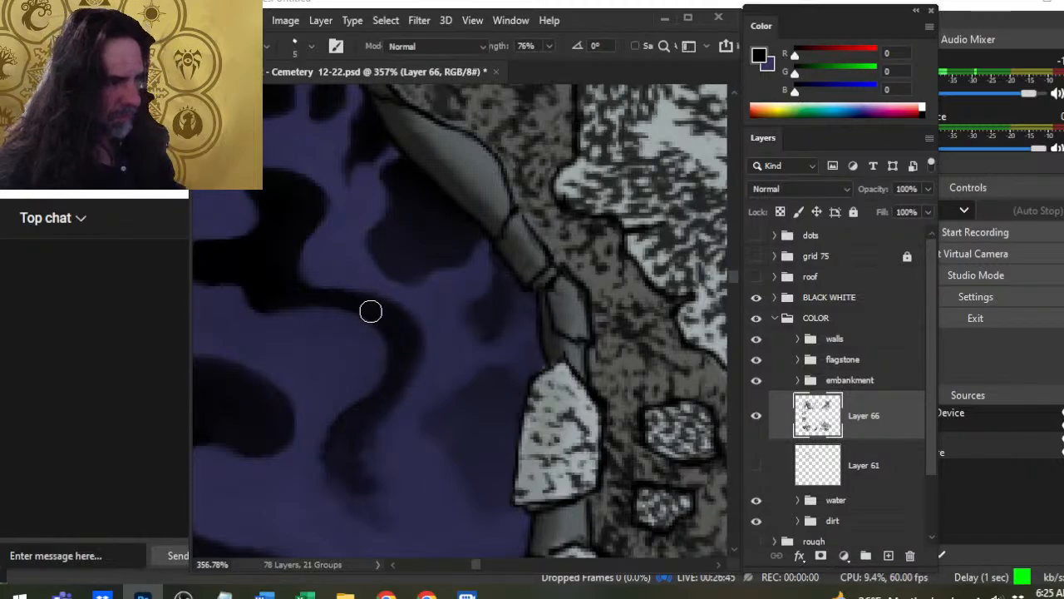
key(alt)
alt+click(280, 286)
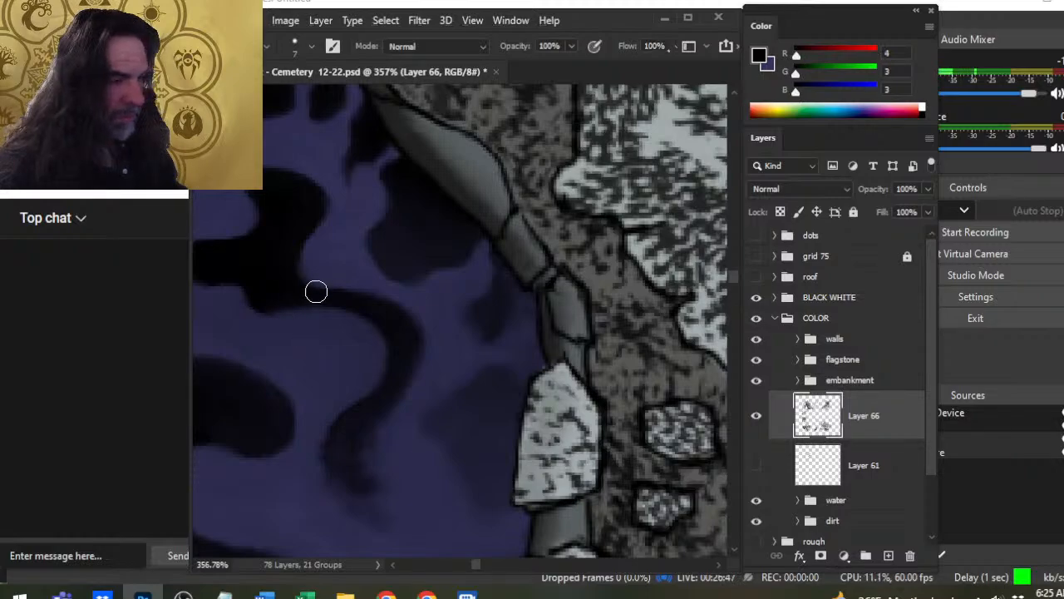
key(bracketleft)
key(bracketleft)
key(bracketleft)
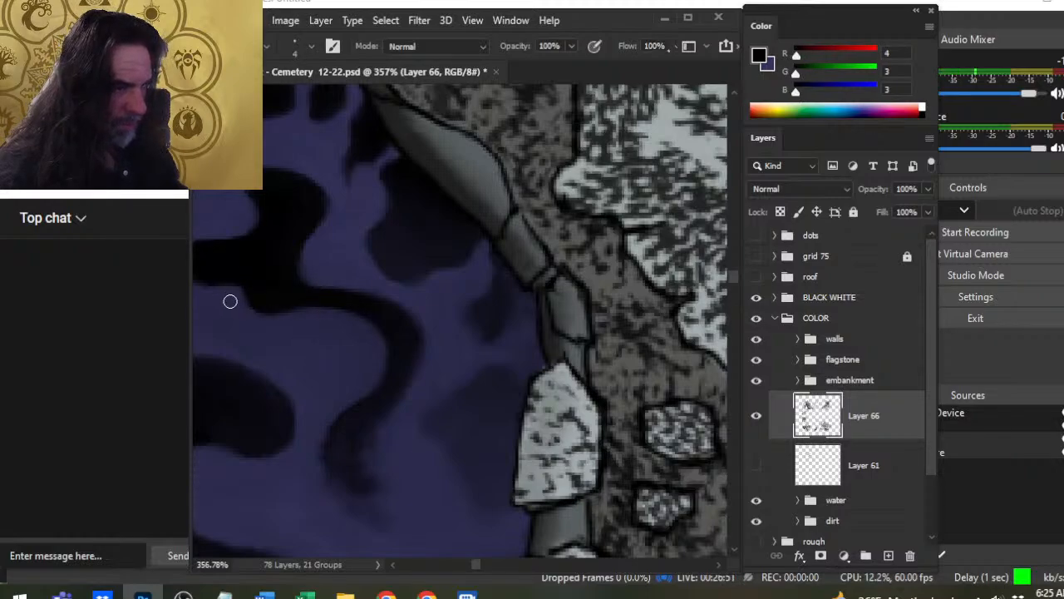
drag(231, 301, 380, 340)
Clean up the underside of the blob's western arm with sampled purple (42, 39, 72), and return to the Smudge tool
alt+click(349, 324)
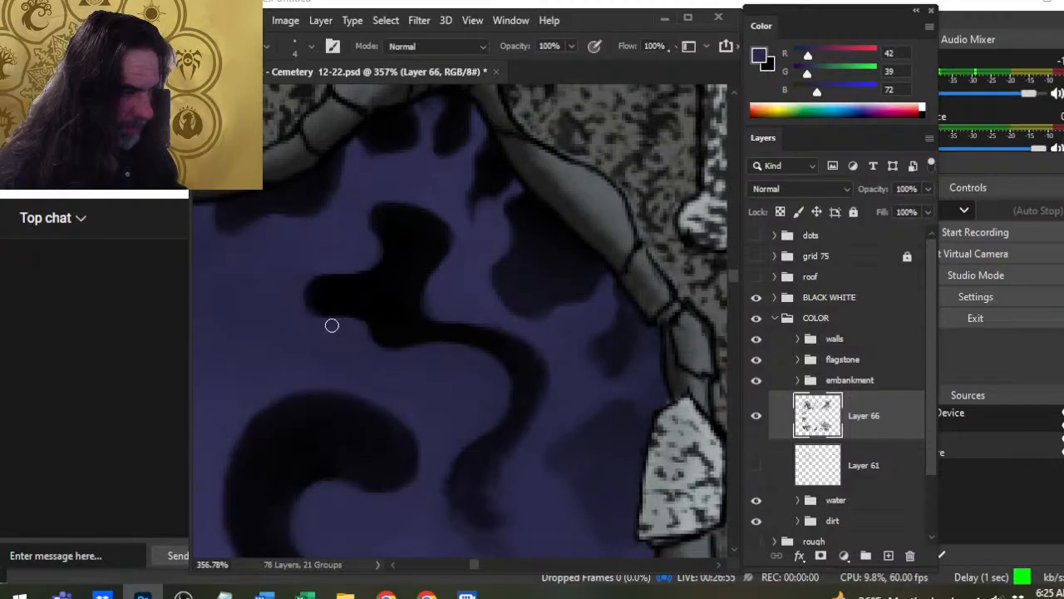
mouse_move(332, 325)
mouse_down()
mouse_move(354, 330)
mouse_move(349, 322)
mouse_up()
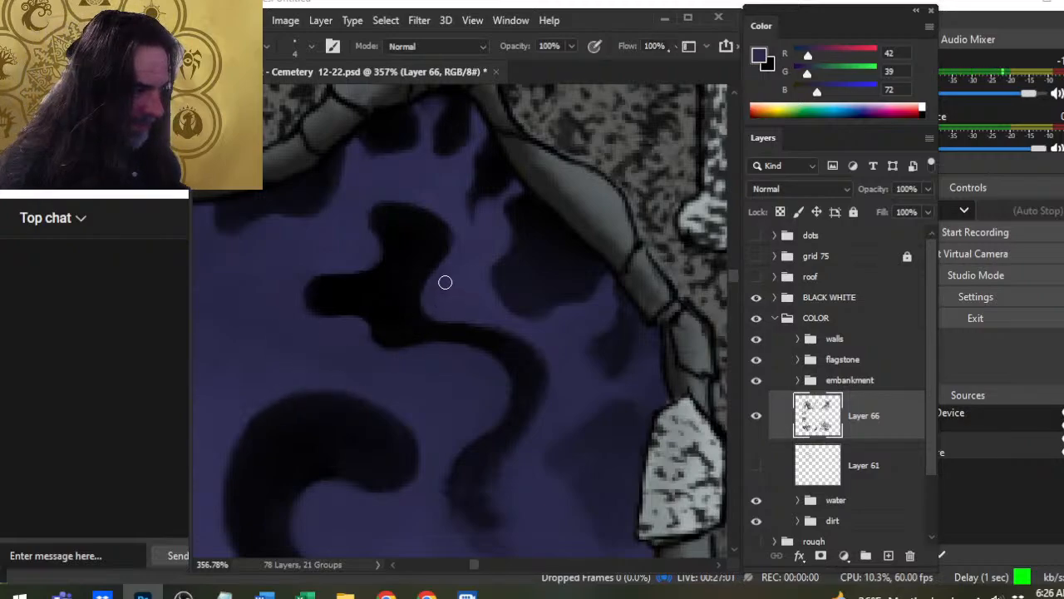
key(r)
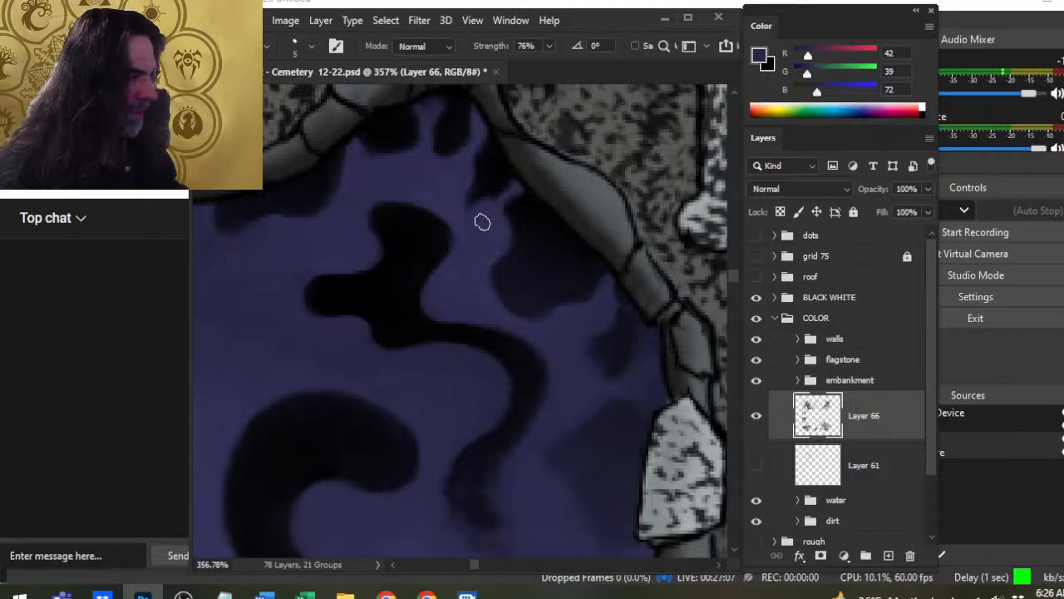
Refine the dark wisps along the pool's northeast bank with a size 3 smudge brush at 76% strength
key(bracketleft)
key(bracketleft)
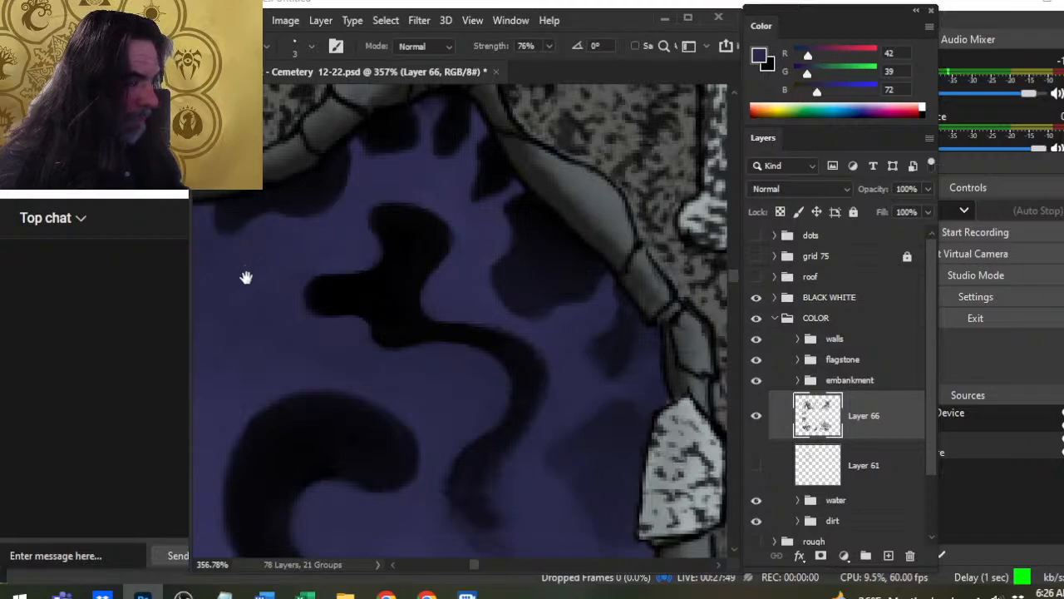
drag(244, 277, 340, 319)
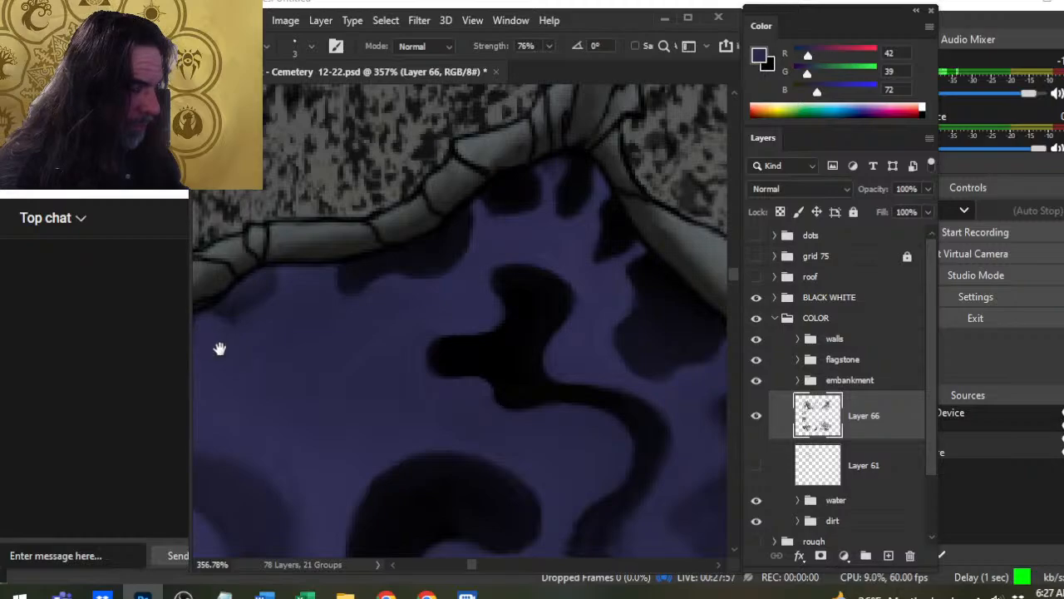
Soften the shadow edges beneath the pool's north bank with a size 4 smudge brush
drag(219, 349, 330, 378)
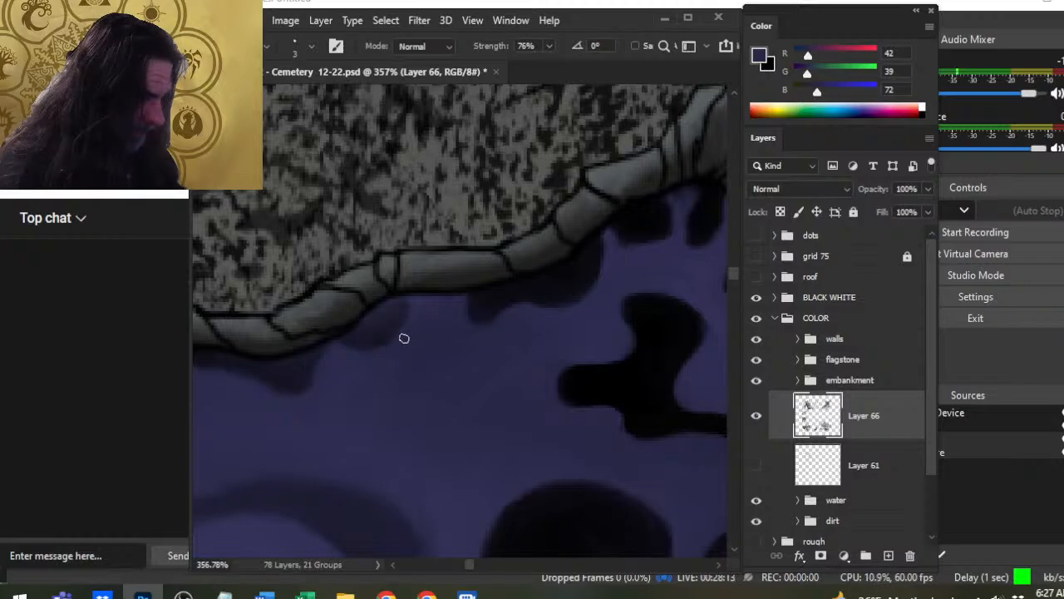
key(bracketright)
key(bracketright)
key(bracketright)
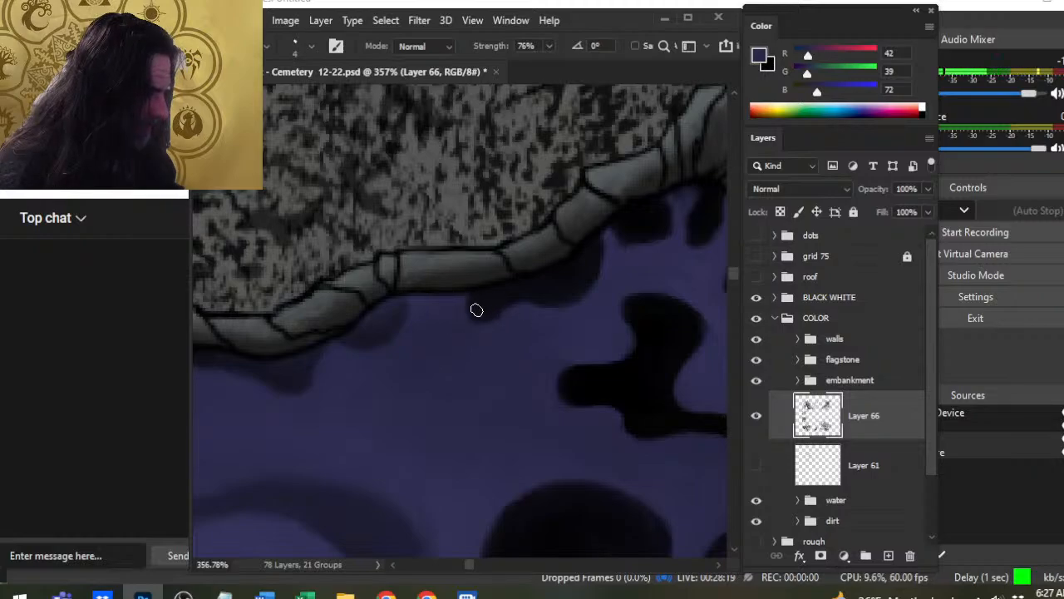
key(bracketleft)
key(bracketleft)
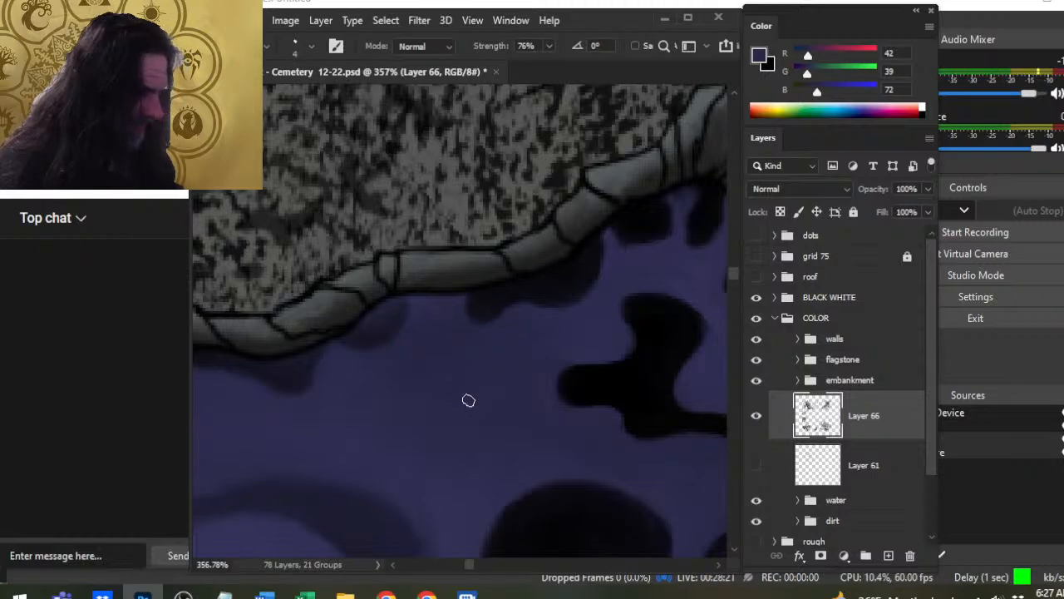
drag(392, 427, 560, 449)
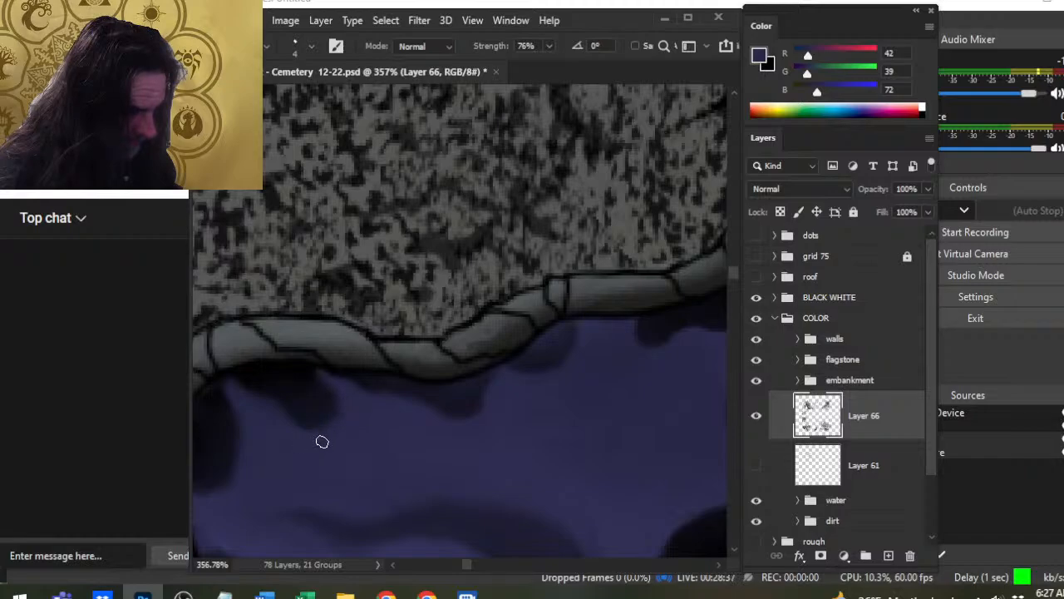
Smudge the dark shadows in the pool's northwest corner with the size 4 brush at 76% strength
drag(331, 447, 582, 392)
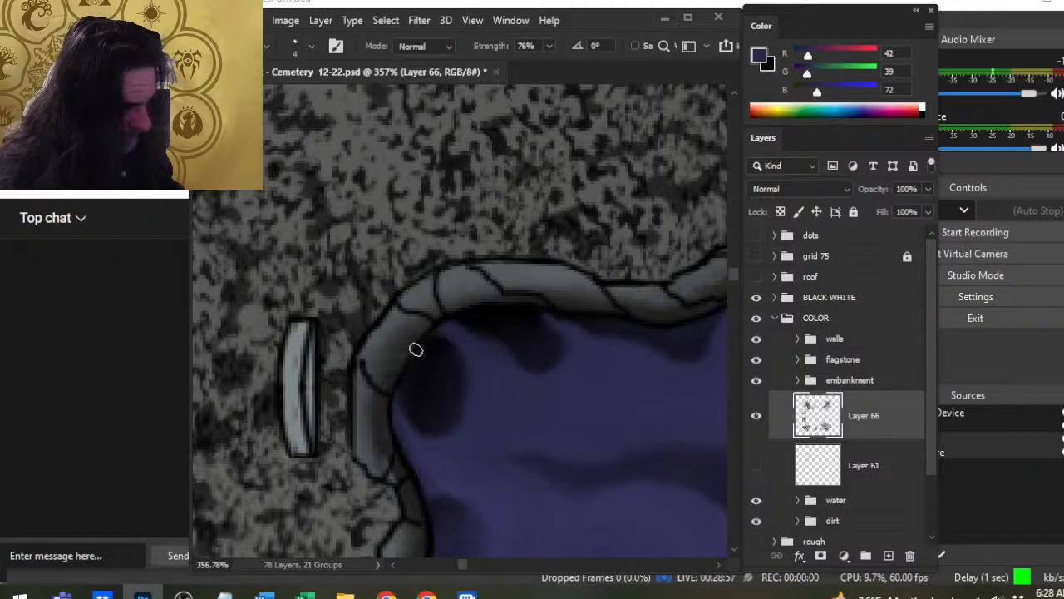
drag(475, 355, 374, 396)
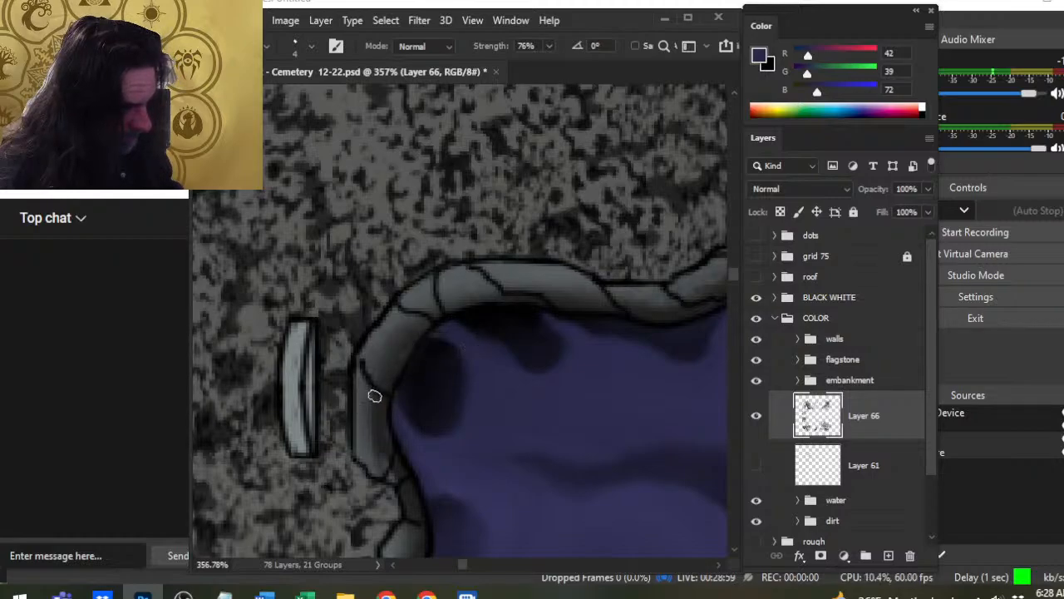
drag(446, 428, 525, 308)
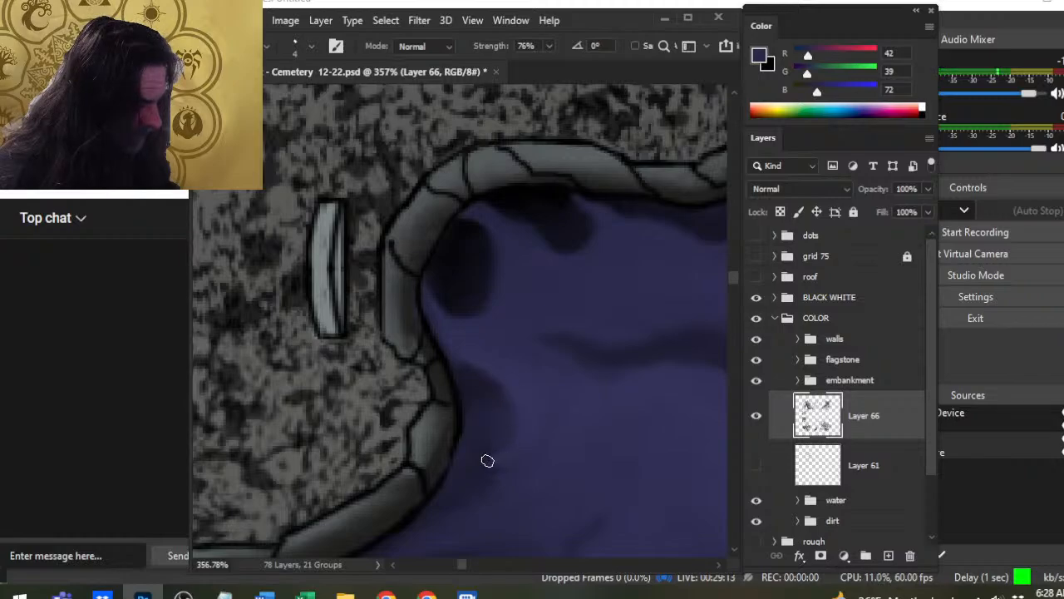
Fill the west bank's shadow with sampled dark purple (26, 25, 43) and trim its edge with sampled lighter purple (47, 46, 83)
key(b)
alt+click(482, 387)
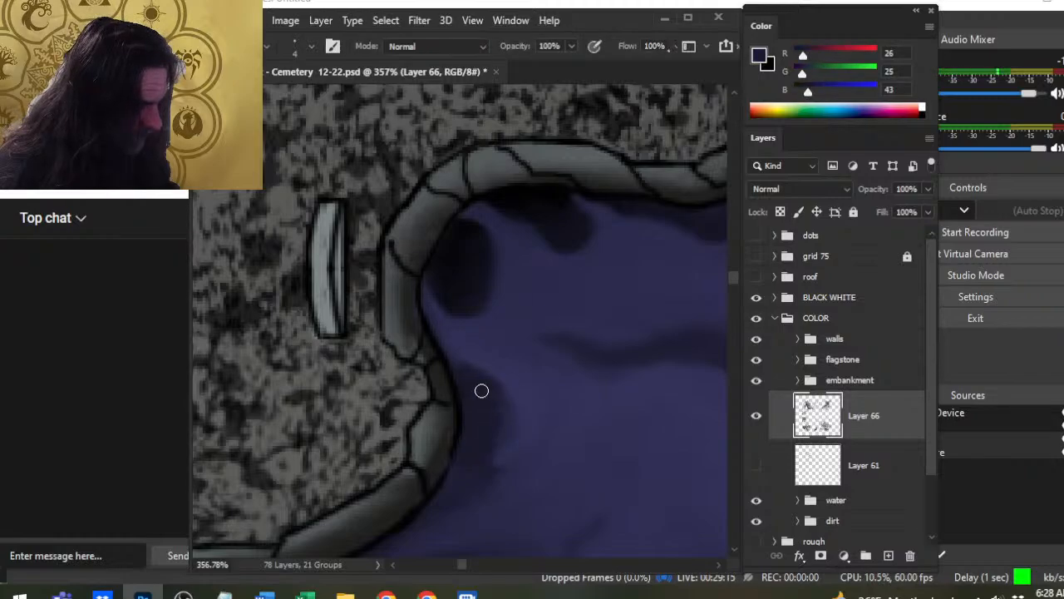
key(r)
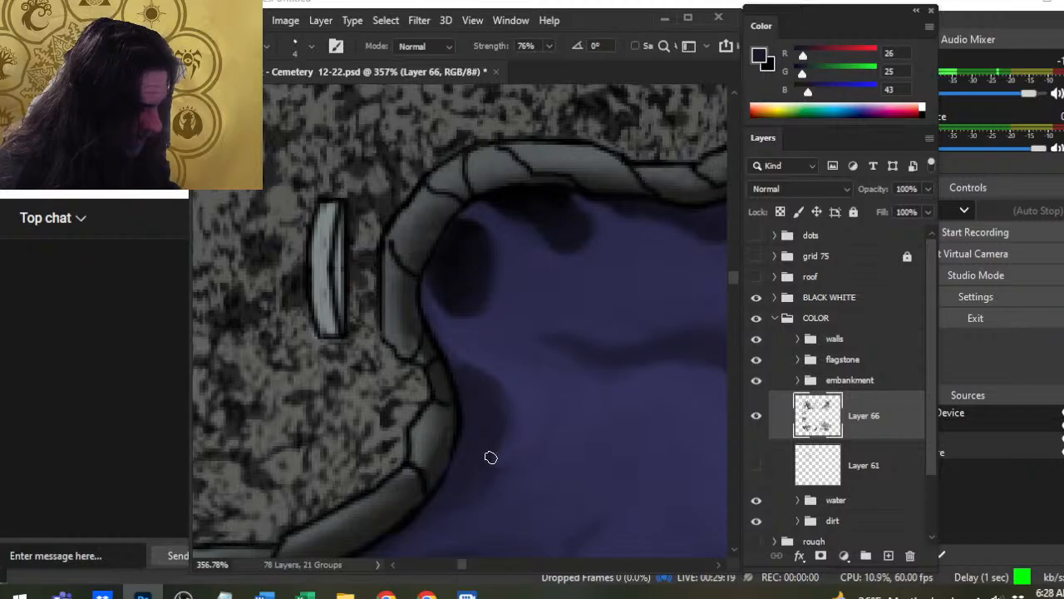
key(b)
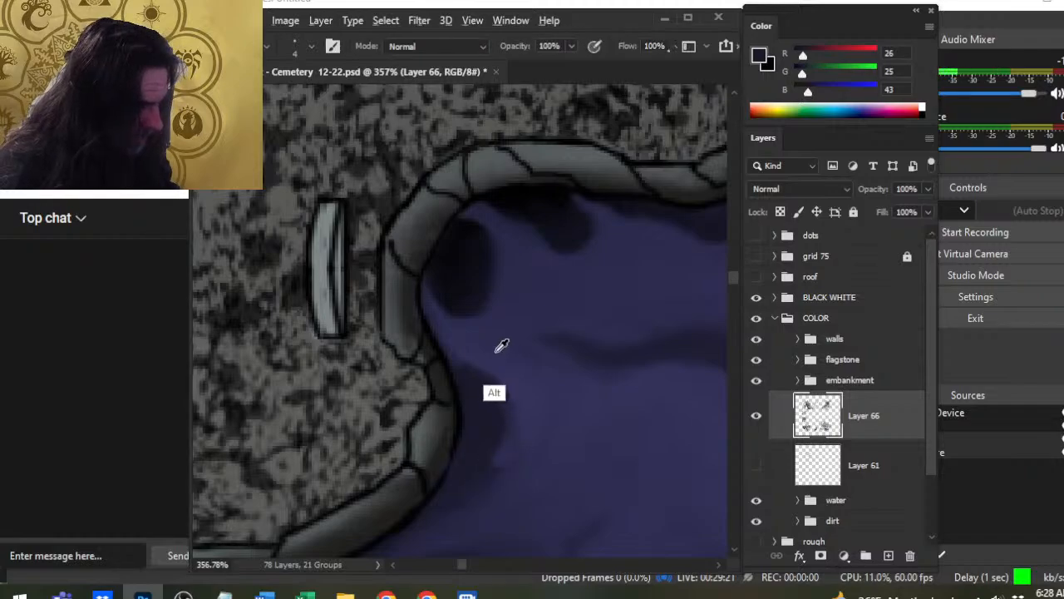
alt+click(497, 350)
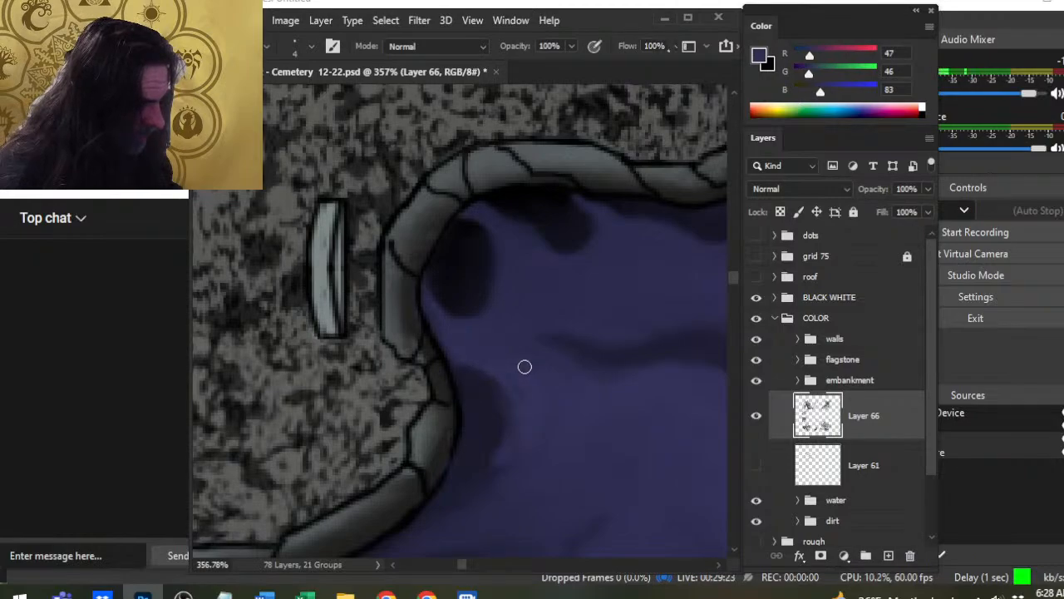
key(r)
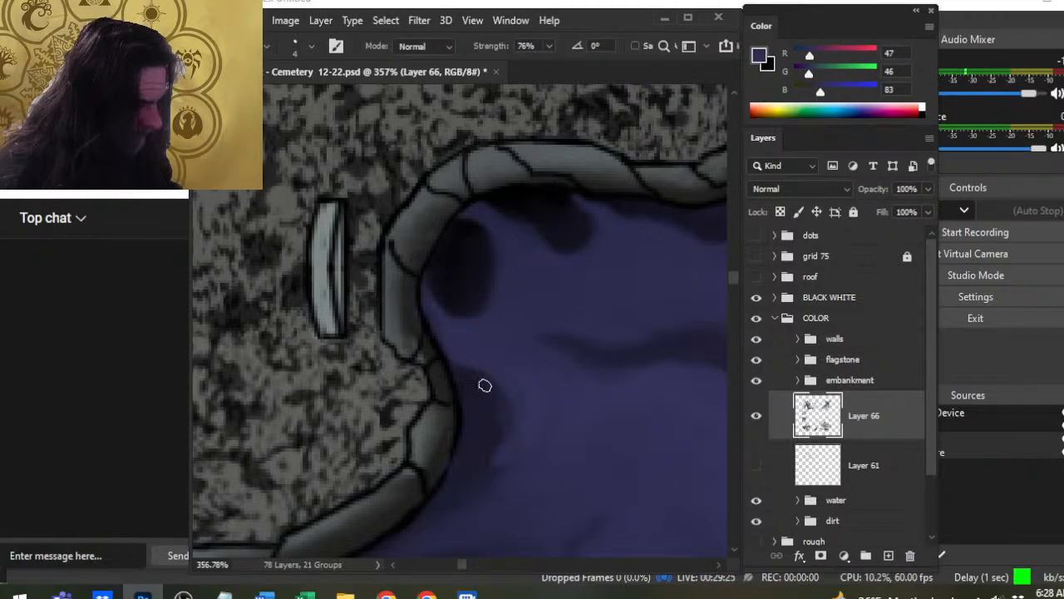
Blend the west bank's rounded shadow into the purple water with a size 7 smudge brush at 43% strength
key(bracketright)
key(bracketright)
key(bracketright)
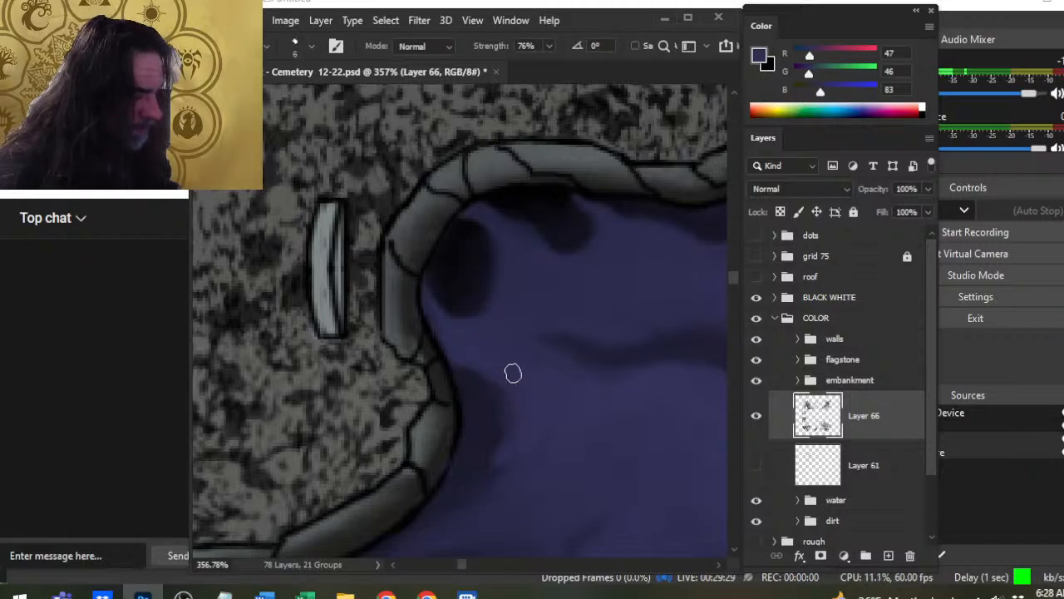
key(4)
key(3)
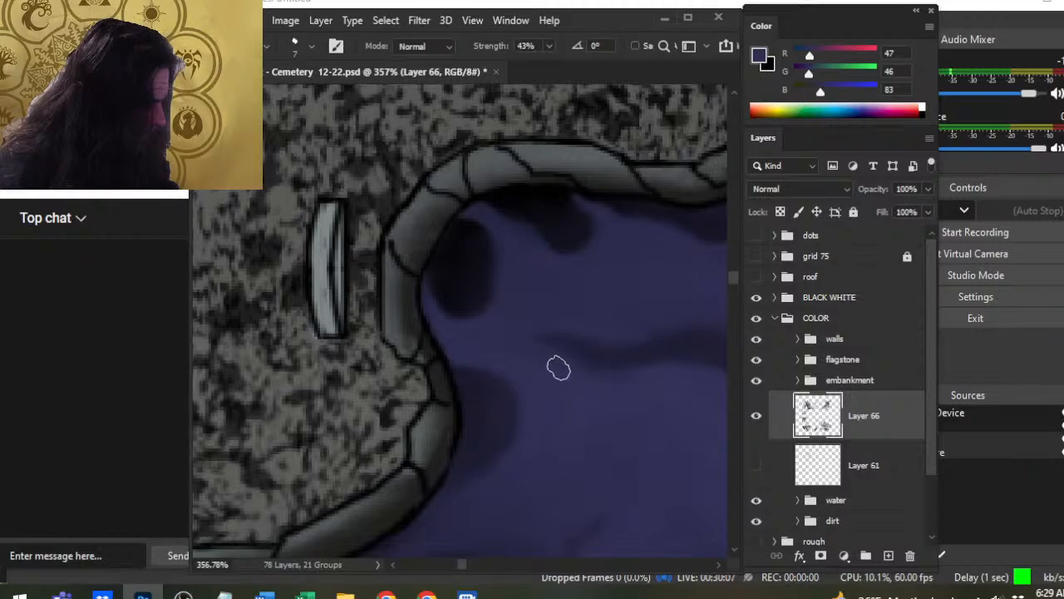
Smudge the western tip and edges of the faint swirl with a size 5 brush at 43% strength
key(bracketleft)
key(bracketleft)
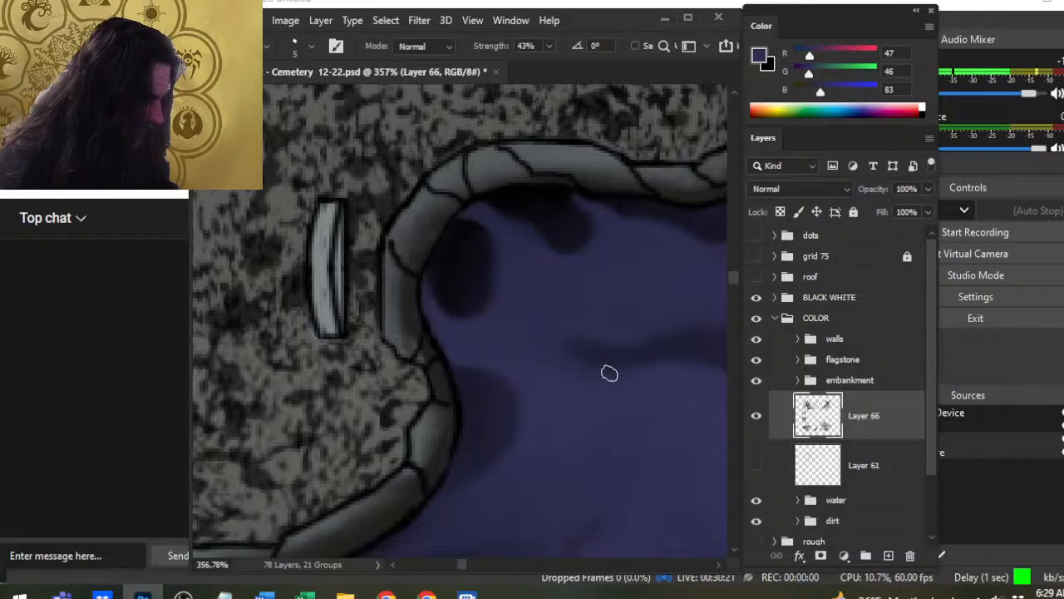
drag(506, 373, 428, 380)
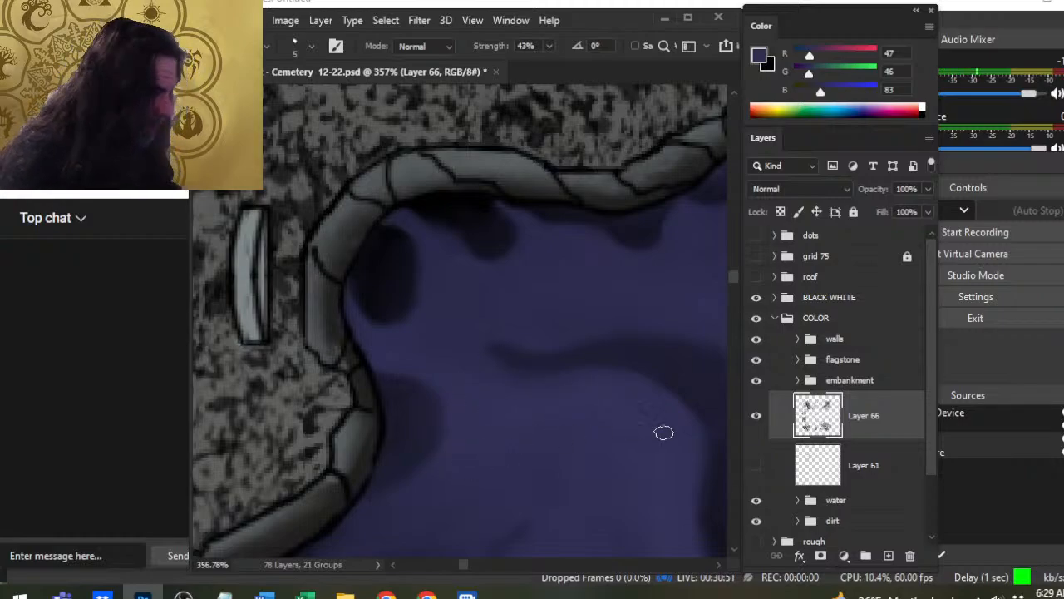
Toggle the visibility of the embankment, walls and BLACK WHITE groups to examine which holds the bank's artwork
click(757, 380)
click(757, 381)
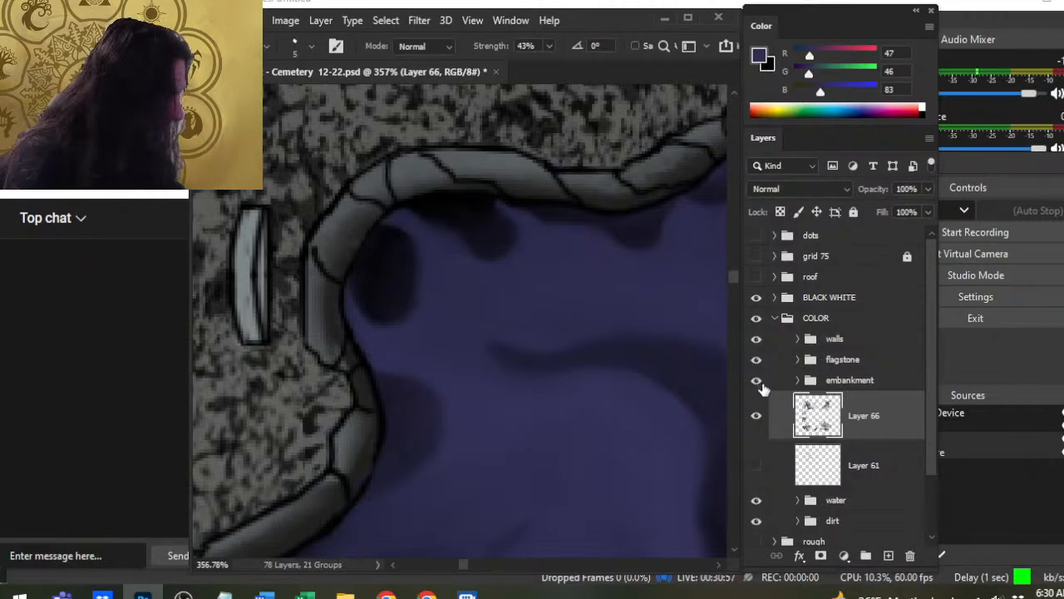
key(bracketright)
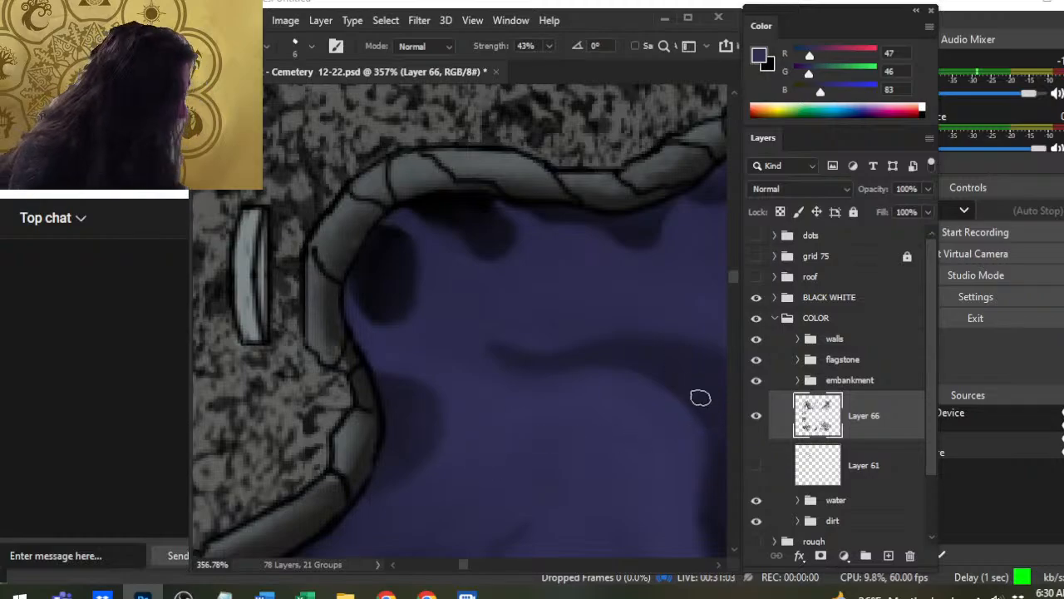
click(757, 341)
click(757, 341)
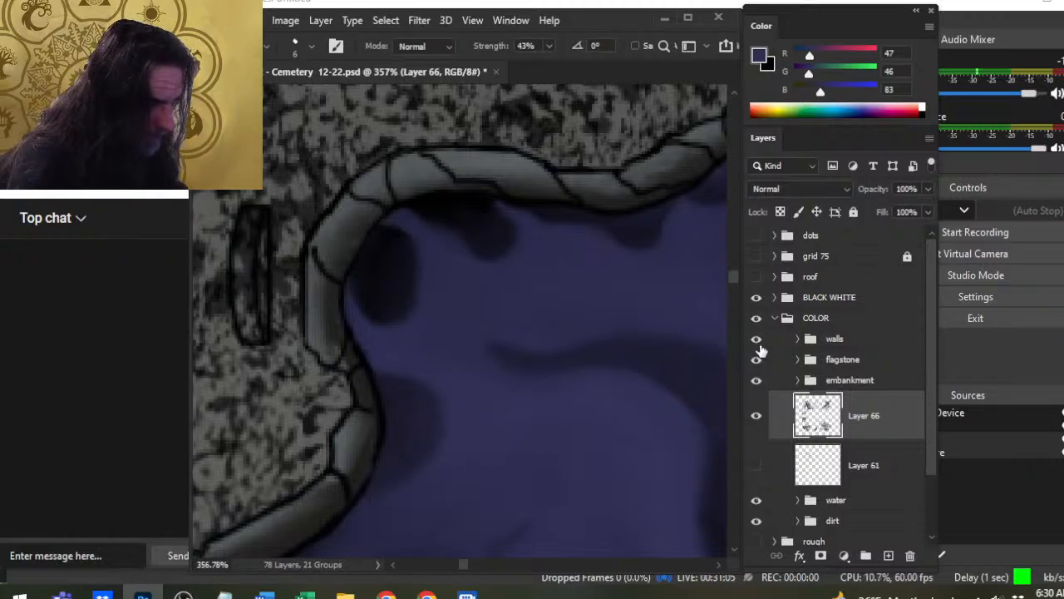
click(757, 298)
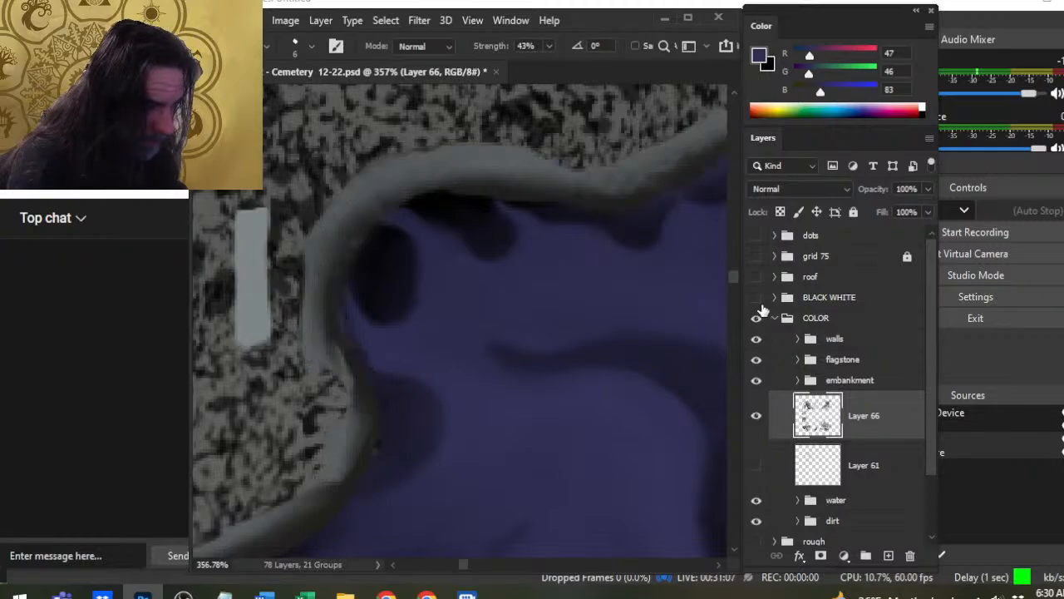
click(756, 298)
click(757, 298)
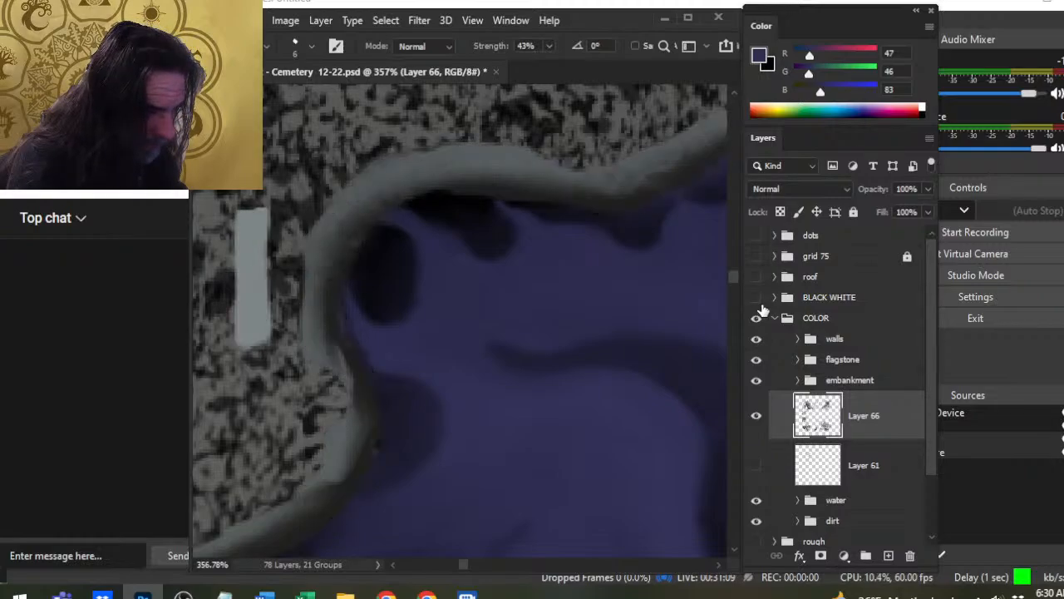
click(775, 299)
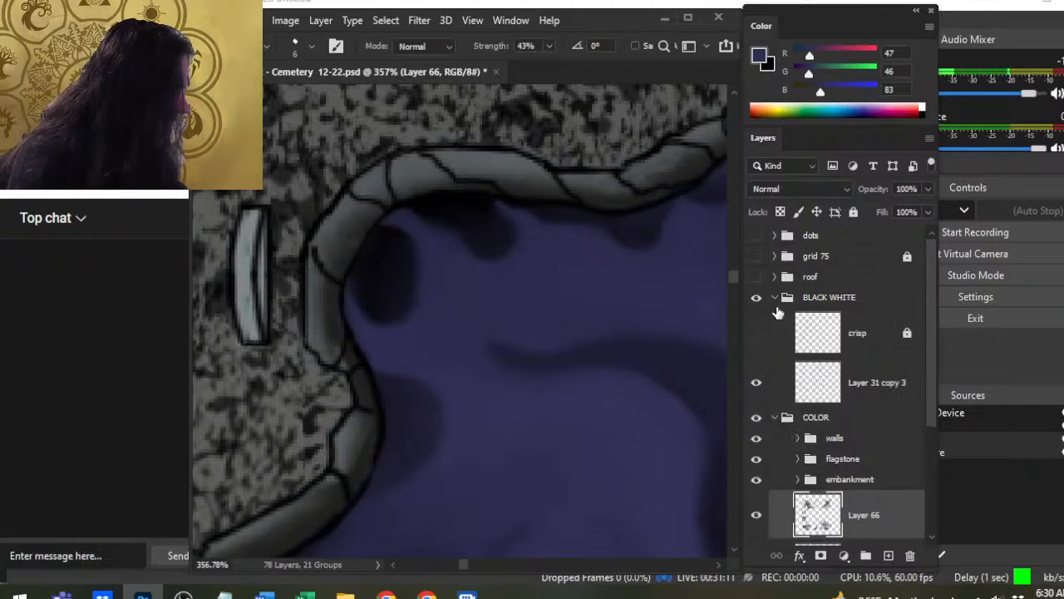
click(857, 391)
key(b)
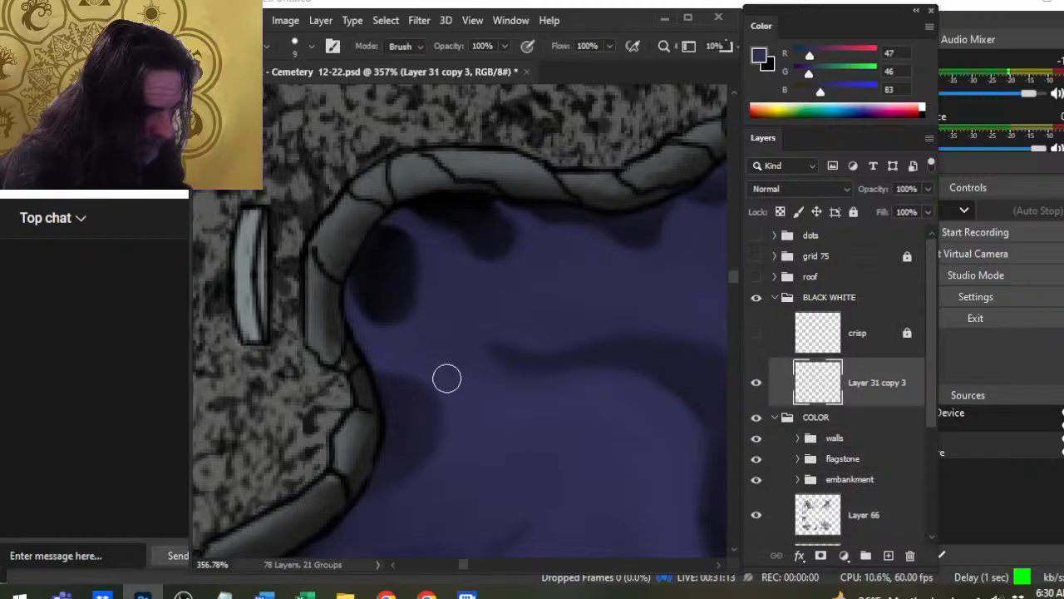
click(775, 298)
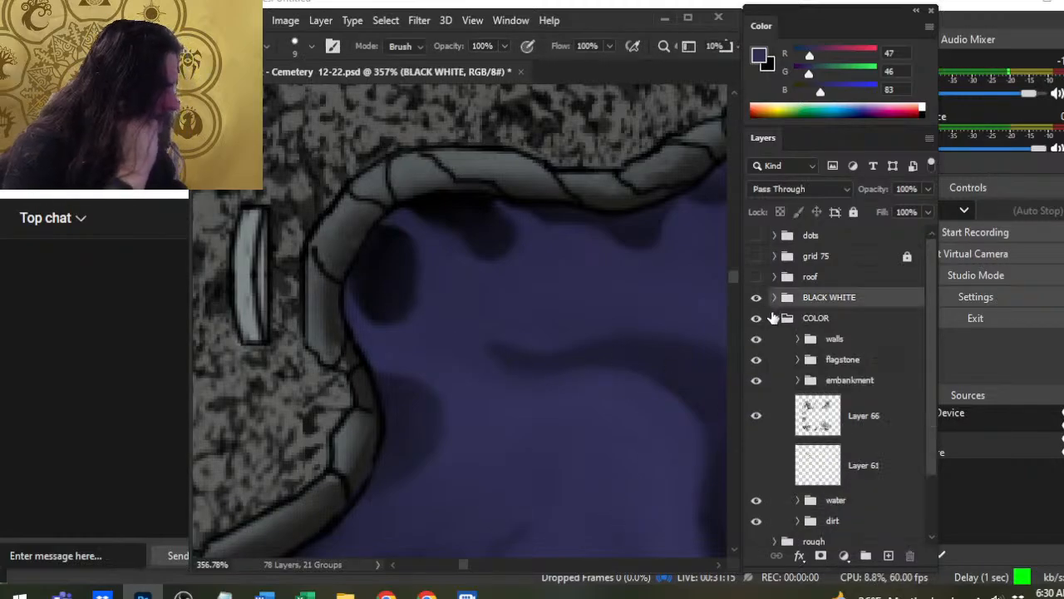
click(869, 416)
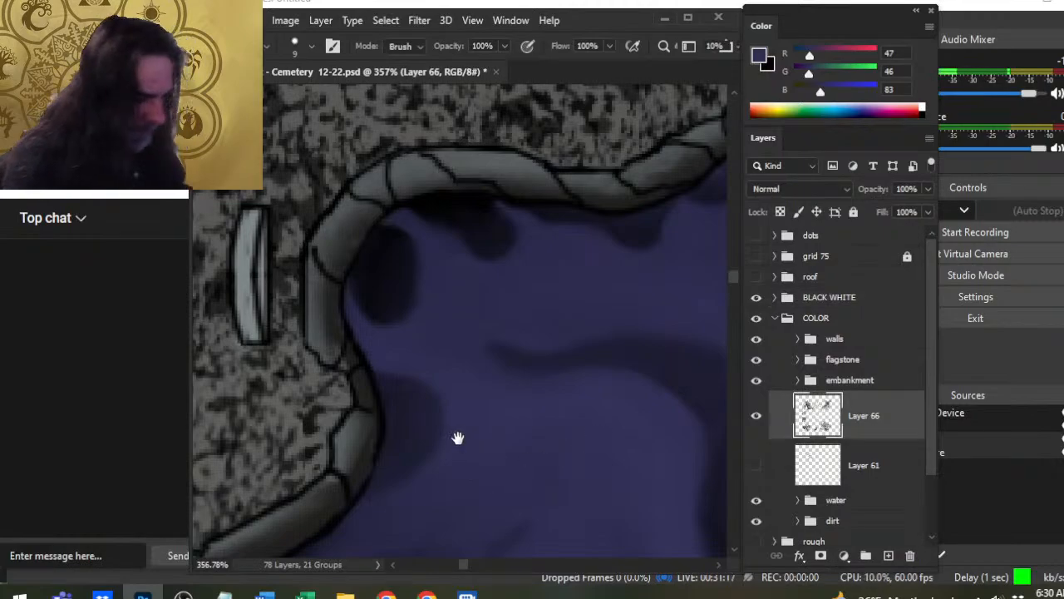
Smudge the faint elongated shadow on Layer 66 below the bank's rounded point with a size 6 brush at 43% strength
drag(458, 438, 566, 334)
key(r)
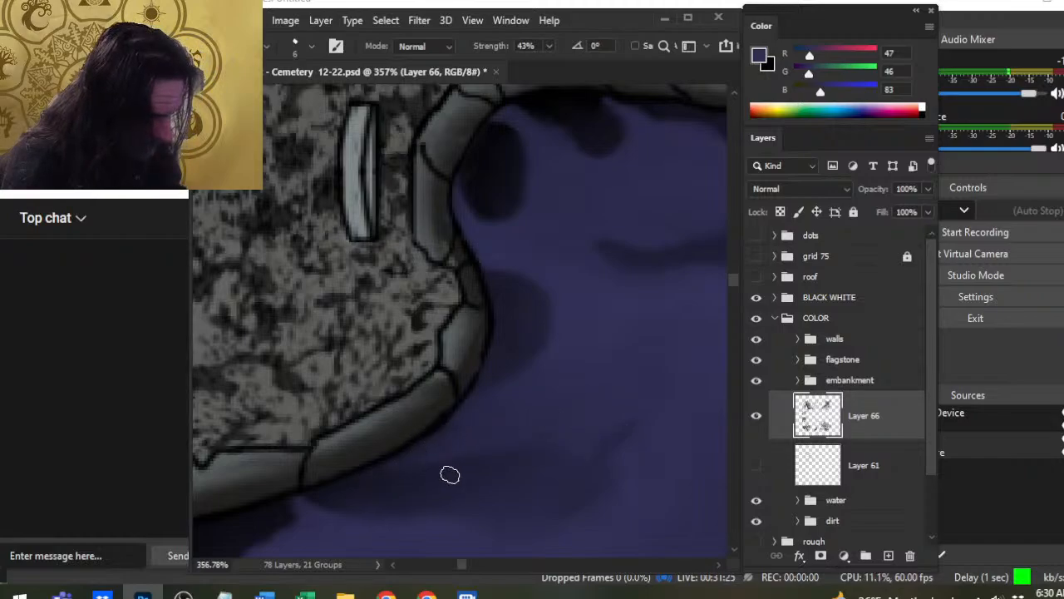
drag(449, 473, 487, 368)
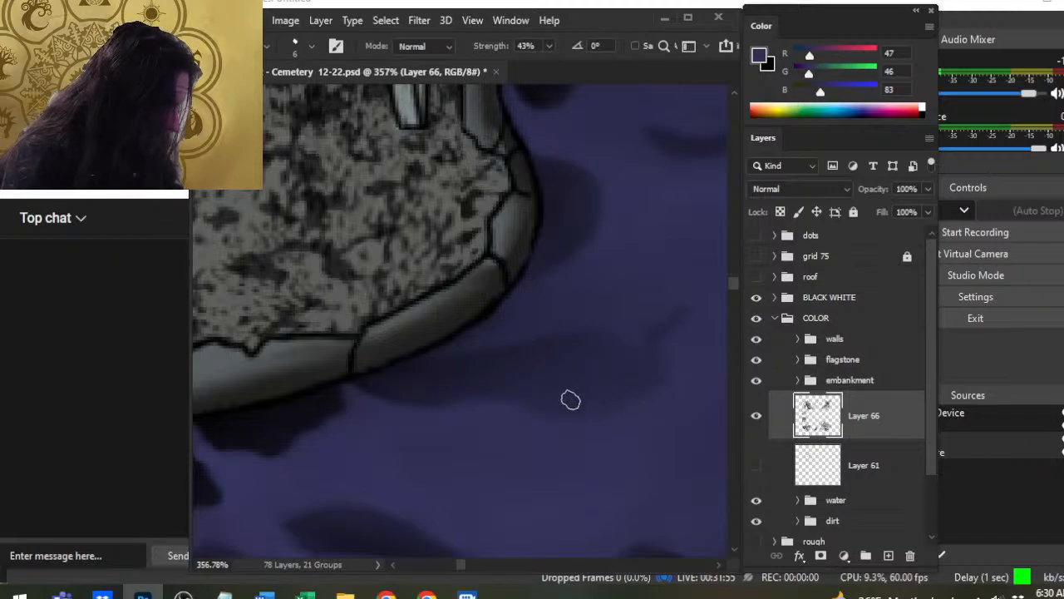
Draw out the thin wisp at the elongated shadow's eastern end with a size 4 smudge brush
key(bracketleft)
key(bracketleft)
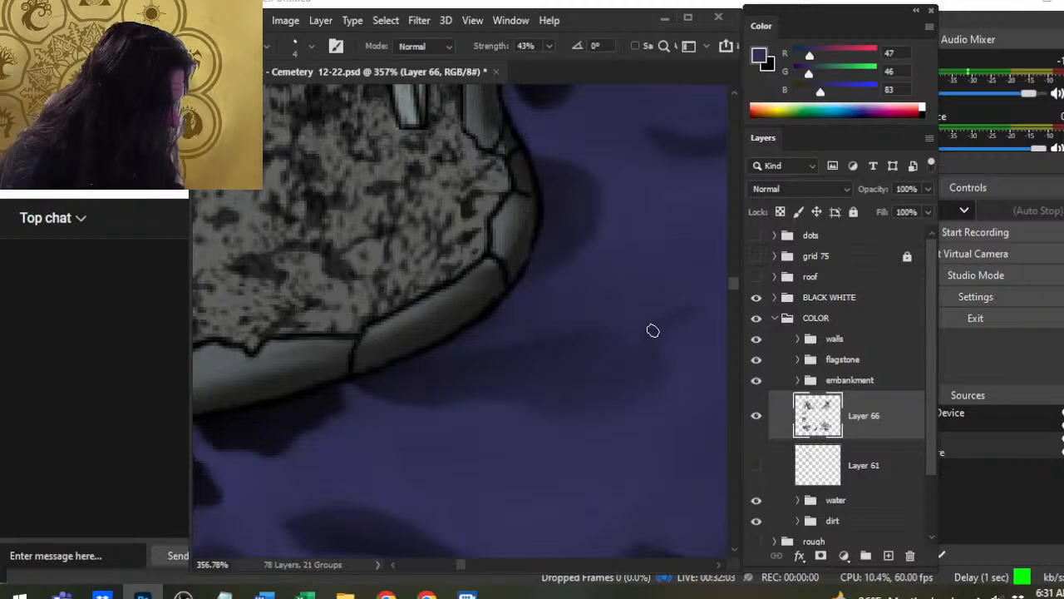
scroll(527, 347, right, 5)
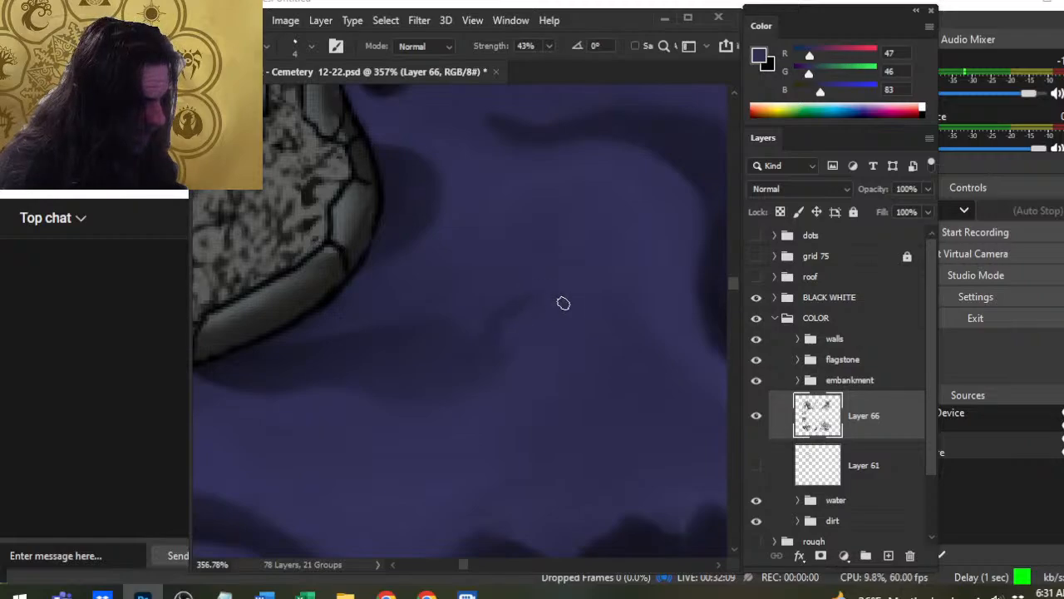
Smudge the irregular dark shadows and wavy swirl along the pool's far western bank with the size 4 brush at 43% strength
drag(450, 442, 585, 316)
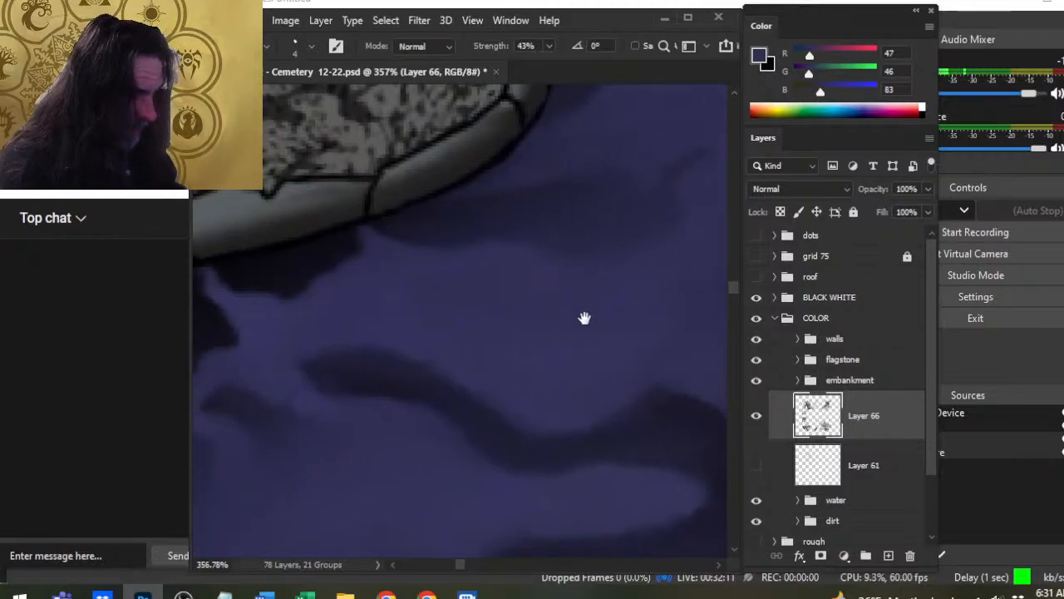
scroll(573, 354, up, 5)
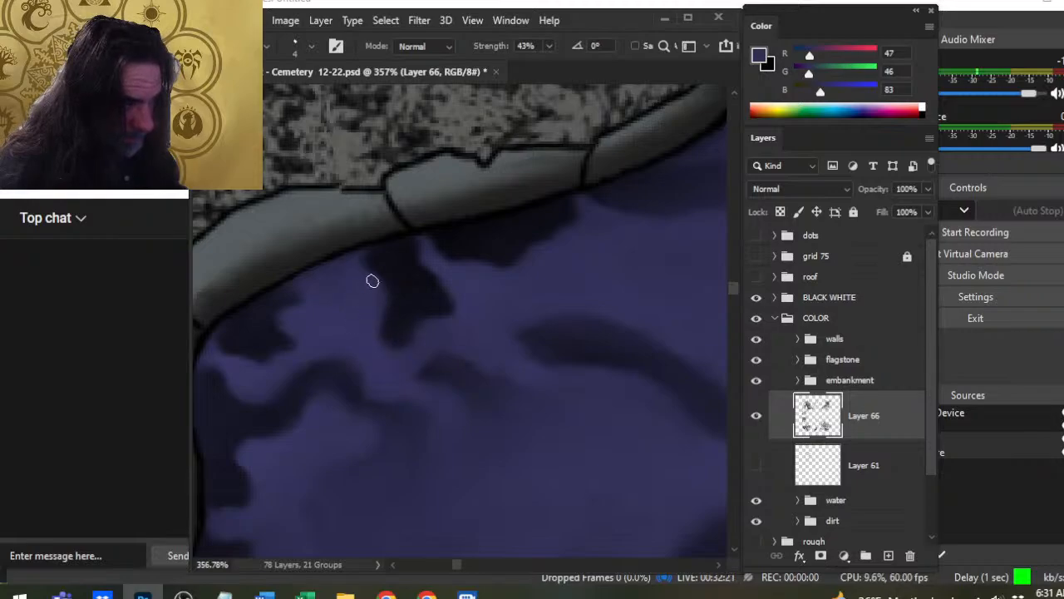
drag(330, 340, 422, 373)
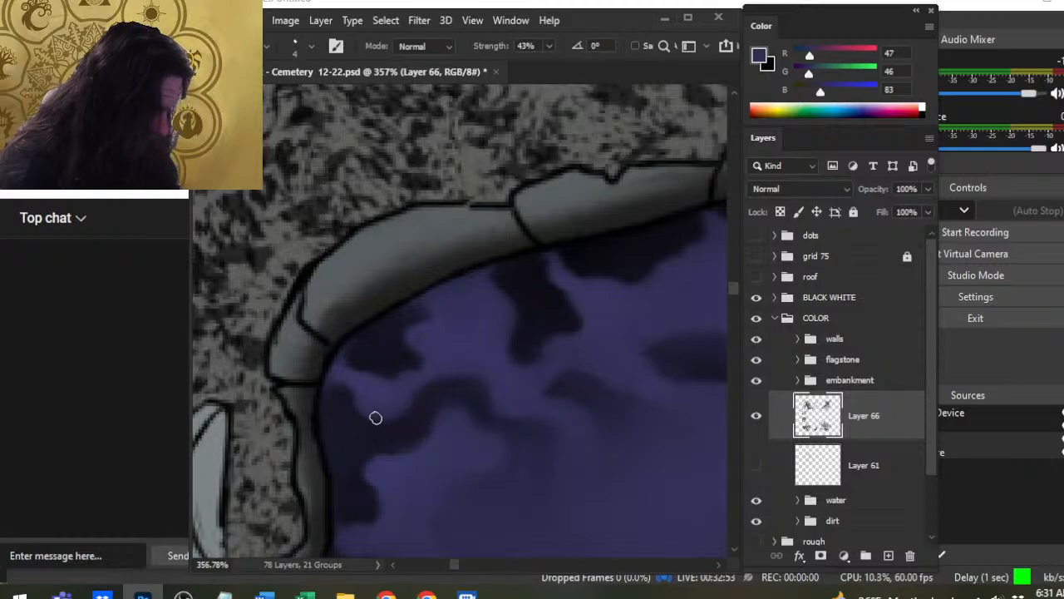
drag(469, 470, 514, 371)
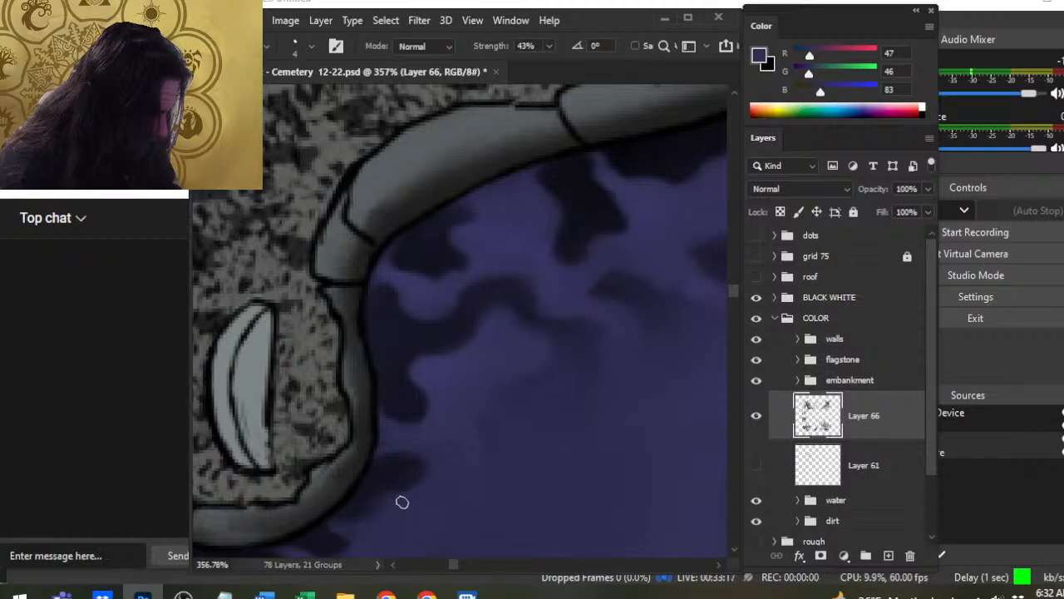
Smudge the shadows along the western bank's lower curve with a size 4 brush and the dark blobs in the inlet below at size 6
drag(353, 533, 452, 399)
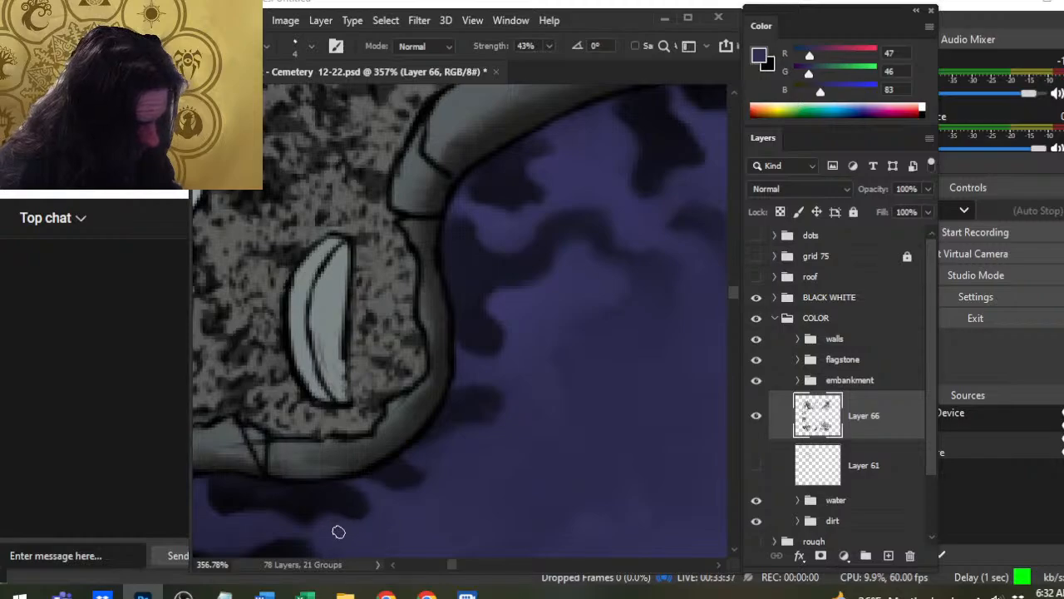
drag(334, 530, 478, 418)
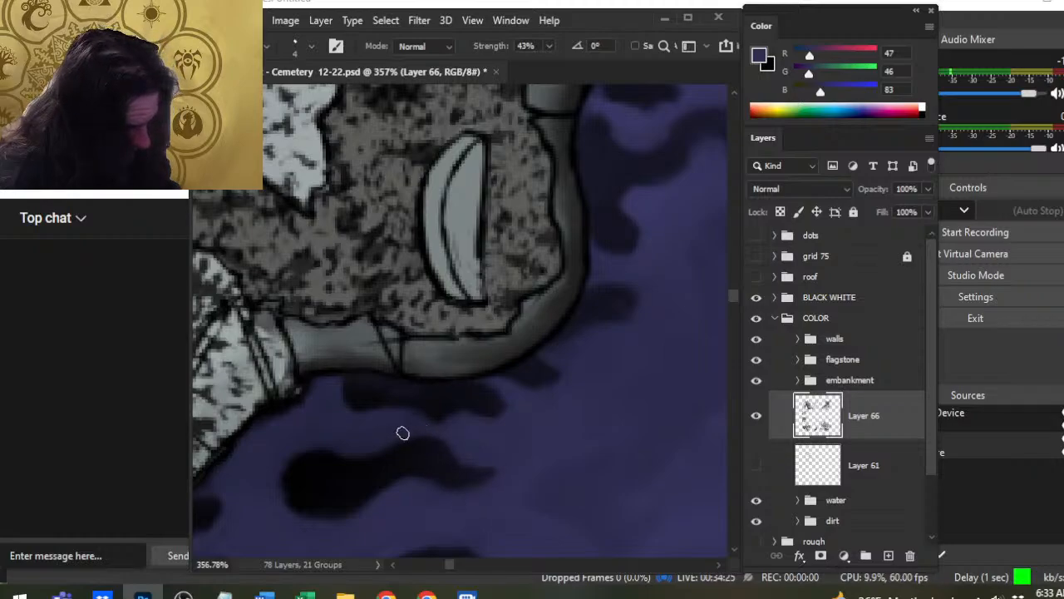
key(z)
drag(434, 442, 345, 439)
mouse_move(521, 524)
mouse_down()
mouse_move(560, 352)
mouse_move(607, 337)
mouse_up()
key(r)
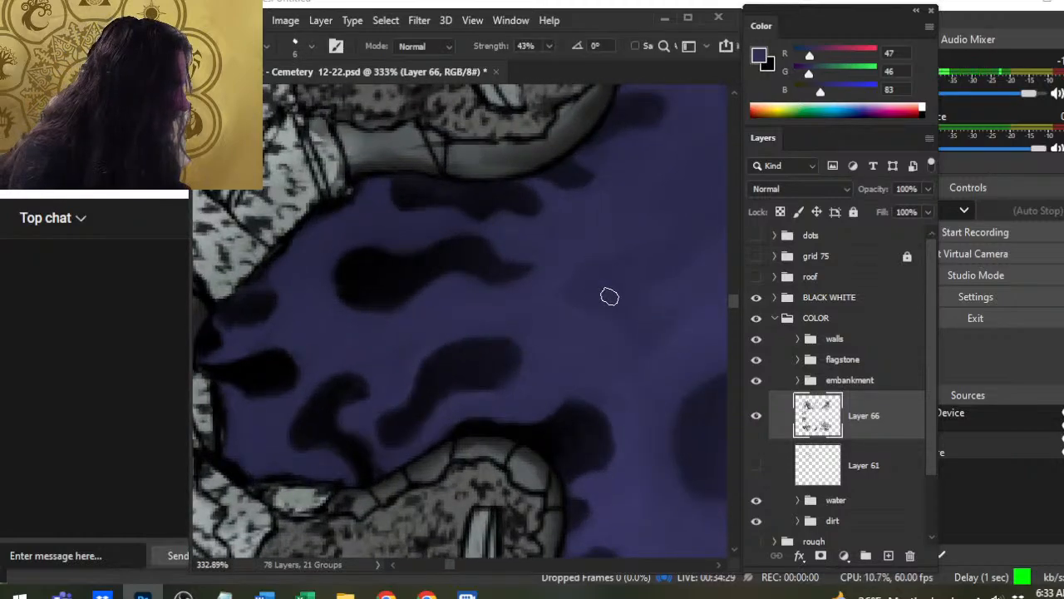
key(bracketright)
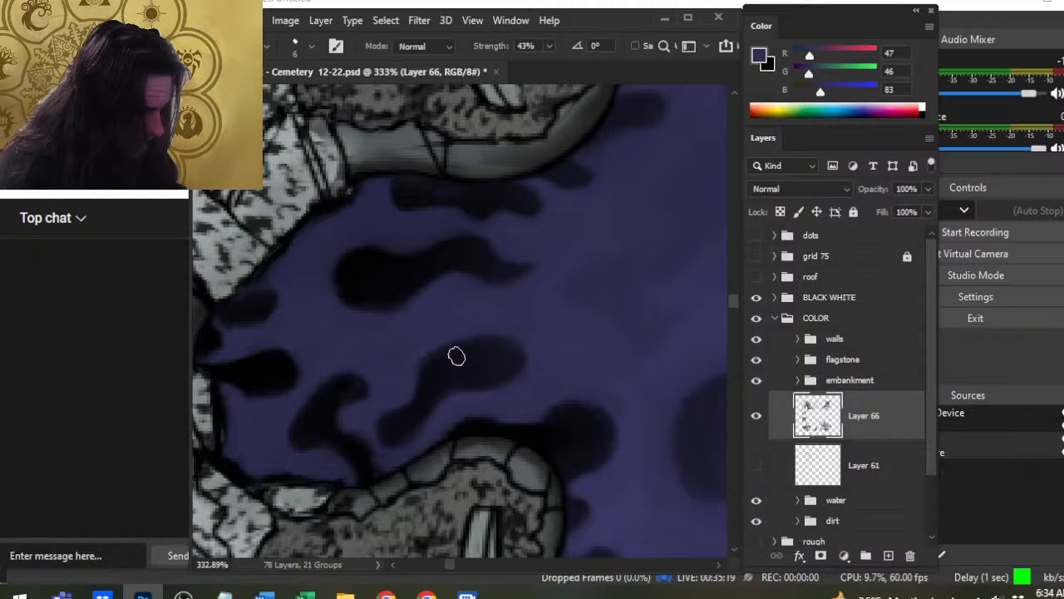
Smudge the curled shadow's tail toward the inlet's southern bank with a size 4 brush at 43% strength
key(bracketleft)
key(bracketleft)
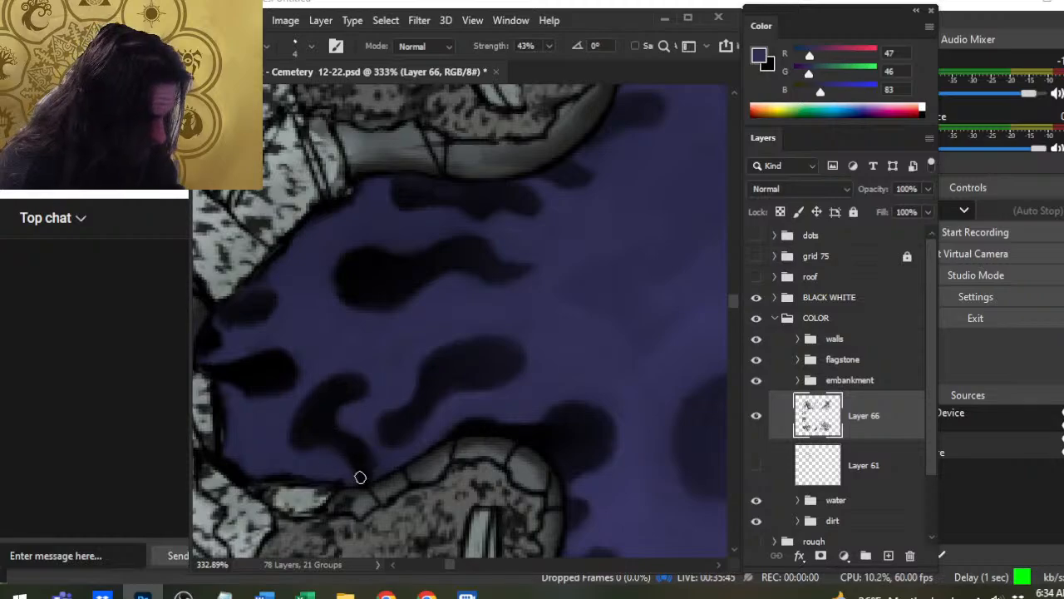
drag(360, 477, 351, 451)
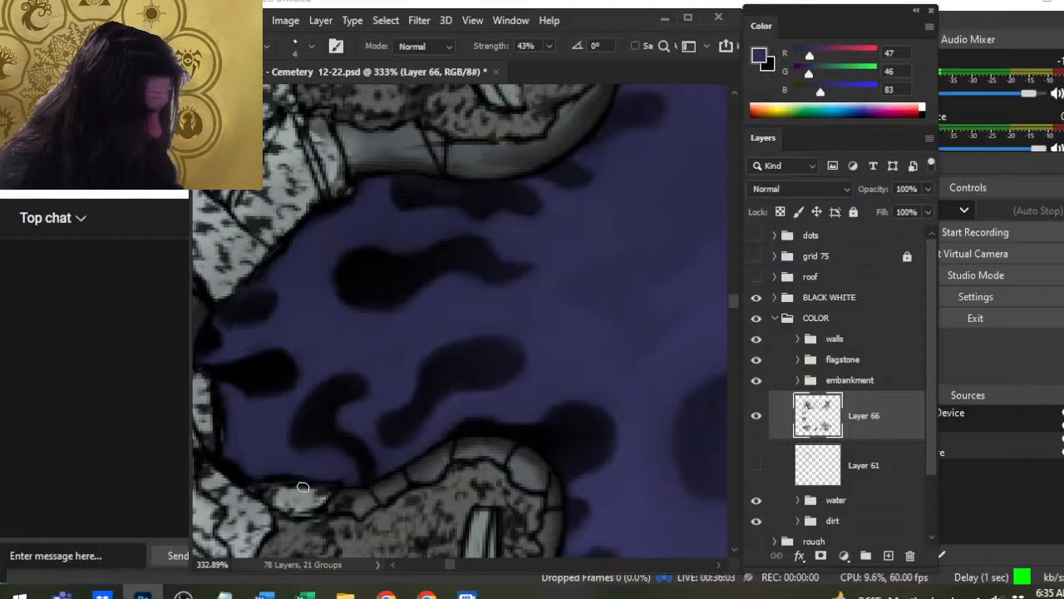
Smudge the soft shadow along the western side of the rounded peninsula with a size 8 brush at 43% strength
key(z)
mouse_move(599, 418)
mouse_down()
mouse_move(402, 299)
mouse_move(408, 340)
mouse_move(394, 363)
mouse_move(361, 375)
mouse_move(361, 407)
mouse_up()
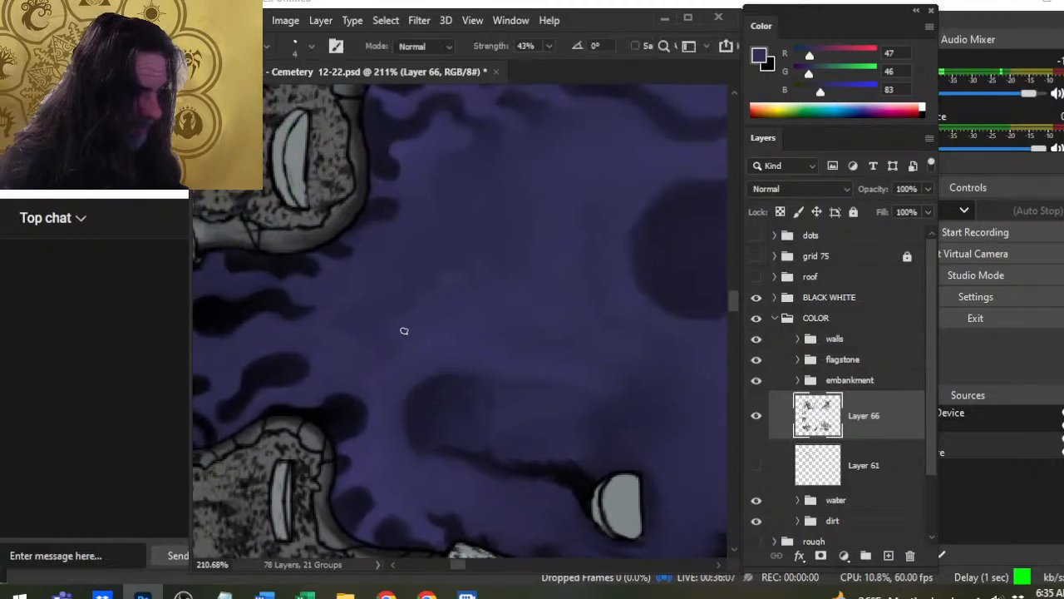
mouse_move(651, 373)
mouse_down()
mouse_move(387, 263)
mouse_move(316, 400)
mouse_move(373, 411)
mouse_up()
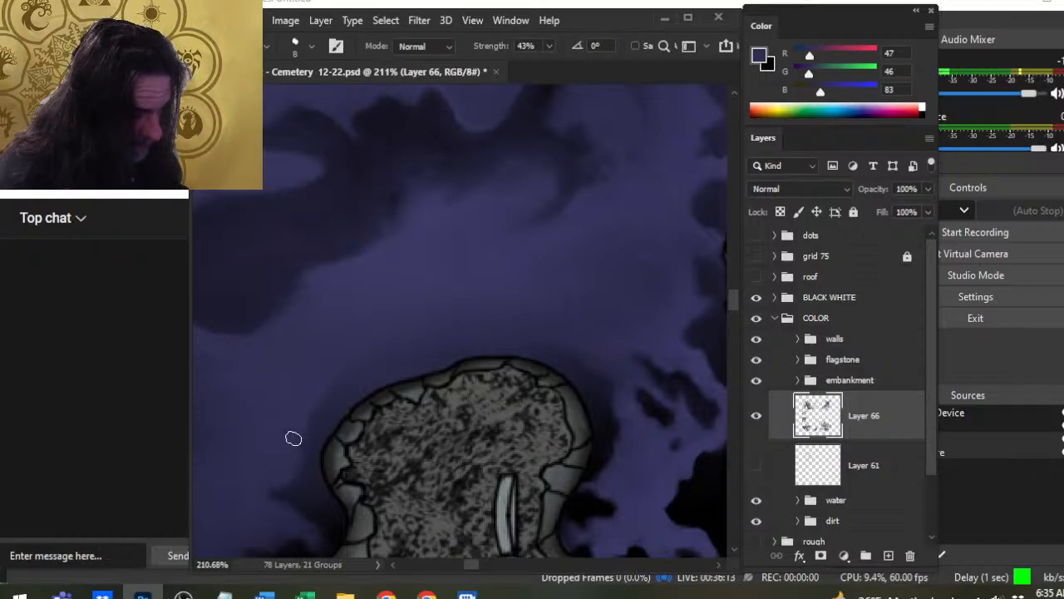
drag(291, 461, 424, 344)
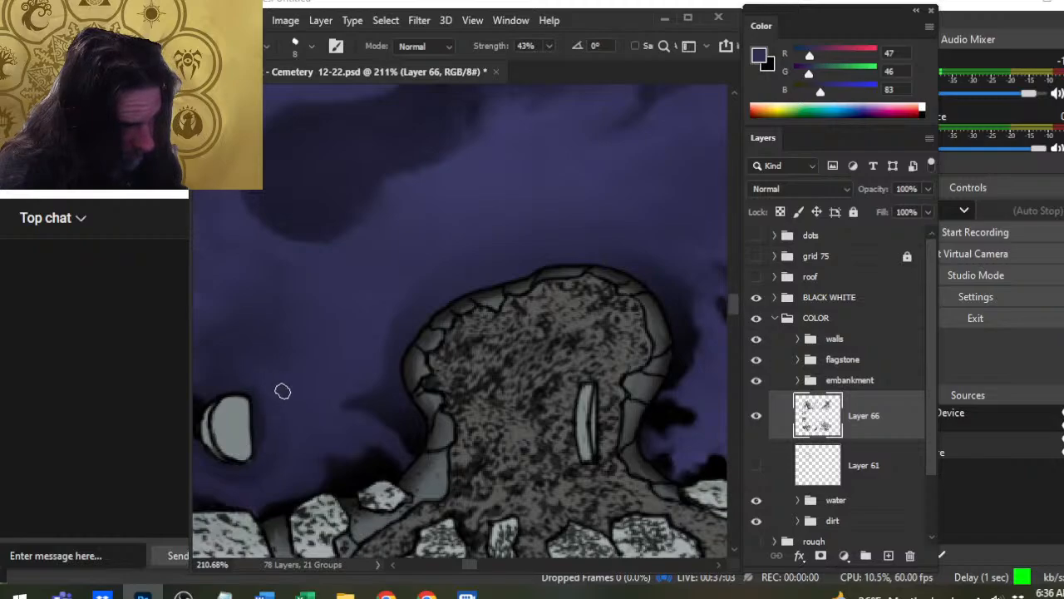
Smudge the irregular dark patches in the channel east of the rounded peninsula with a size 6 brush
drag(282, 350, 387, 409)
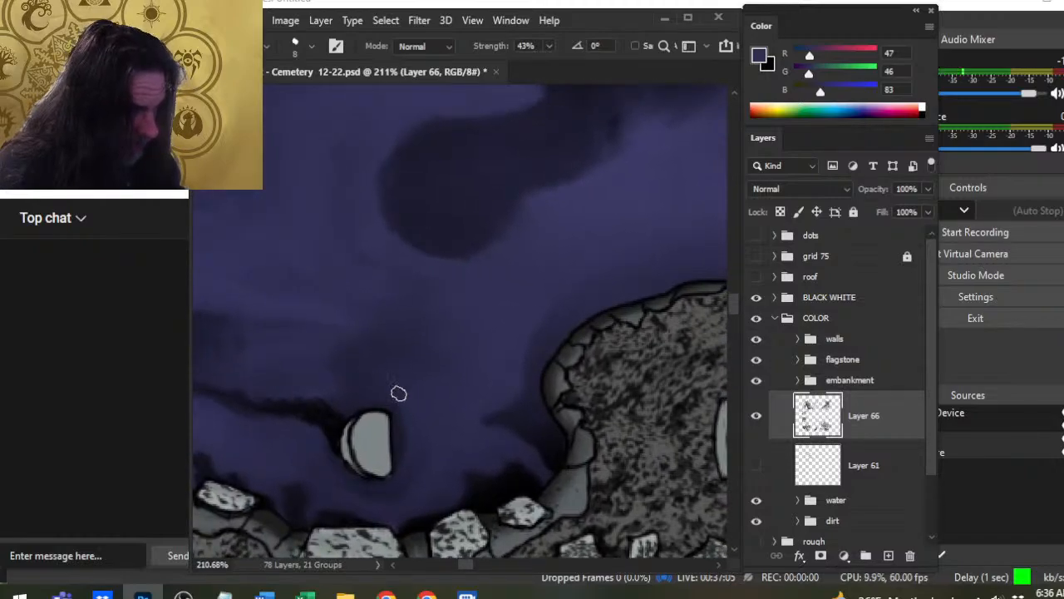
scroll(444, 373, right, 5)
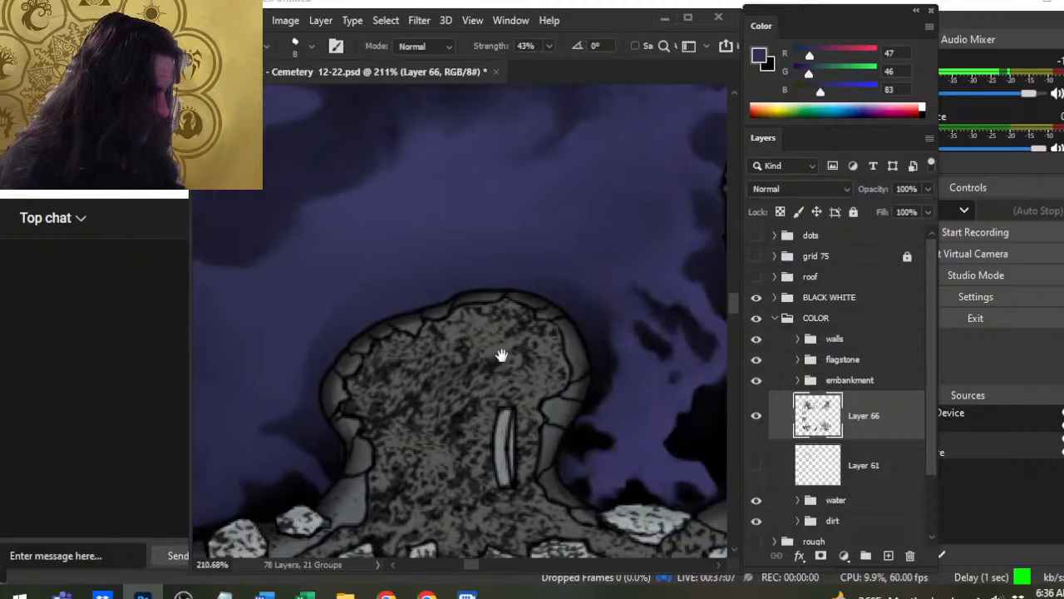
drag(501, 356, 365, 327)
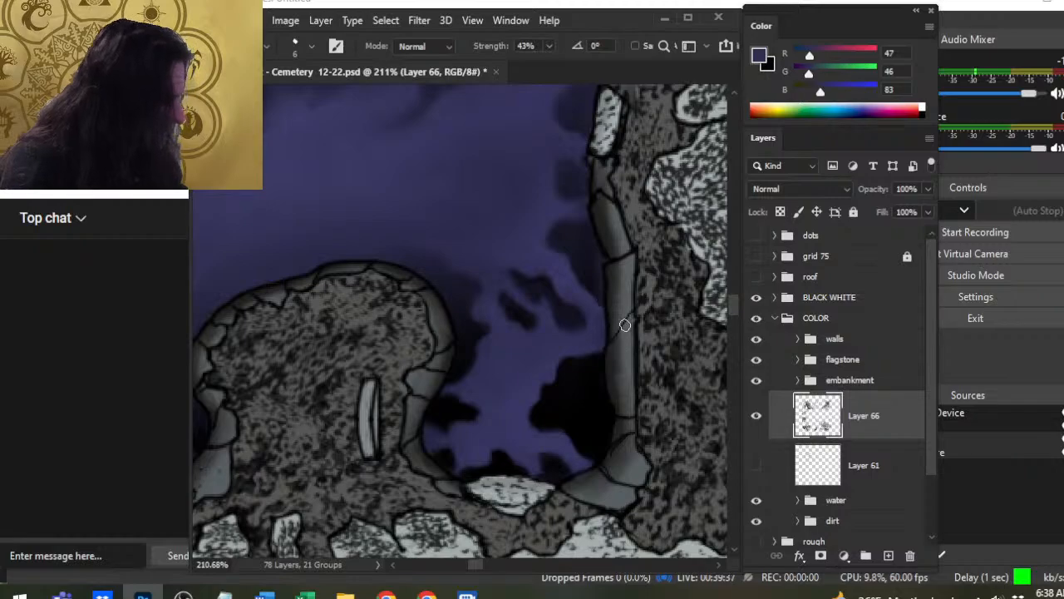
Smudge the rounded shadows along the pool's eastern bank beside the pale stones with the size 6 brush at 43% strength
key(b)
drag(588, 321, 561, 464)
key(r)
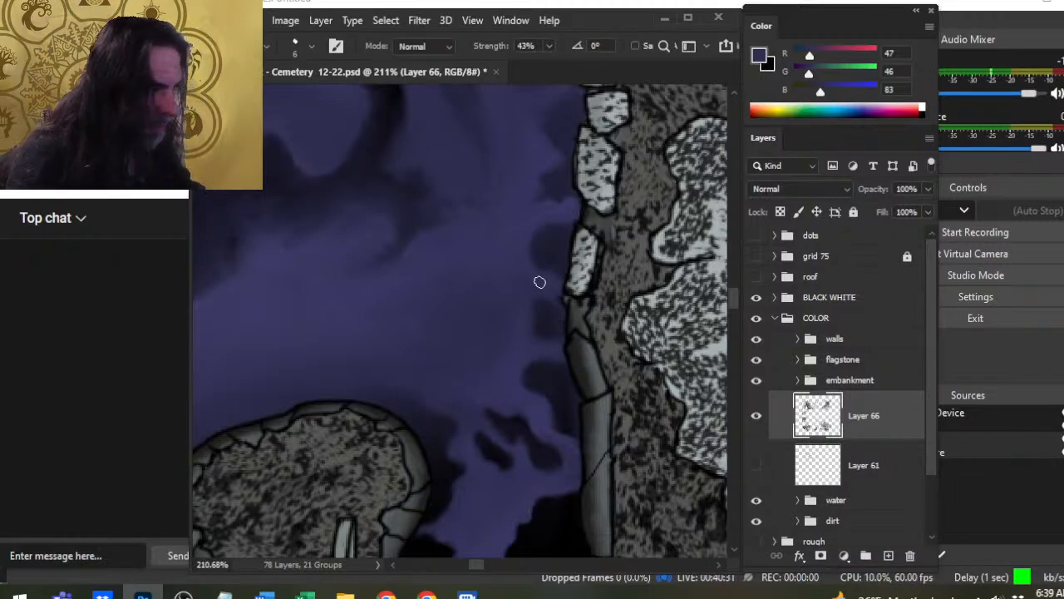
drag(546, 214, 490, 334)
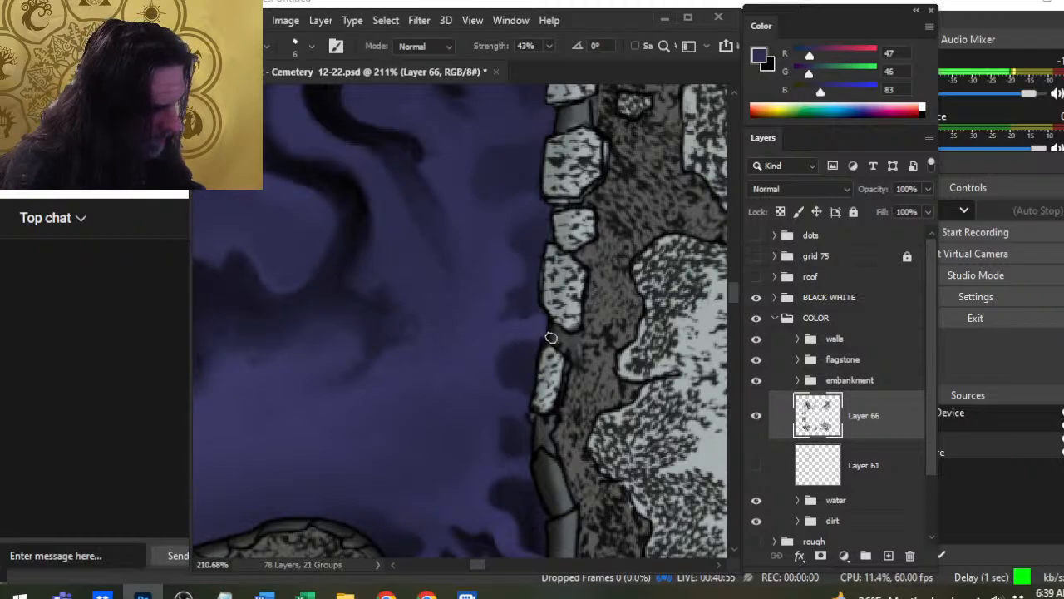
scroll(536, 299, up, 3)
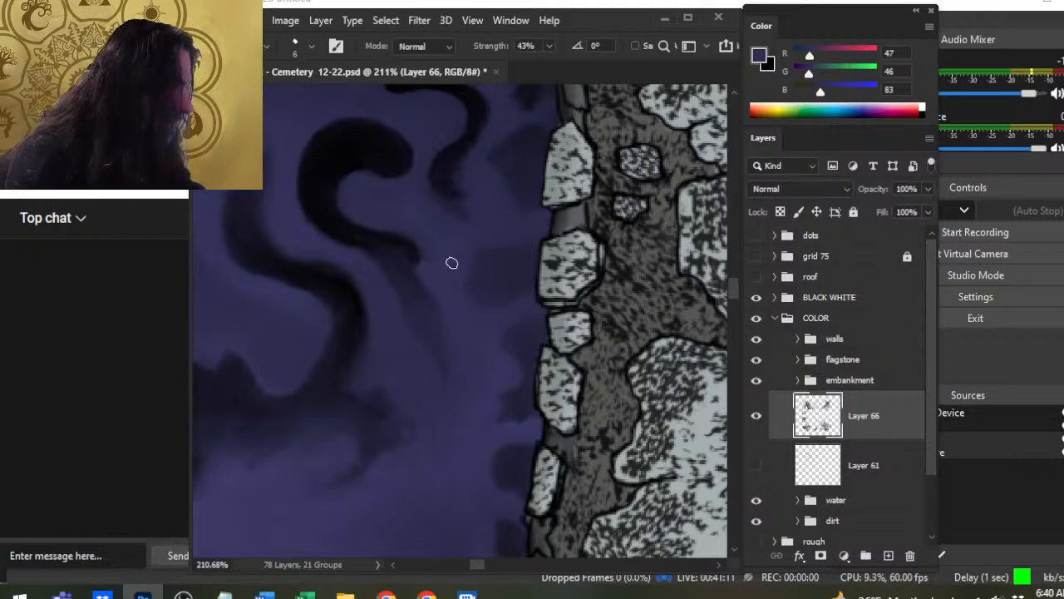
Spread out the wispy tail of the thin northeastern swirl with a size 8 smudge brush
scroll(522, 227, up, 3)
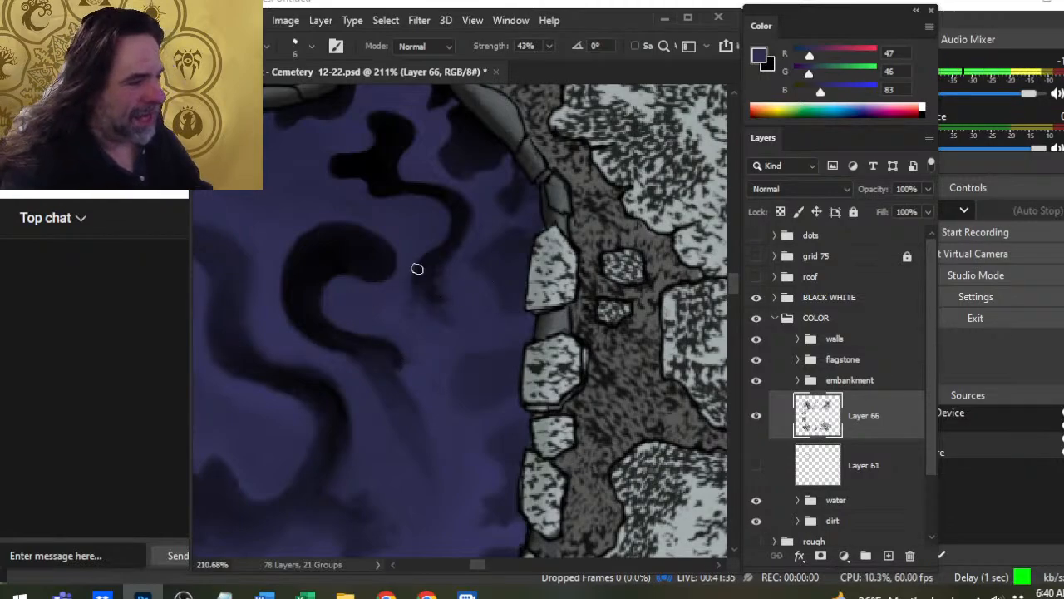
key(bracketright)
key(bracketright)
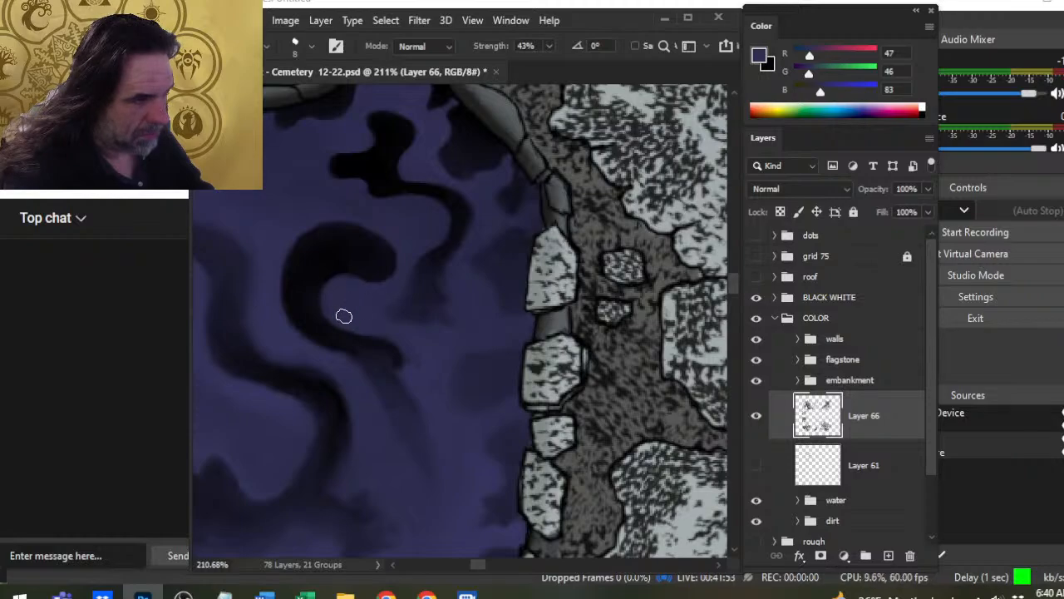
Smudge the hooked swirl's inner curve and the S-shaped swirl, tapering its western tip, with a size 7 brush
key(bracketleft)
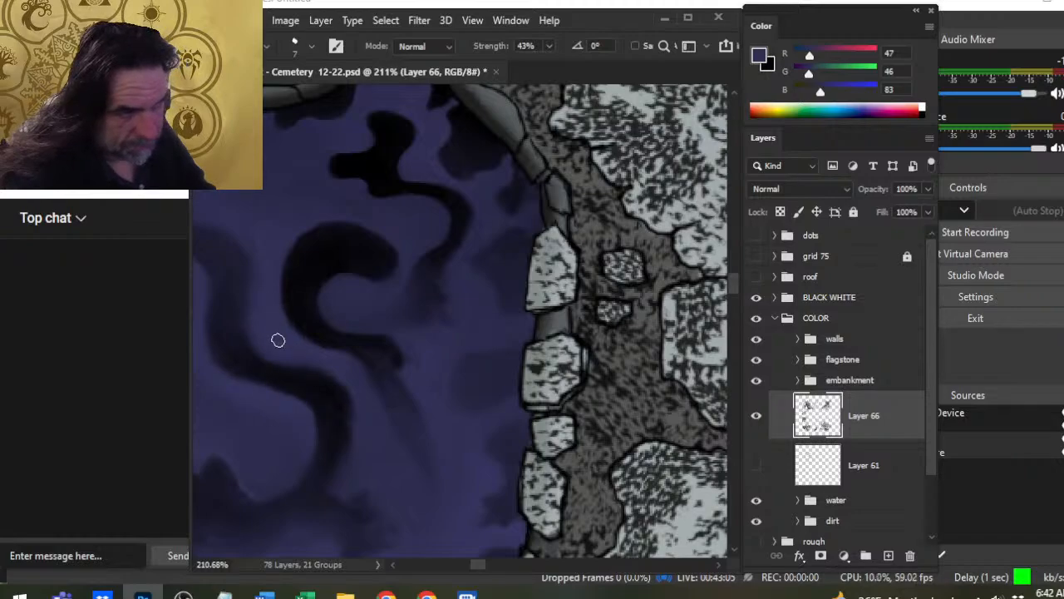
mouse_move(269, 311)
mouse_down()
mouse_move(441, 368)
mouse_move(430, 357)
mouse_up()
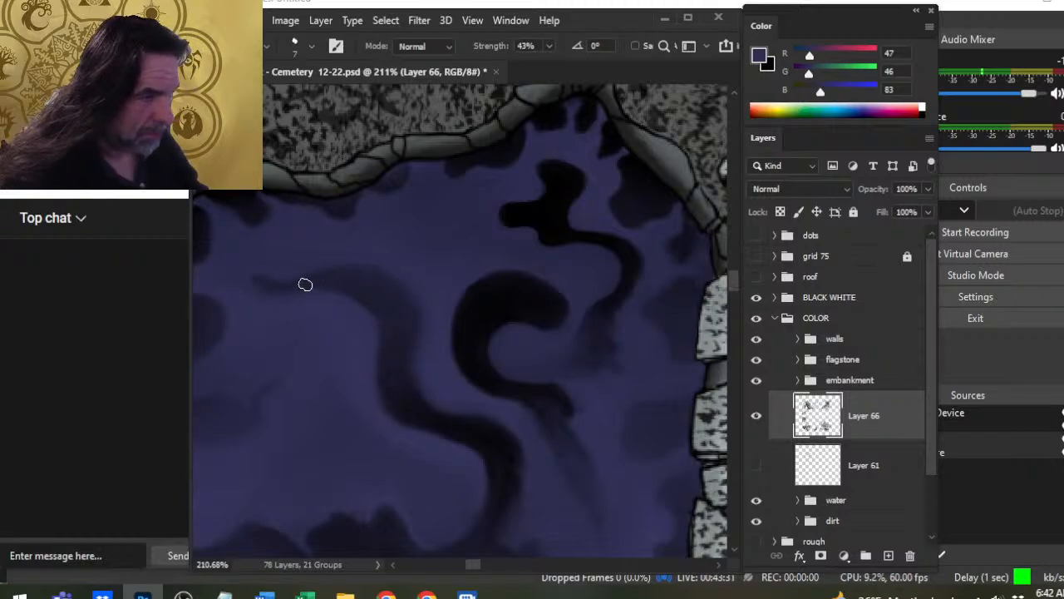
mouse_move(288, 288)
mouse_down()
mouse_move(248, 261)
mouse_move(242, 288)
mouse_move(231, 257)
mouse_move(262, 290)
mouse_up()
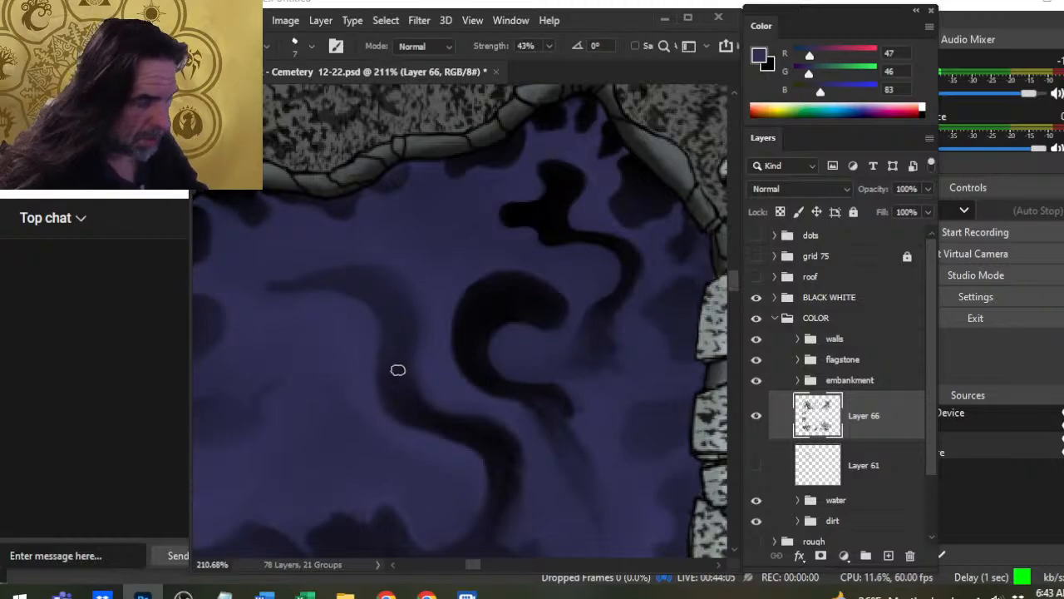
Sample the dark tones of the S-shaped swirl as the foreground color, ending on RGB 12, 11, 19
key(bracketright)
key(bracketright)
key(bracketright)
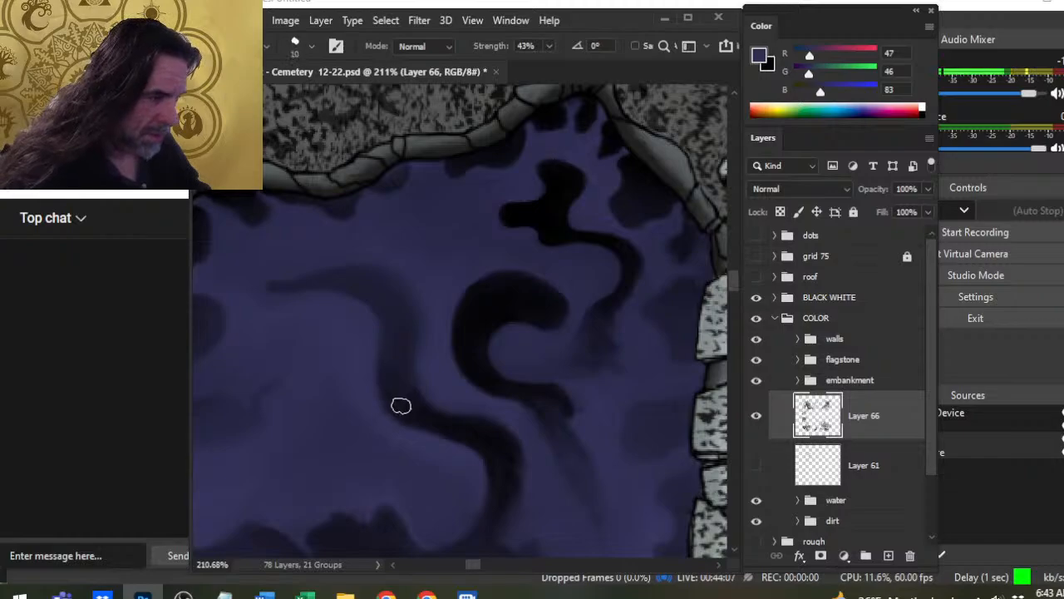
key(b)
alt+click(410, 392)
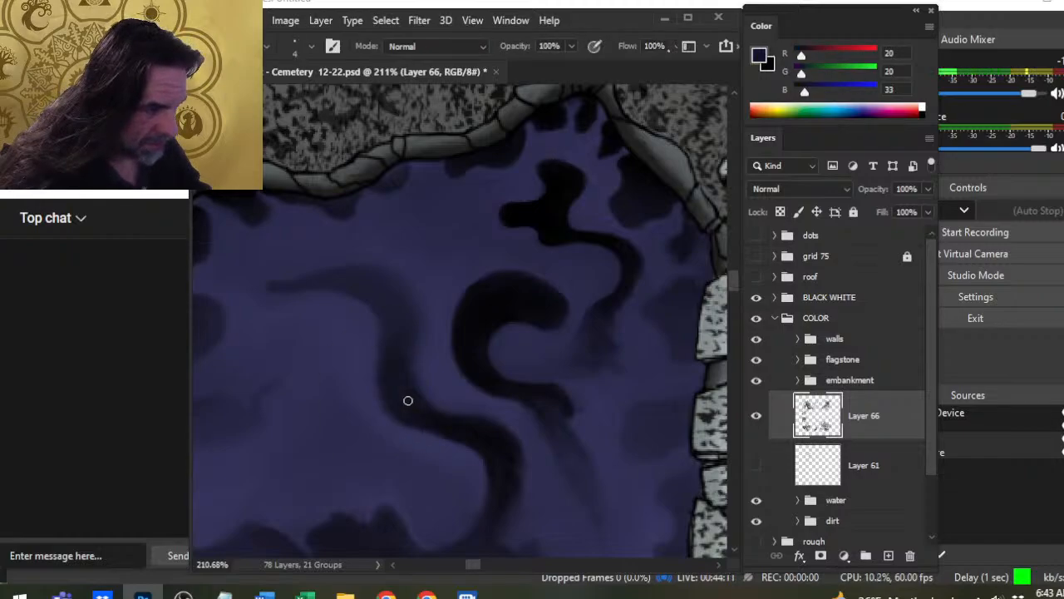
key(r)
key(b)
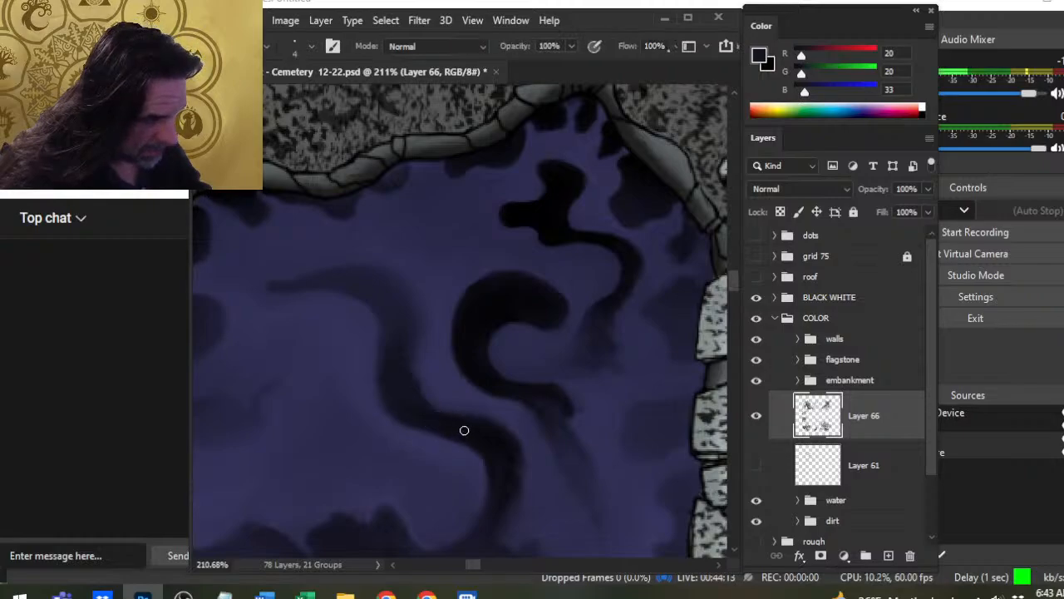
alt+click(462, 431)
key(r)
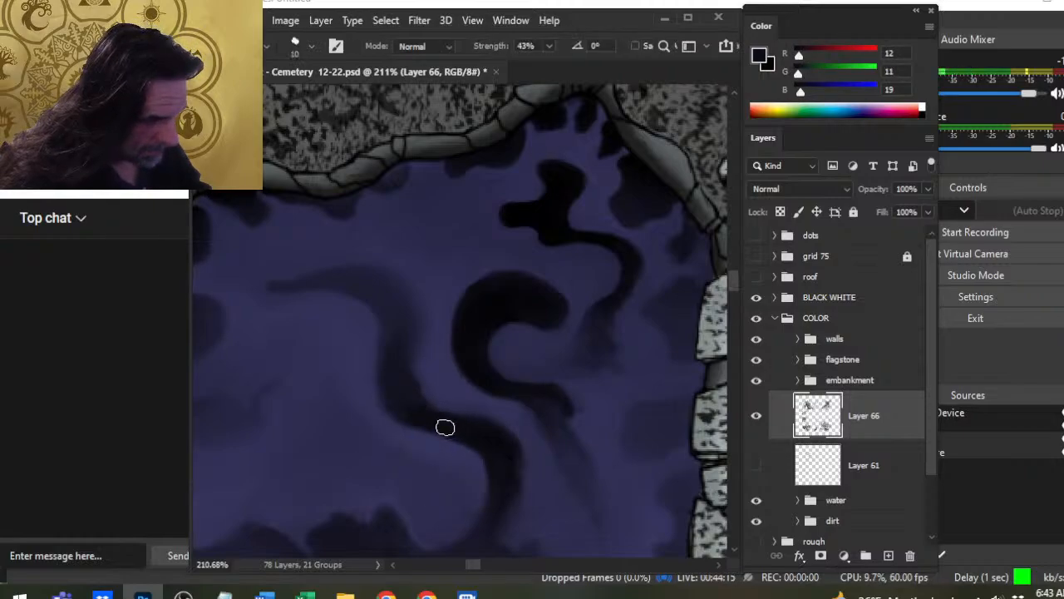
Toggle Layer 66's visibility and try erasing part of the S-shaped swirl's middle with a size 10 eraser
click(756, 415)
click(756, 416)
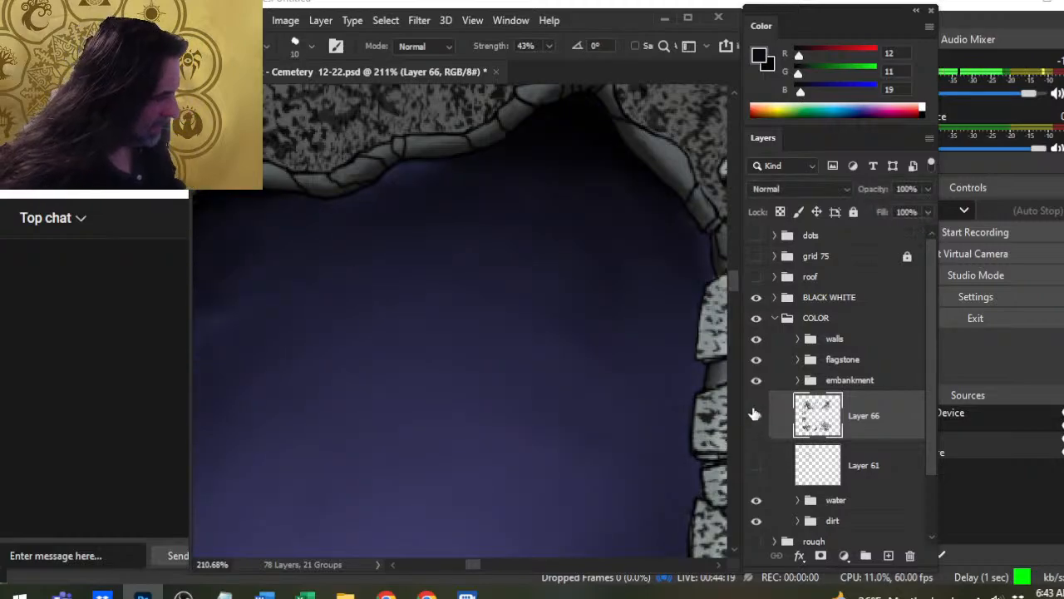
key(b)
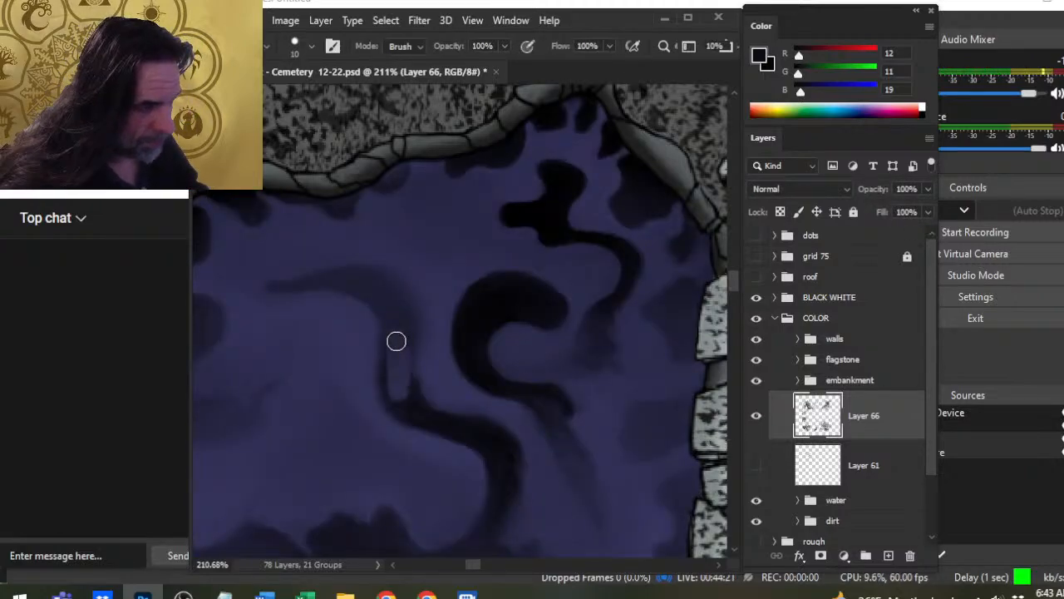
Set the foreground color to black (RGB 0, 0, 0) and paint a short stroke on the S-shaped swirl's upper bend
key(b)
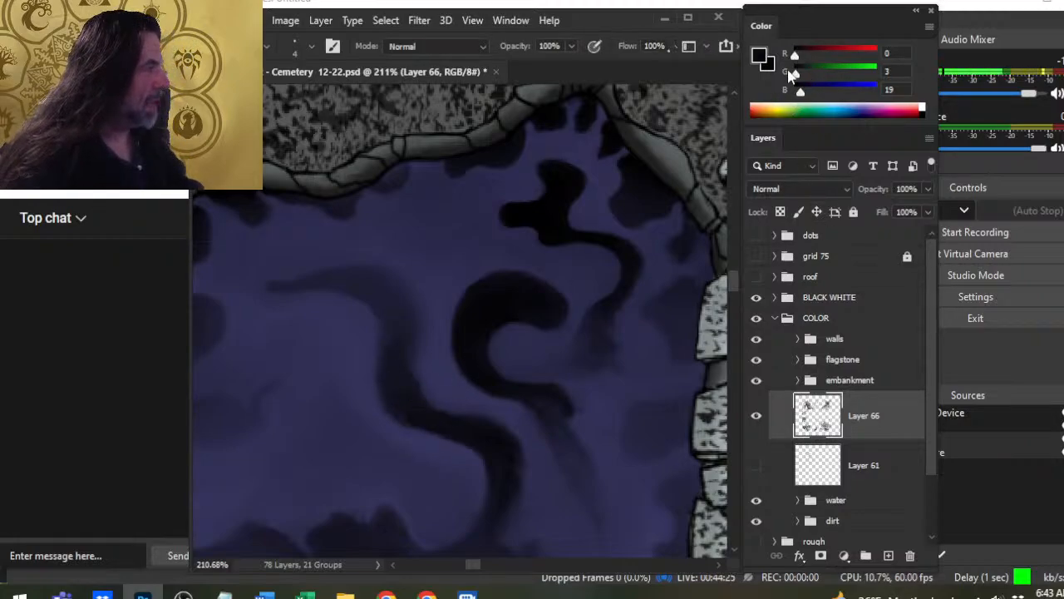
drag(791, 73, 792, 91)
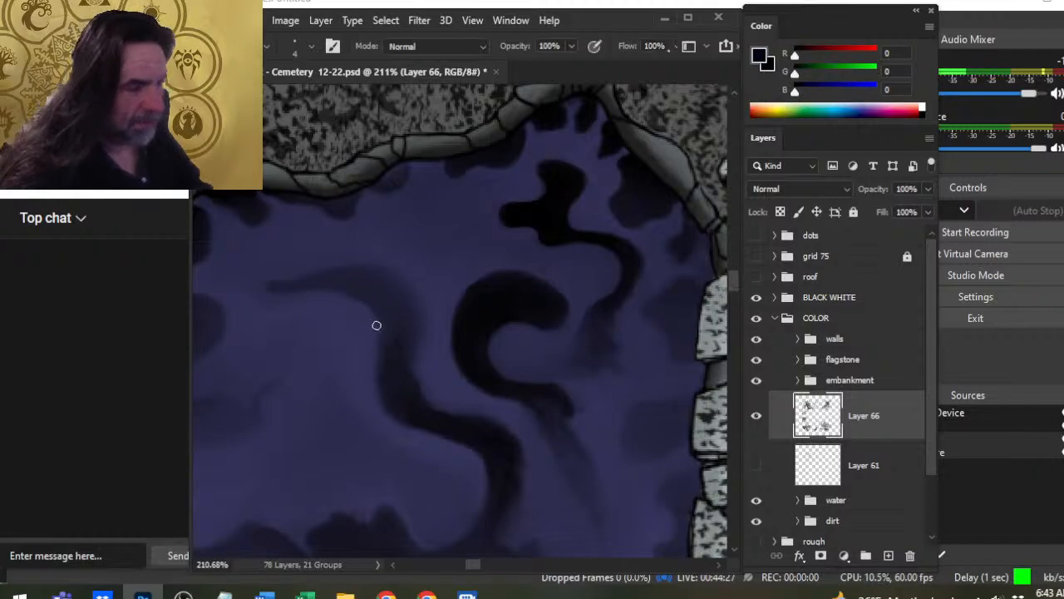
mouse_move(401, 371)
mouse_down()
mouse_move(394, 382)
mouse_move(392, 363)
mouse_move(411, 404)
mouse_move(390, 361)
mouse_move(404, 380)
mouse_move(407, 357)
mouse_up()
Blend the black stroke into the S-shaped swirl with a size 9 smudge brush at 50% strength, undoing the unwanted smudges
key(r)
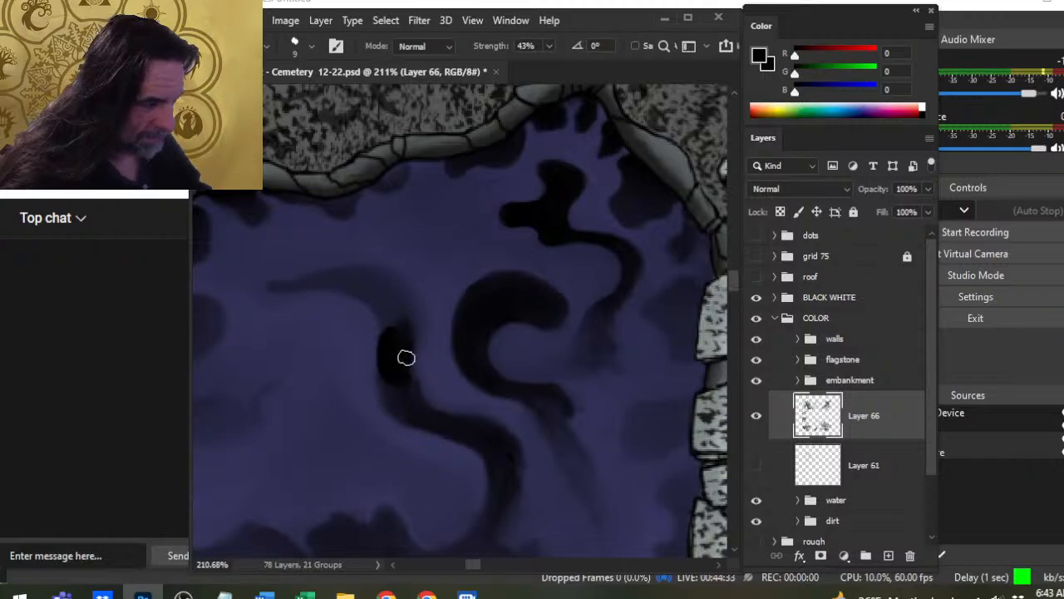
key(5)
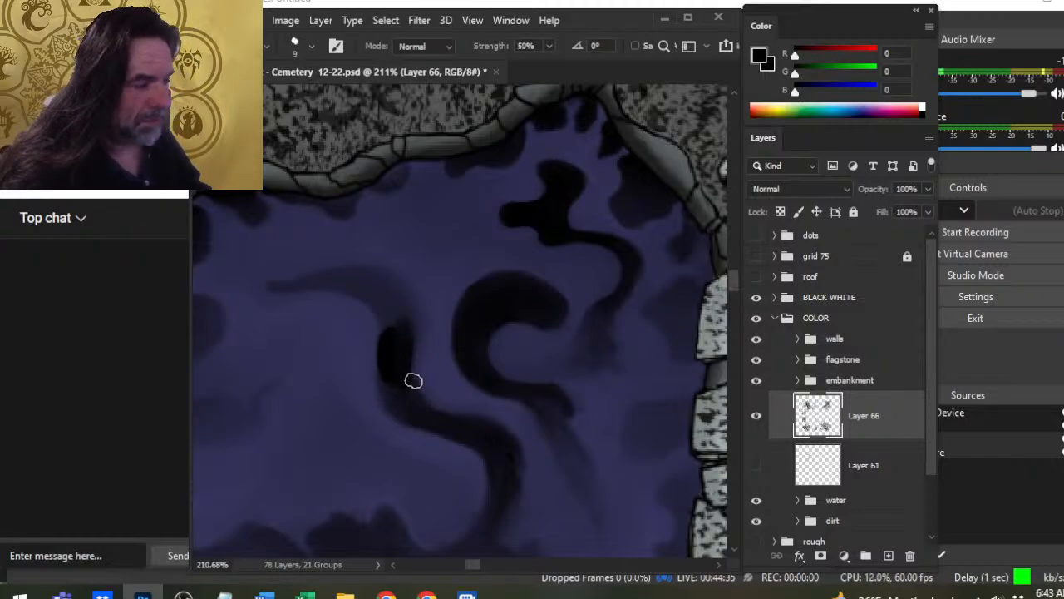
key(bracketright)
mouse_move(407, 382)
mouse_down()
mouse_move(396, 345)
mouse_move(407, 364)
mouse_up()
key(bracketleft)
key(bracketleft)
key(ctrl+z)
key(ctrl+z)
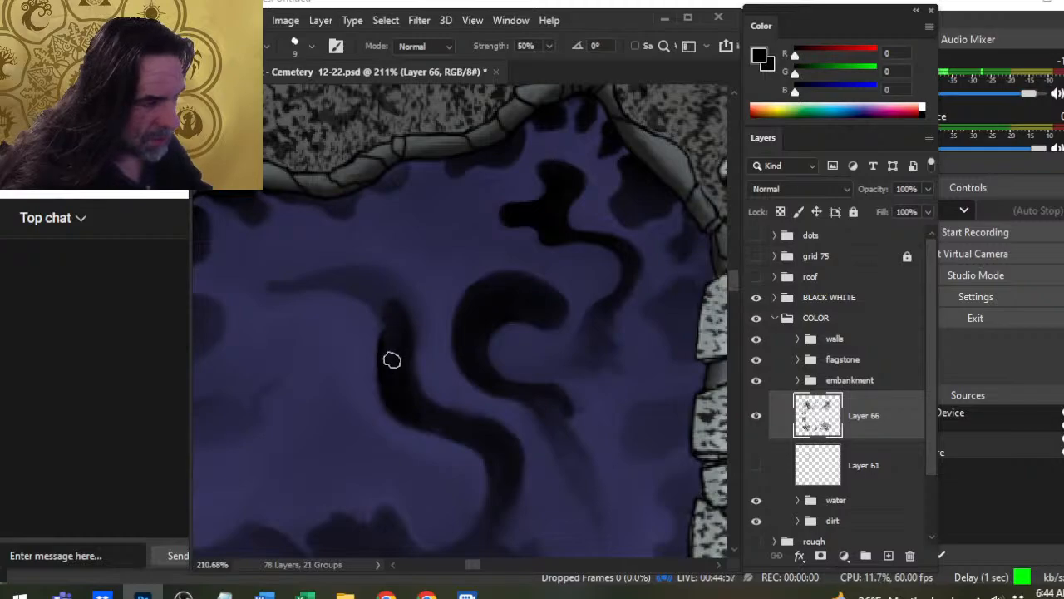
Smudge the black down through the S-shaped swirl's bends and refine its edges with size 9 and 8 brushes
mouse_move(389, 358)
mouse_down()
mouse_move(393, 391)
mouse_move(441, 419)
mouse_move(402, 403)
mouse_move(449, 432)
mouse_move(376, 428)
mouse_move(430, 449)
mouse_move(383, 424)
mouse_move(404, 434)
mouse_move(392, 429)
mouse_move(411, 412)
mouse_move(452, 431)
mouse_up()
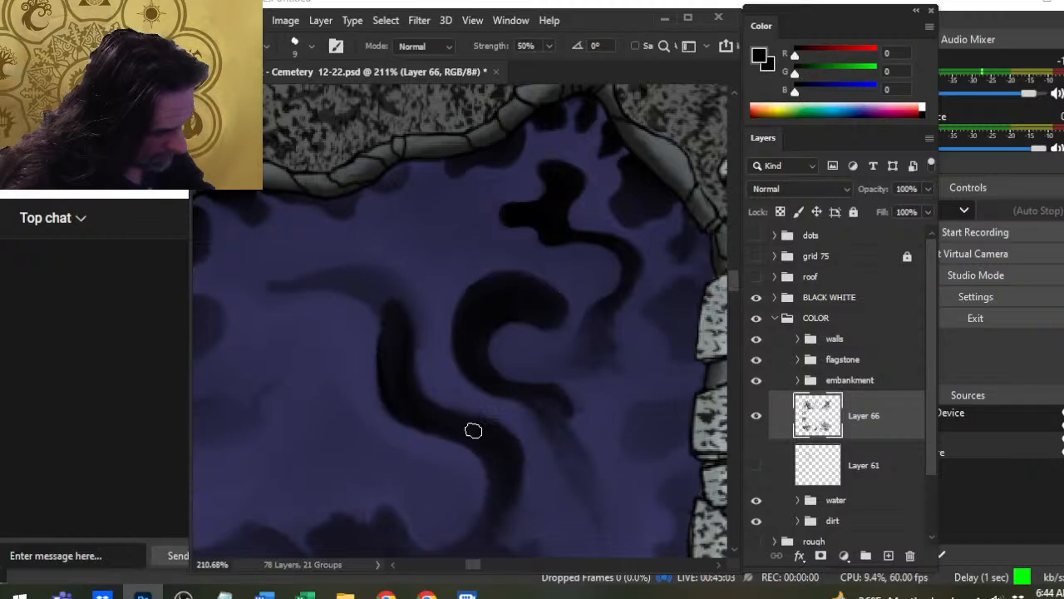
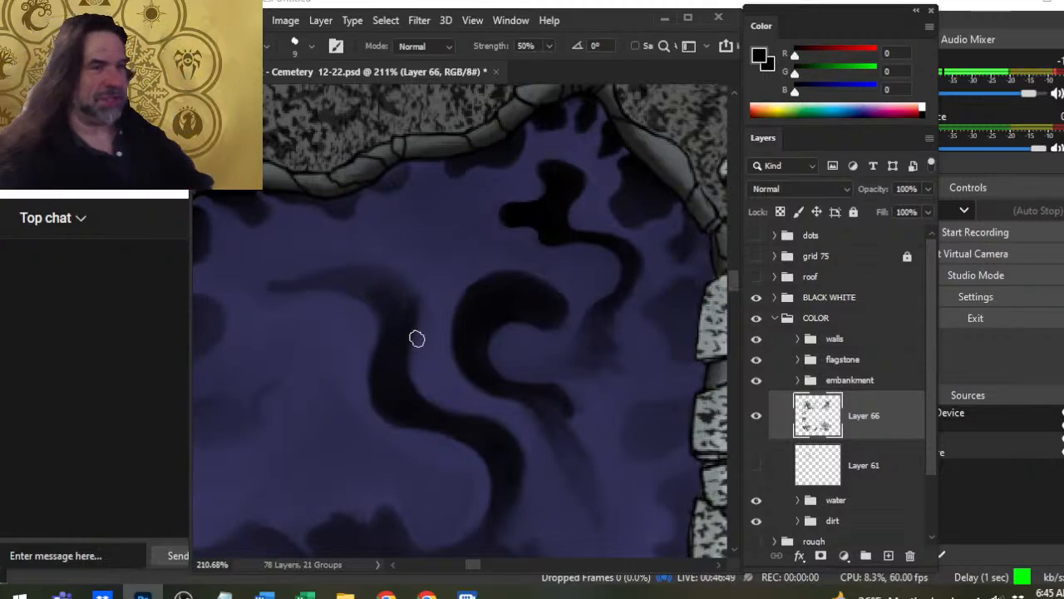
key(bracketleft)
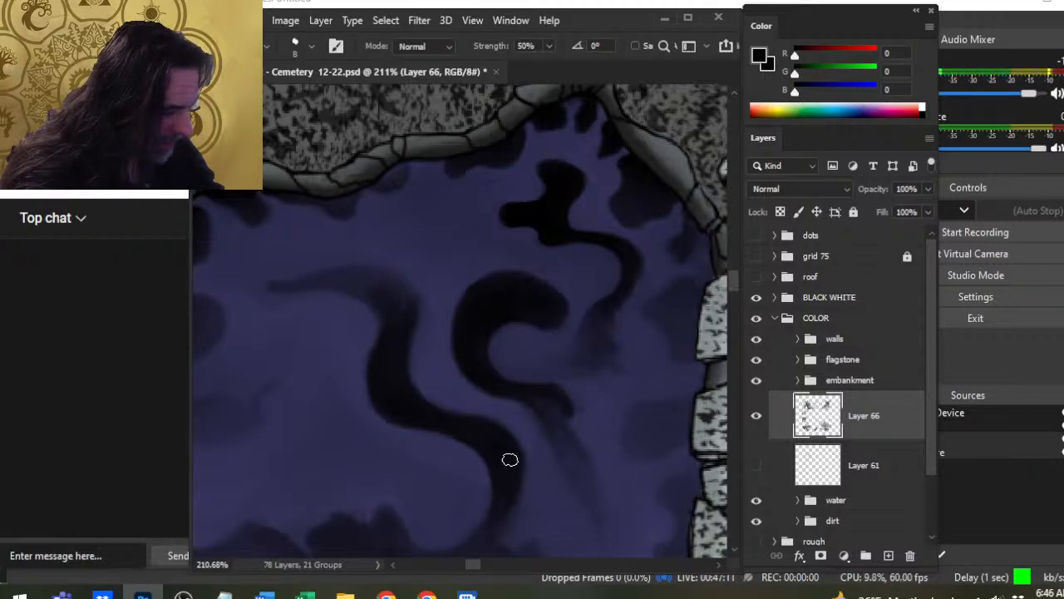
drag(496, 518, 501, 373)
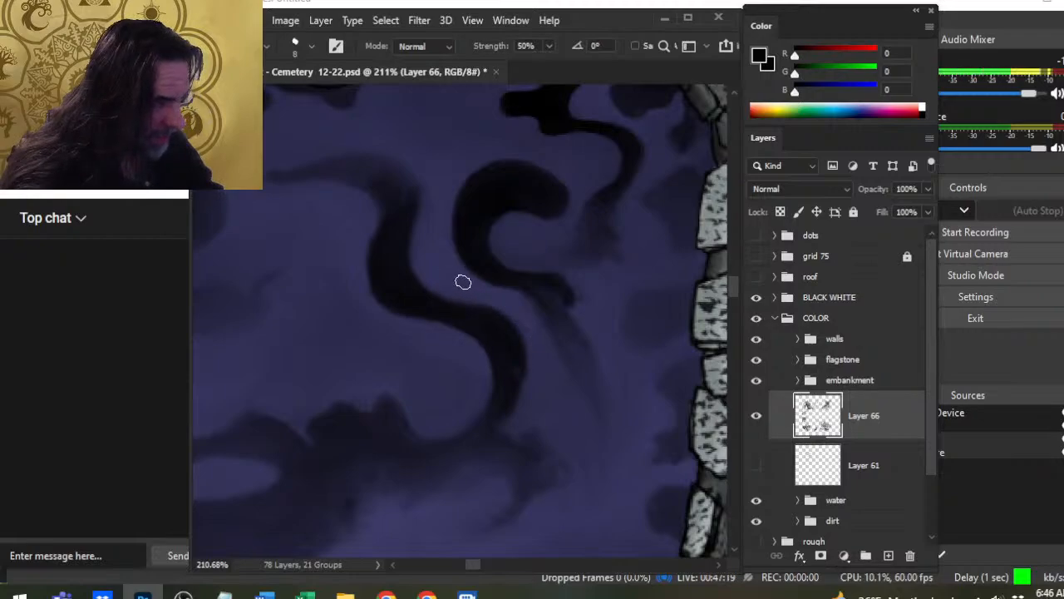
Smudge the S-shaped swirl's lower bend, and smooth its thin upper tail with a size 5 smudge brush at 50% strength
drag(516, 350, 508, 388)
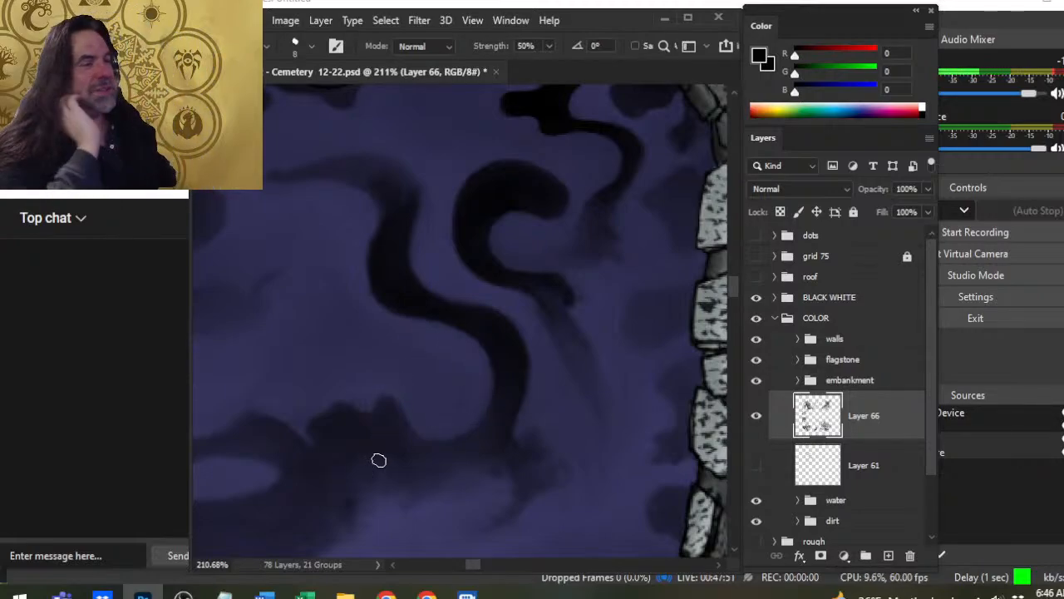
drag(404, 273, 437, 311)
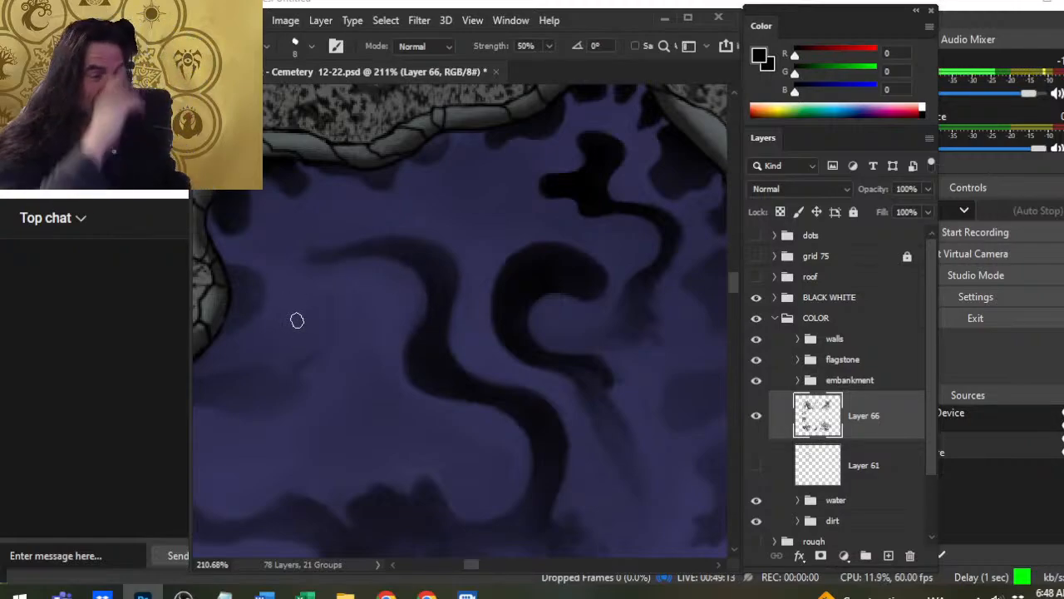
key(z)
mouse_move(294, 319)
mouse_down()
mouse_move(458, 352)
mouse_move(536, 397)
mouse_up()
key(r)
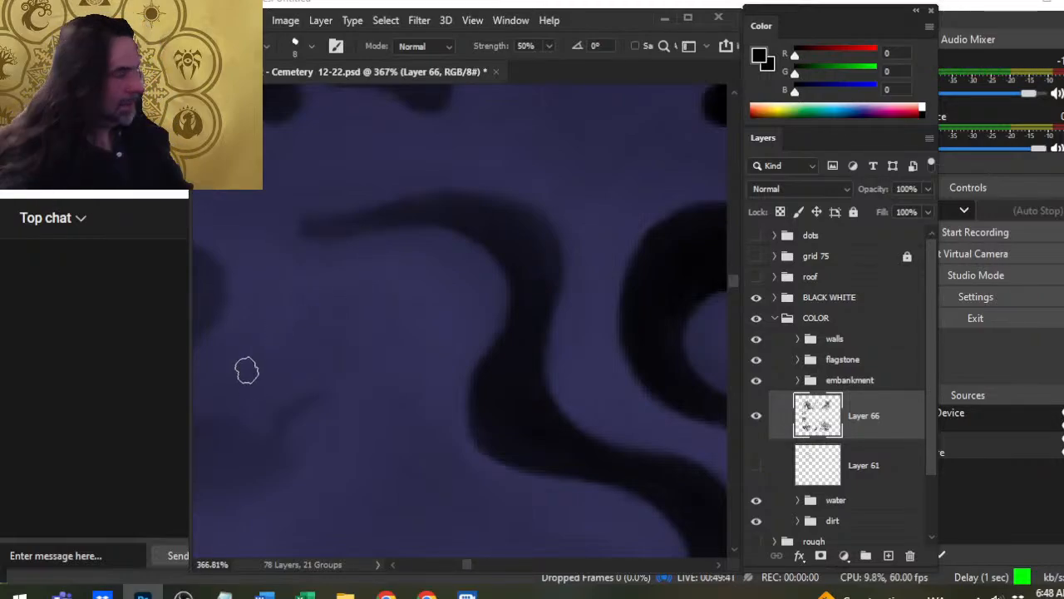
key(bracketleft)
key(bracketleft)
key(bracketleft)
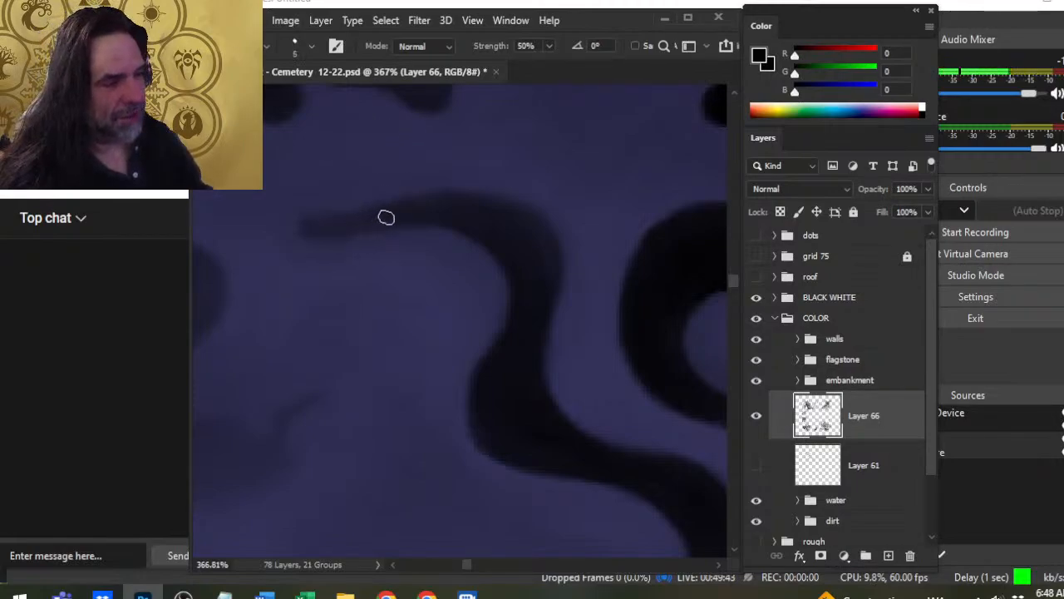
mouse_move(369, 227)
mouse_down()
mouse_move(331, 222)
mouse_move(376, 217)
mouse_move(316, 228)
mouse_move(454, 198)
mouse_move(362, 217)
mouse_move(417, 180)
mouse_move(398, 206)
mouse_move(429, 206)
mouse_move(298, 223)
mouse_move(396, 212)
mouse_move(340, 219)
mouse_move(440, 189)
mouse_move(403, 207)
mouse_move(503, 199)
mouse_move(397, 210)
mouse_move(353, 197)
mouse_up()
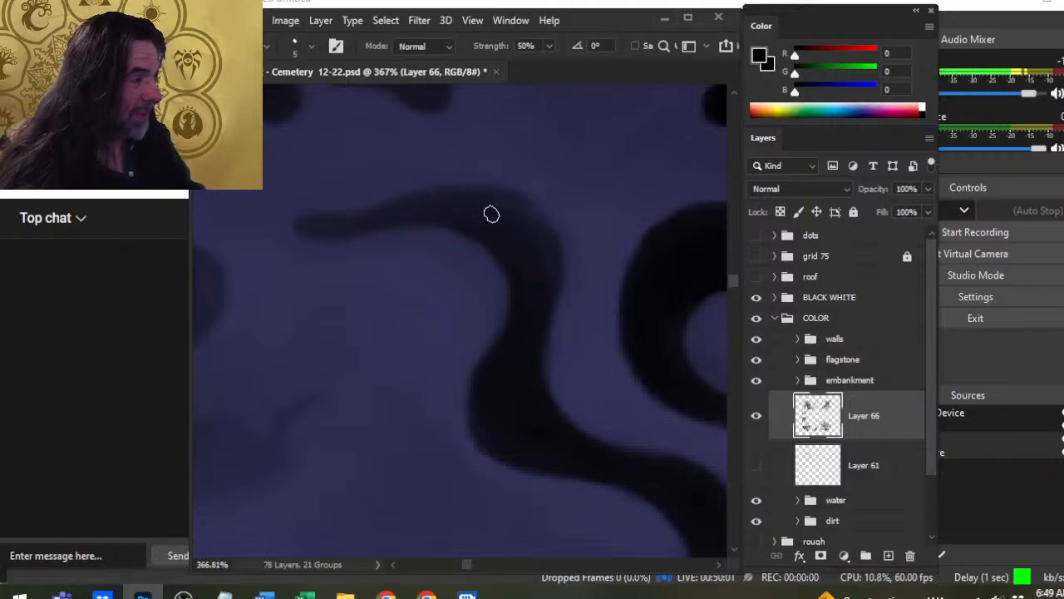
Smooth the S-shaped swirl's upper and middle bends with a size 7 smudge brush at 50% strength
key(bracketright)
key(bracketright)
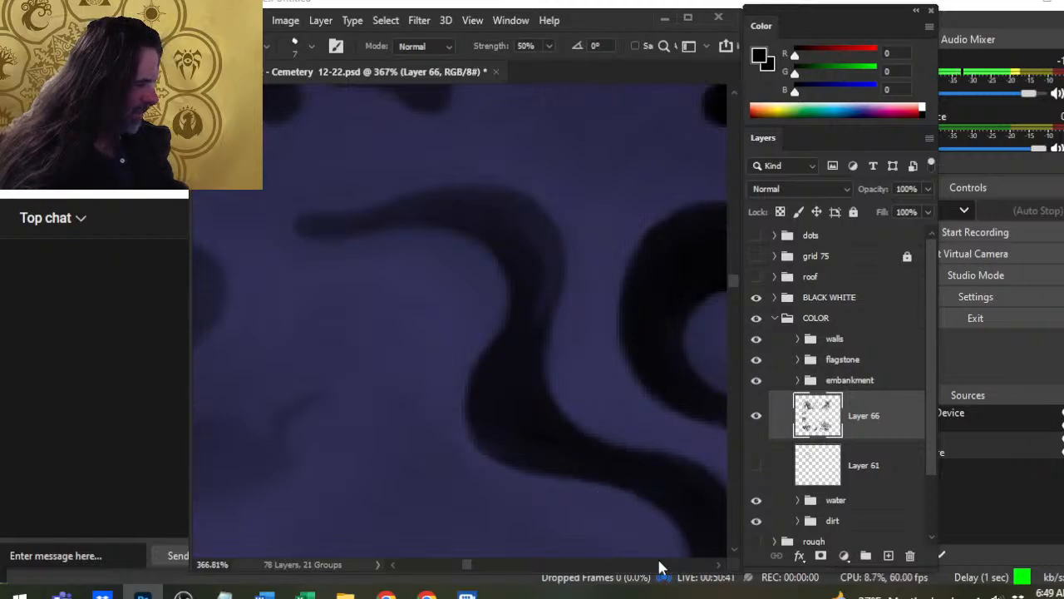
drag(601, 473, 535, 308)
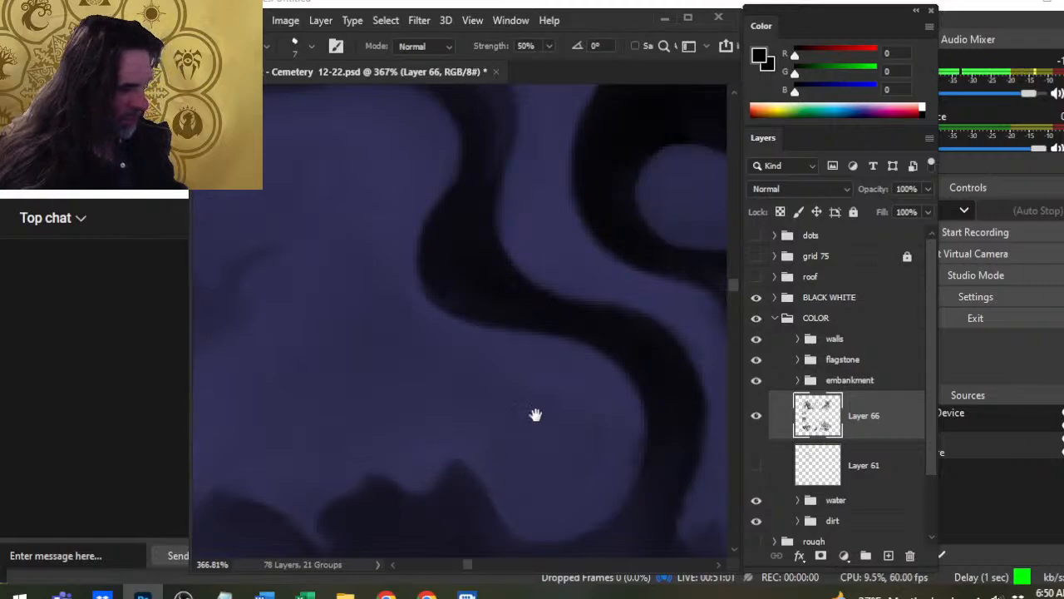
scroll(499, 390, down, 3)
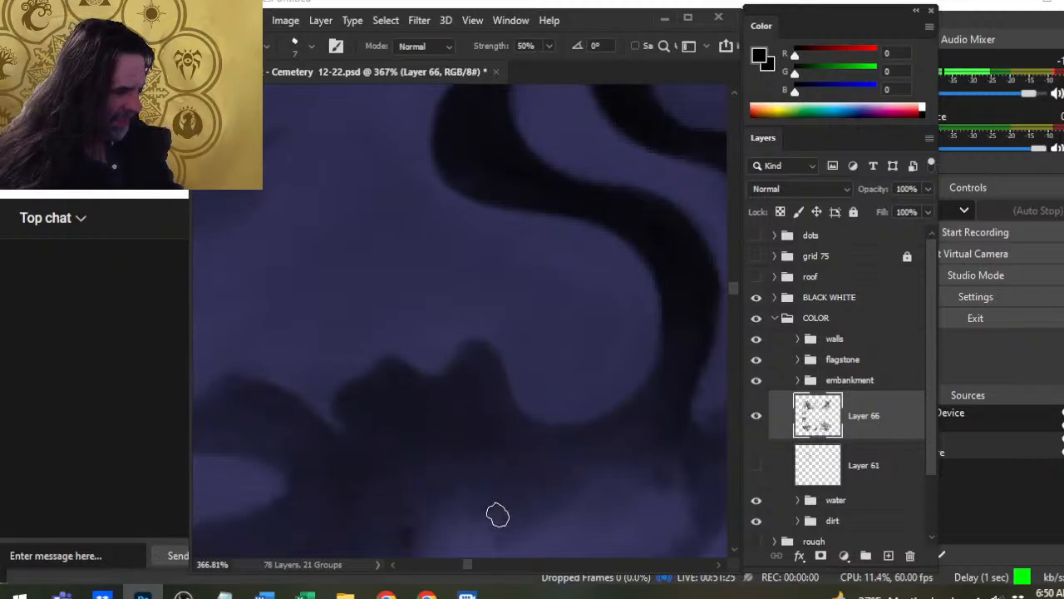
Soften the lower edge of the dark shadow at the S-shaped swirl's base with a size 10 smudge brush at 20% strength
drag(542, 483, 594, 308)
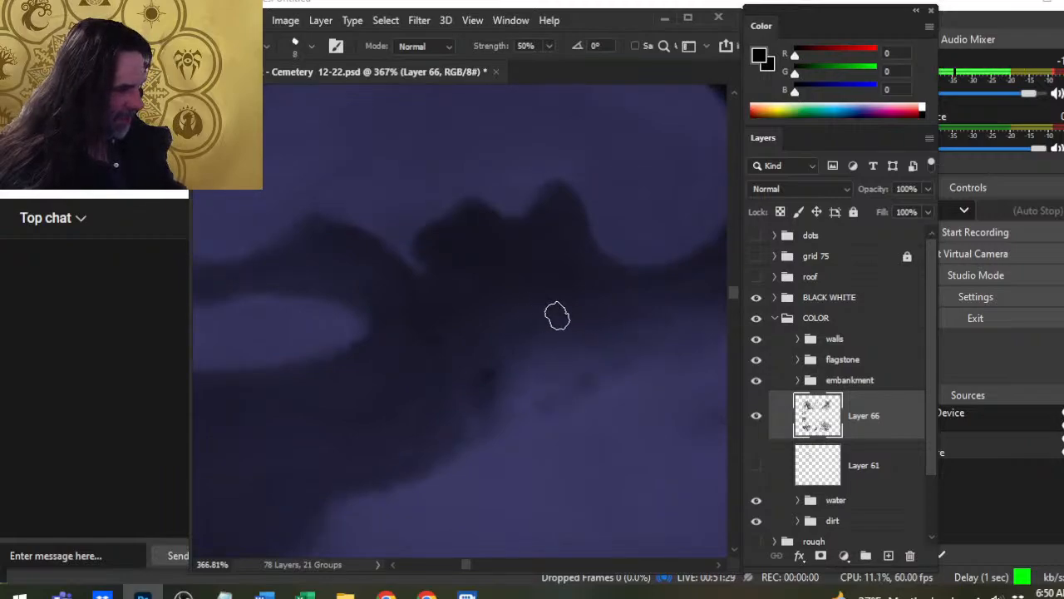
key(bracketright)
key(bracketright)
key(bracketright)
key(2)
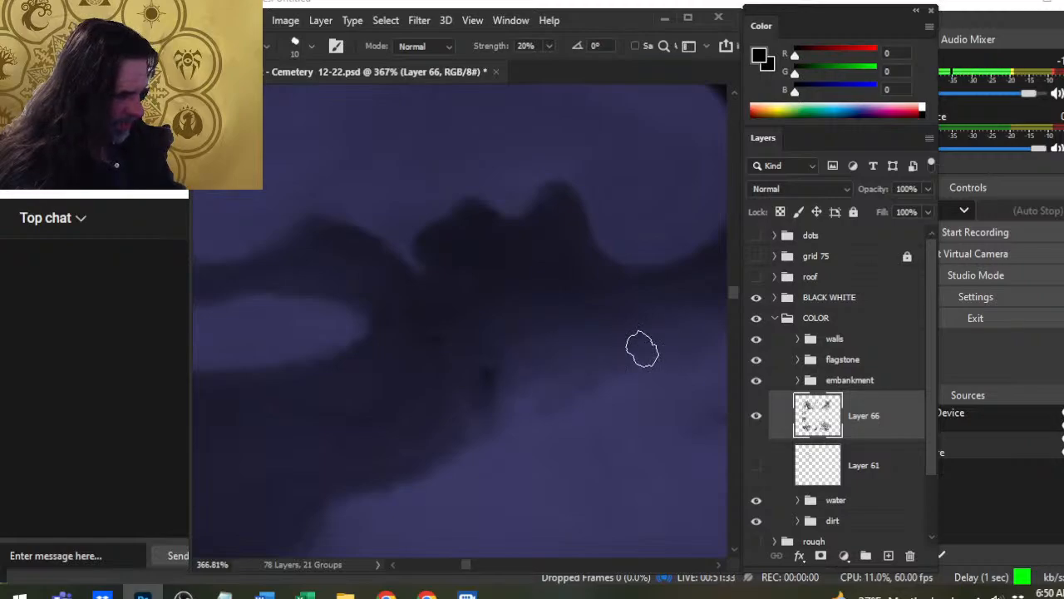
drag(620, 330, 450, 347)
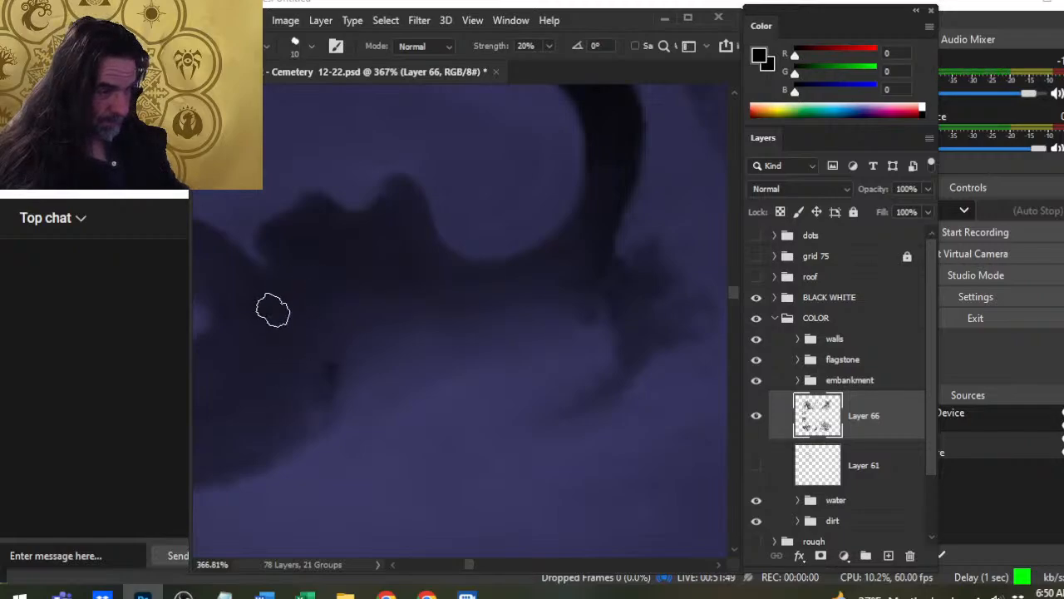
drag(294, 347, 444, 355)
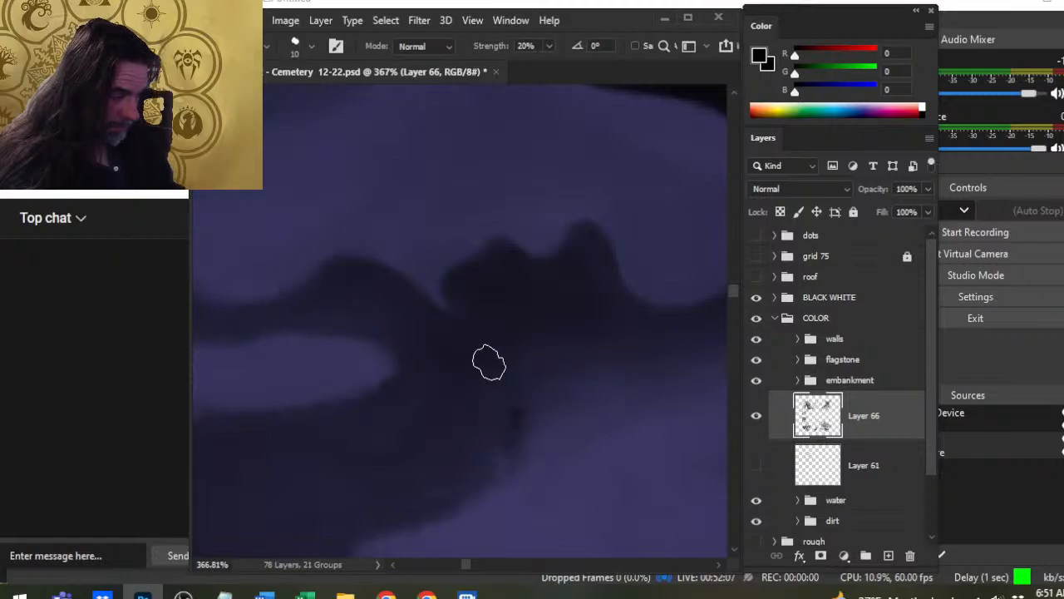
Refine the wavy upper edge and left tendril of the shadow beneath the S-shaped swirl with a size 8 smudge brush at 20% strength
key(z)
mouse_move(516, 385)
mouse_down()
mouse_move(582, 394)
mouse_move(487, 352)
mouse_move(572, 301)
mouse_move(599, 300)
mouse_up()
key(r)
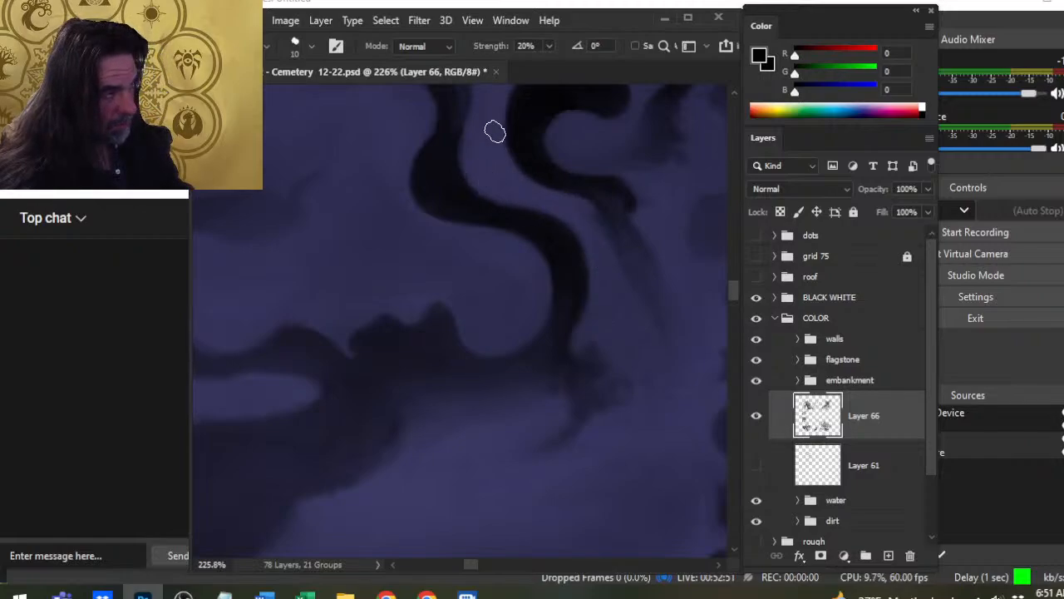
scroll(489, 249, up, 3)
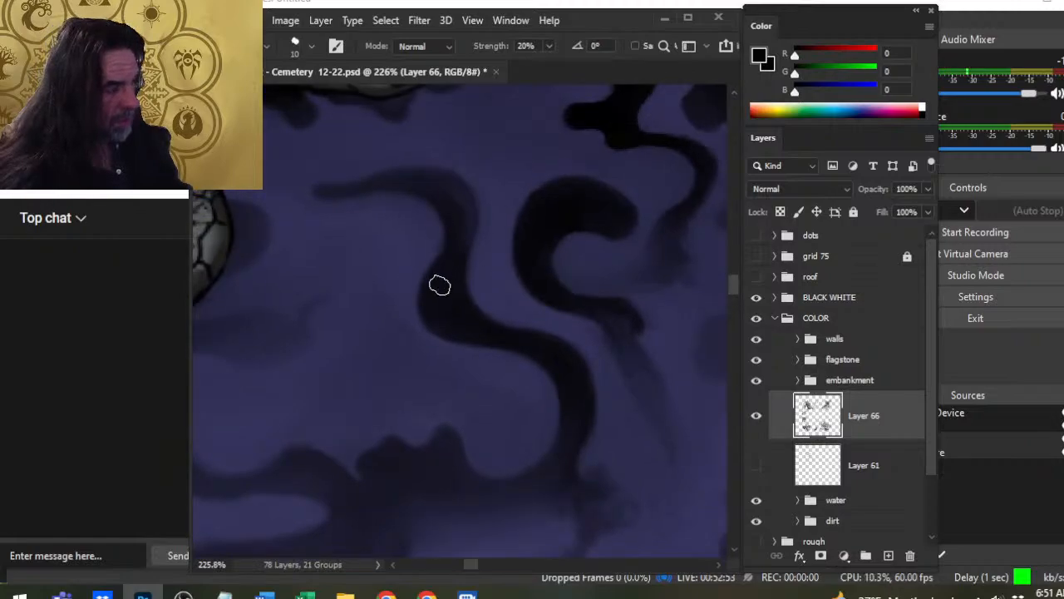
key(bracketleft)
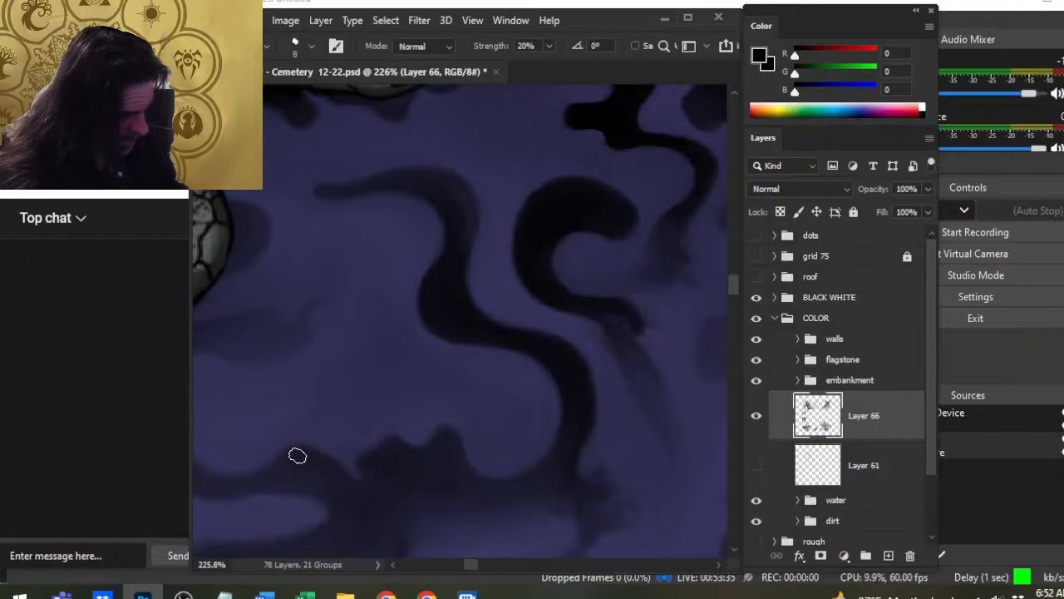
mouse_move(304, 460)
mouse_down()
mouse_move(282, 458)
mouse_move(294, 454)
mouse_move(368, 501)
mouse_move(375, 494)
mouse_up()
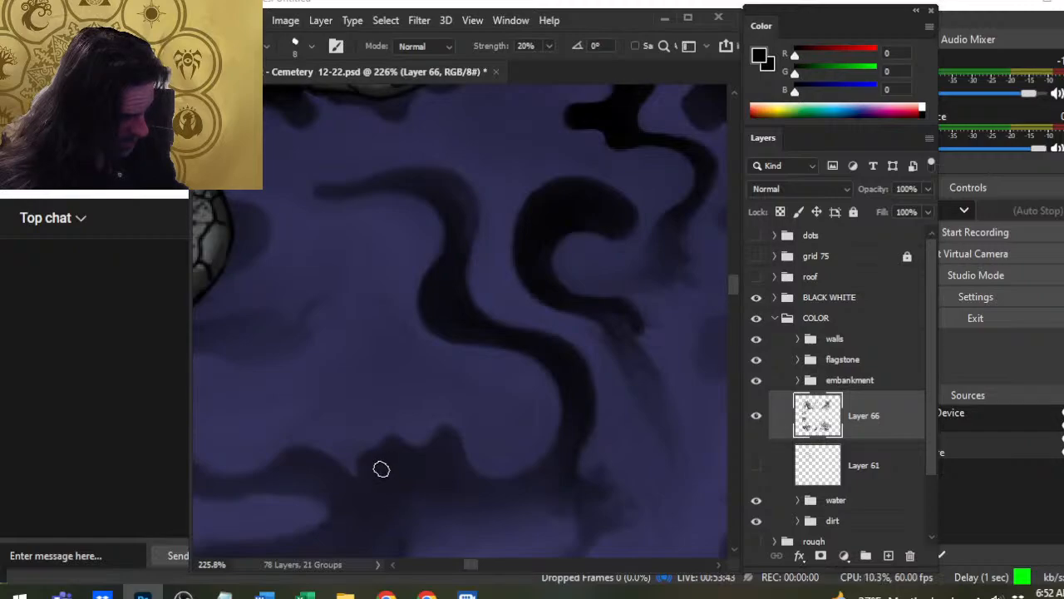
mouse_move(376, 466)
mouse_down()
mouse_move(362, 487)
mouse_move(382, 476)
mouse_move(379, 487)
mouse_move(384, 463)
mouse_move(375, 470)
mouse_move(392, 474)
mouse_move(402, 460)
mouse_move(376, 469)
mouse_move(388, 460)
mouse_move(353, 442)
mouse_move(374, 422)
mouse_move(350, 441)
mouse_move(374, 419)
mouse_up()
drag(399, 470, 577, 465)
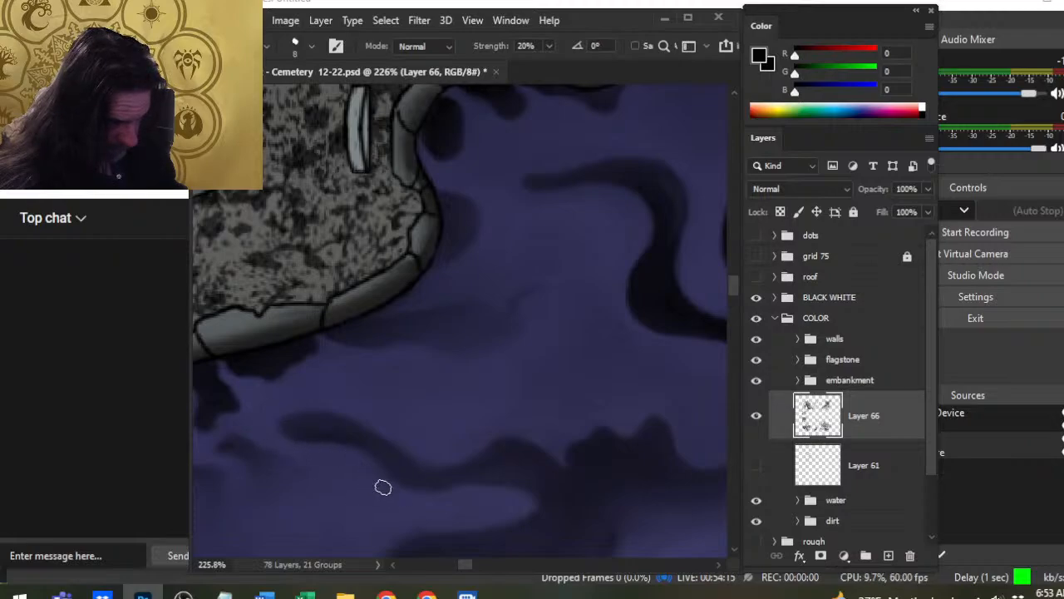
drag(408, 483, 476, 482)
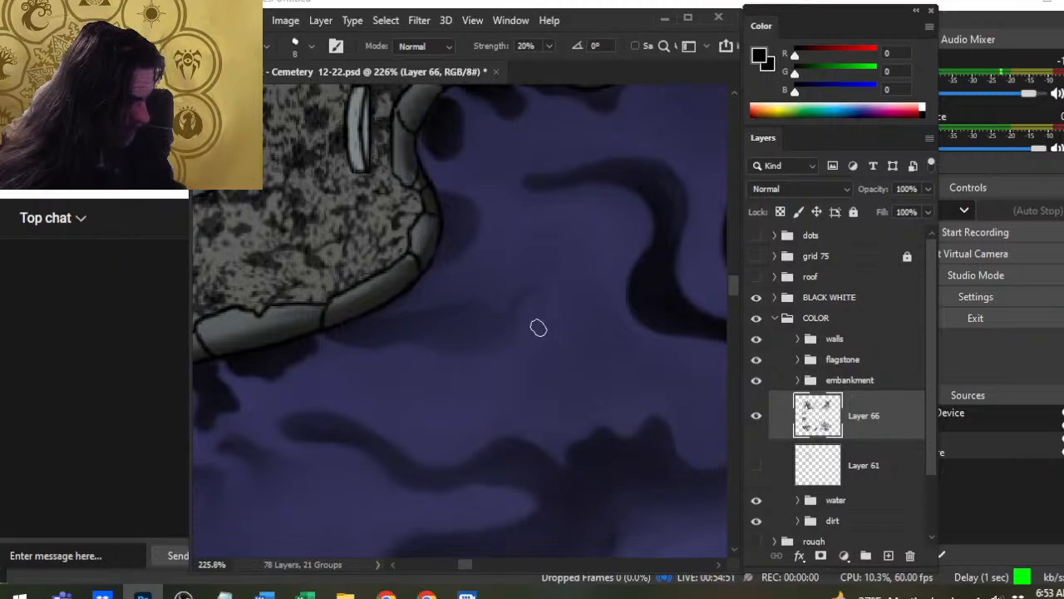
Blend the lower ends of the C-shaped swirl and the swirl to its upper right with size 7 to 10 smudge brushes at 20% strength
mouse_move(577, 409)
mouse_down()
mouse_move(407, 334)
mouse_move(532, 466)
mouse_up()
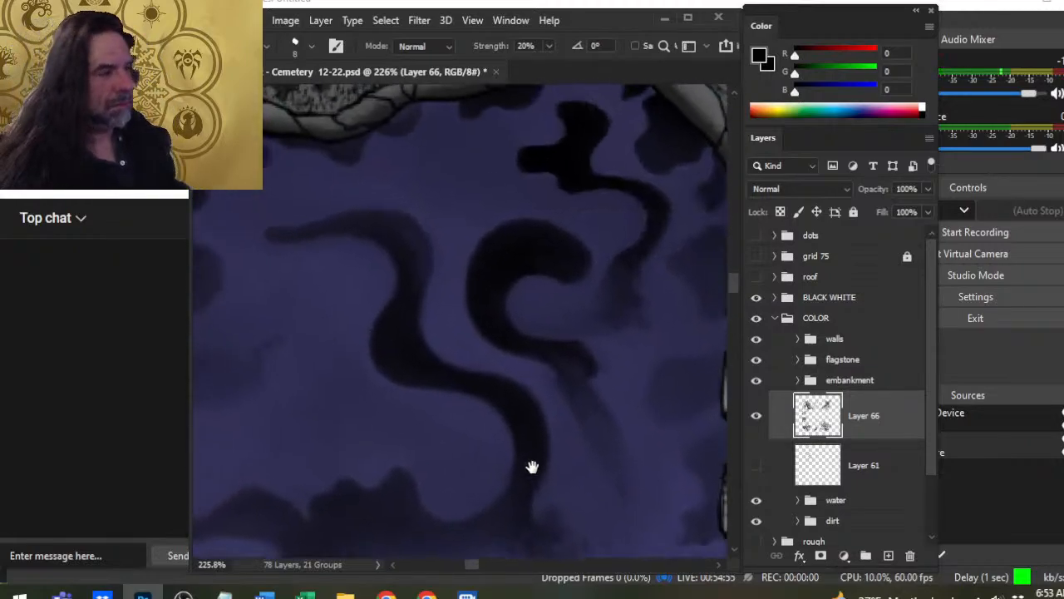
key(bracketleft)
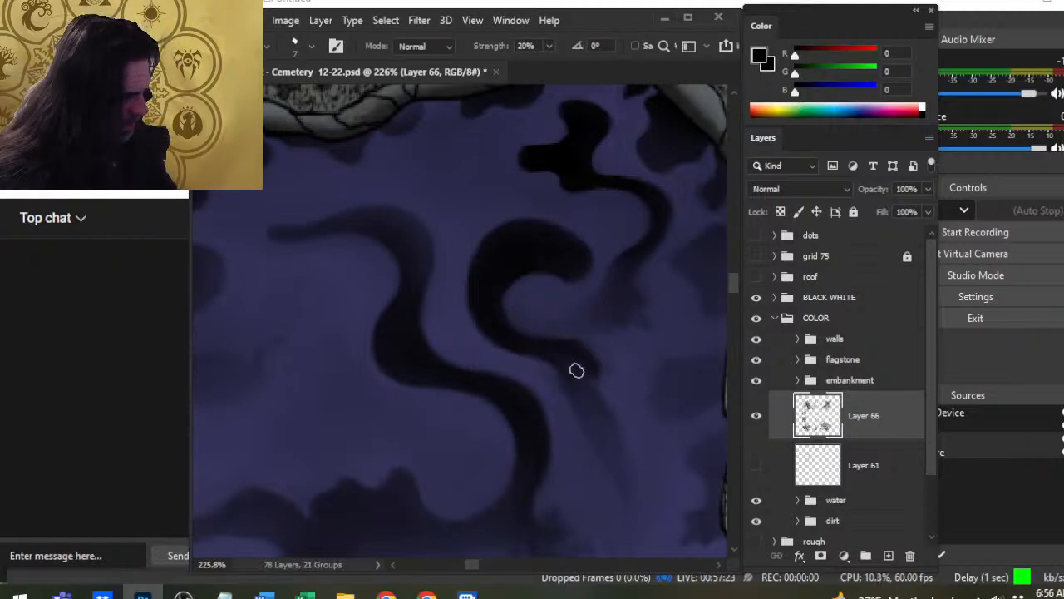
key(bracketright)
key(bracketright)
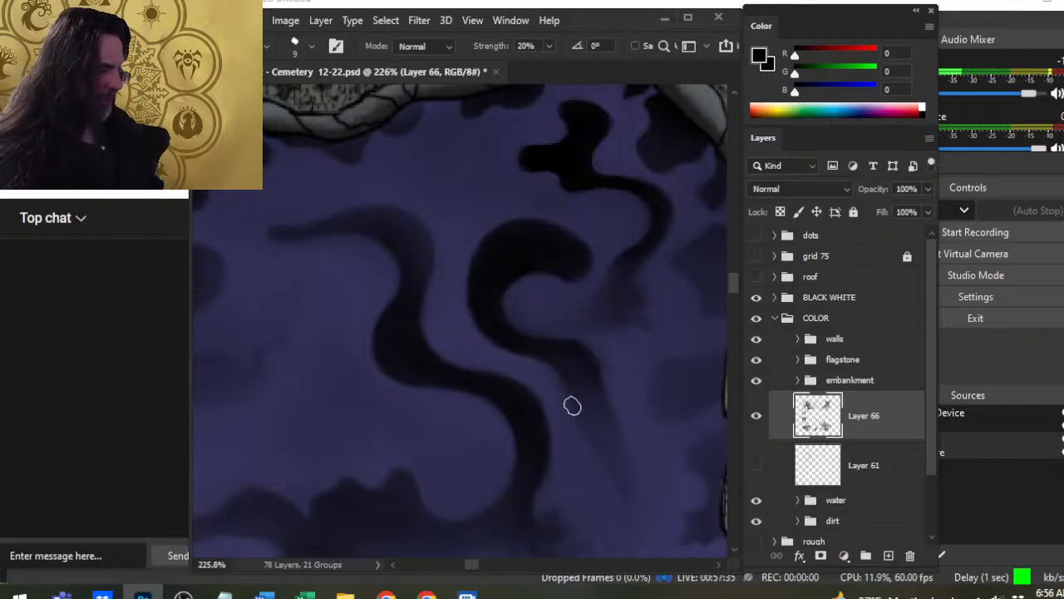
drag(610, 438, 516, 298)
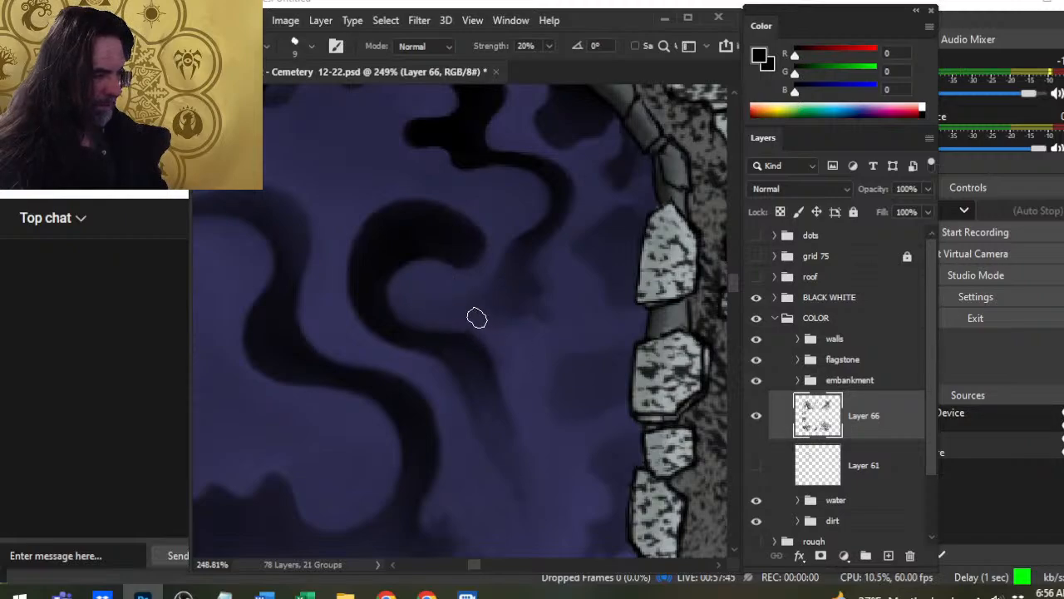
key(bracketright)
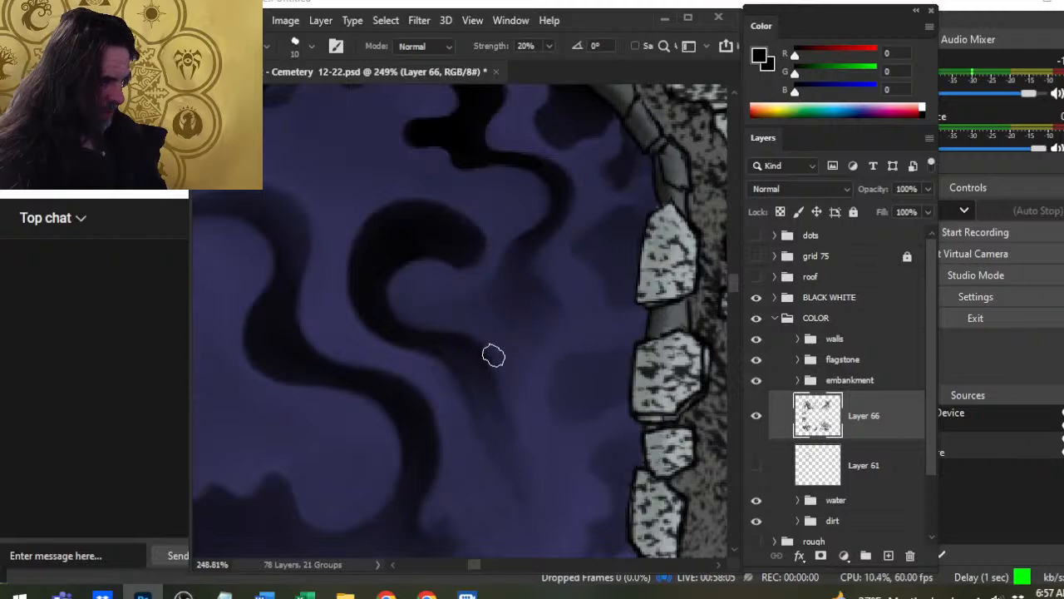
Reshape the C-shaped swirl's lower tail with size 10 and 15 smudge brushes at 70% strength
key(7)
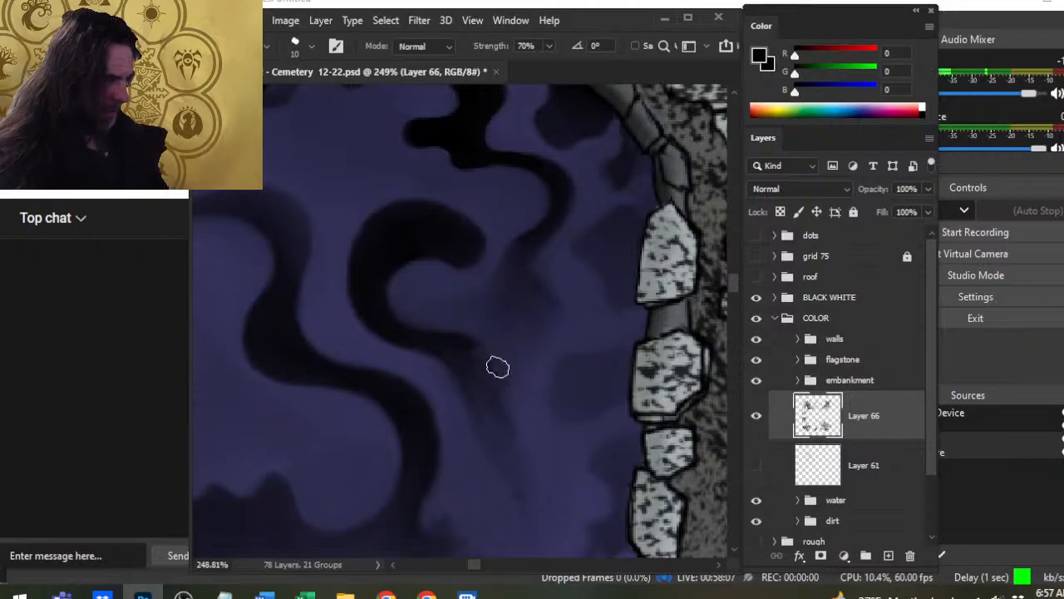
mouse_move(449, 309)
mouse_down()
mouse_move(489, 381)
mouse_move(447, 346)
mouse_move(465, 369)
mouse_move(456, 341)
mouse_move(473, 324)
mouse_move(486, 364)
mouse_move(482, 339)
mouse_move(492, 342)
mouse_move(495, 390)
mouse_move(506, 335)
mouse_move(487, 427)
mouse_move(501, 349)
mouse_move(461, 352)
mouse_move(466, 392)
mouse_move(459, 341)
mouse_move(440, 319)
mouse_move(484, 381)
mouse_move(462, 331)
mouse_move(487, 358)
mouse_up()
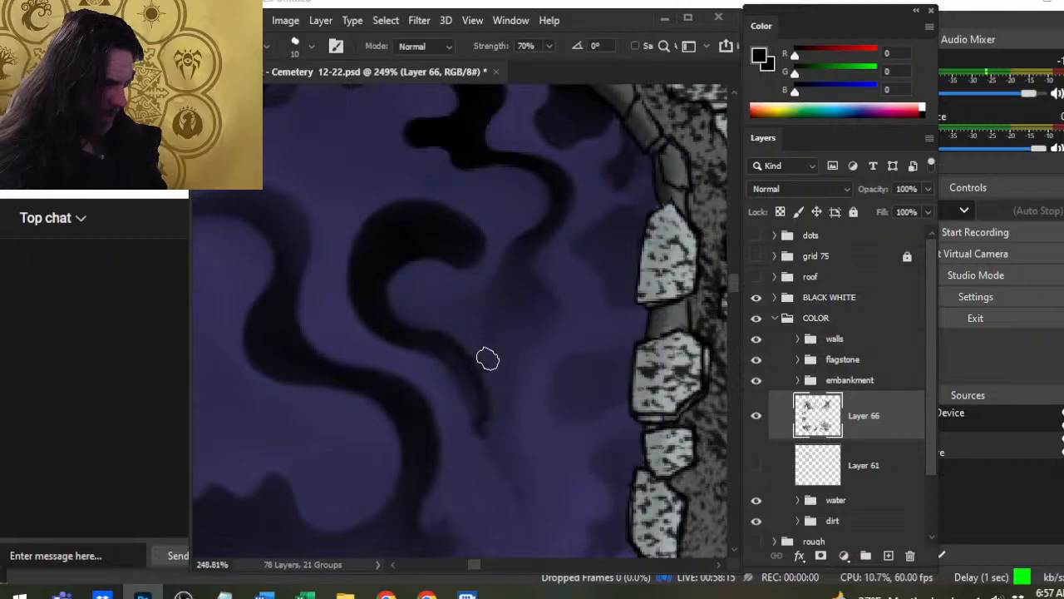
key(z)
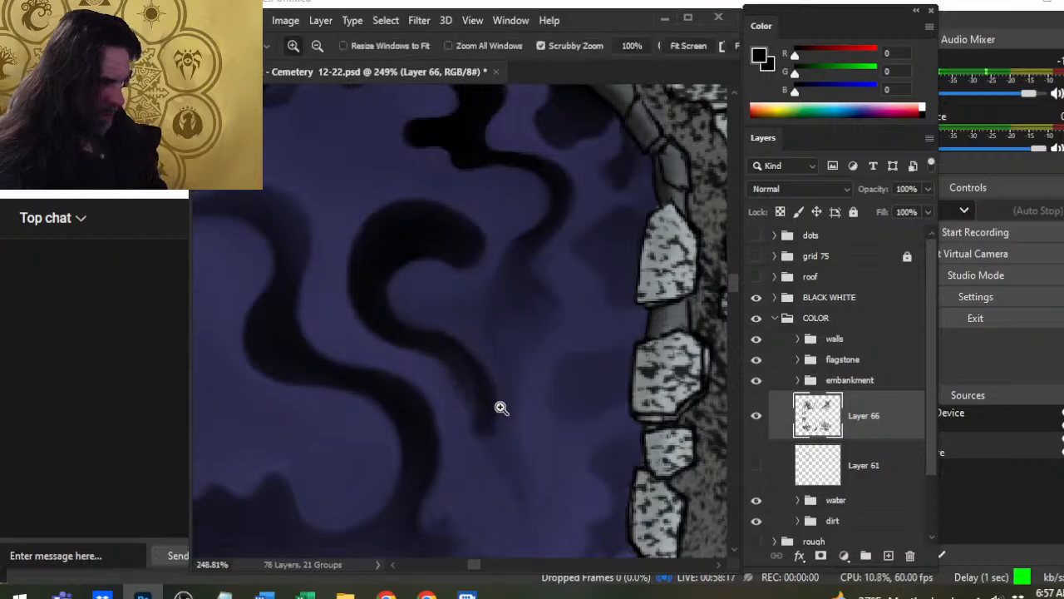
drag(501, 407, 427, 385)
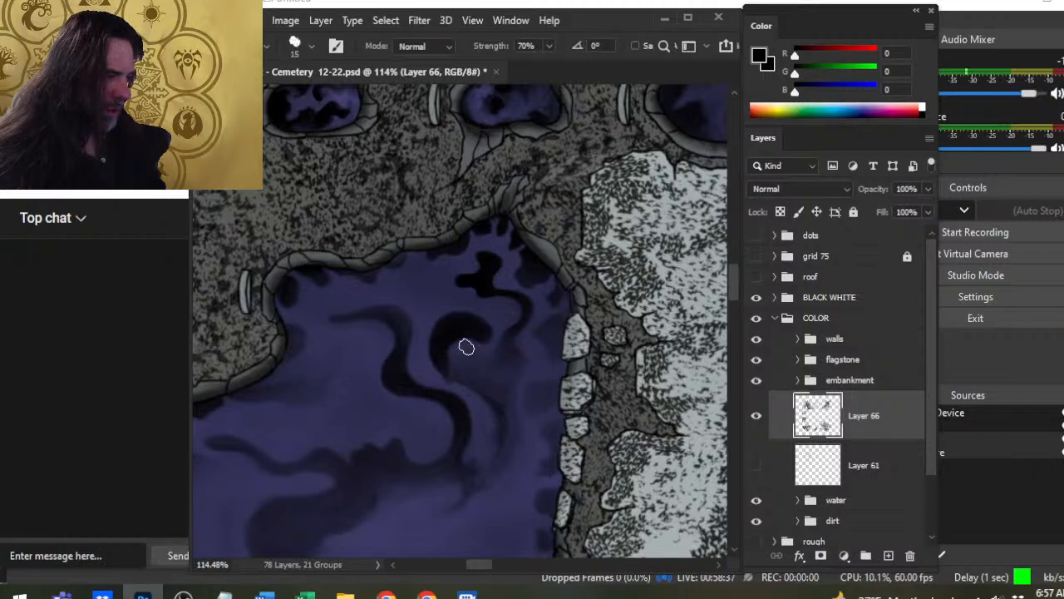
mouse_move(458, 344)
mouse_down()
mouse_move(426, 361)
mouse_move(477, 397)
mouse_move(454, 360)
mouse_move(474, 390)
mouse_move(430, 374)
mouse_move(479, 402)
mouse_move(478, 380)
mouse_move(499, 429)
mouse_move(482, 377)
mouse_move(477, 410)
mouse_move(486, 366)
mouse_move(472, 372)
mouse_move(462, 350)
mouse_move(466, 363)
mouse_move(446, 360)
mouse_move(444, 344)
mouse_move(451, 383)
mouse_move(449, 355)
mouse_move(434, 360)
mouse_move(462, 368)
mouse_move(423, 361)
mouse_move(469, 416)
mouse_up()
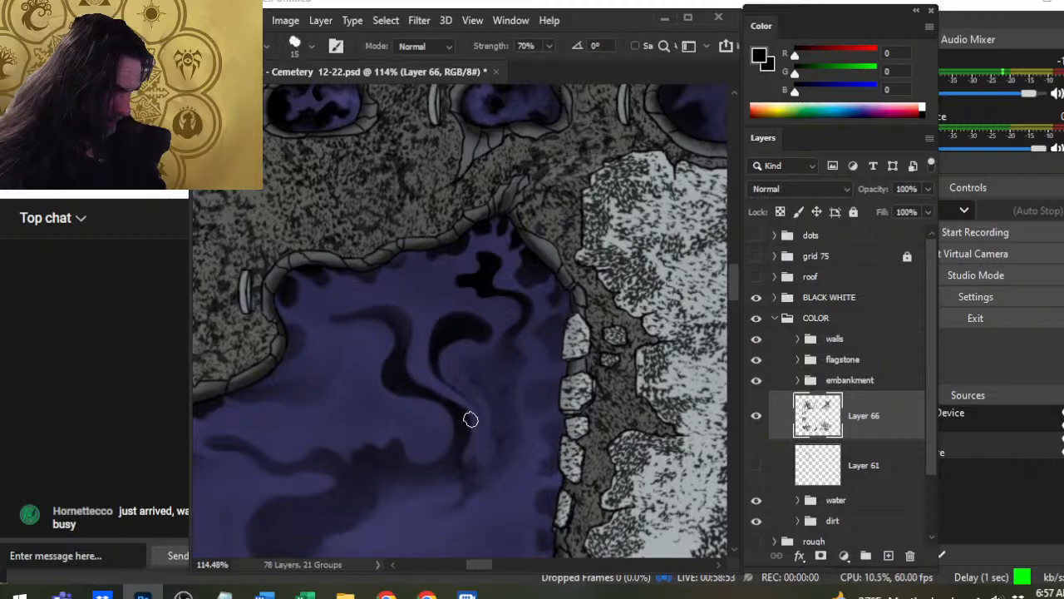
Thin the S-shaped swirl's lower bend and clean up the gap beside the C-shaped swirl with size 10 and 9 smudge brushes
key(bracketleft)
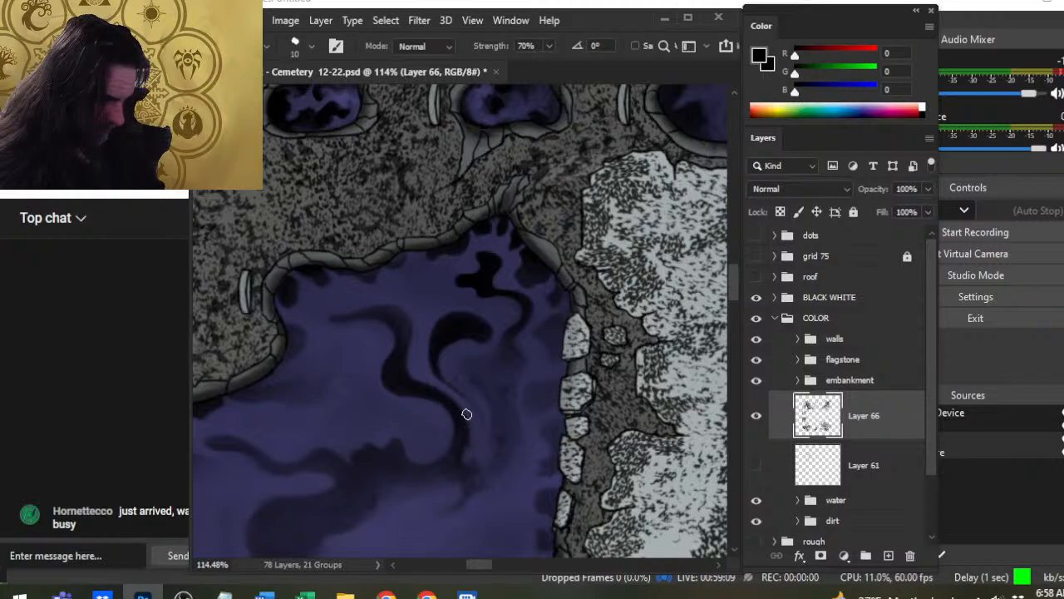
drag(472, 420, 474, 428)
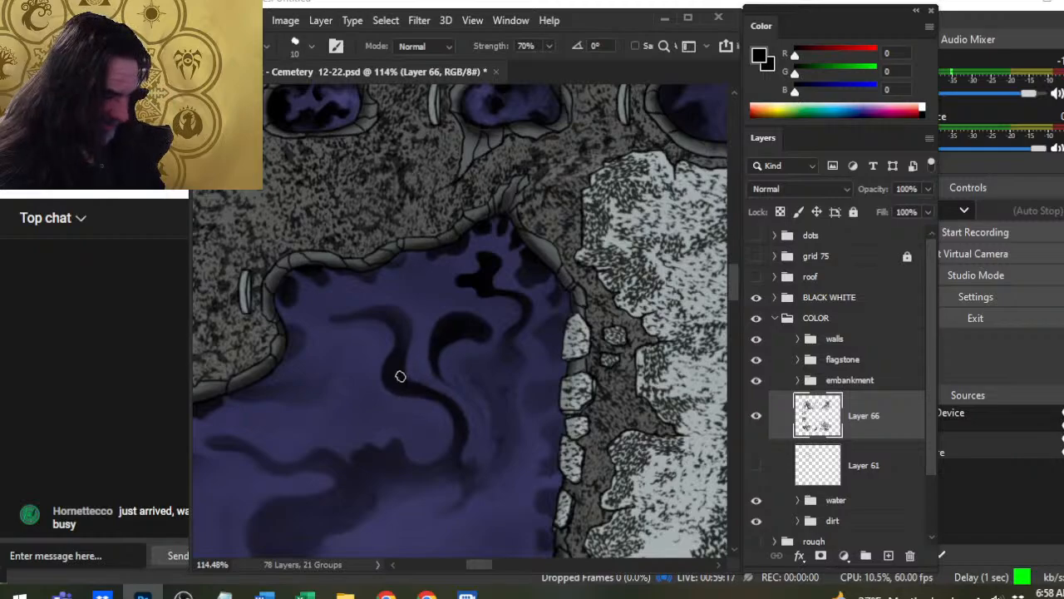
key(bracketleft)
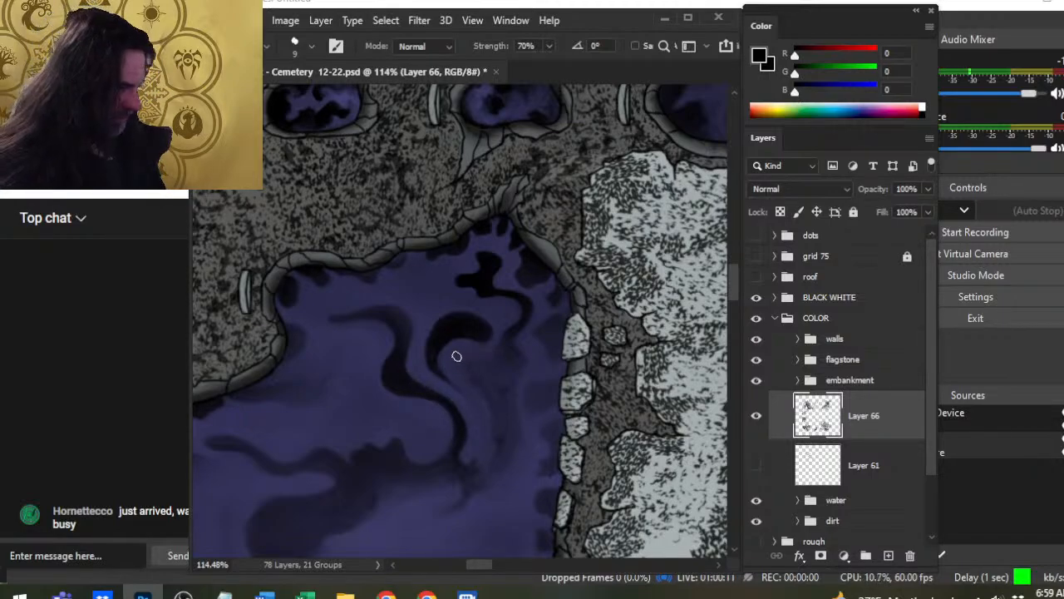
key(ctrl)
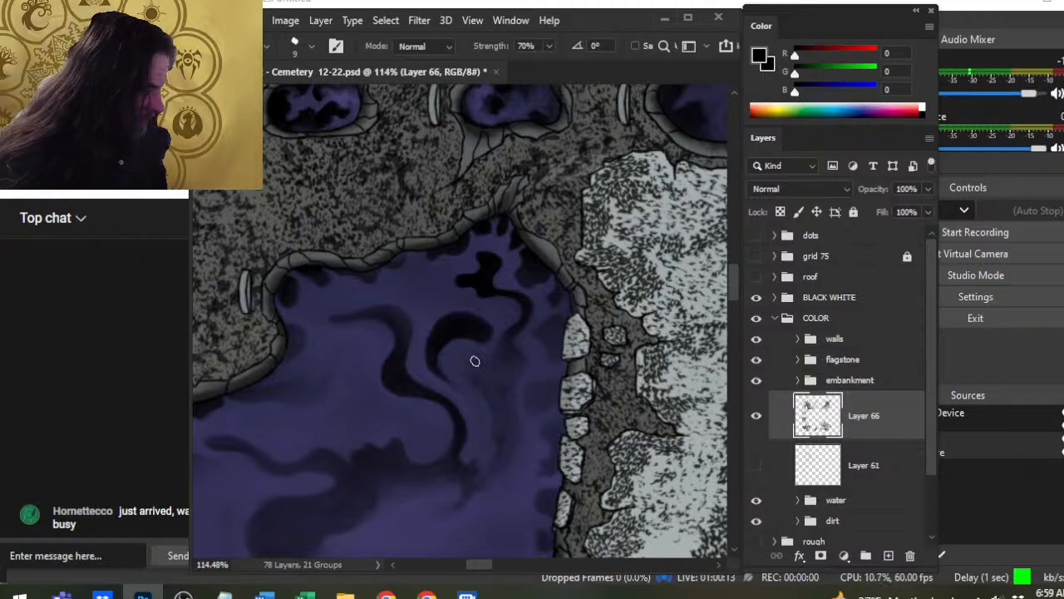
Smooth the C-shaped swirl's left curve and sharpen its lower tail with size 10 and 7 smudge brushes at 70% strength
key(bracketright)
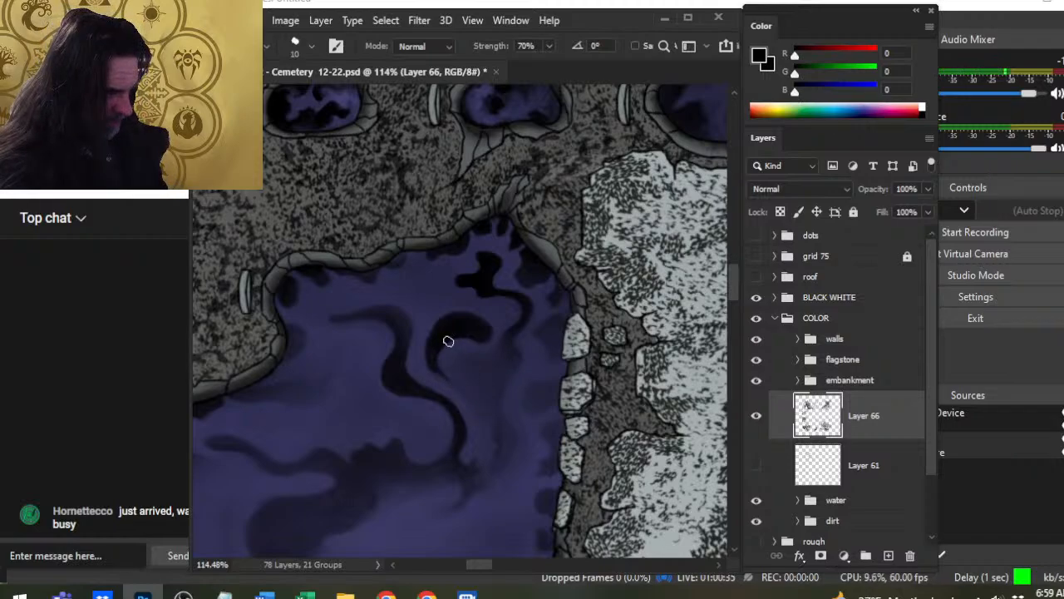
drag(447, 339, 452, 391)
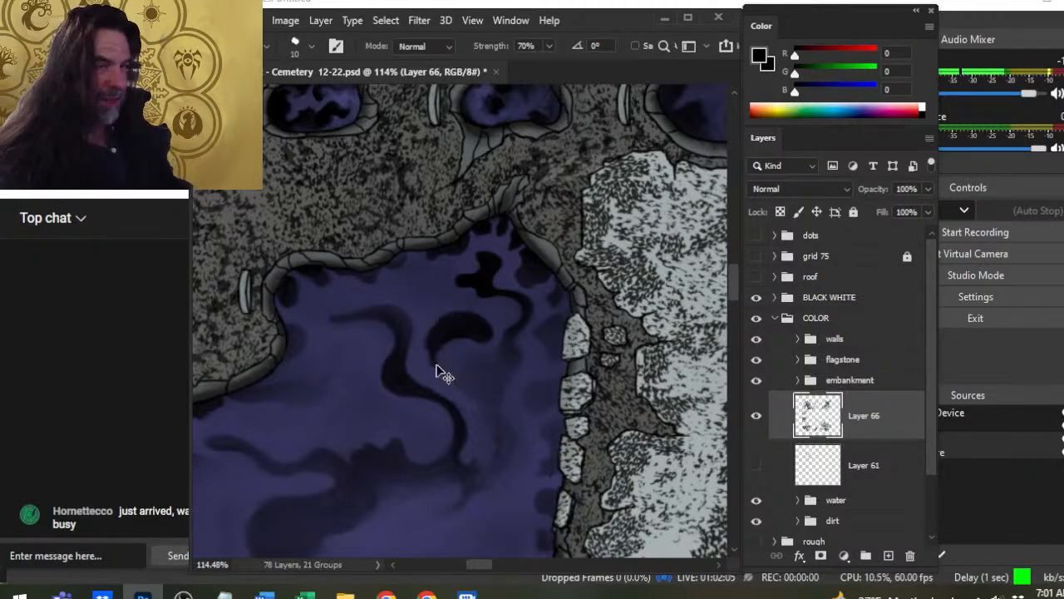
drag(482, 373, 518, 313)
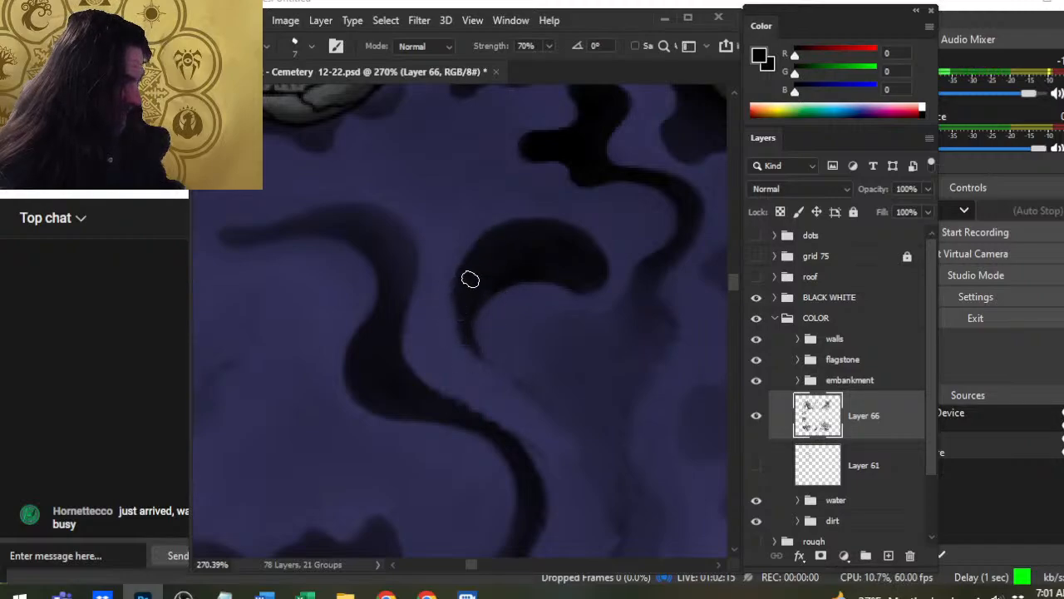
drag(470, 277, 458, 349)
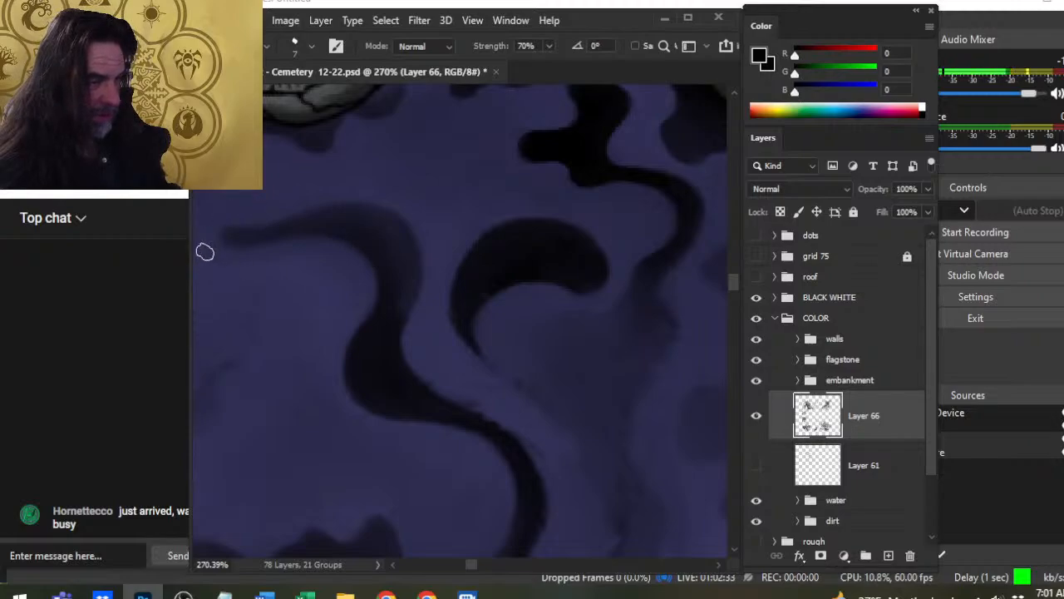
Define the left tendril's lower edge and round out the gap beneath it with a size 7 smudge brush at 70% strength
drag(207, 242, 366, 280)
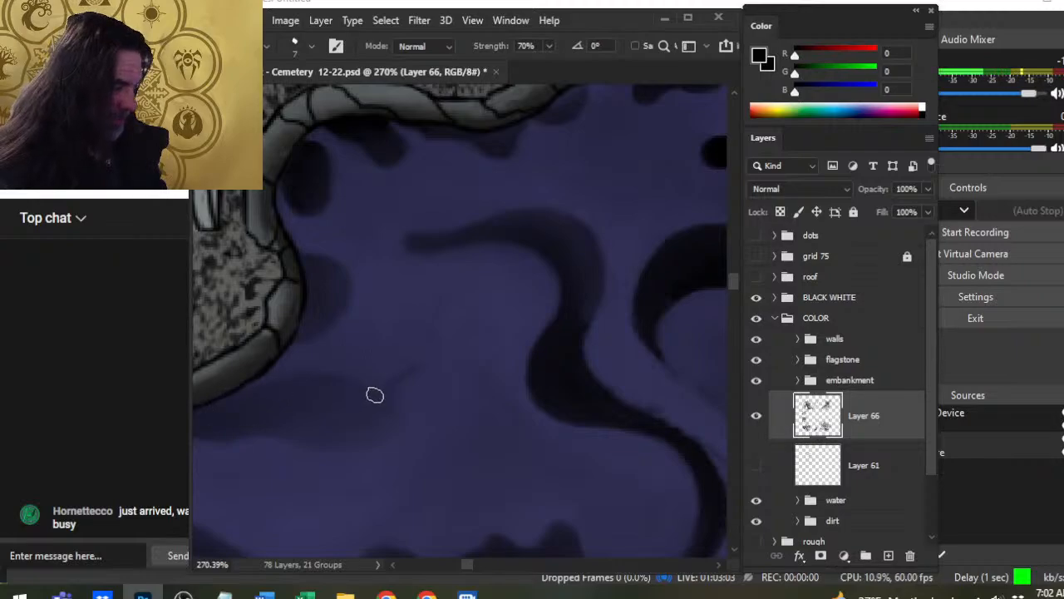
drag(408, 488, 532, 401)
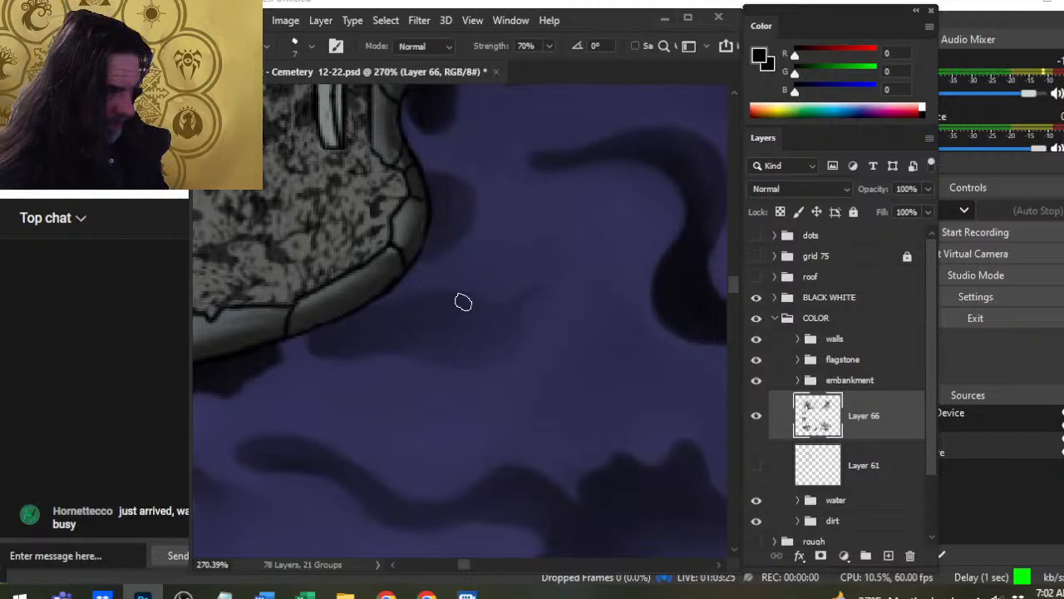
drag(556, 377, 466, 336)
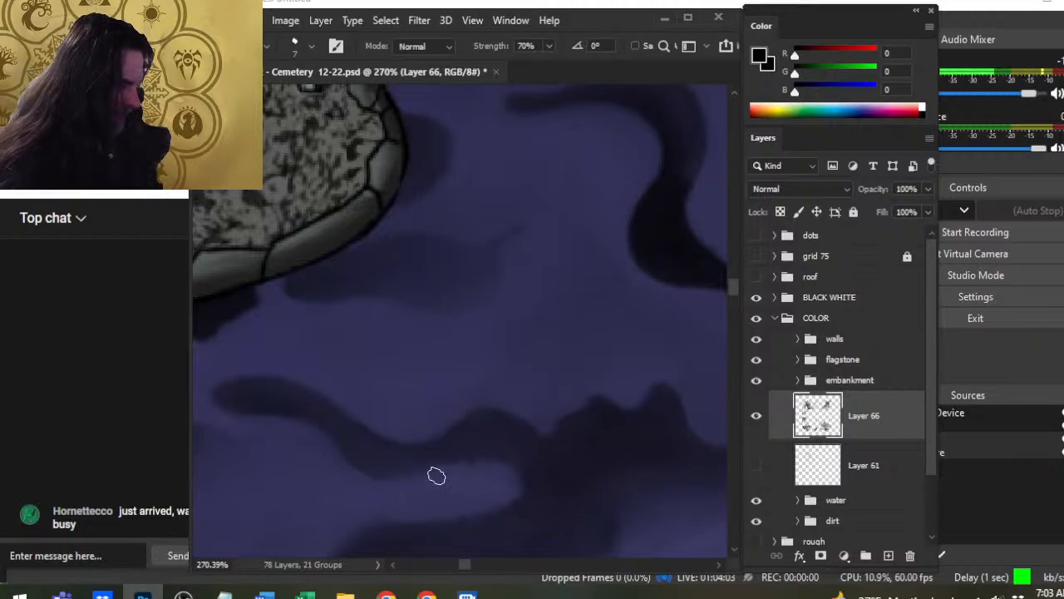
mouse_move(454, 476)
mouse_down()
mouse_move(492, 465)
mouse_move(478, 470)
mouse_up()
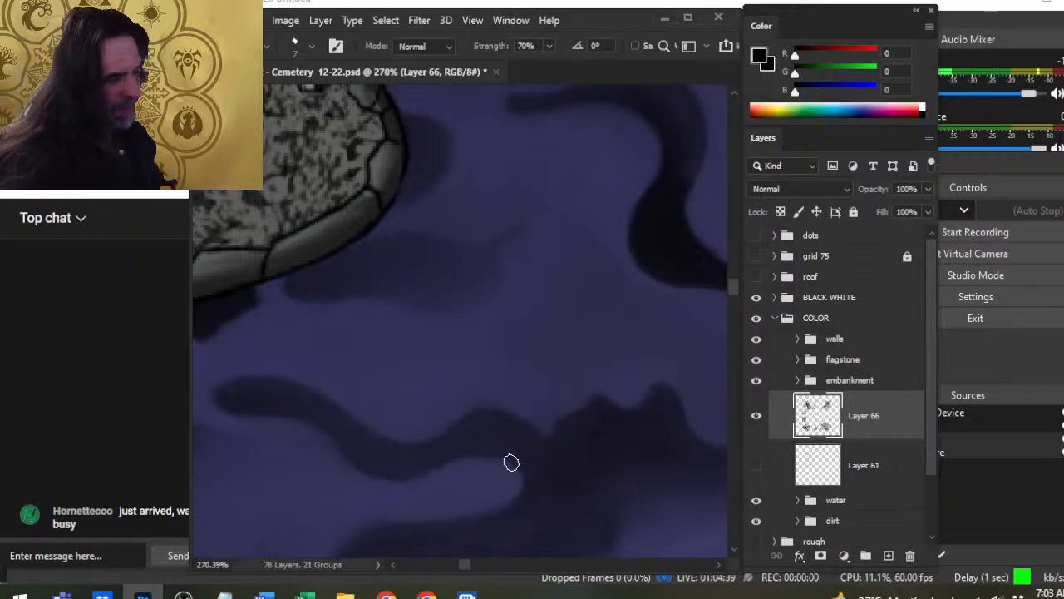
scroll(515, 427, down, 2)
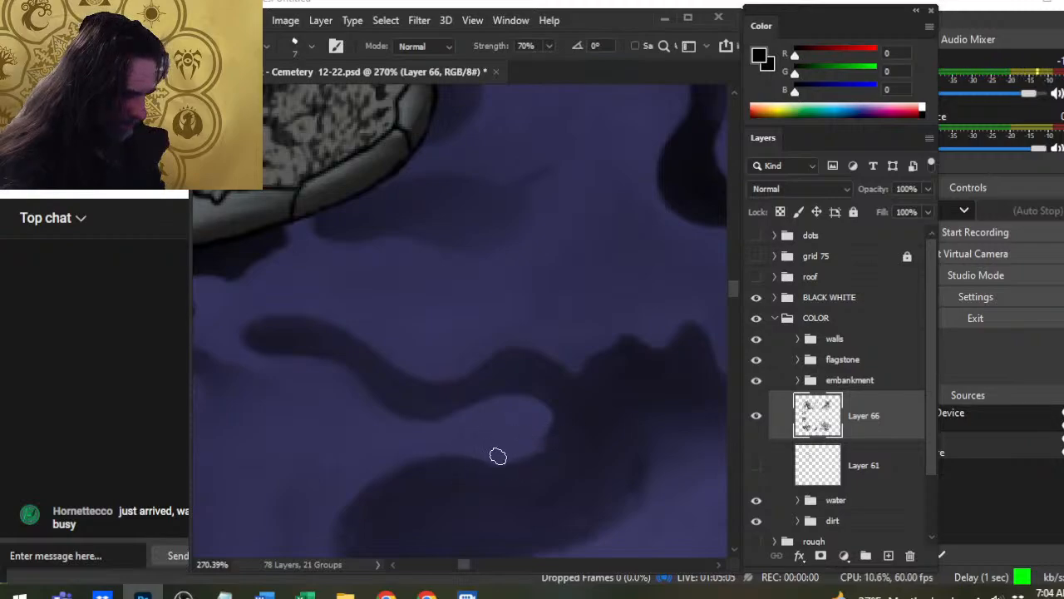
drag(531, 445, 533, 427)
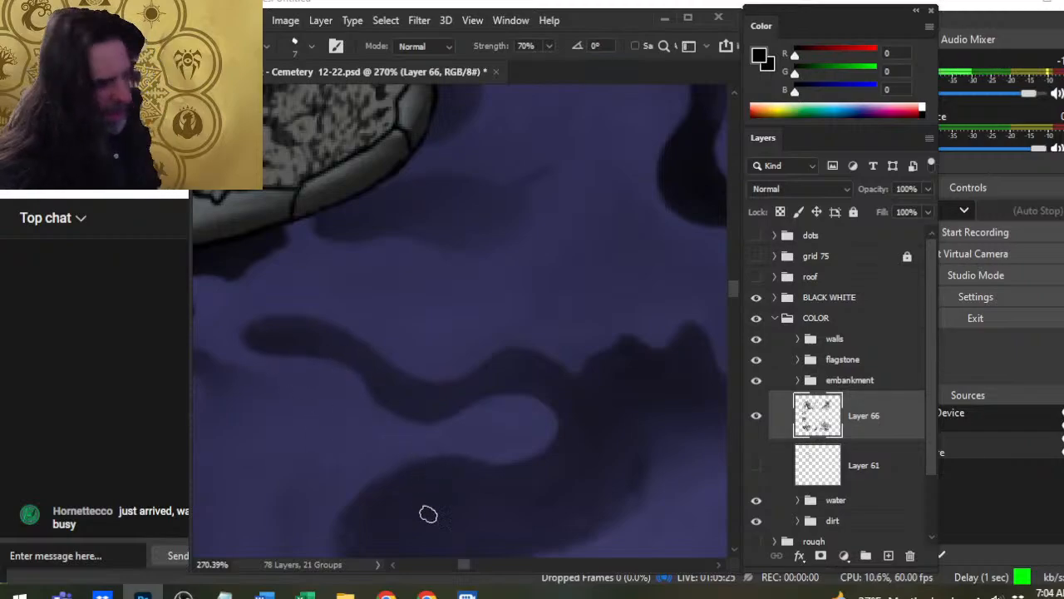
Round off the central shadow's bulbous lower end and smooth its outline with size 7 and 9 smudge brushes at 70% strength
scroll(458, 465, down, 1)
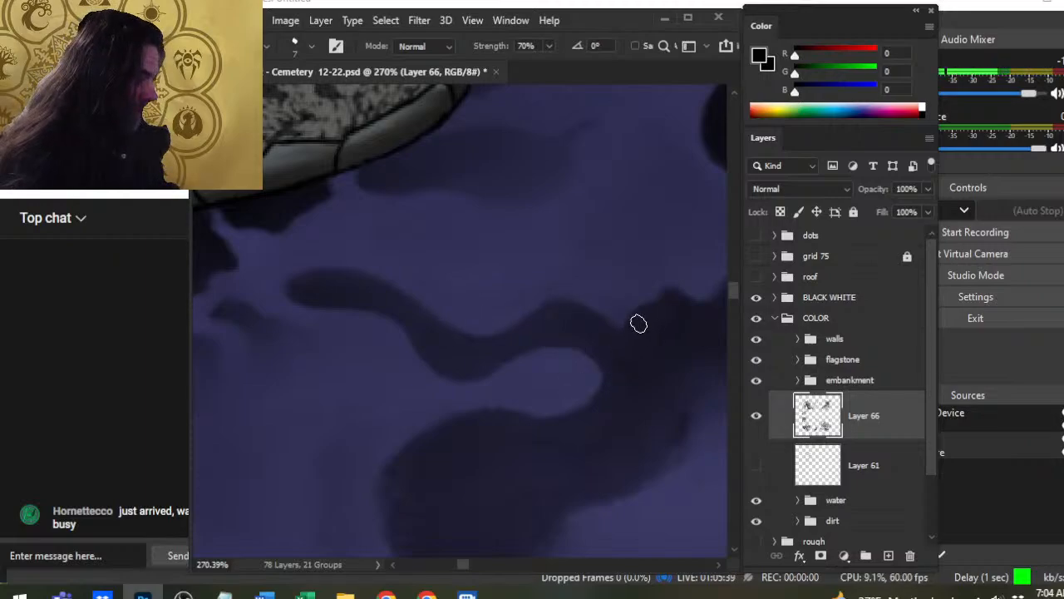
scroll(554, 321, down, 3)
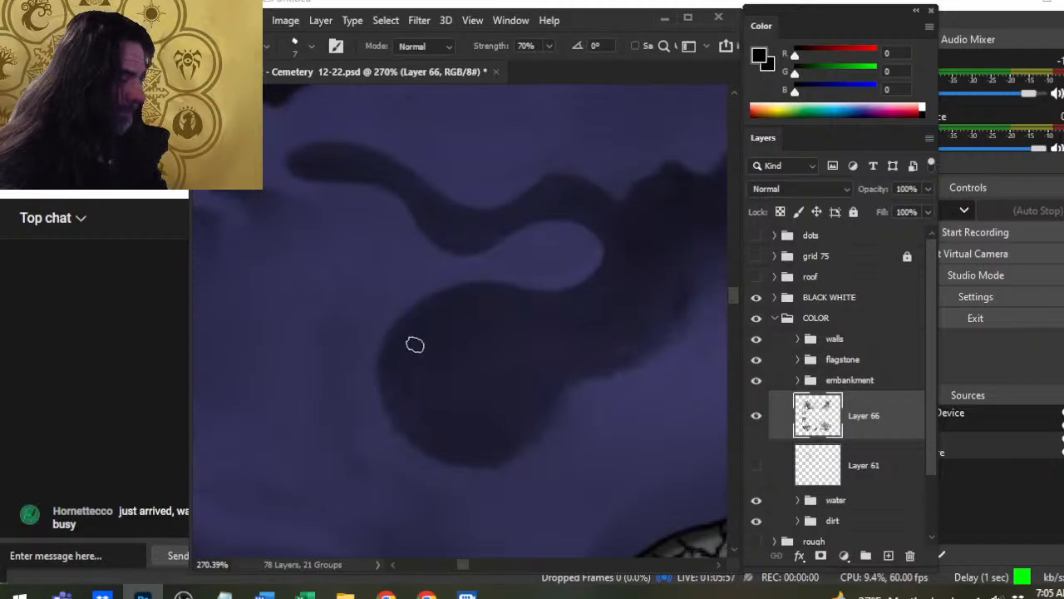
key(bracketright)
key(bracketright)
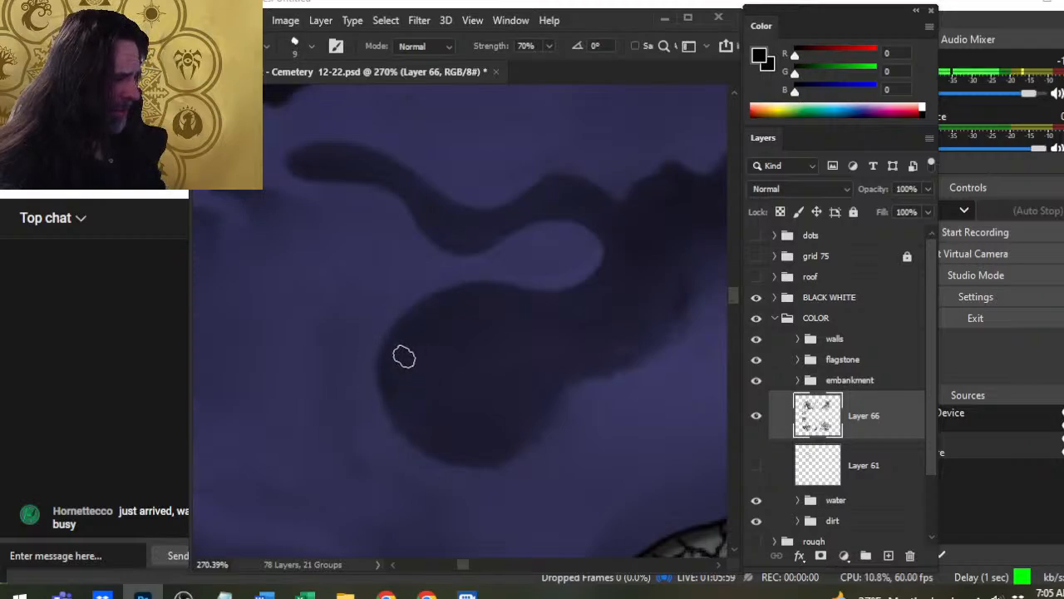
mouse_move(388, 385)
mouse_down()
mouse_move(410, 397)
mouse_move(393, 405)
mouse_move(436, 441)
mouse_move(402, 421)
mouse_move(409, 398)
mouse_move(424, 402)
mouse_move(397, 414)
mouse_move(443, 427)
mouse_move(397, 419)
mouse_move(455, 437)
mouse_move(406, 436)
mouse_move(466, 440)
mouse_move(414, 446)
mouse_move(435, 432)
mouse_move(420, 450)
mouse_move(442, 430)
mouse_move(419, 442)
mouse_move(469, 435)
mouse_move(441, 452)
mouse_move(487, 431)
mouse_move(441, 451)
mouse_move(481, 448)
mouse_move(405, 430)
mouse_move(518, 495)
mouse_move(581, 400)
mouse_move(555, 452)
mouse_move(563, 398)
mouse_move(517, 409)
mouse_move(553, 386)
mouse_move(542, 390)
mouse_move(570, 342)
mouse_move(581, 361)
mouse_move(560, 379)
mouse_move(631, 358)
mouse_move(575, 371)
mouse_move(633, 343)
mouse_move(598, 368)
mouse_move(612, 365)
mouse_move(647, 335)
mouse_move(630, 354)
mouse_move(648, 344)
mouse_move(673, 278)
mouse_move(585, 310)
mouse_move(653, 278)
mouse_move(633, 296)
mouse_move(640, 290)
mouse_move(638, 321)
mouse_move(586, 333)
mouse_move(510, 289)
mouse_move(542, 320)
mouse_move(519, 396)
mouse_move(510, 316)
mouse_move(540, 351)
mouse_move(548, 339)
mouse_move(494, 339)
mouse_move(522, 348)
mouse_move(420, 361)
mouse_move(490, 418)
mouse_move(450, 448)
mouse_up()
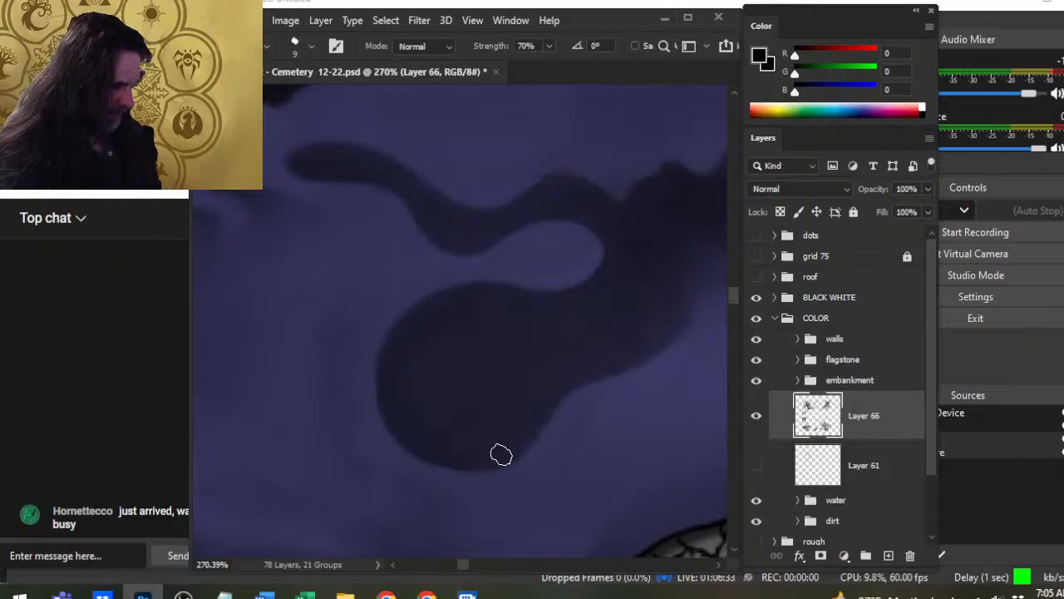
mouse_move(530, 402)
mouse_down()
mouse_move(627, 350)
mouse_move(594, 396)
mouse_move(657, 382)
mouse_move(596, 417)
mouse_up()
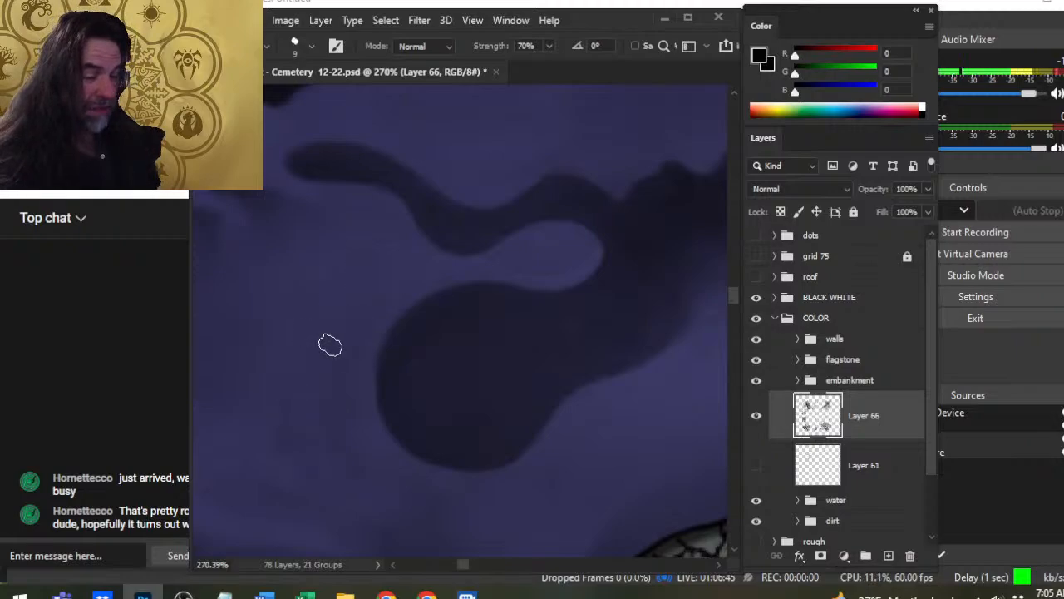
Refine the wavy shadows reaching out from the pool's left bank with size 8 and 5 smudge brushes at 70% strength
drag(285, 444, 420, 386)
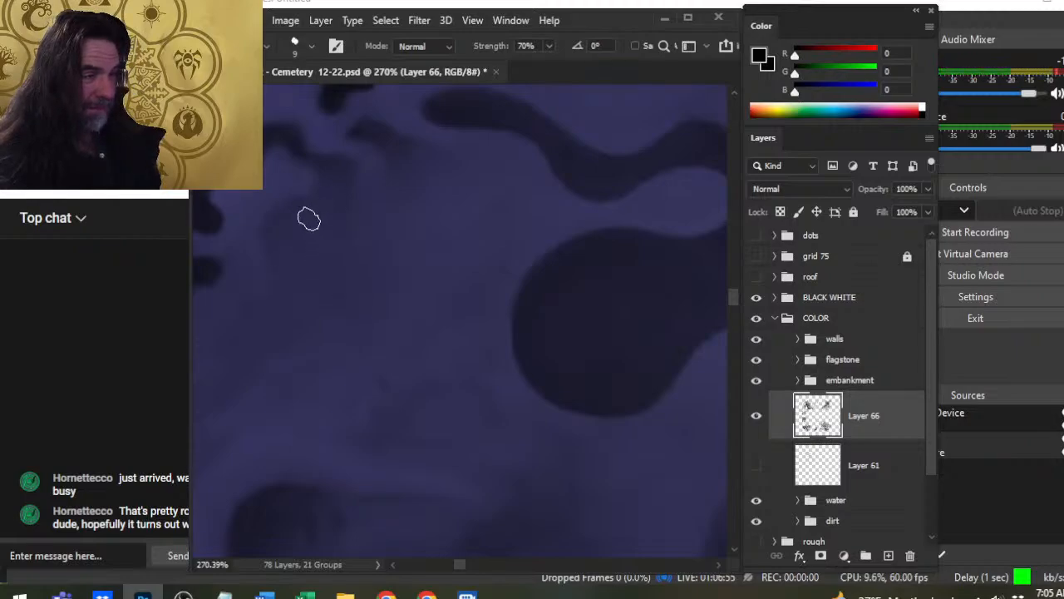
drag(260, 266, 442, 316)
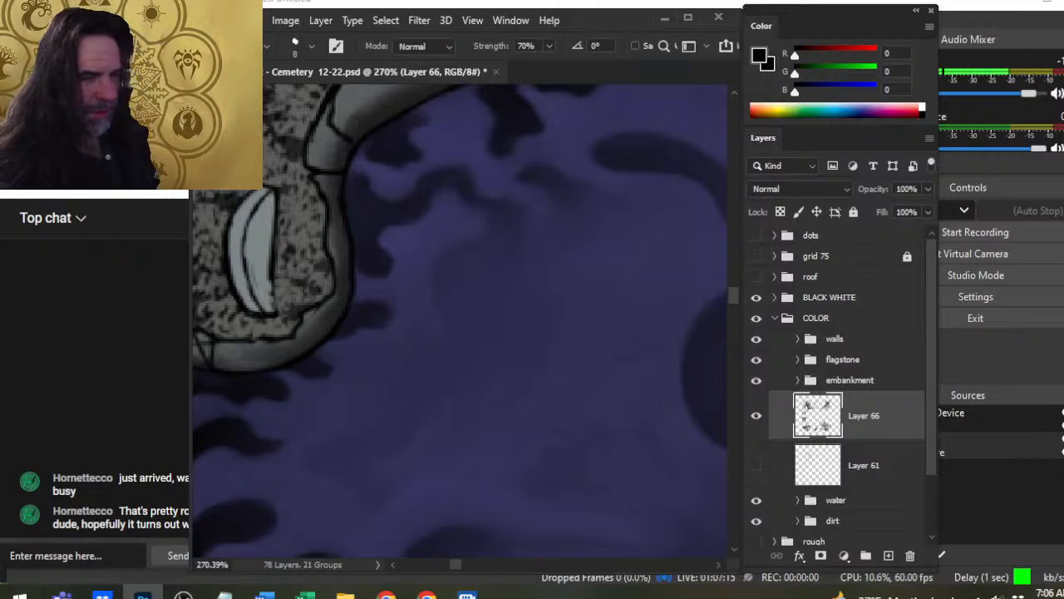
key(alt+Tab)
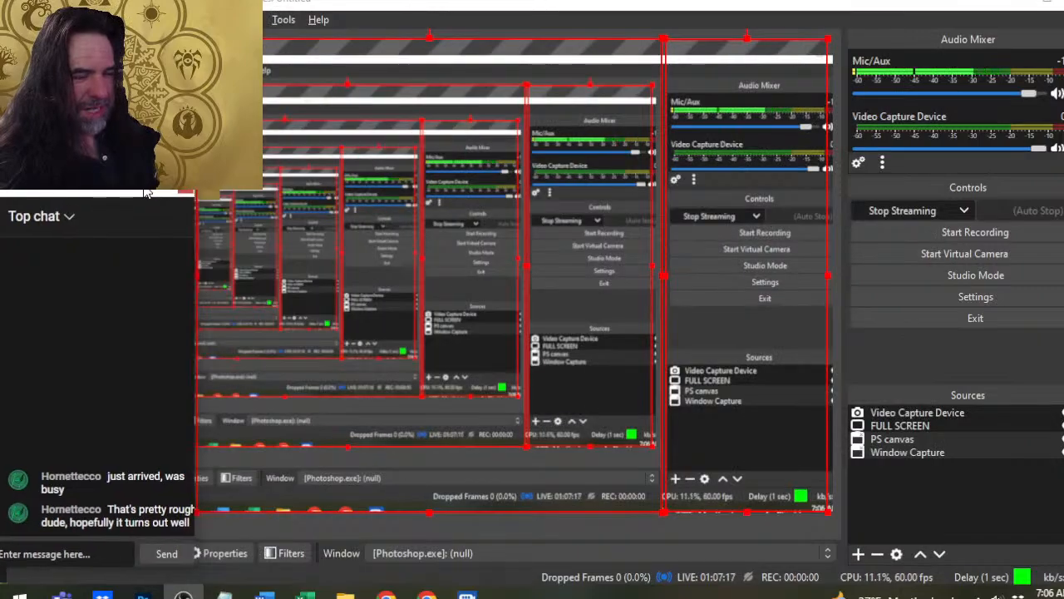
key(alt+Tab)
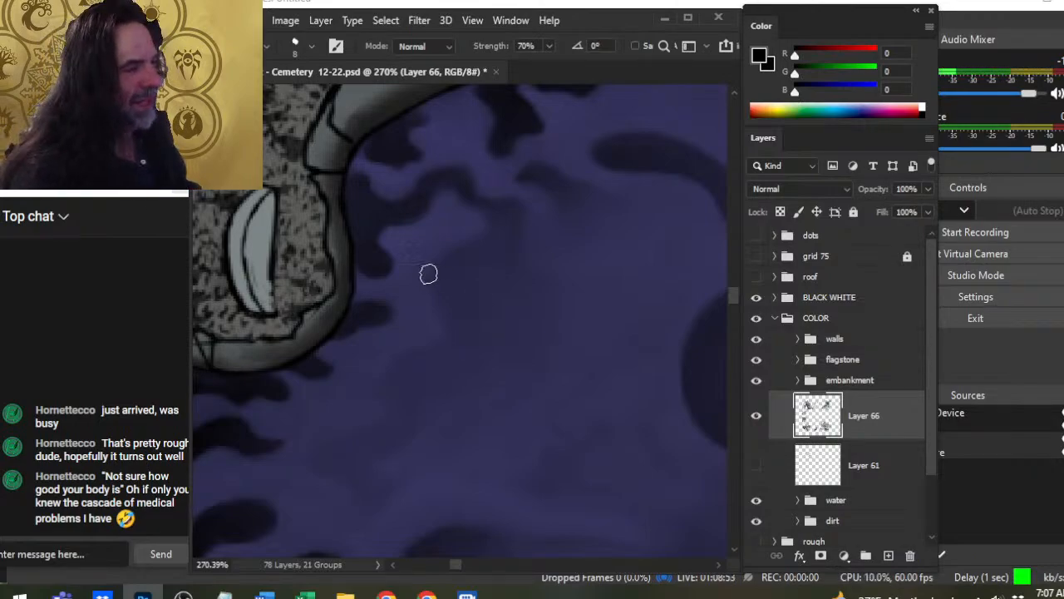
key(bracketleft)
key(bracketleft)
key(bracketleft)
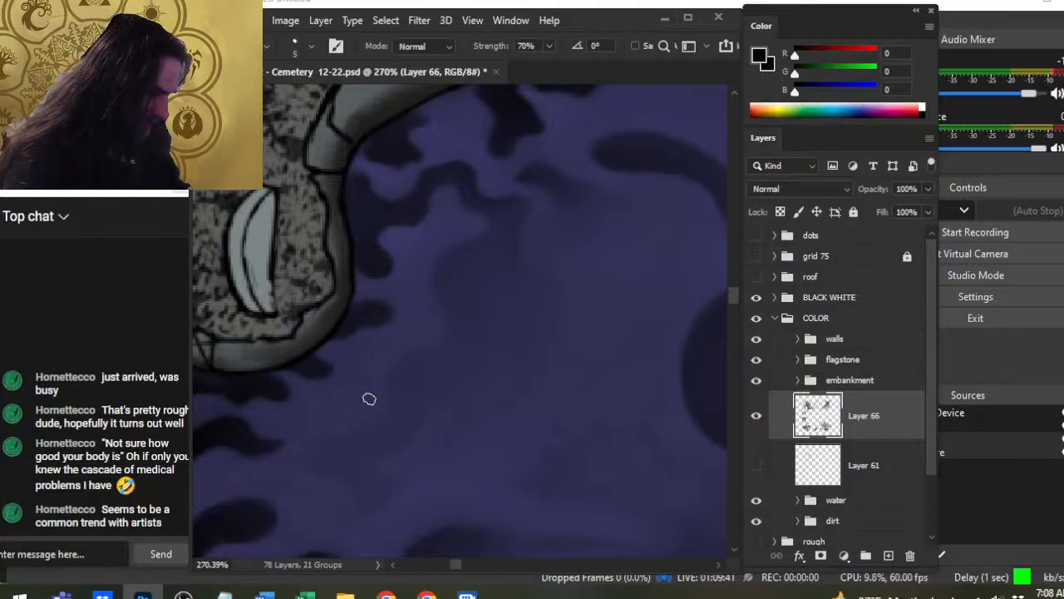
Examine the smudged swirls from a distance and compare them with the shading of the other purple pools across the map
key(ctrl+space)
mouse_move(555, 432)
mouse_down()
mouse_move(490, 395)
mouse_move(435, 254)
mouse_move(449, 308)
mouse_up()
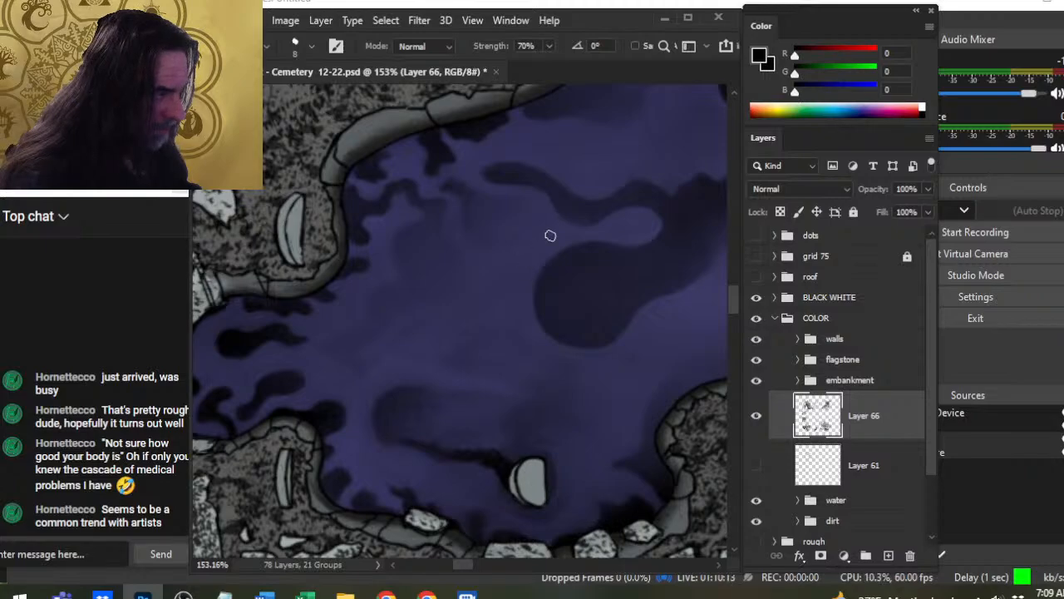
key(z)
scroll(488, 269, down, 6)
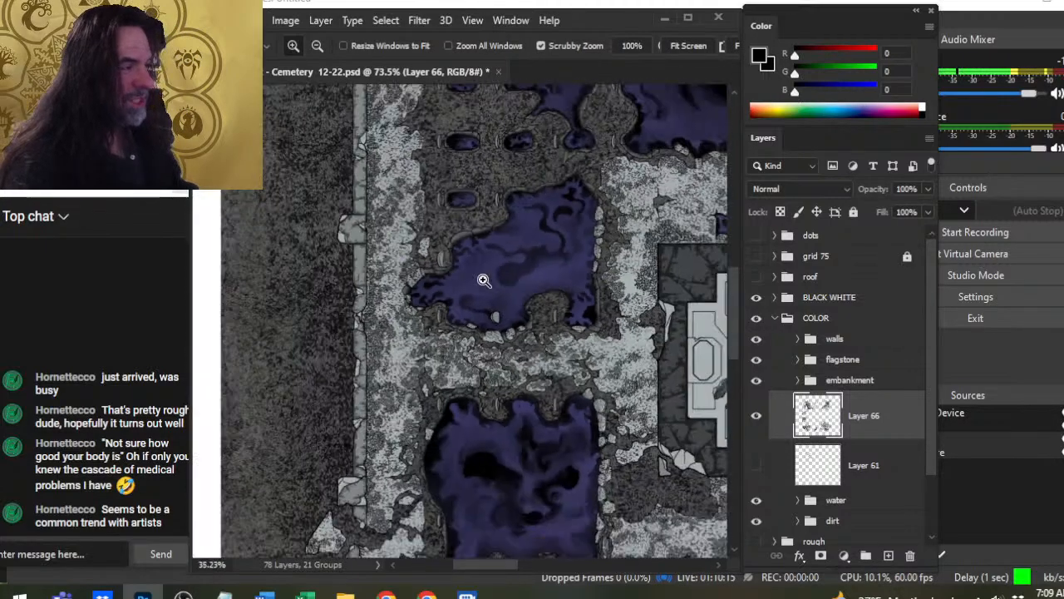
drag(585, 341, 479, 413)
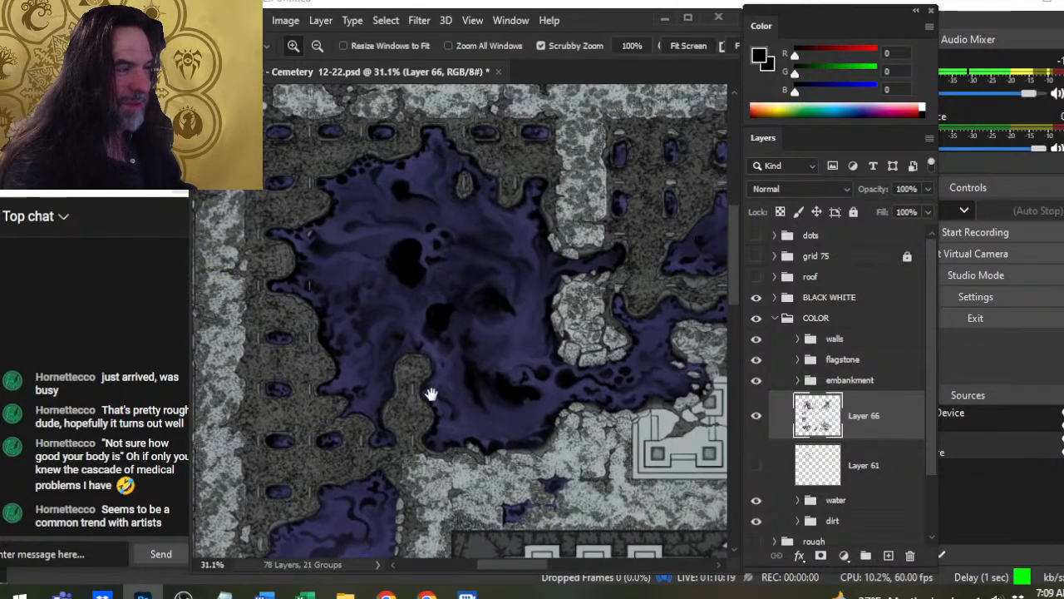
drag(430, 394, 432, 391)
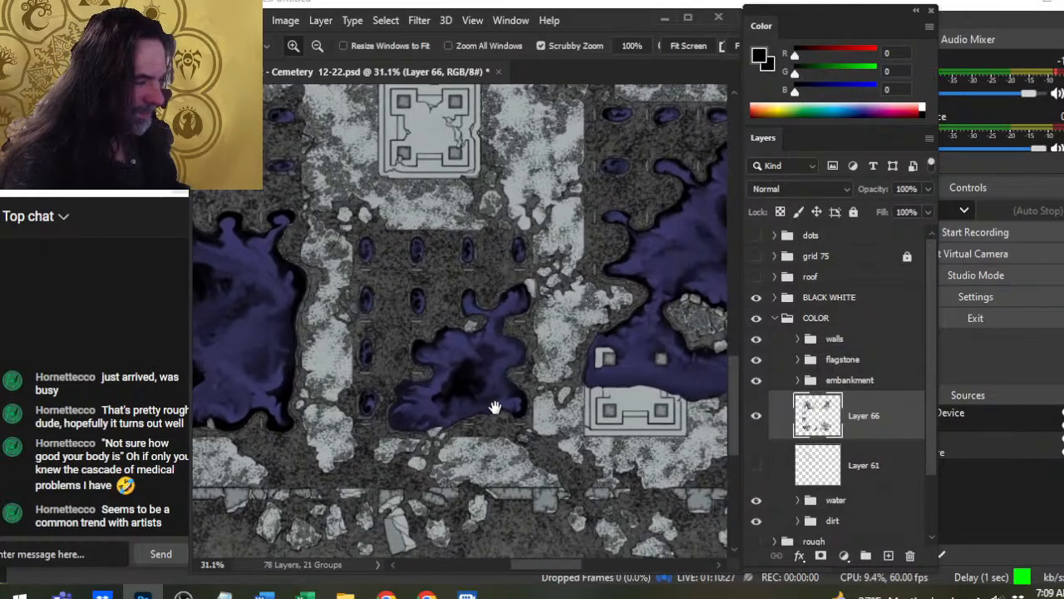
drag(495, 408, 466, 377)
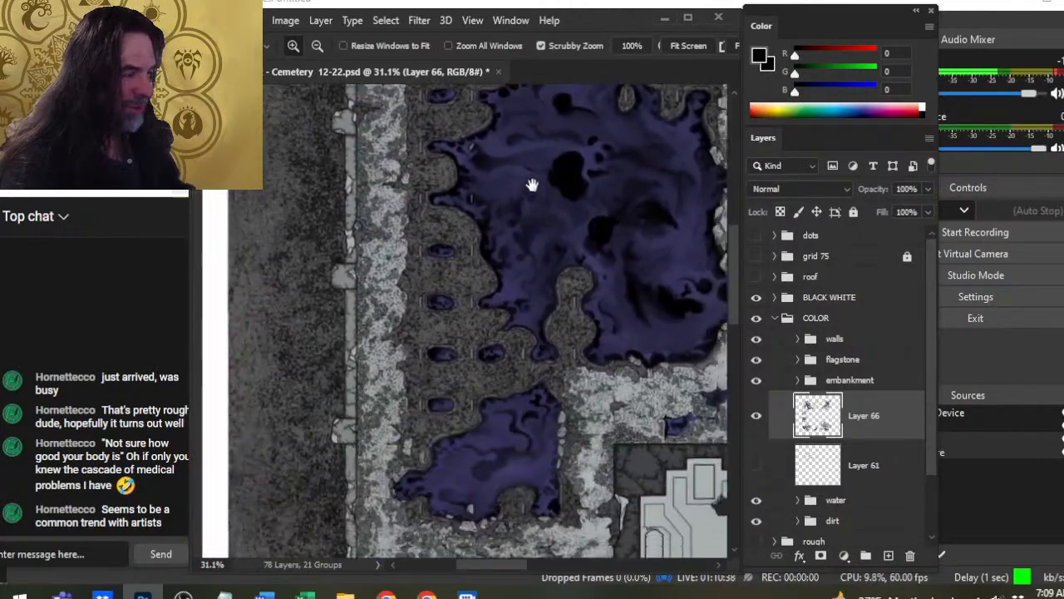
drag(533, 184, 511, 157)
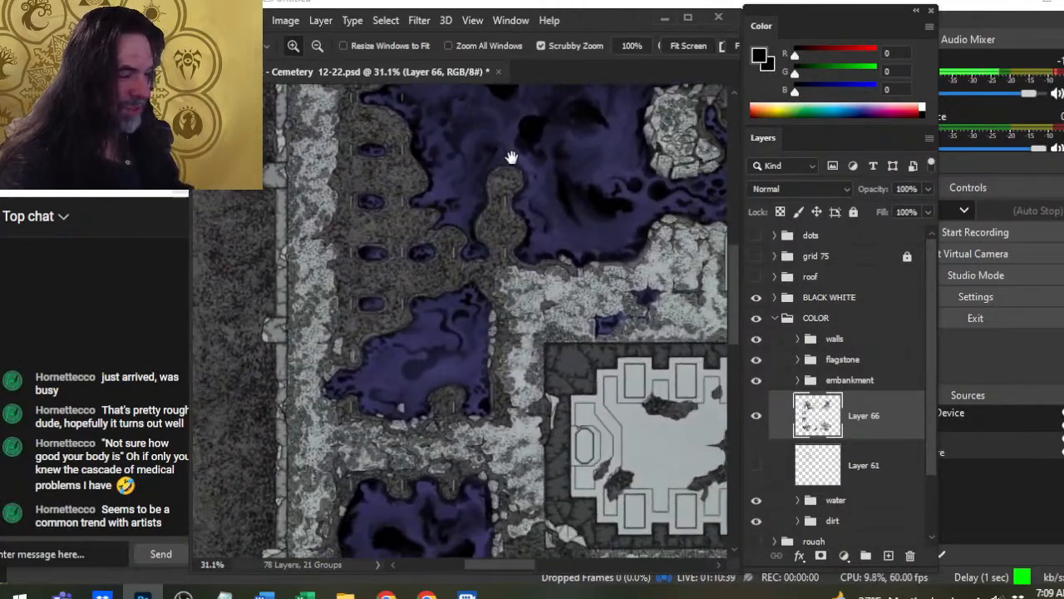
ctrl+click(494, 325)
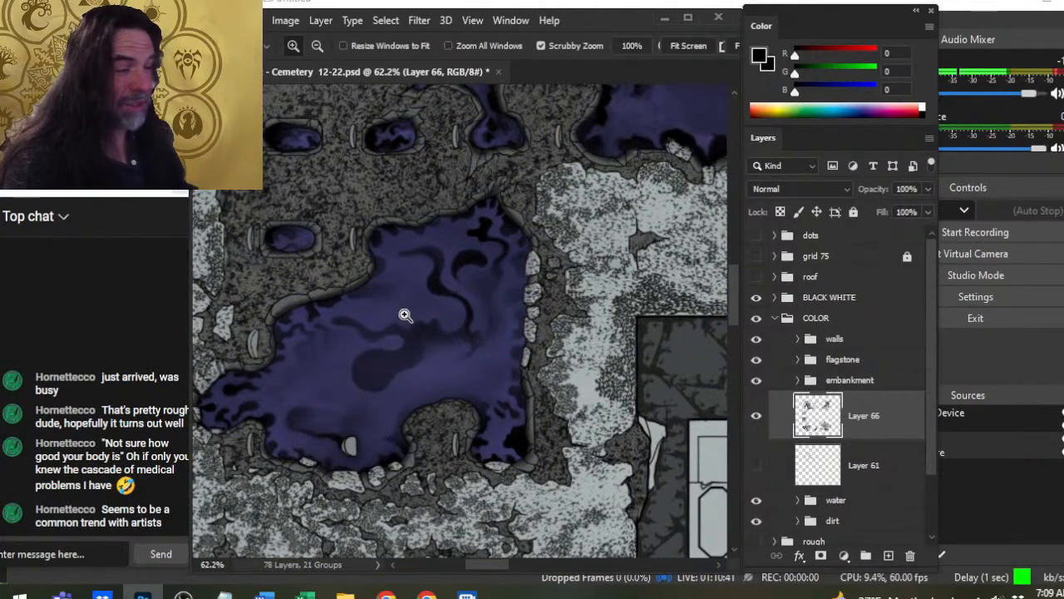
drag(353, 306, 447, 378)
scroll(438, 357, down, 2)
key(r)
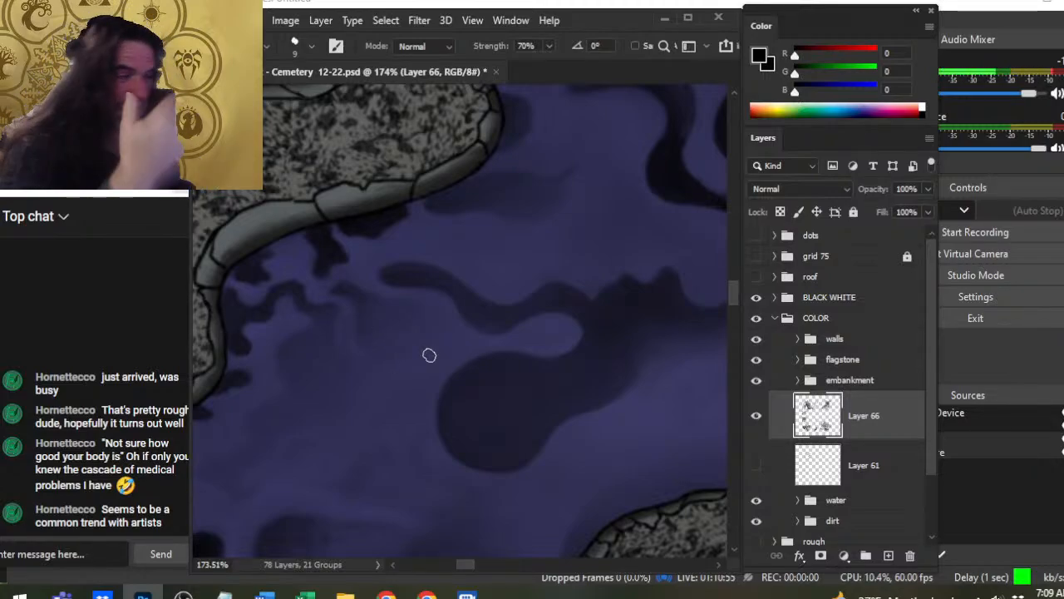
drag(562, 372, 466, 284)
drag(584, 349, 467, 356)
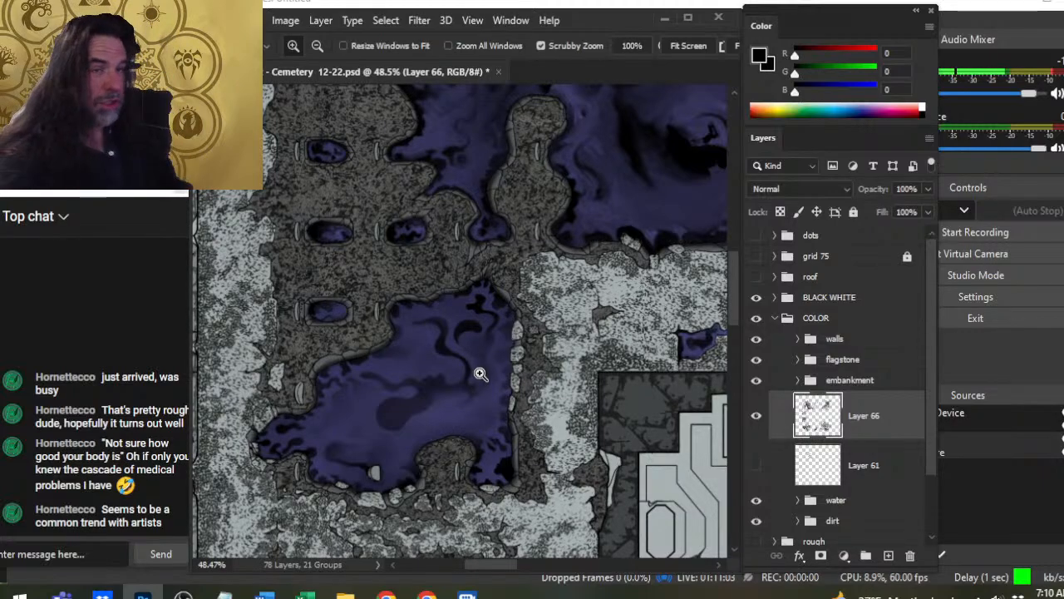
Blend the central shadow's lower right edge and touch up its upper edge with size 15 and 9 smudge brushes at 40% strength
drag(435, 418, 454, 423)
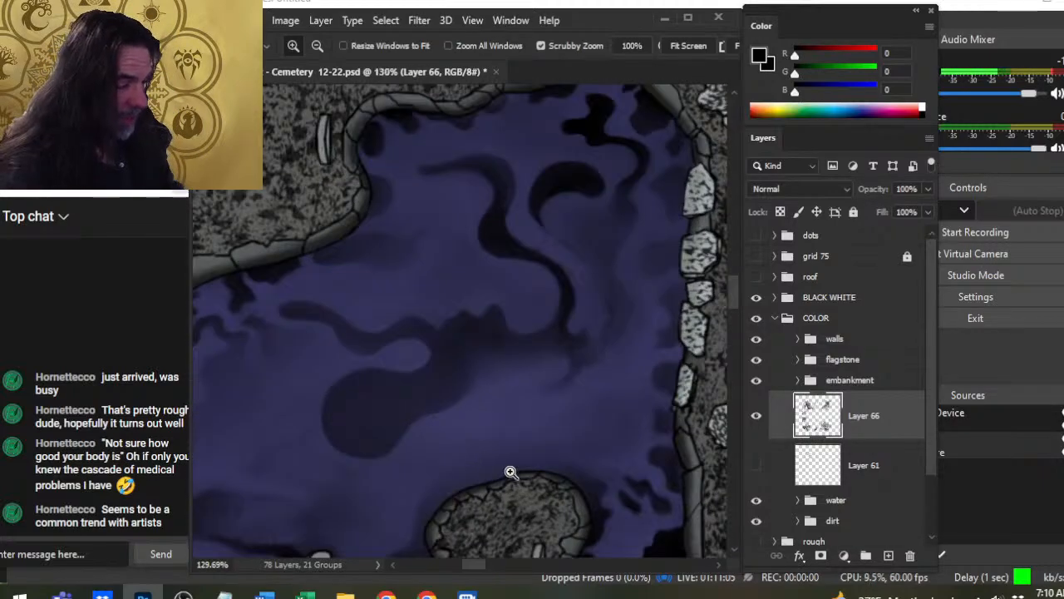
key(r)
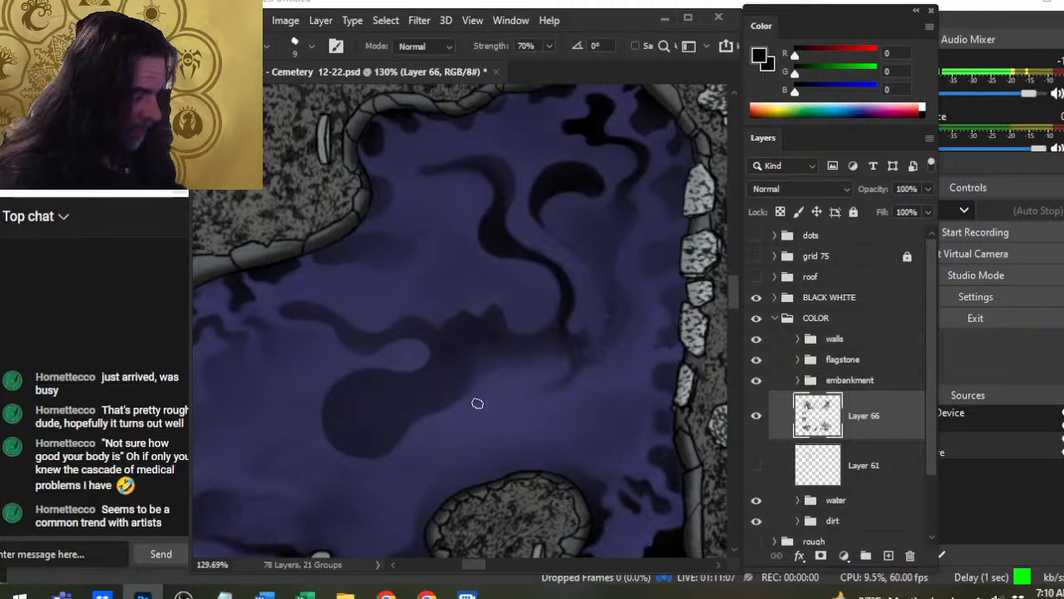
key(bracketright)
key(2)
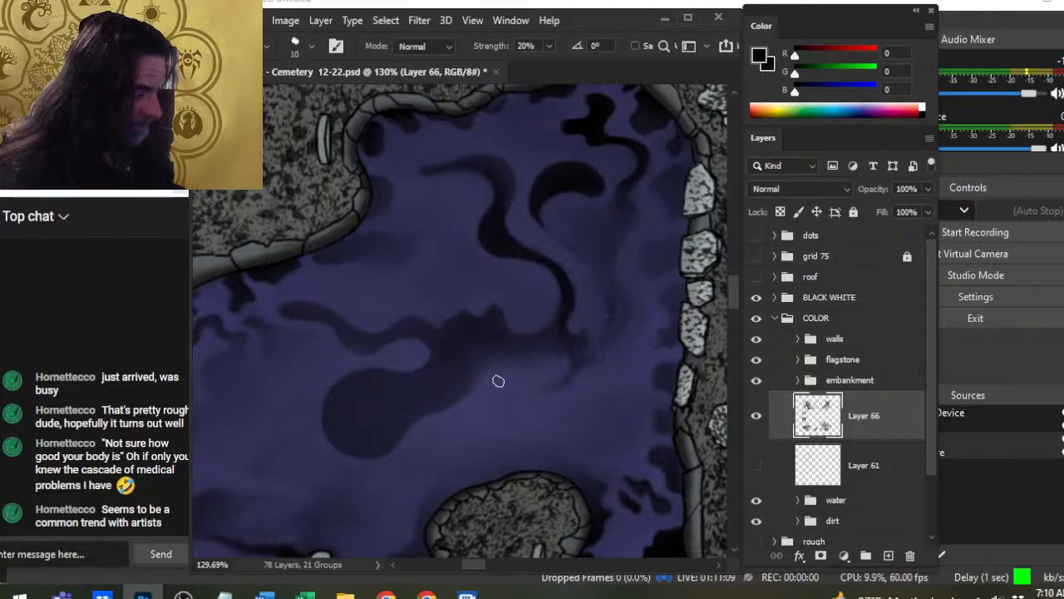
key(bracketright)
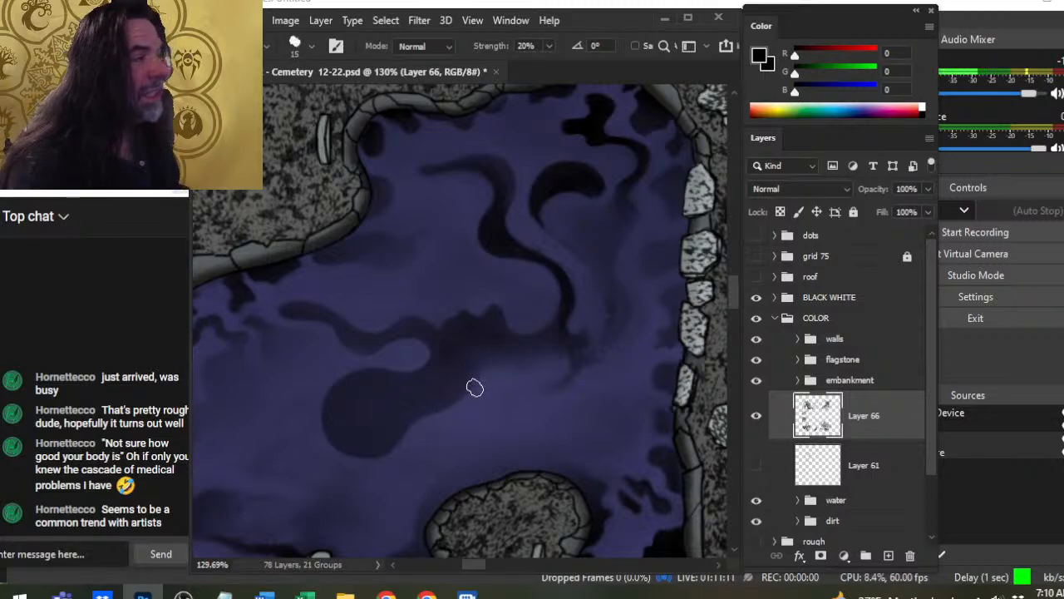
key(4)
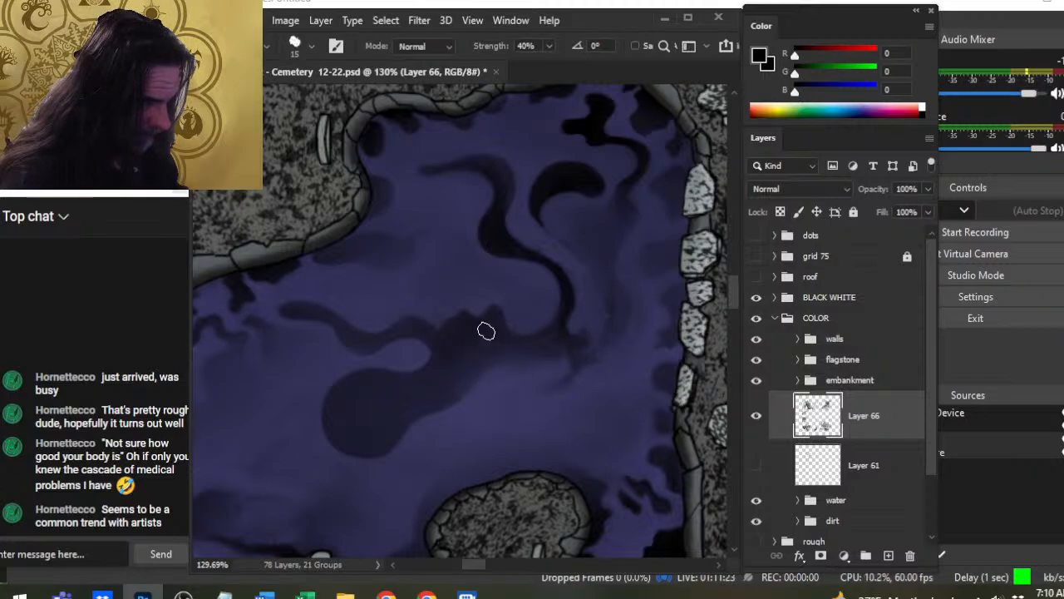
key(bracketleft)
key(bracketleft)
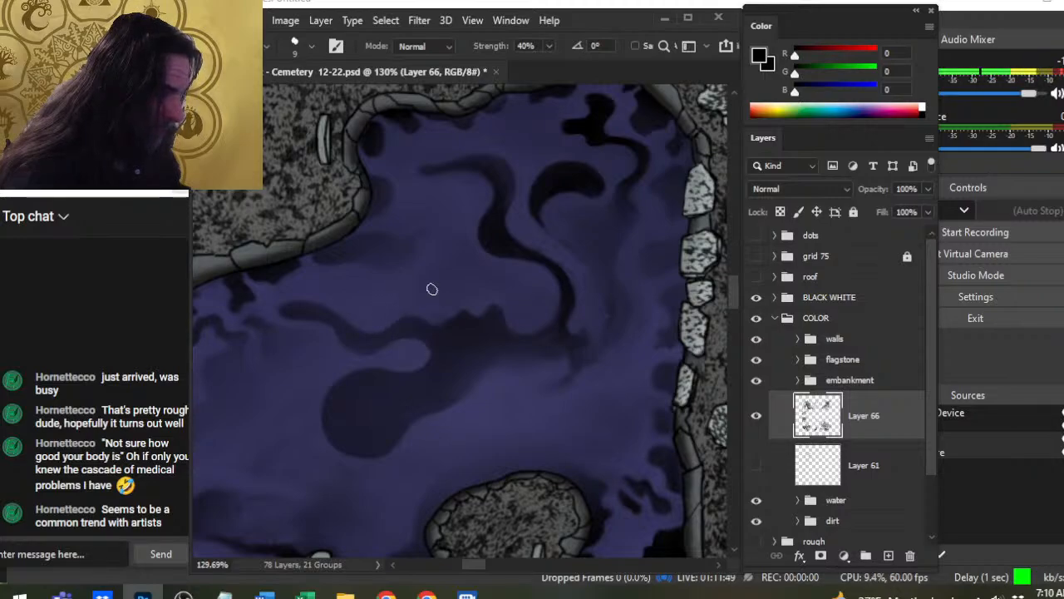
Soften the water between the long S-shaped swirl and the crescent's tail with size 15 and 8 smudge brushes at 40% strength
key(bracketright)
key(bracketright)
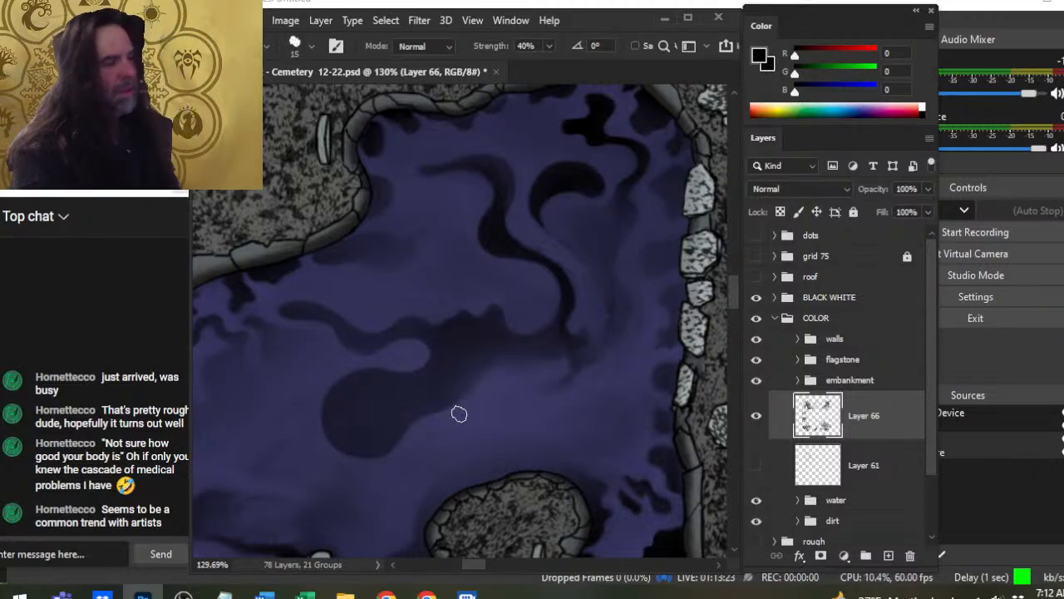
key(z)
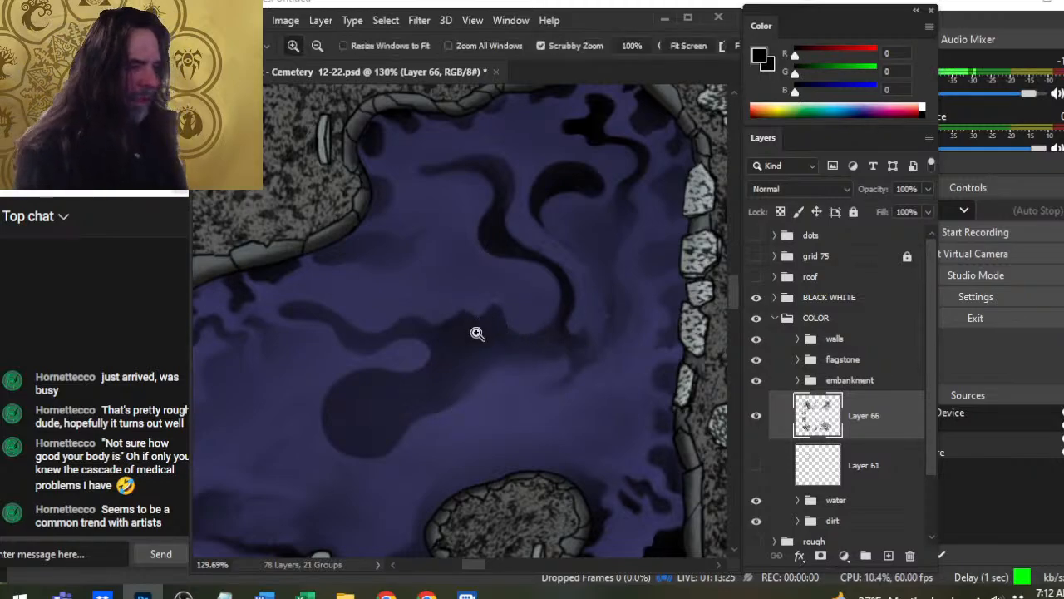
drag(477, 336, 612, 461)
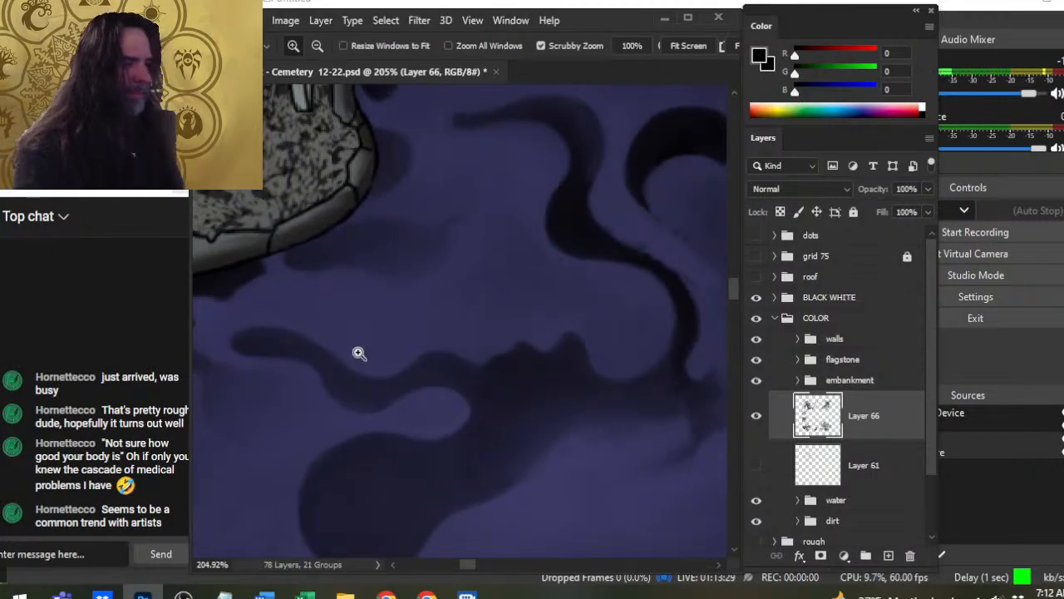
key(r)
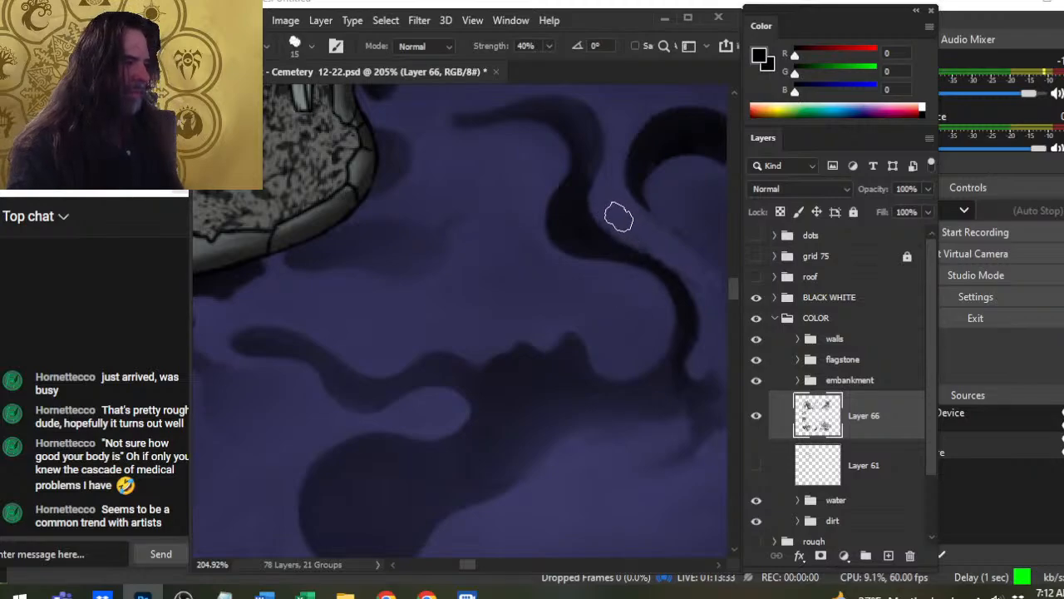
drag(630, 233, 447, 325)
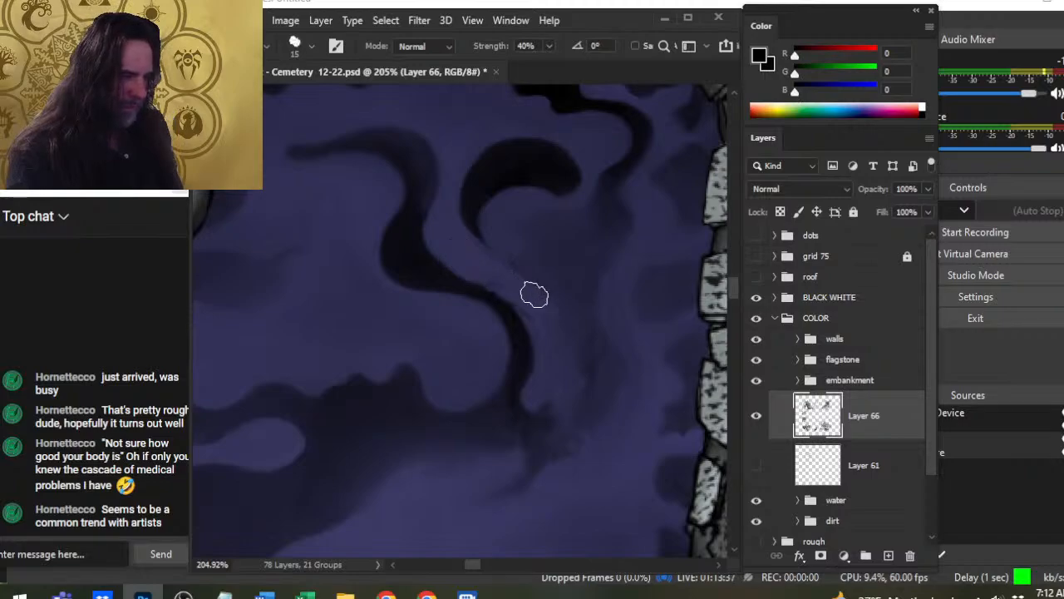
key(bracketleft)
key(bracketleft)
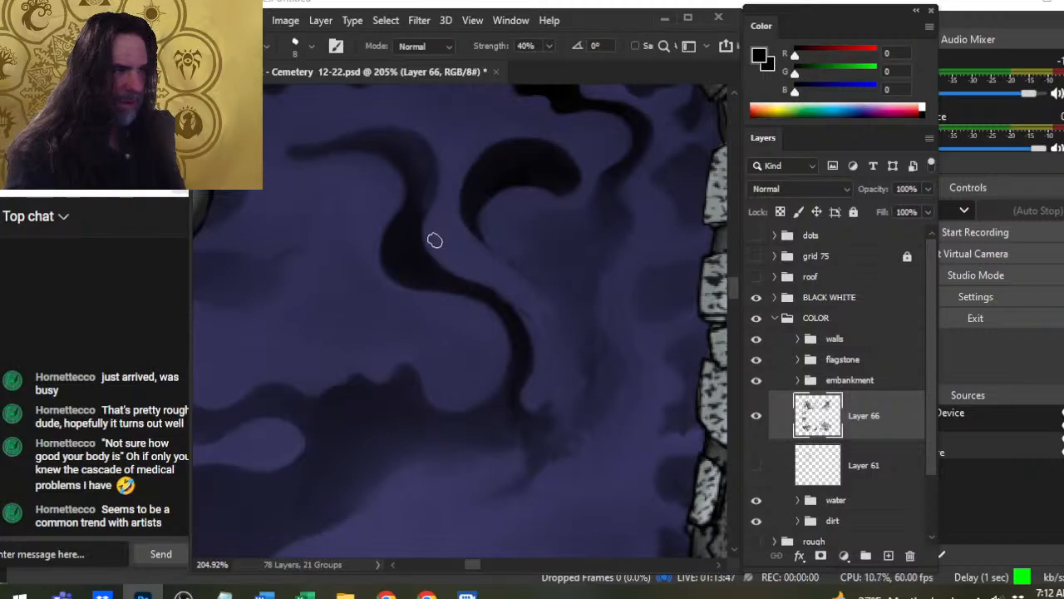
Darken the S-shaped swirl's upper bend with a colour sampled from it (RGB 11, 11, 20) and blend it using a size 8 smudge brush
drag(439, 231, 478, 316)
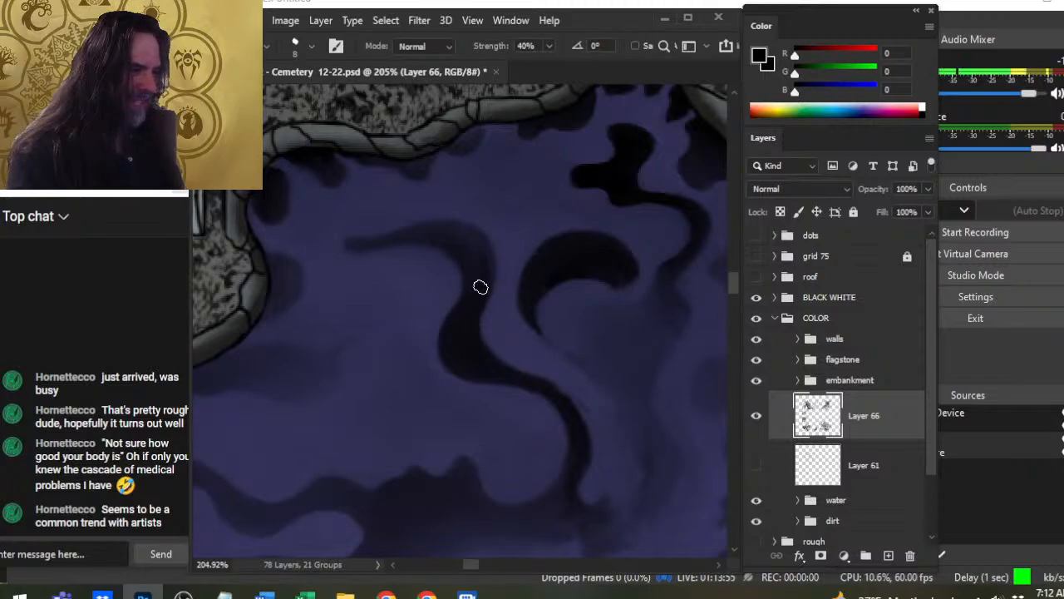
key(b)
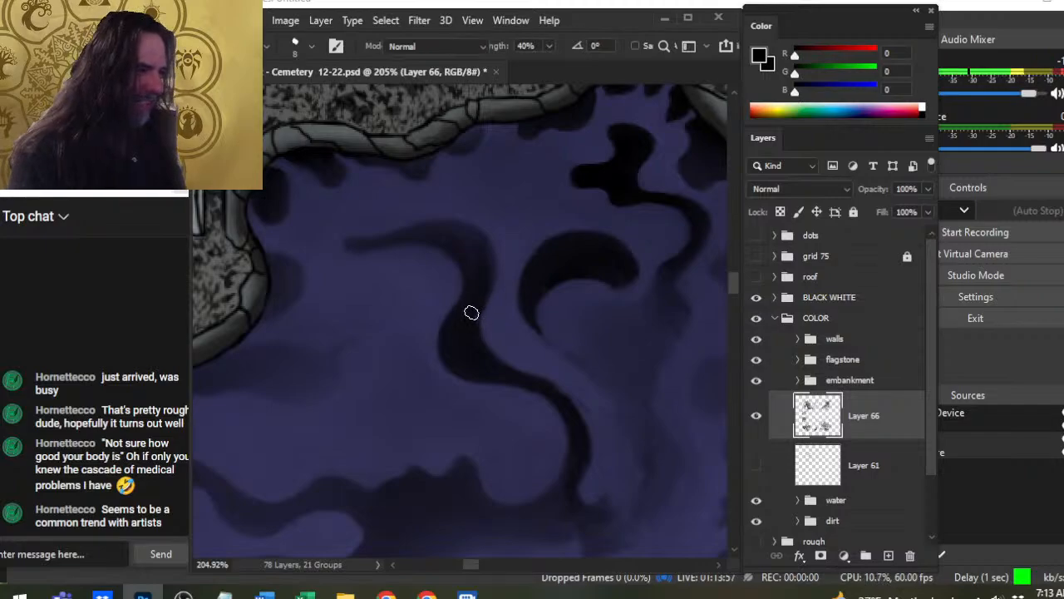
alt+click(471, 312)
key(bracketleft)
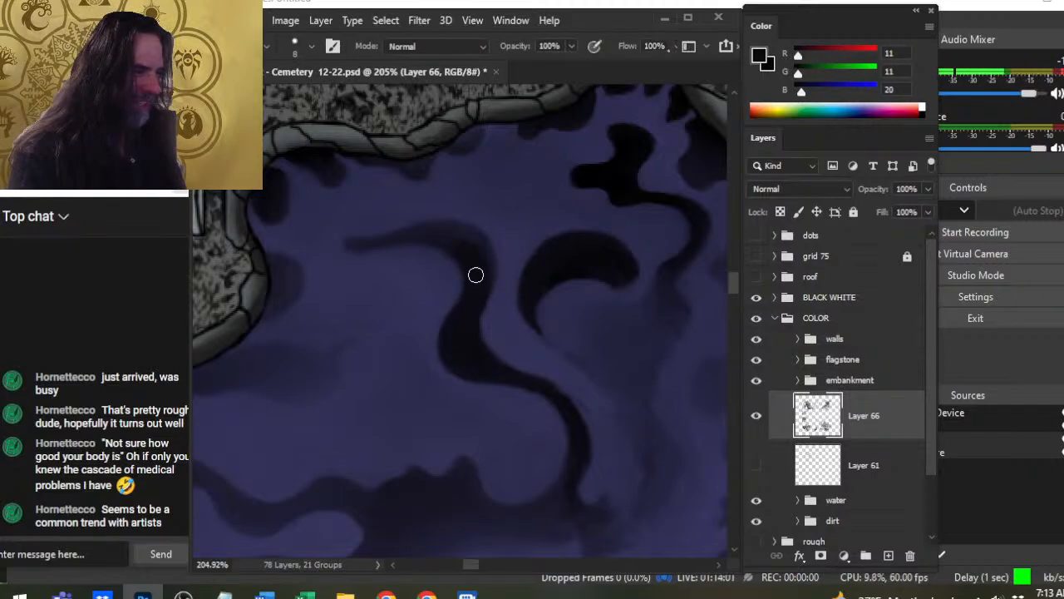
key(r)
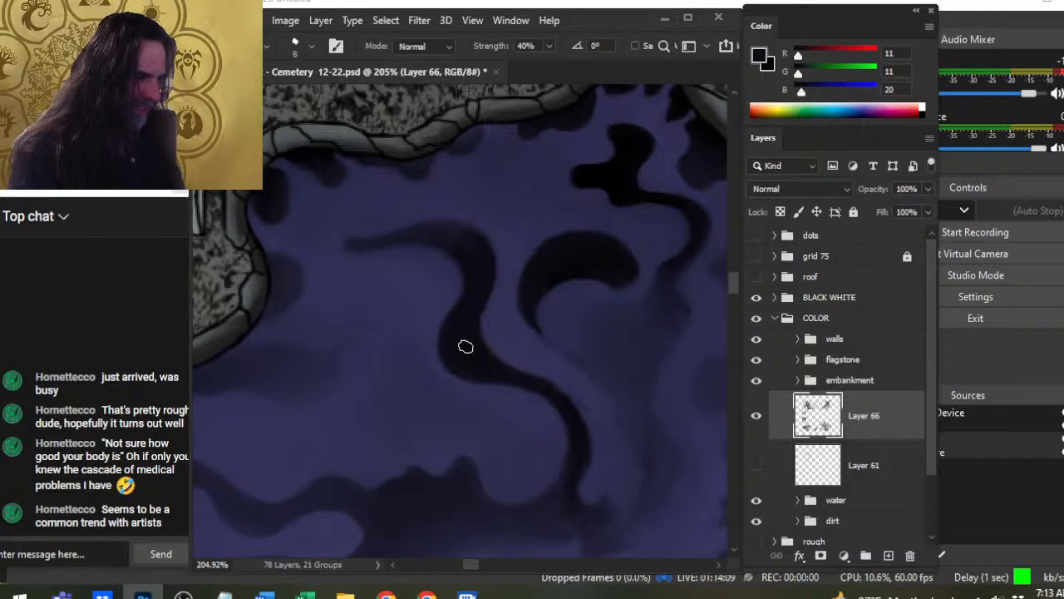
mouse_move(455, 346)
mouse_down()
mouse_move(469, 264)
mouse_move(454, 300)
mouse_up()
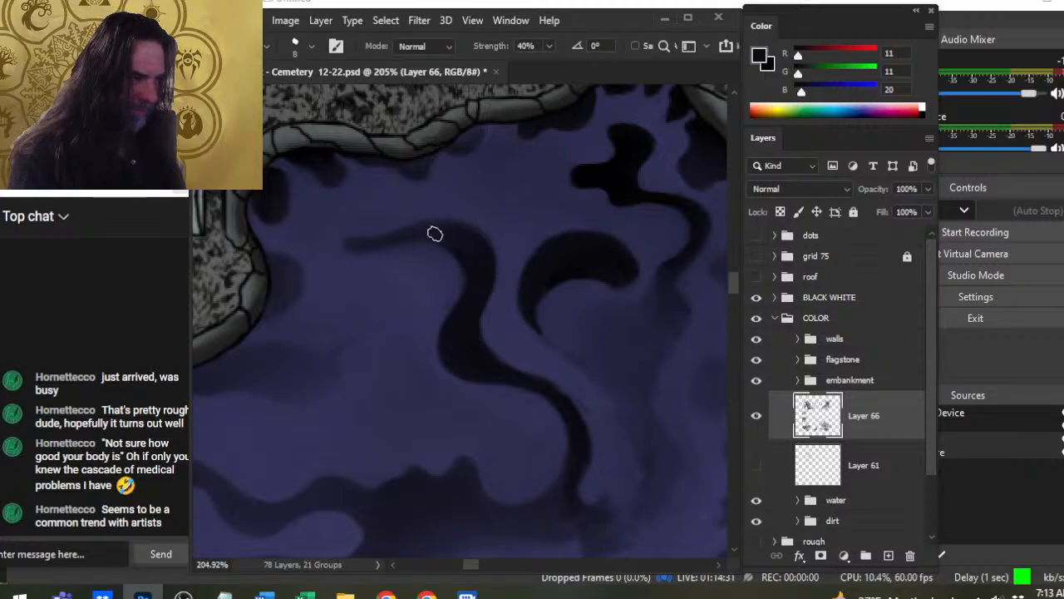
Reshape the swirl's upper bend and tapering left tip into a fuller, smoother curve with a size 5 smudge brush at 40% strength
key(ctrl+space)
drag(440, 247, 499, 289)
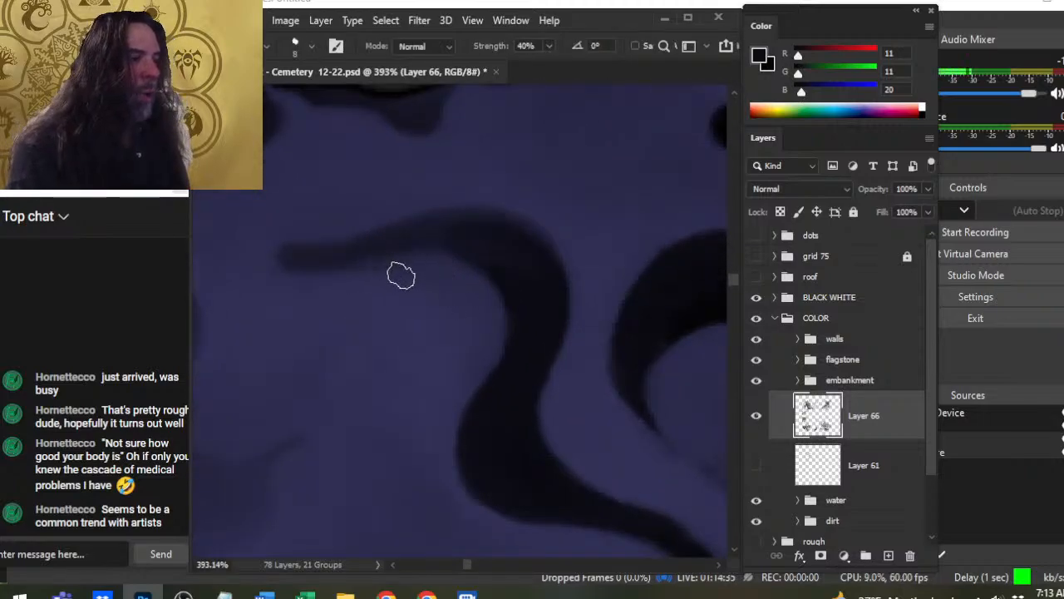
key(bracketleft)
key(bracketleft)
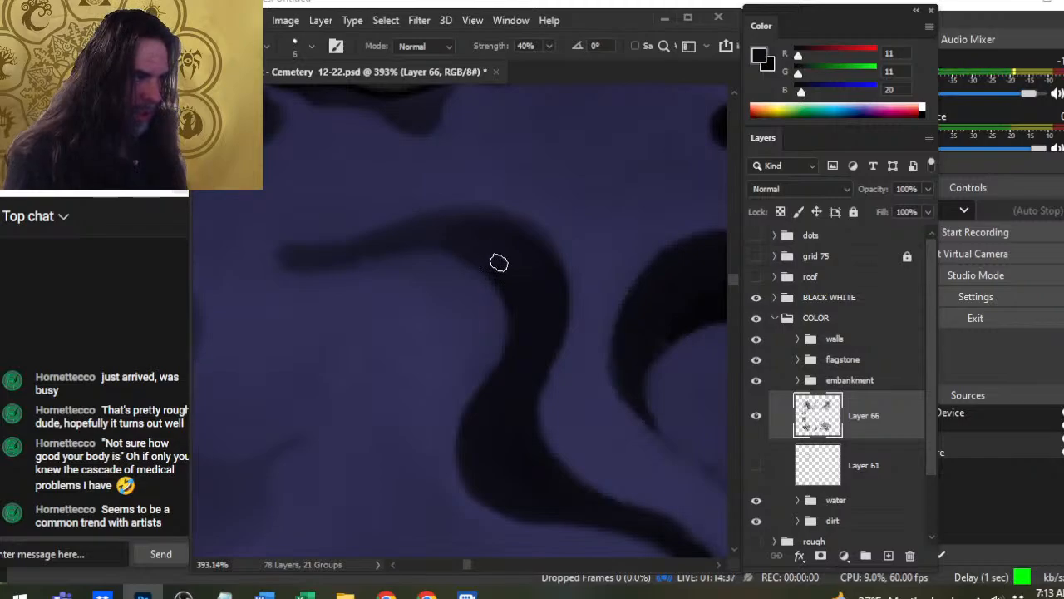
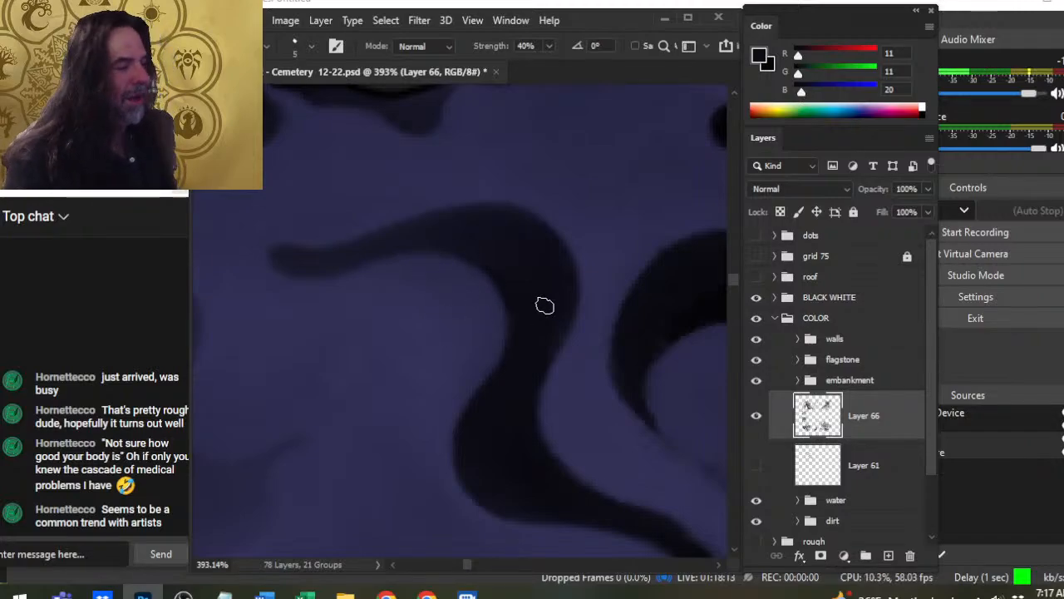
Smooth the edges along the swirl's upper and middle bends with a size 7 smudge brush at 40% strength
scroll(557, 333, down, 1)
key(bracketright)
key(bracketright)
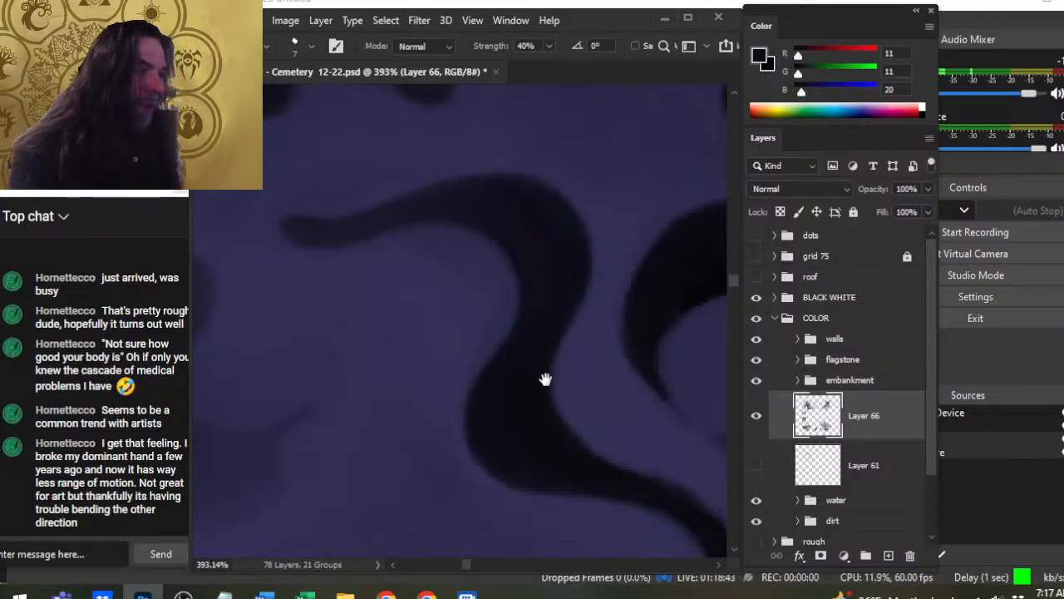
drag(546, 375, 483, 339)
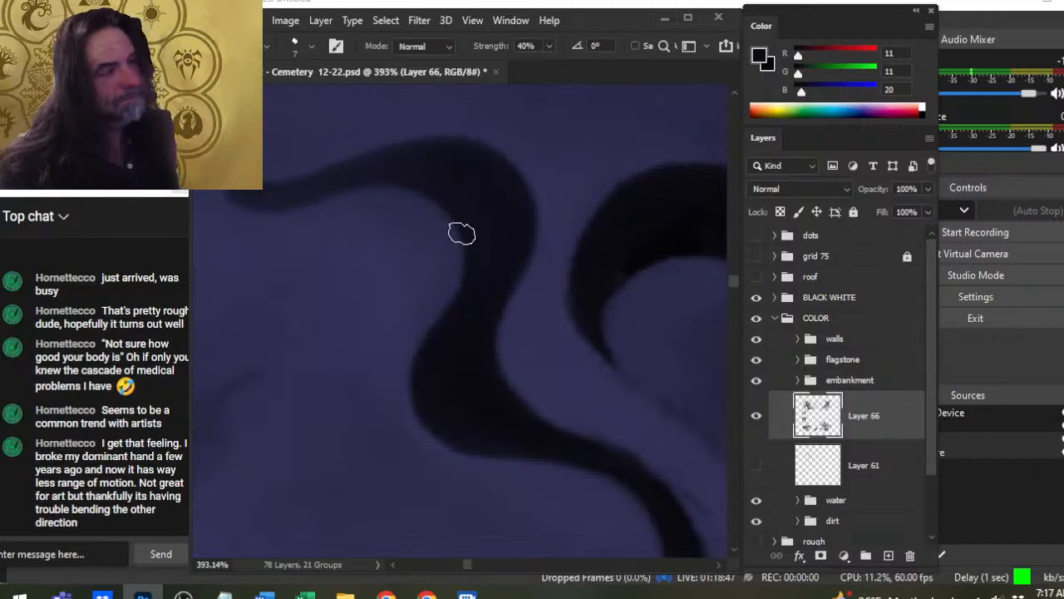
drag(542, 376, 422, 307)
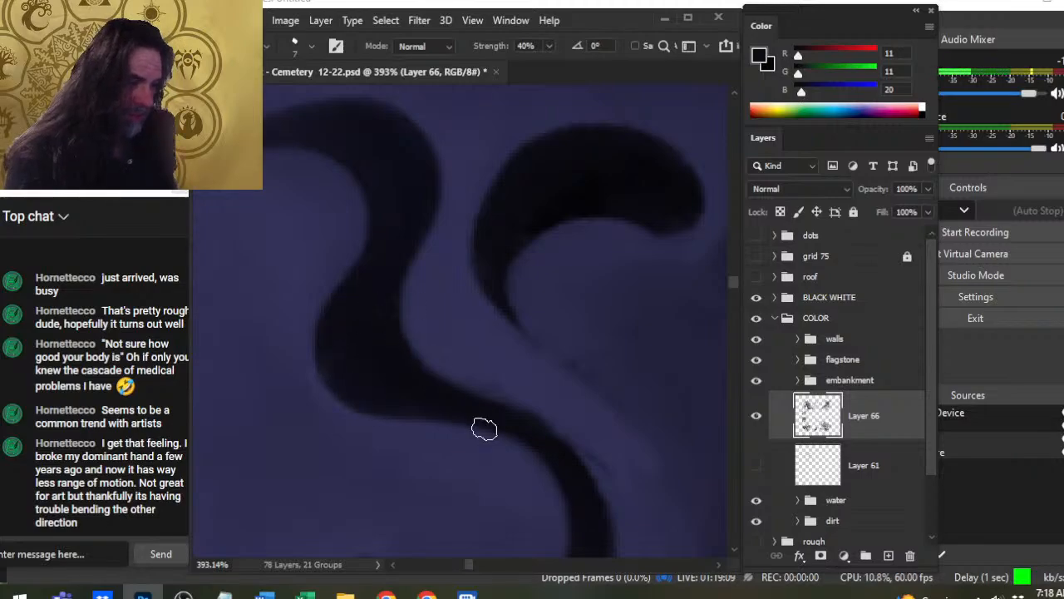
drag(487, 423, 427, 363)
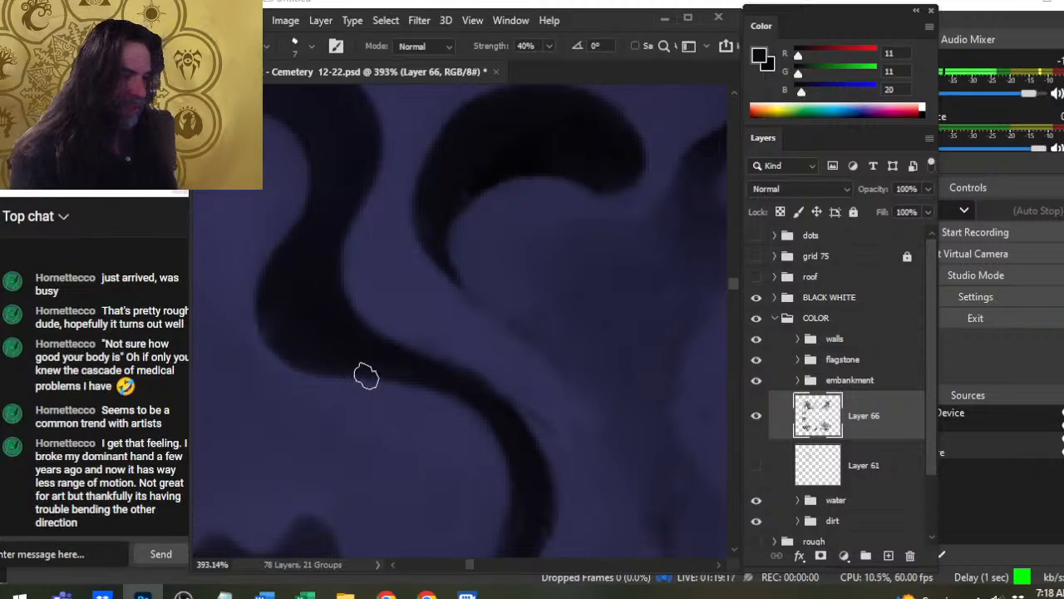
Even out the underside of the swirl's narrow lower section with a size 5 smudge brush at 40% strength
key(bracketleft)
key(bracketleft)
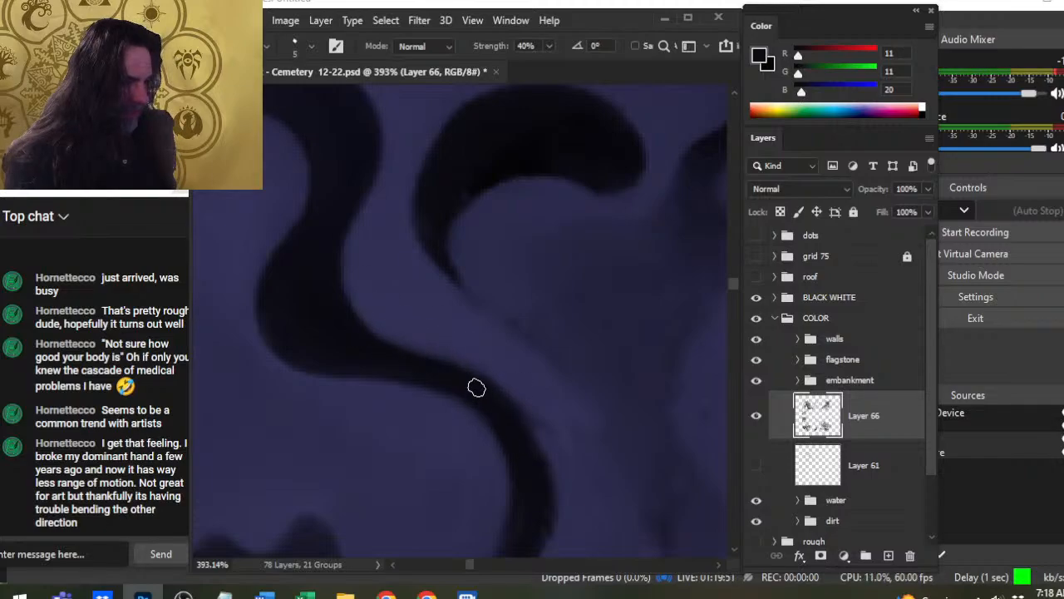
drag(613, 459, 651, 352)
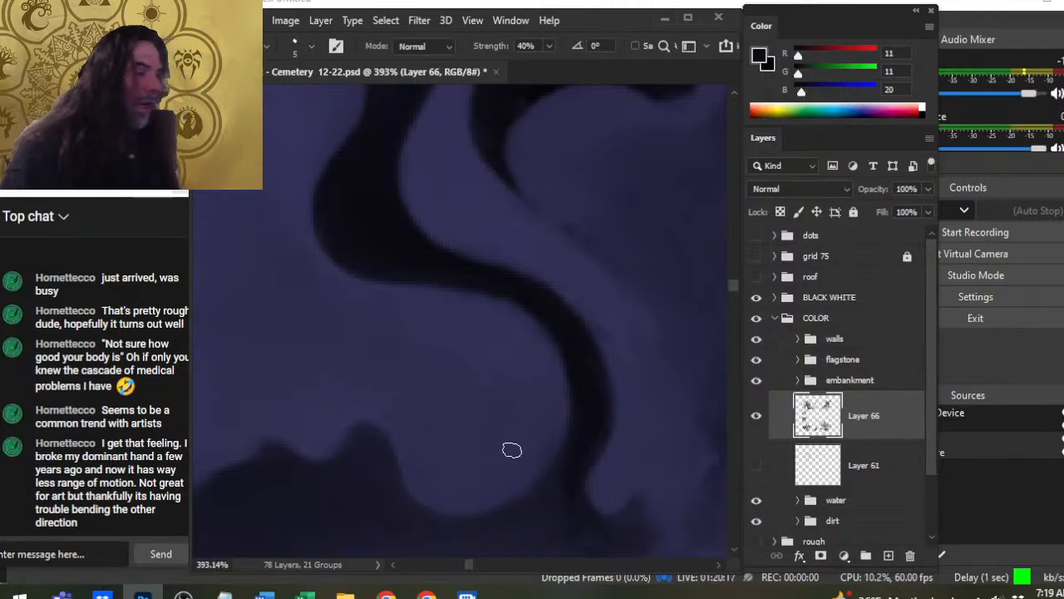
drag(586, 393, 541, 338)
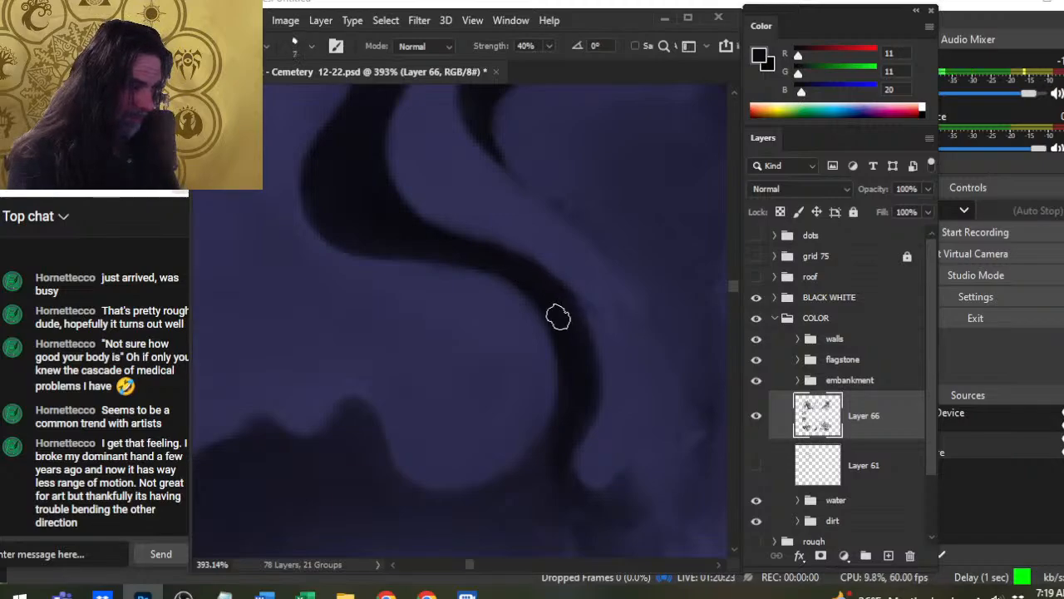
Round out the outer edge of the swirl's lower curve and clean its narrow joint with a size 7 smudge brush
key(bracketright)
key(bracketright)
mouse_move(534, 271)
mouse_down()
mouse_move(559, 297)
mouse_move(479, 254)
mouse_move(533, 280)
mouse_move(526, 264)
mouse_move(585, 340)
mouse_move(564, 300)
mouse_move(572, 307)
mouse_move(562, 310)
mouse_move(585, 373)
mouse_move(580, 314)
mouse_move(576, 372)
mouse_move(589, 350)
mouse_up()
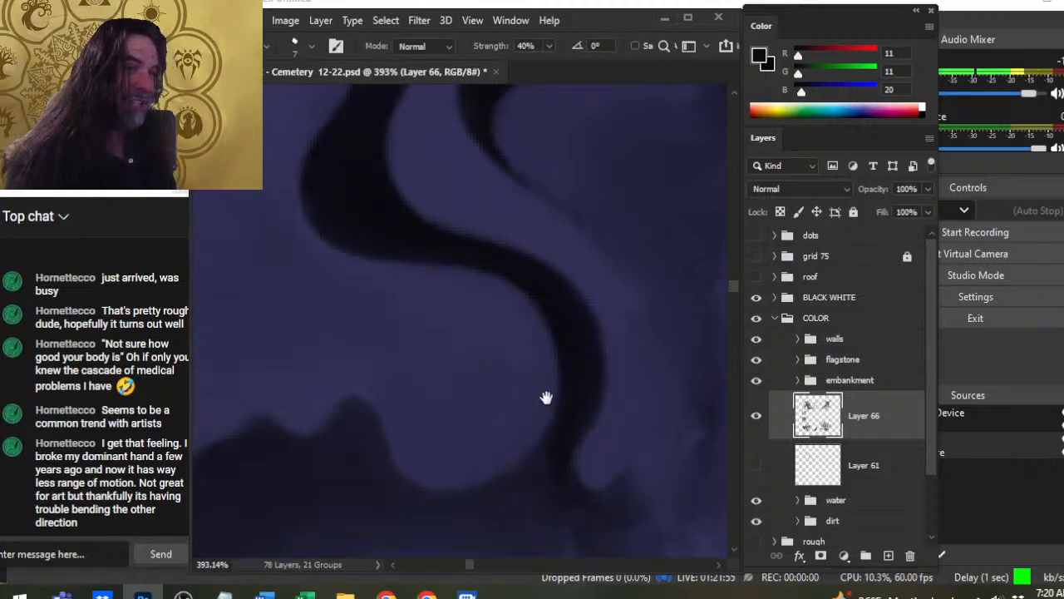
drag(545, 397, 520, 389)
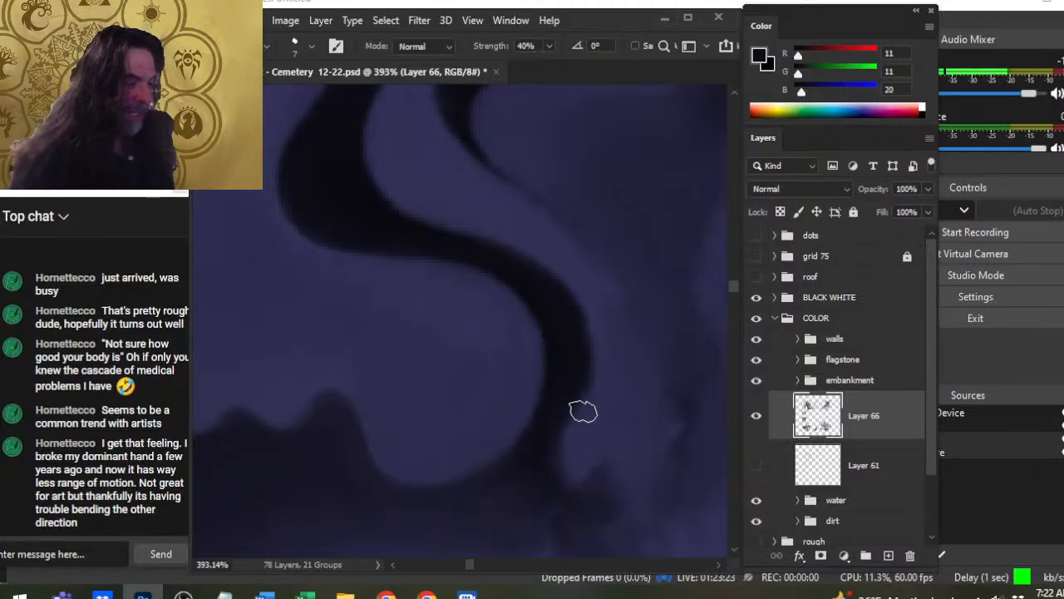
drag(492, 388, 499, 329)
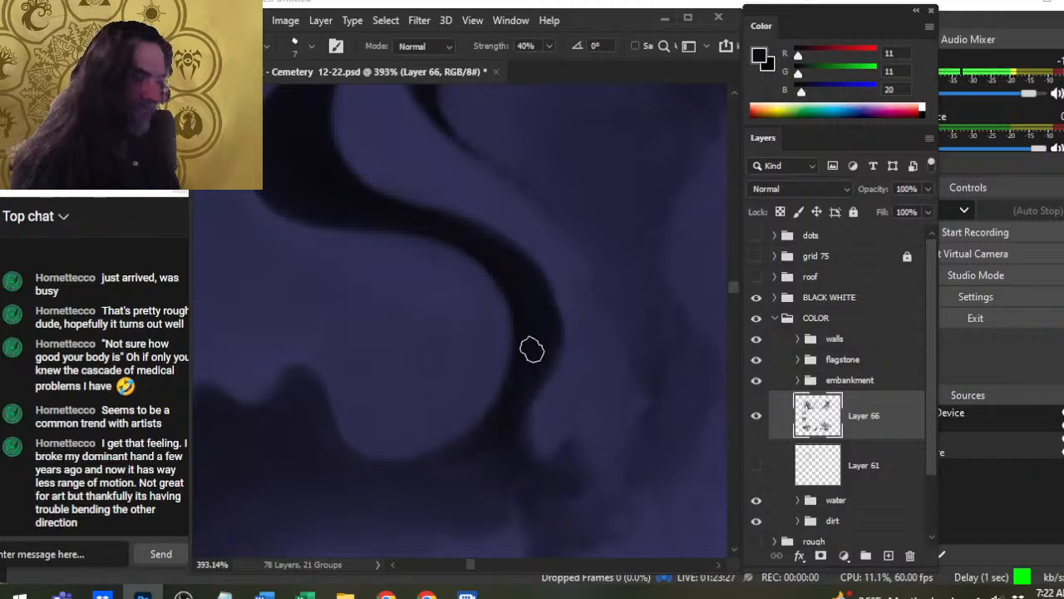
Sharpen the crescent's trailing tail and refine the lower swirl's right edge with a size 7 smudge brush at 40% strength
mouse_move(341, 245)
mouse_down()
mouse_move(427, 373)
mouse_move(502, 419)
mouse_up()
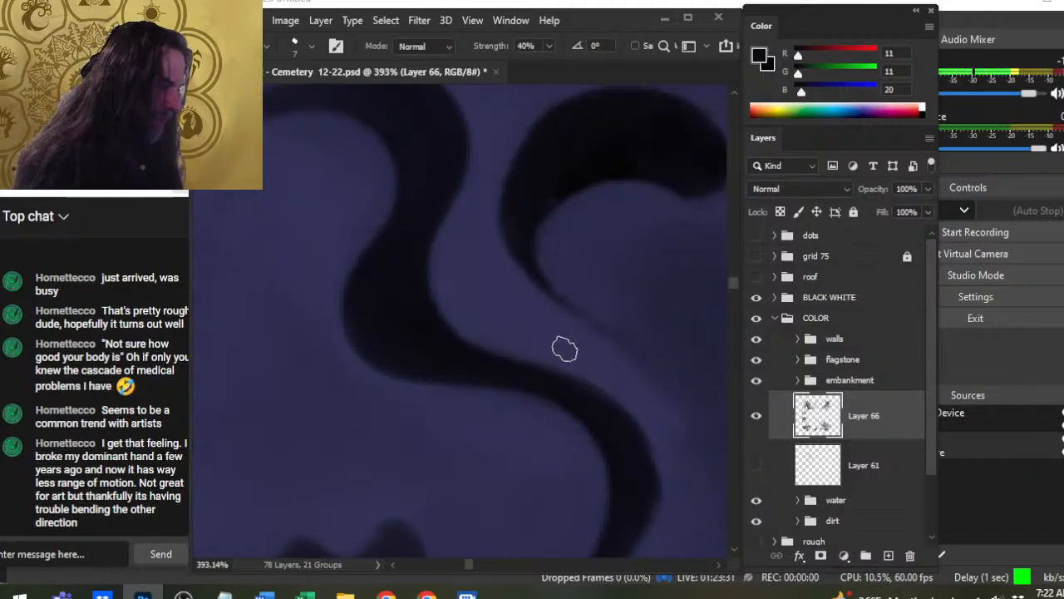
mouse_move(512, 280)
mouse_down()
mouse_move(571, 323)
mouse_move(533, 291)
mouse_move(535, 272)
mouse_move(615, 339)
mouse_move(530, 292)
mouse_move(617, 348)
mouse_move(521, 300)
mouse_move(634, 363)
mouse_up()
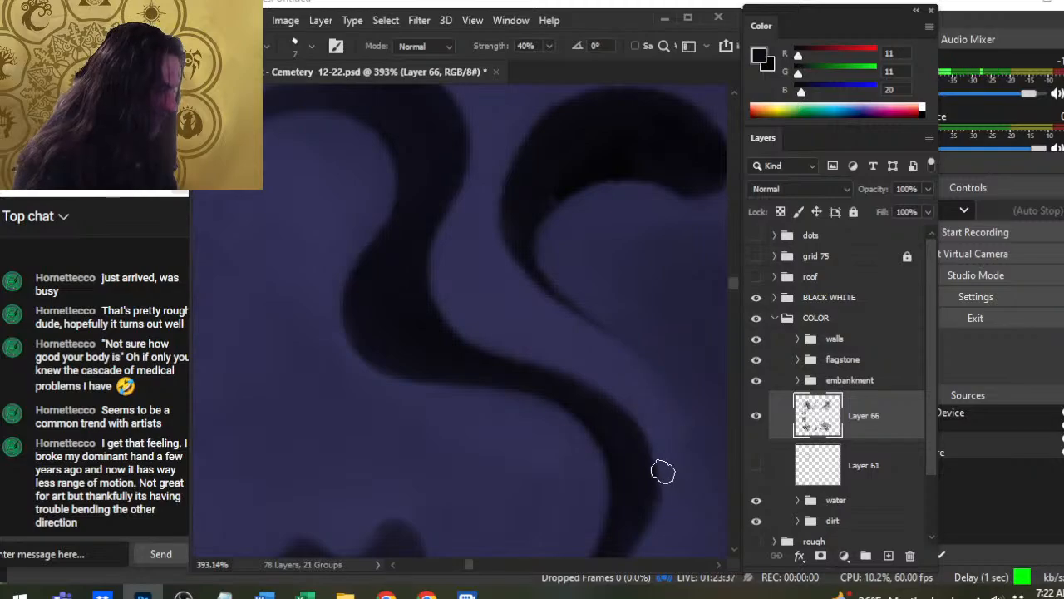
drag(662, 471, 632, 387)
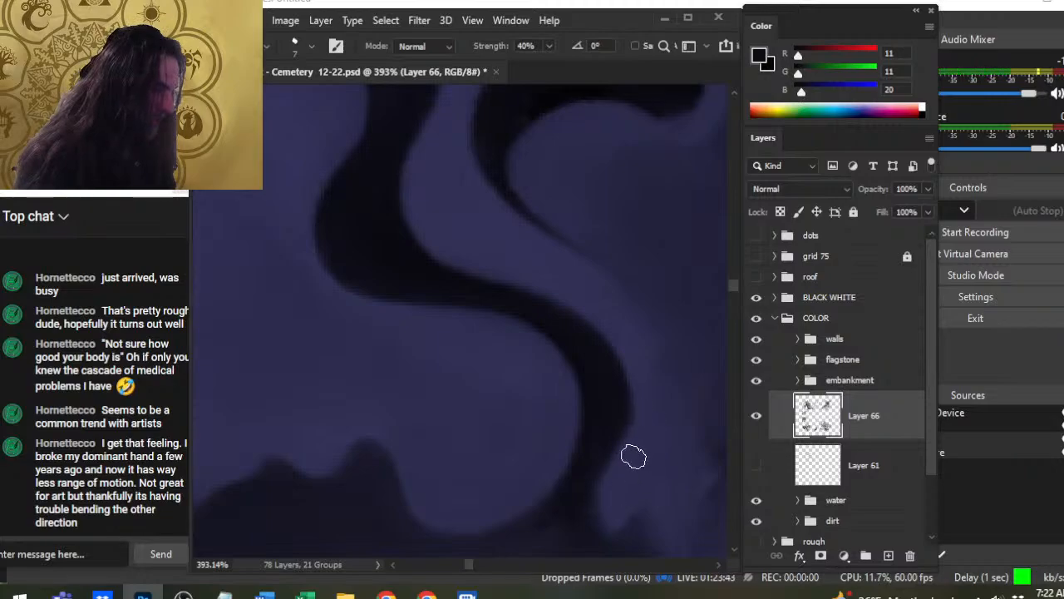
drag(634, 453, 609, 362)
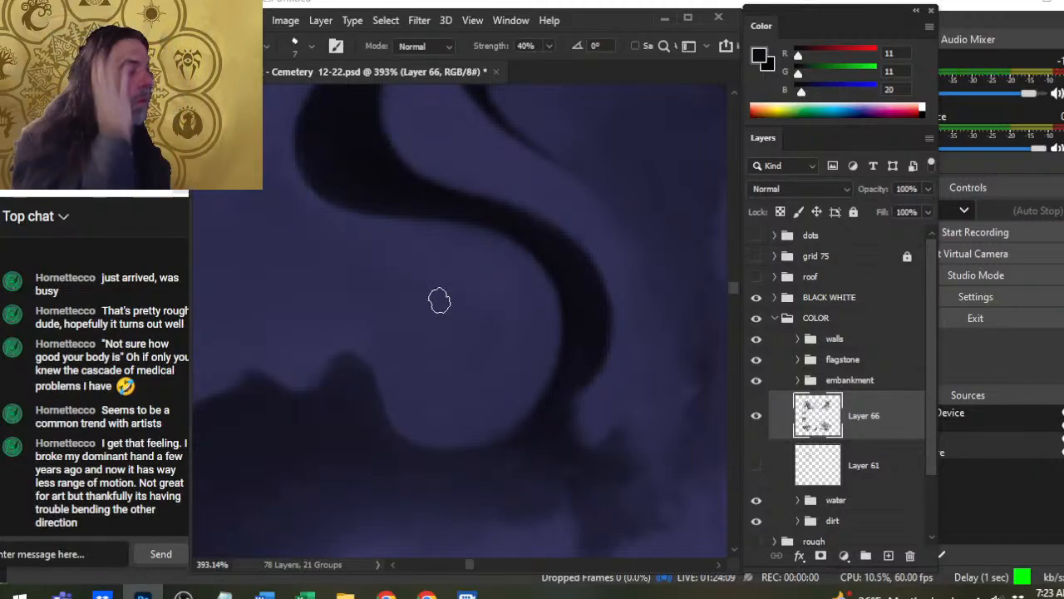
drag(430, 225, 458, 319)
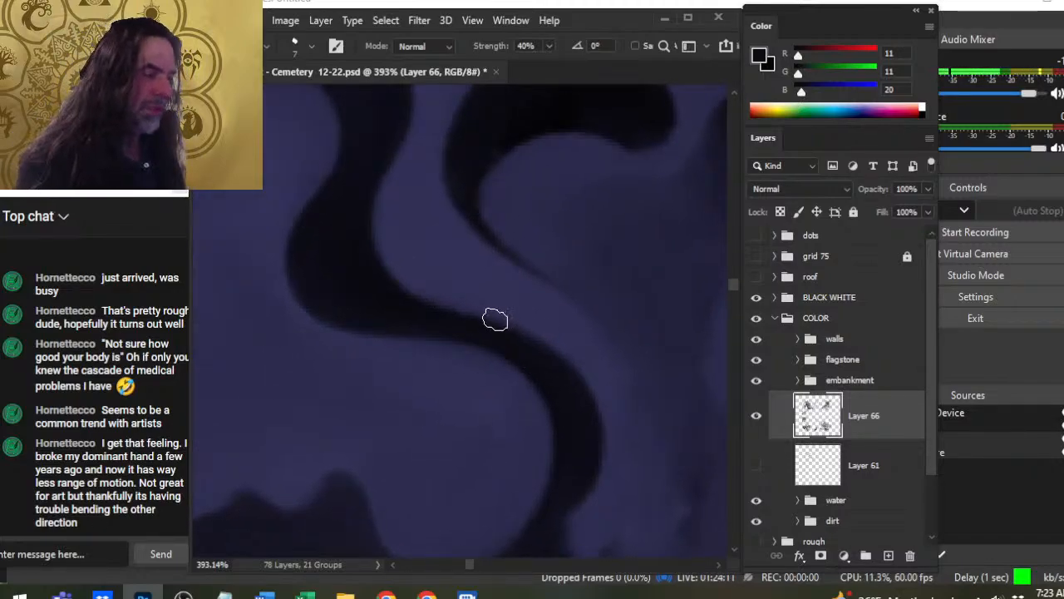
Refine the swirl's lower curve and its junction with the central shadow with a size 6 smudge brush at 40% strength
key(bracketleft)
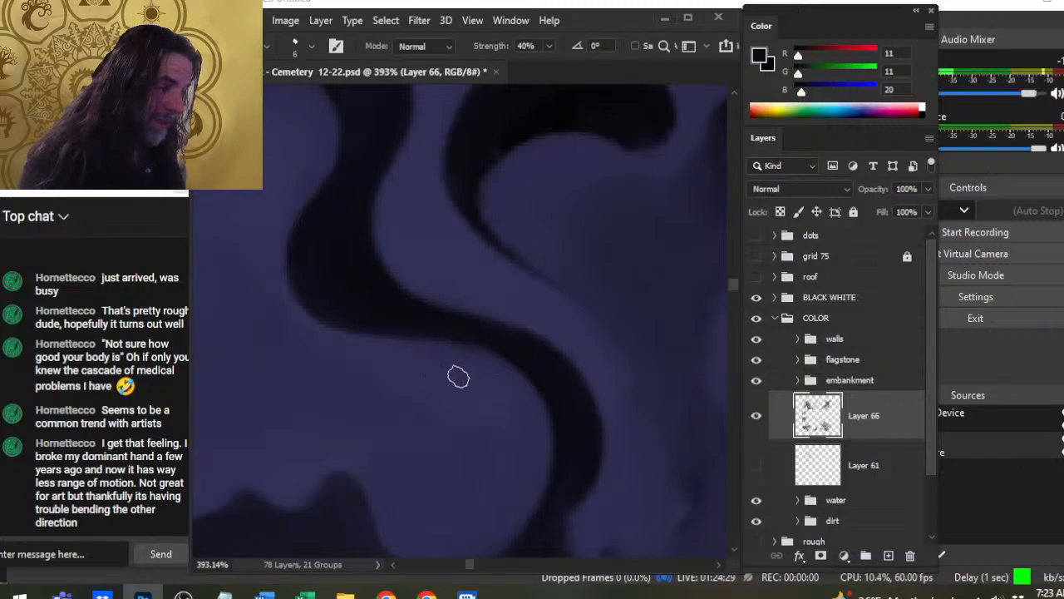
drag(538, 396, 503, 319)
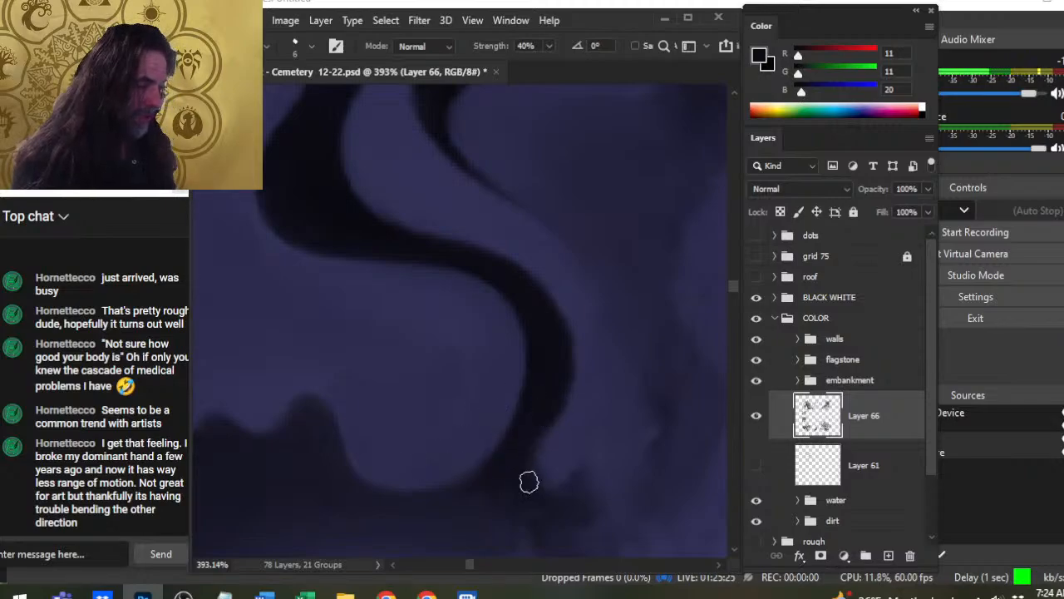
drag(627, 359, 603, 301)
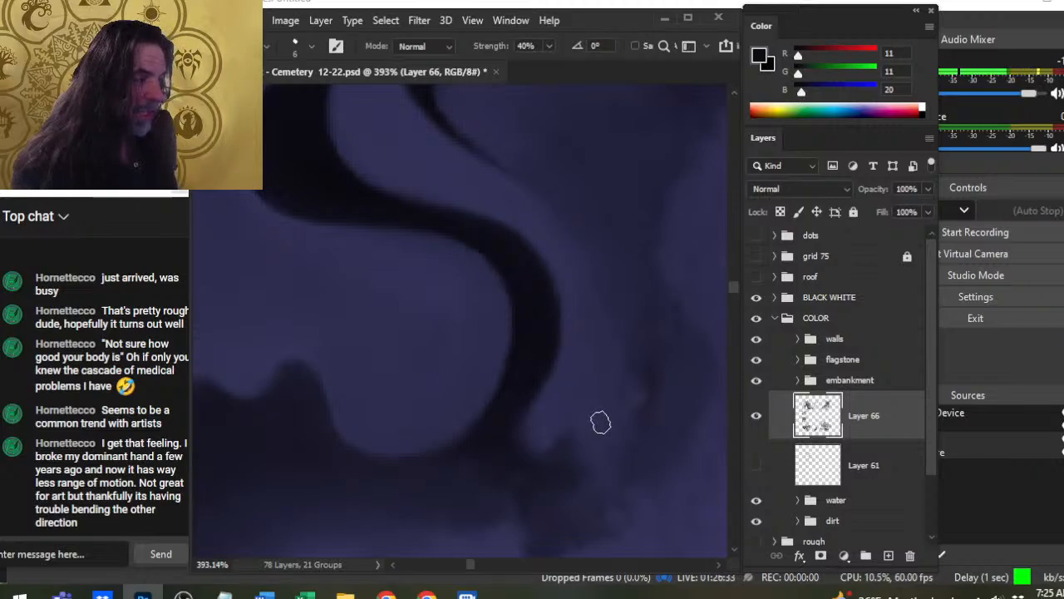
scroll(464, 358, up, 3)
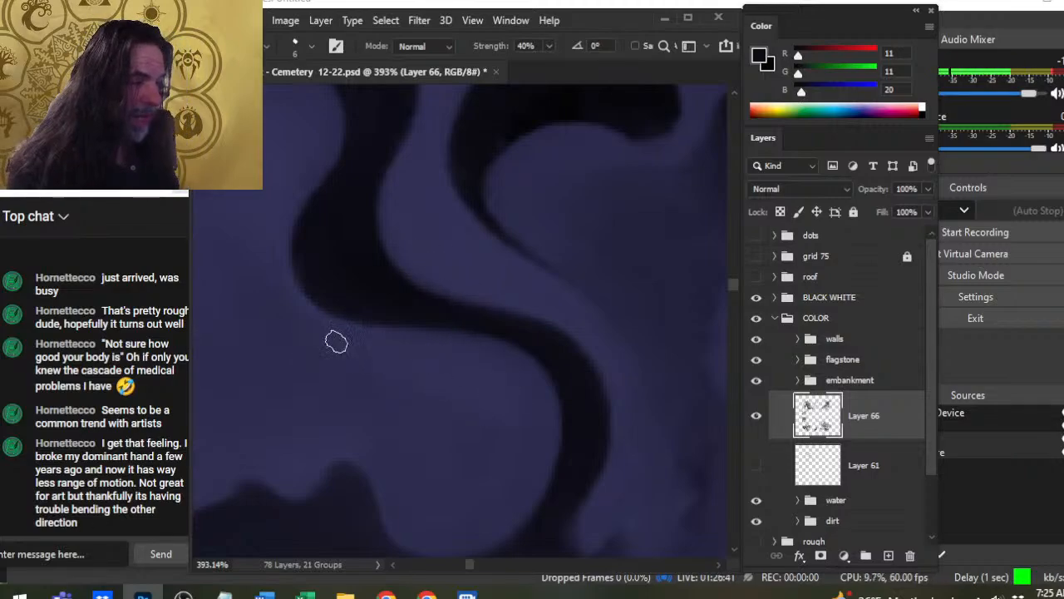
drag(613, 475, 513, 333)
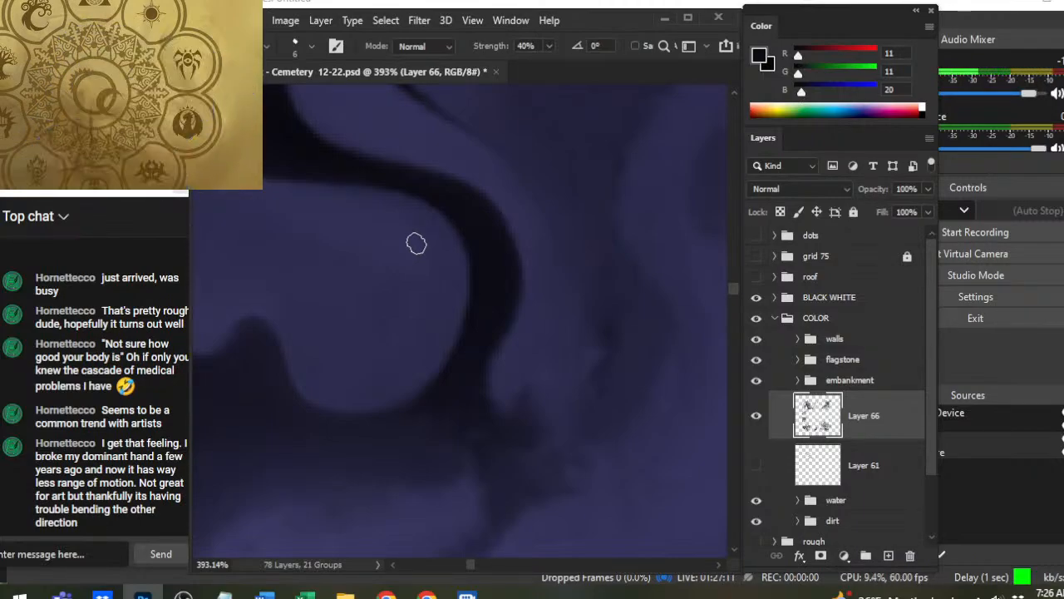
drag(280, 297, 335, 388)
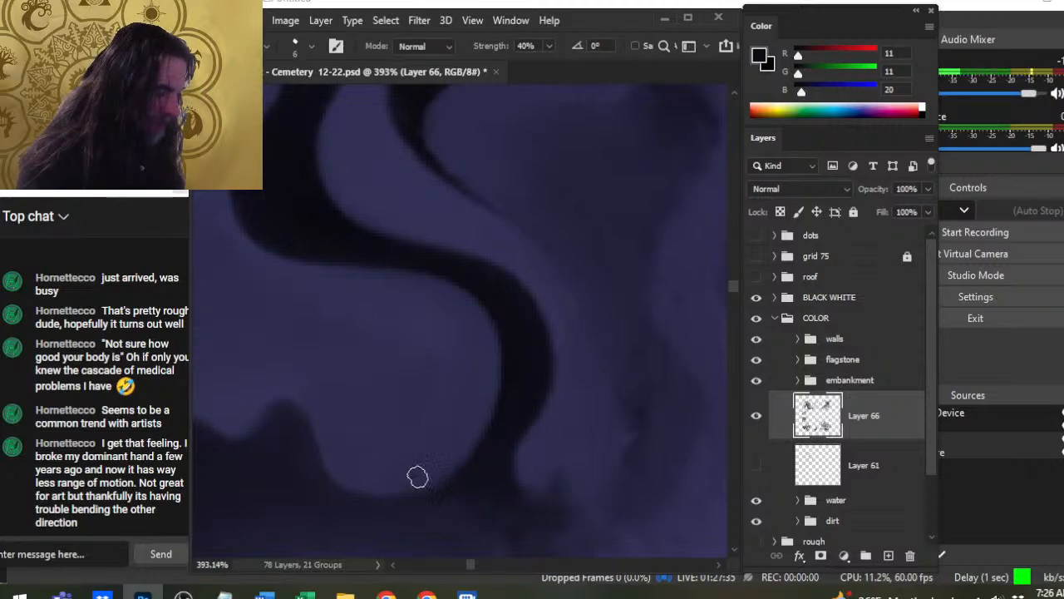
Smooth the bumpy upper edge of the dark shadow beneath the swirl with a size 6 smudge brush at 40% strength
drag(453, 451, 538, 380)
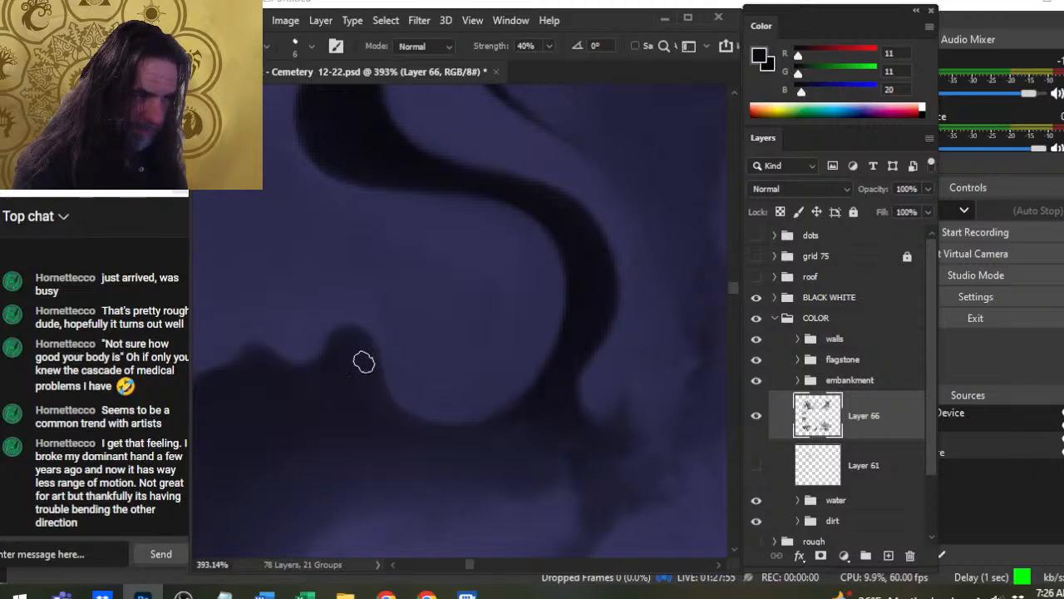
drag(426, 438, 619, 449)
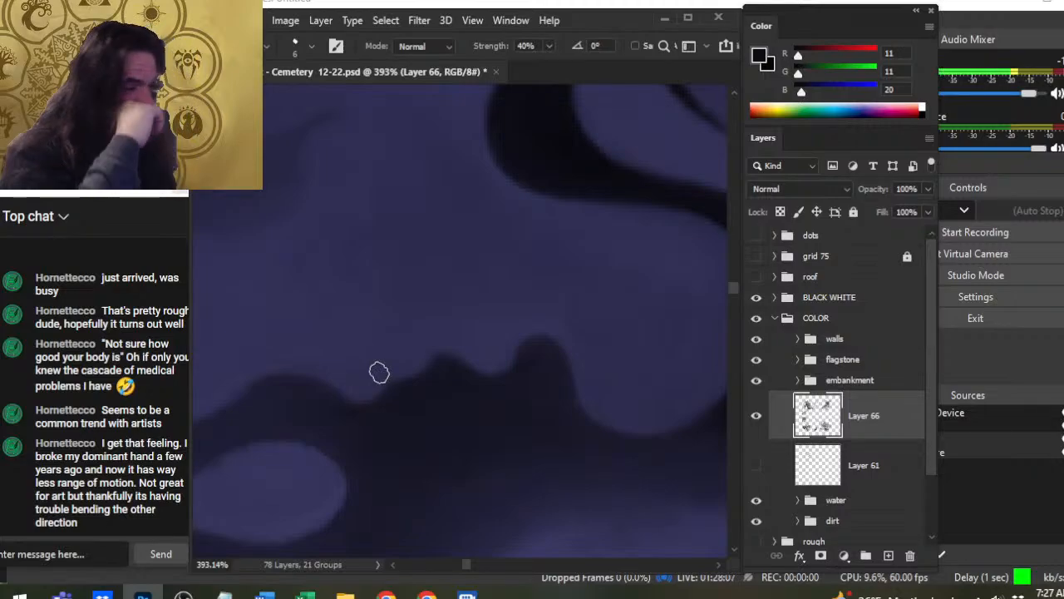
drag(395, 380, 478, 347)
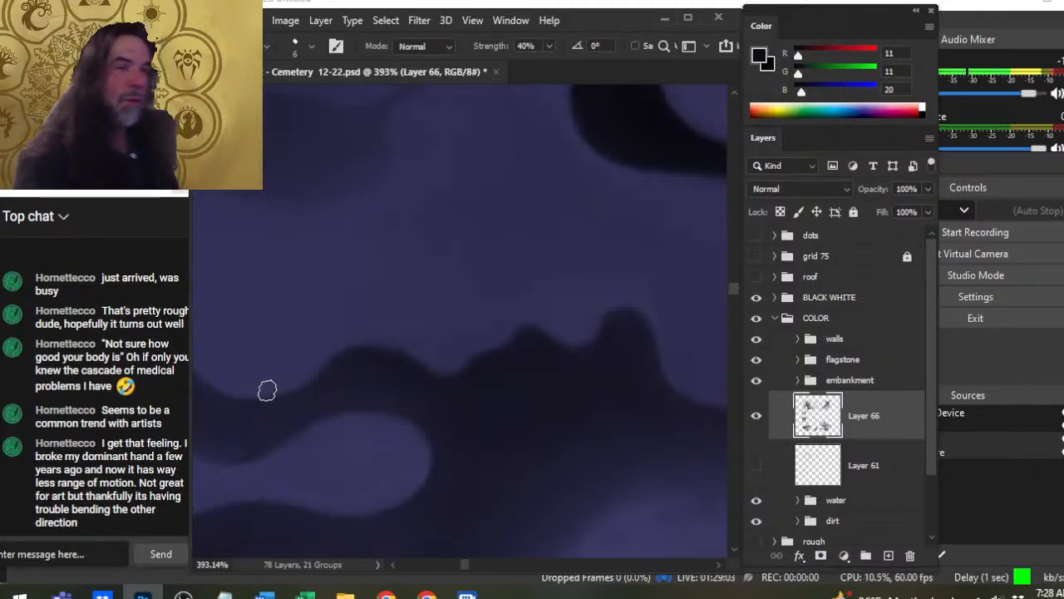
Smooth the wavy dark arm and the rounded light inlet beneath it with a size 6 smudge brush at 40% strength
drag(330, 425, 452, 361)
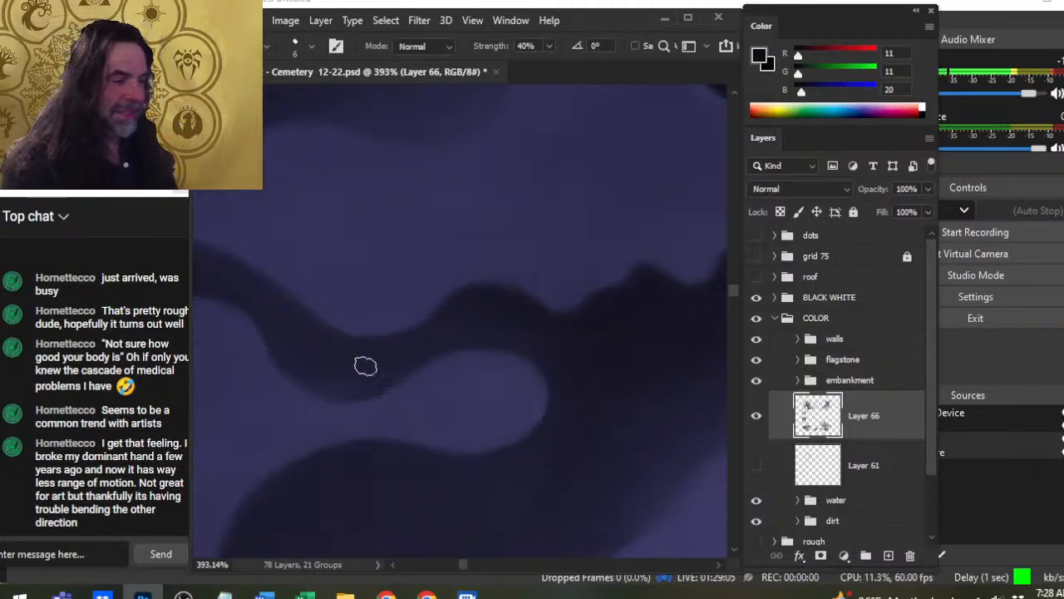
drag(363, 363, 457, 387)
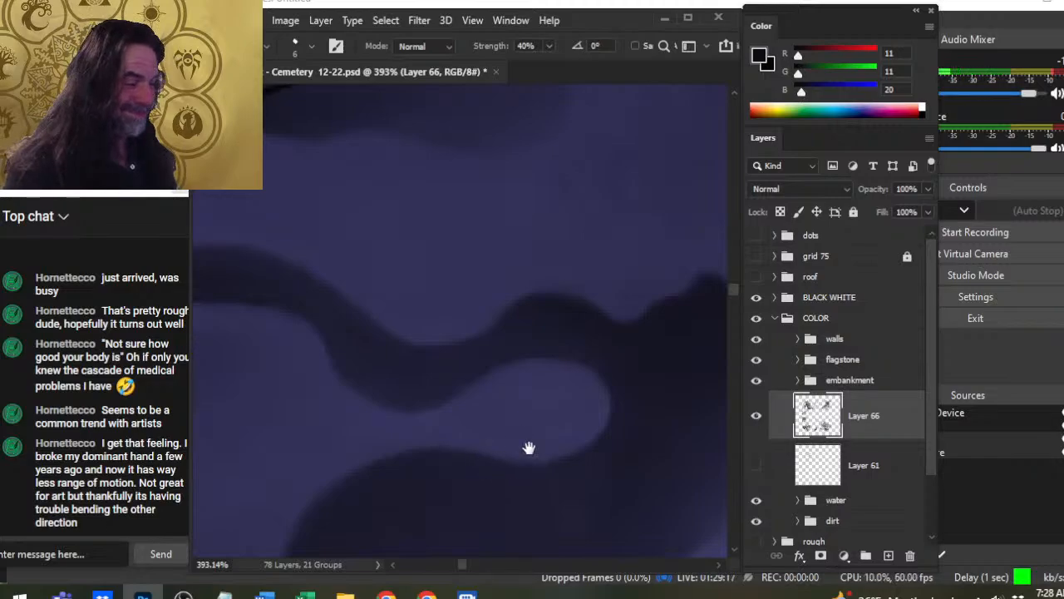
drag(527, 446, 563, 387)
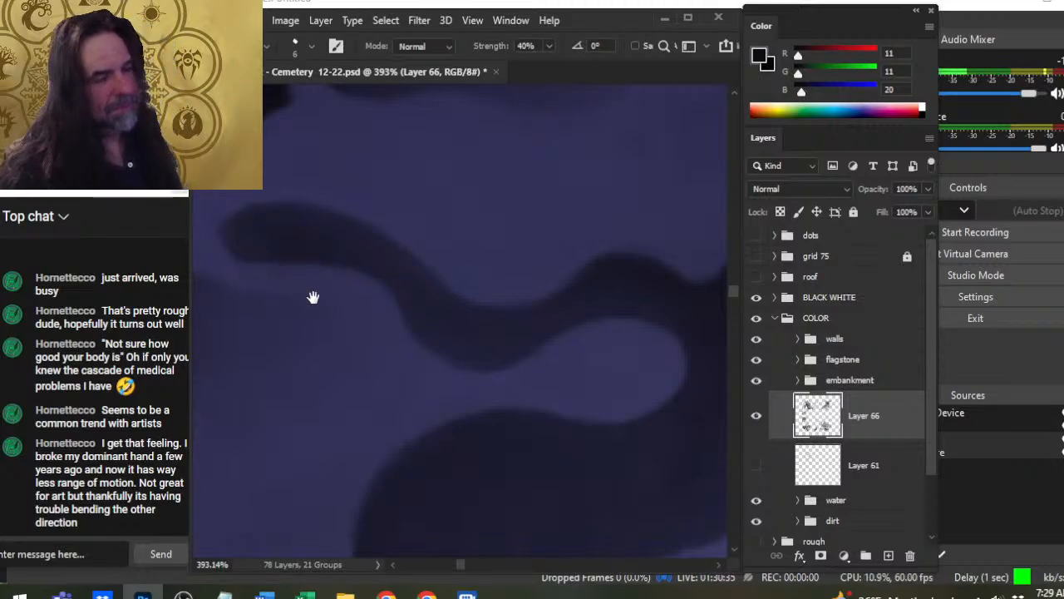
drag(311, 297, 471, 334)
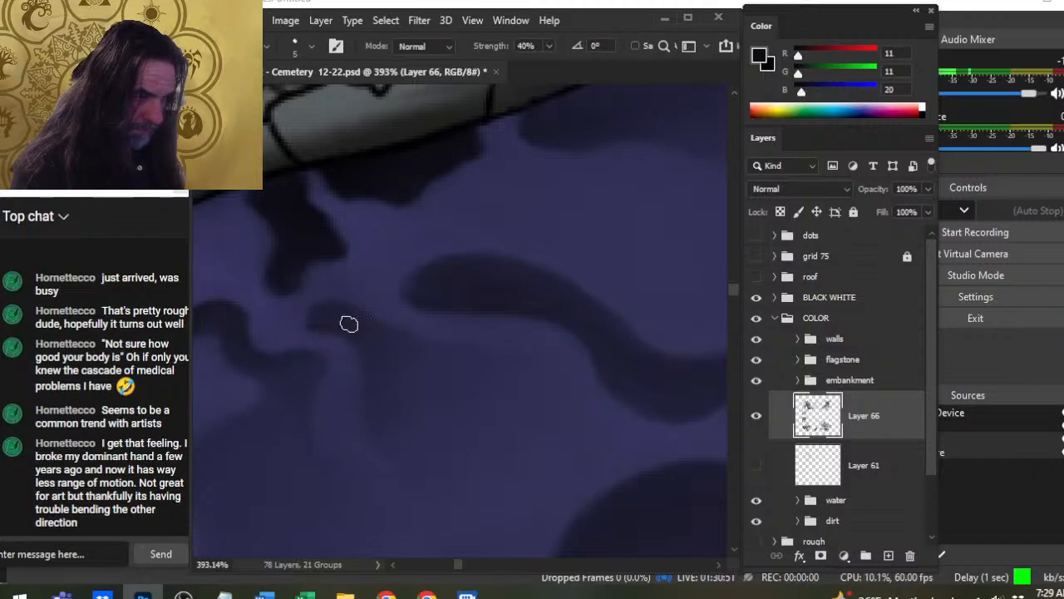
Refine the faint curl and the zigzag shadow beside the upper-left bank with smudge brush sizes 5 and 3 at 40% strength
key(bracketleft)
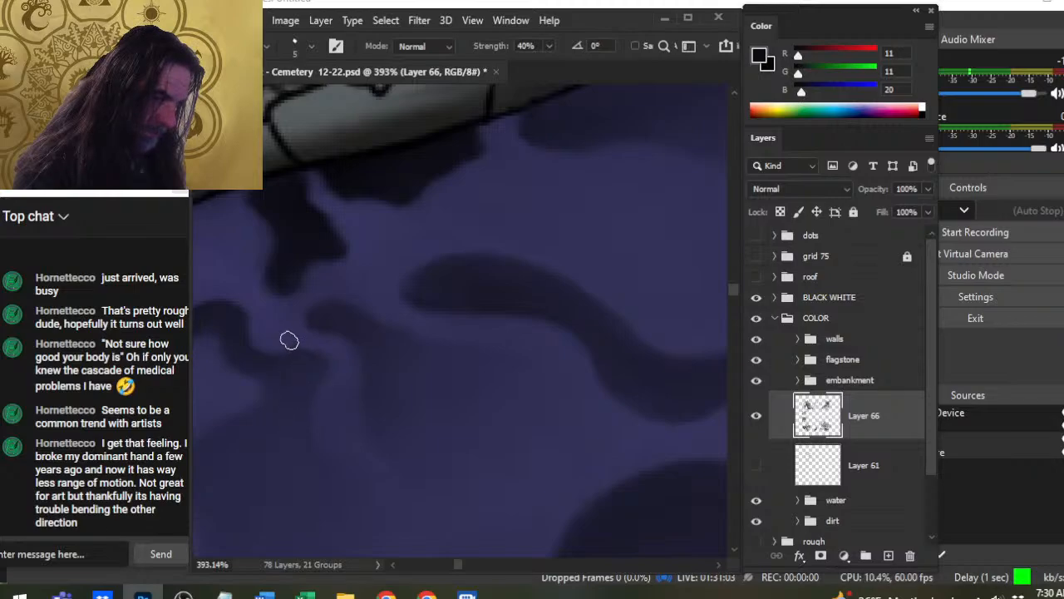
drag(304, 313, 374, 380)
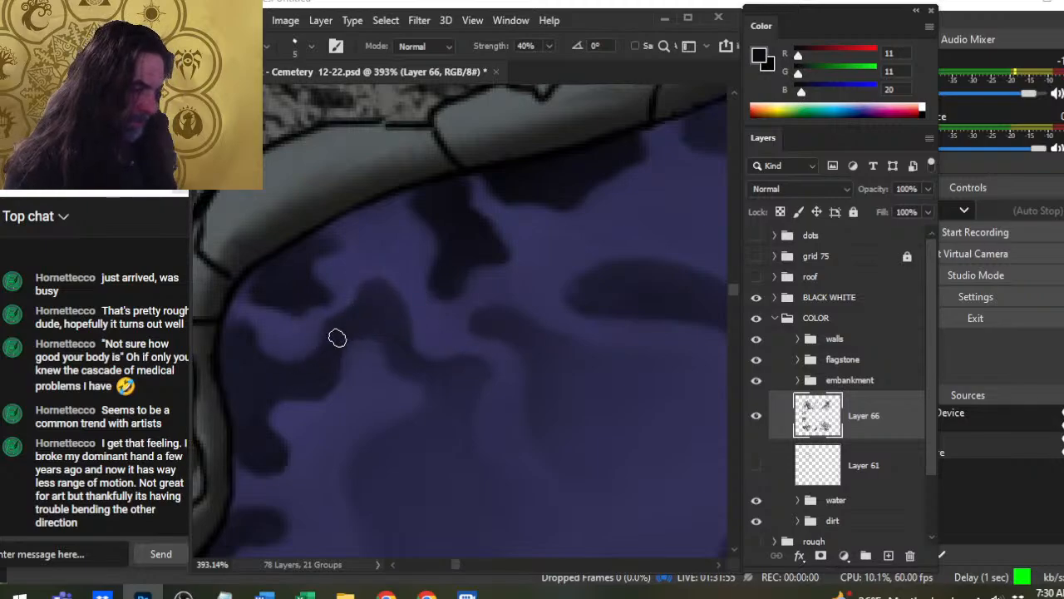
key(bracketleft)
key(bracketleft)
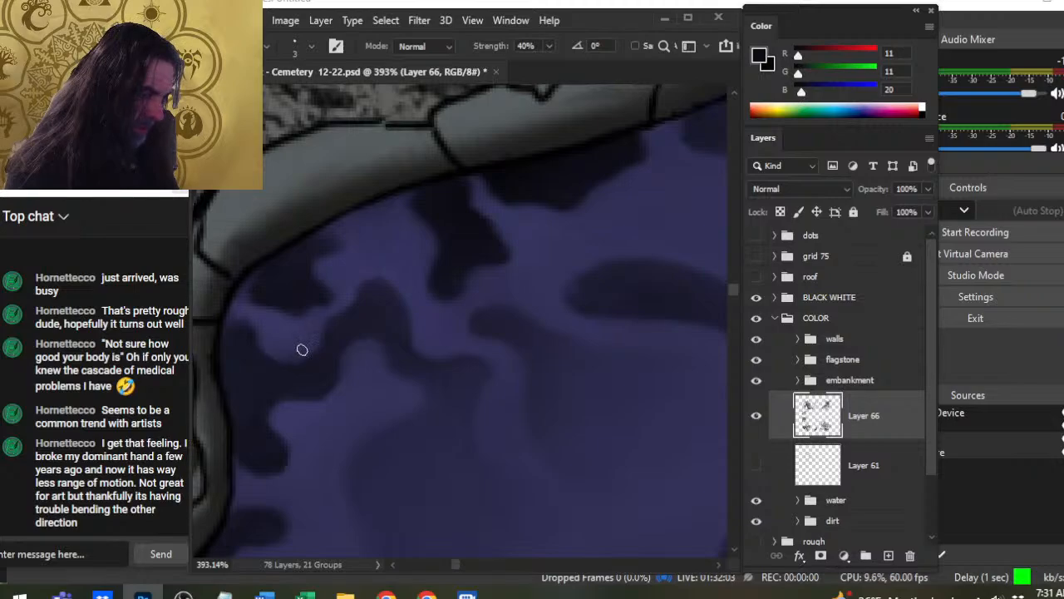
key(bracketright)
key(bracketright)
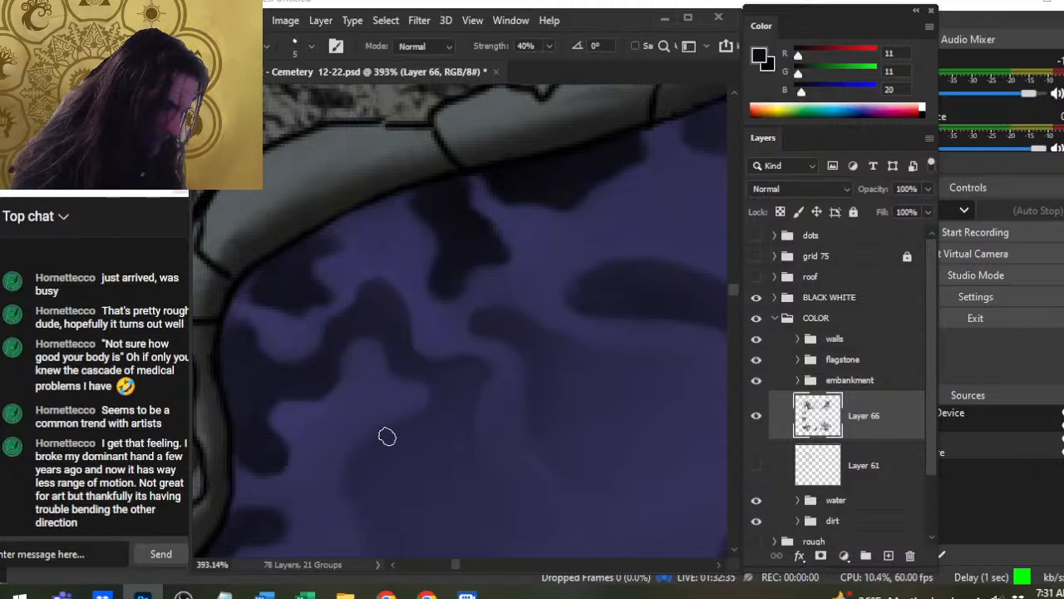
Shape the faint shadow edge and the dark blobs along the pool's left bank with a size 5 smudge brush at 40% strength
drag(380, 511, 492, 391)
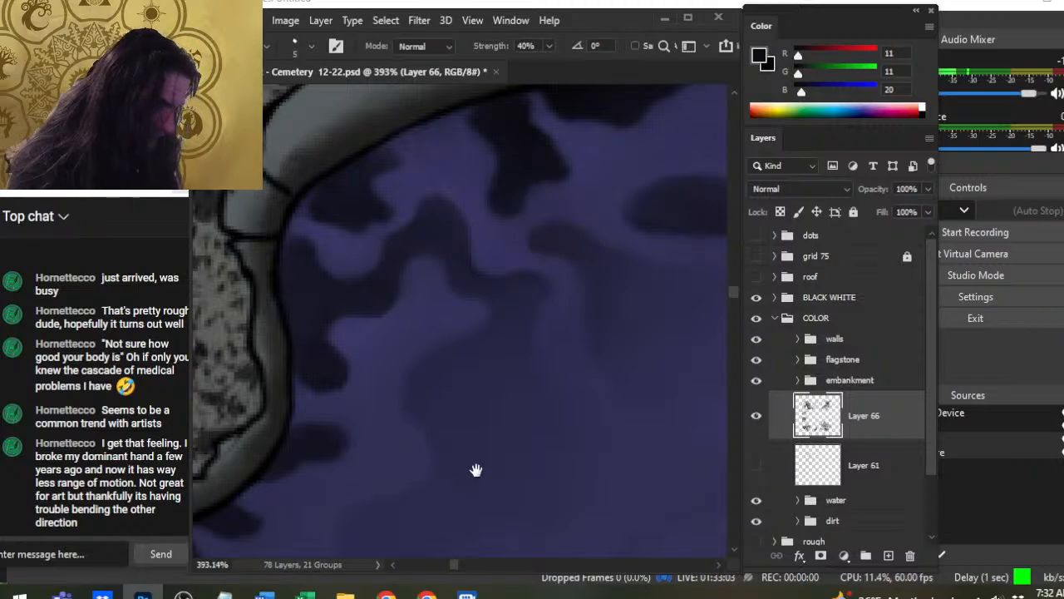
drag(477, 468, 559, 341)
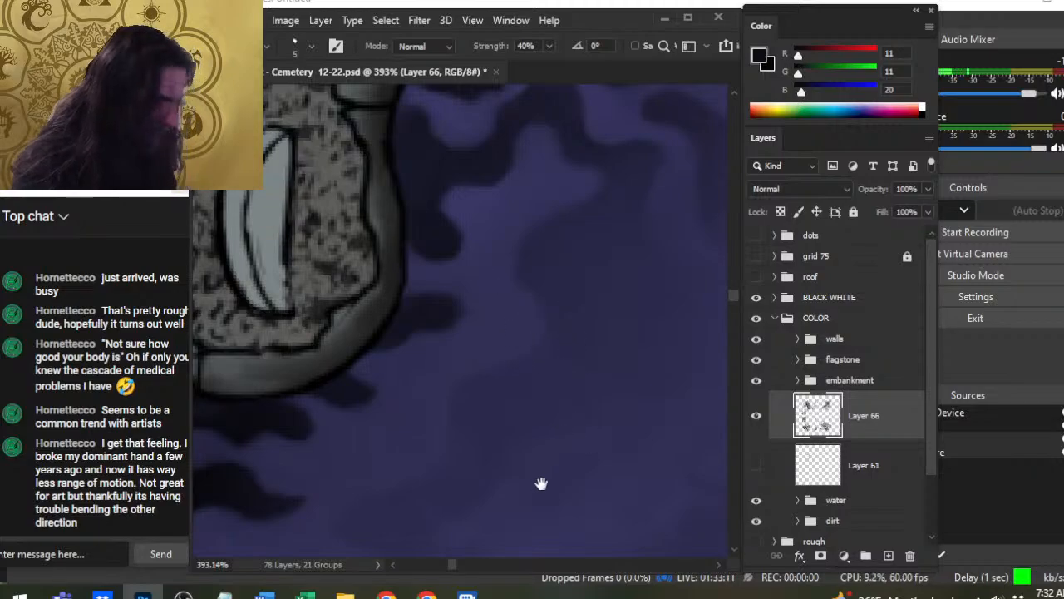
drag(544, 485, 601, 342)
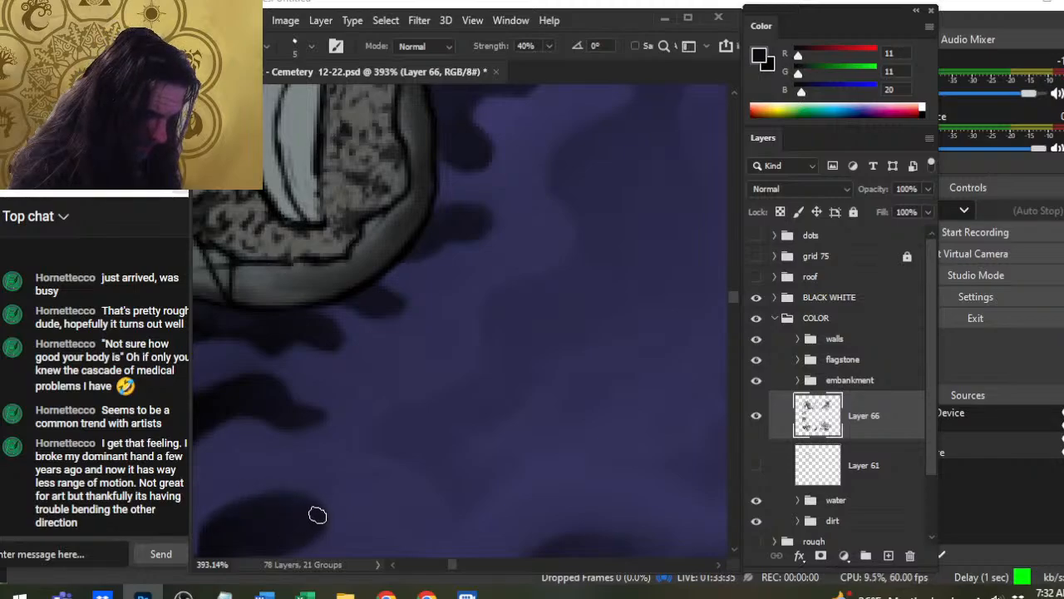
drag(299, 499, 454, 409)
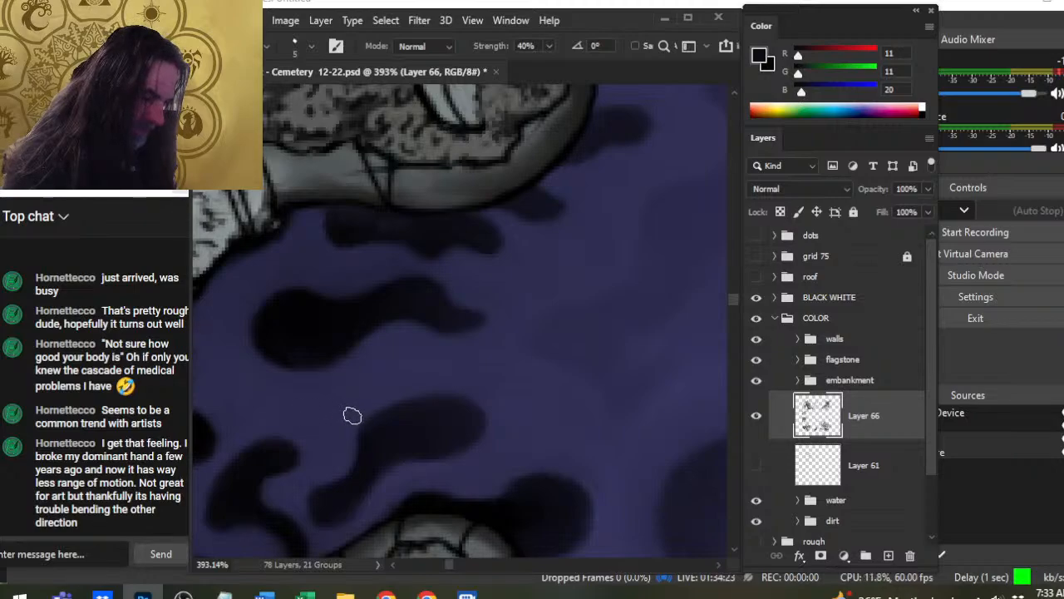
scroll(451, 309, down, 3)
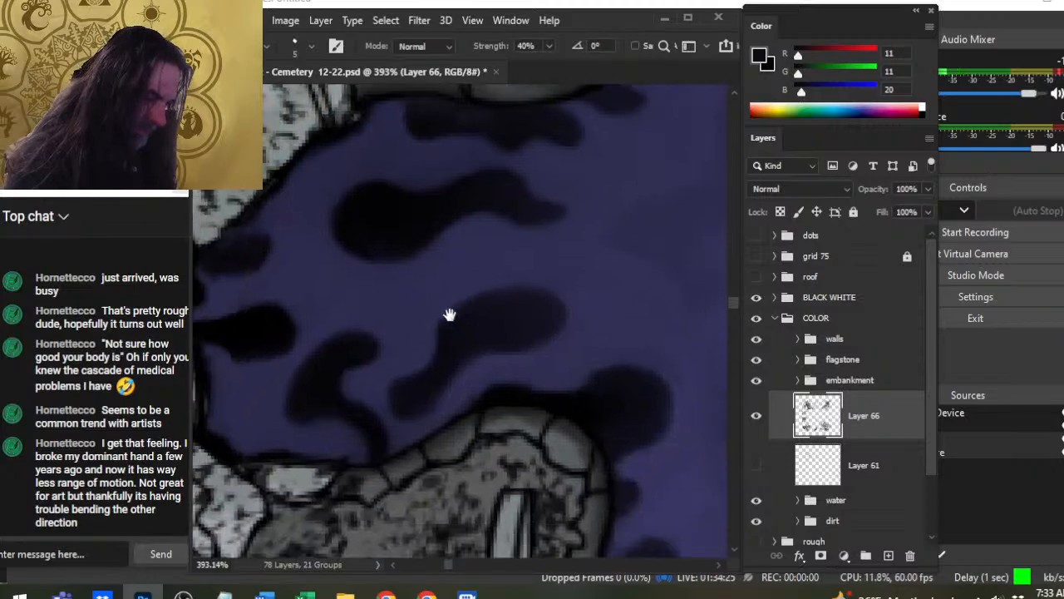
scroll(387, 428, up, 1)
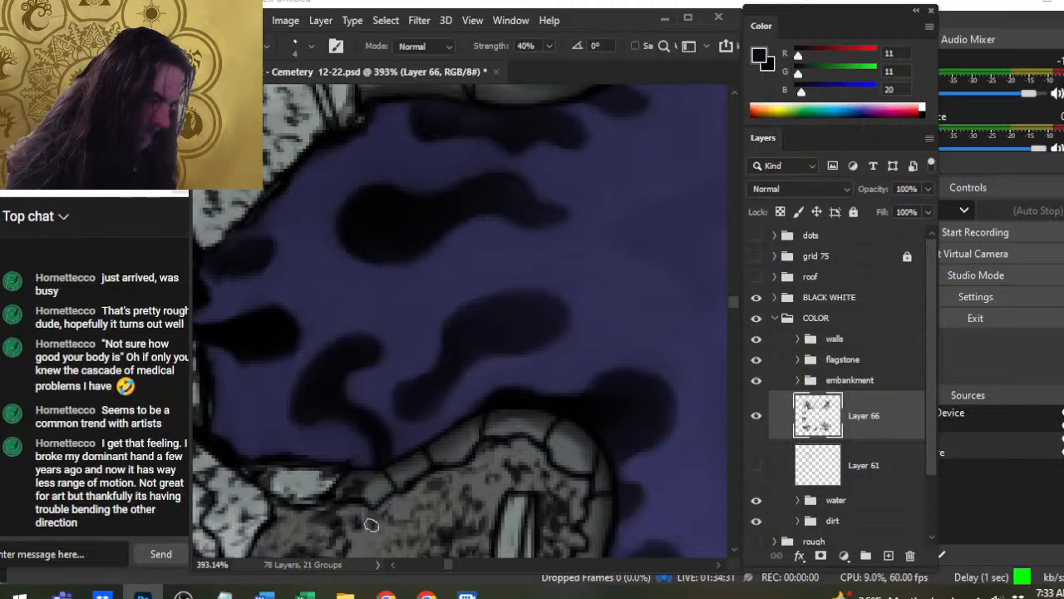
Blend the faint shadows in the open water left of the large round blob with a size 7 smudge brush at 40% strength
drag(499, 387, 434, 393)
mouse_move(549, 401)
mouse_down()
mouse_move(418, 447)
mouse_move(371, 407)
mouse_move(393, 405)
mouse_up()
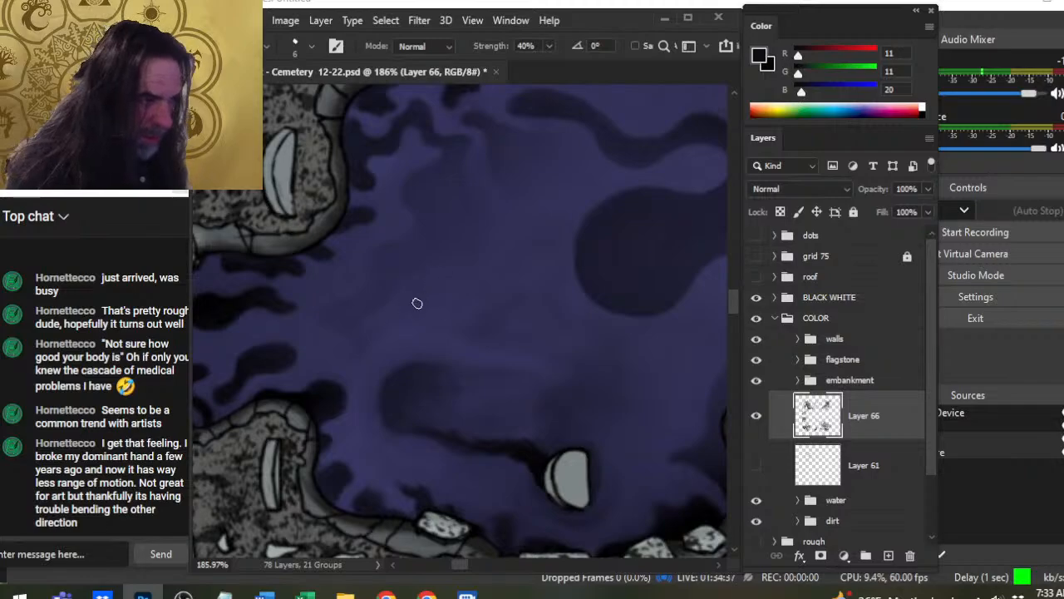
drag(405, 292, 456, 311)
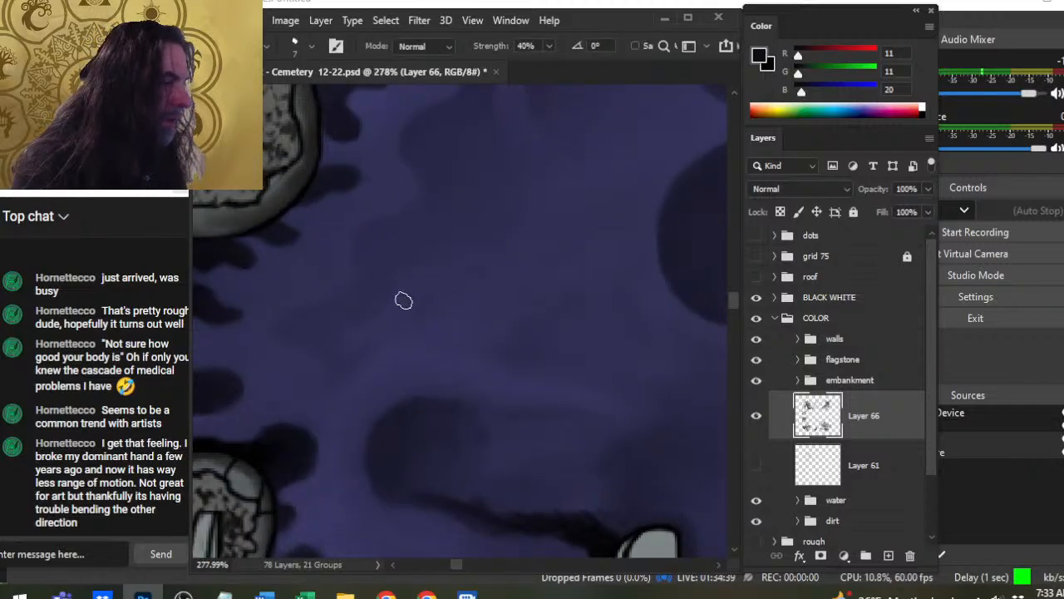
drag(427, 274, 394, 379)
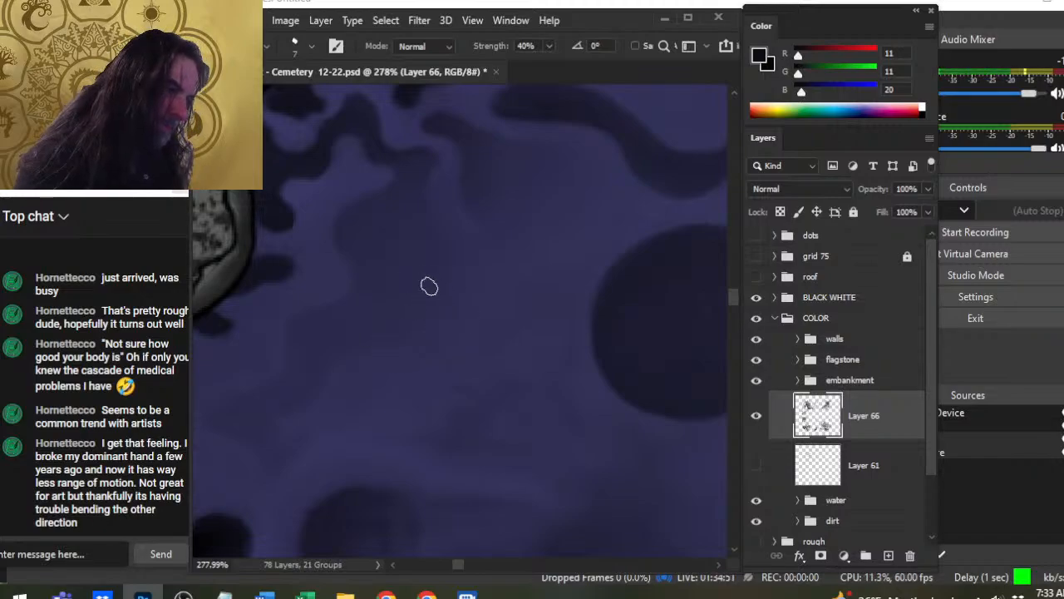
drag(435, 340, 432, 382)
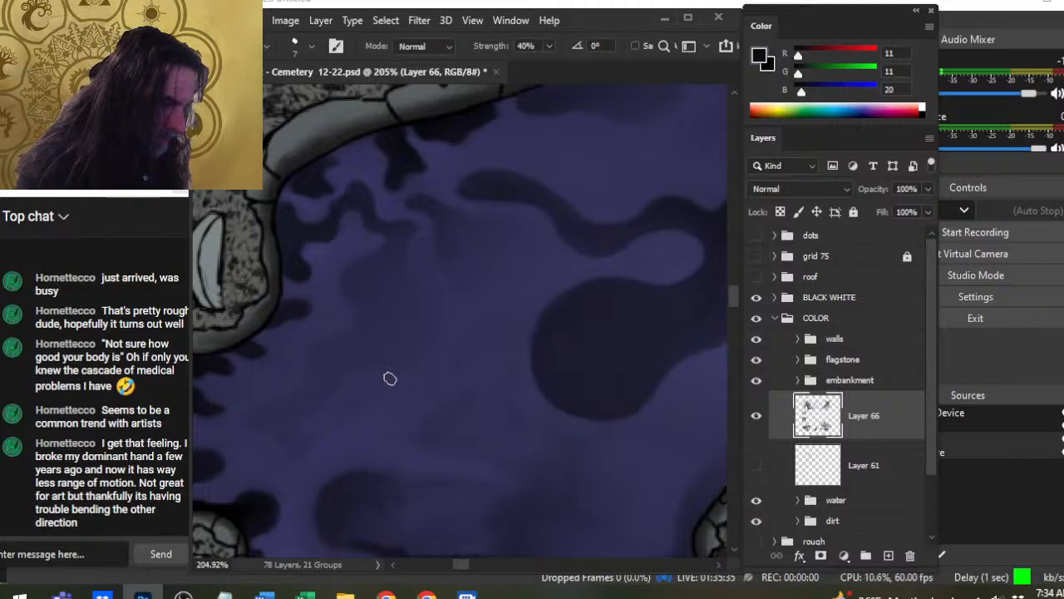
Switch to the size 8 Brush and sample the mid-purple tones of the pool's faint central shadow as the painting colour
key(b)
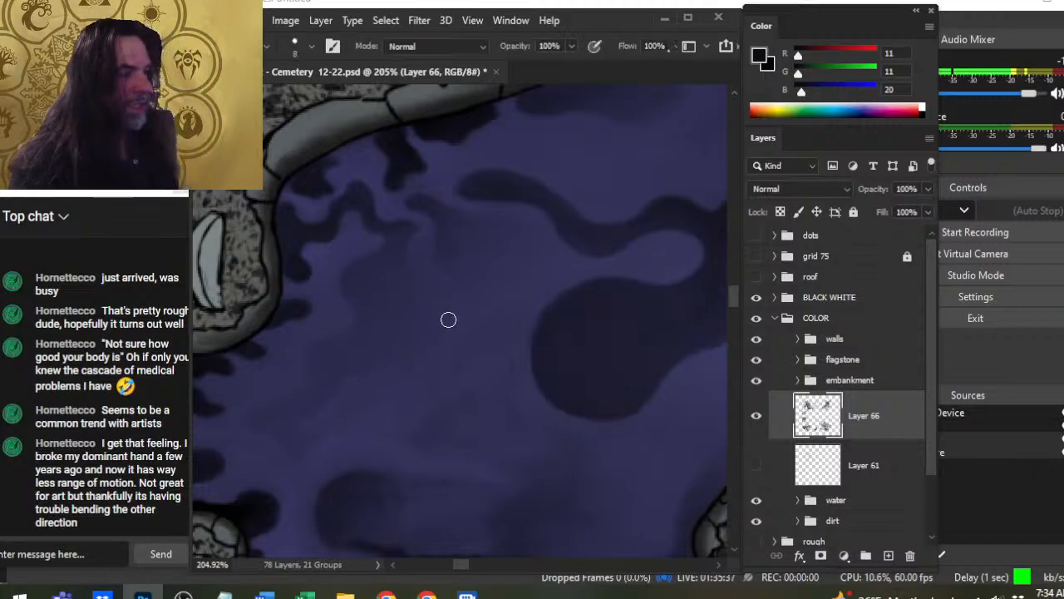
key(alt)
click(409, 309)
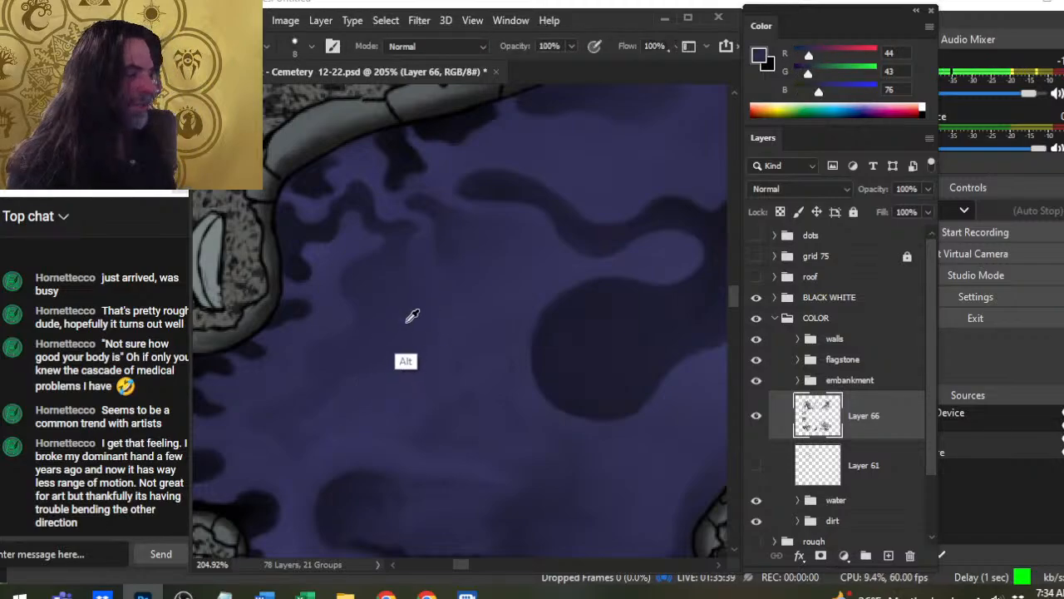
click(410, 314)
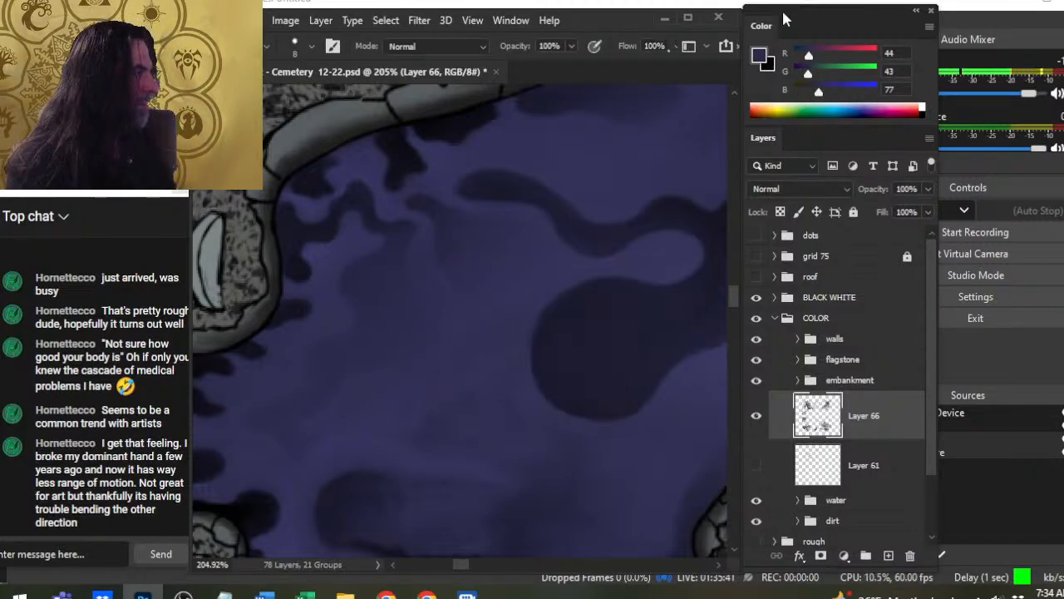
key(alt)
alt+click(409, 319)
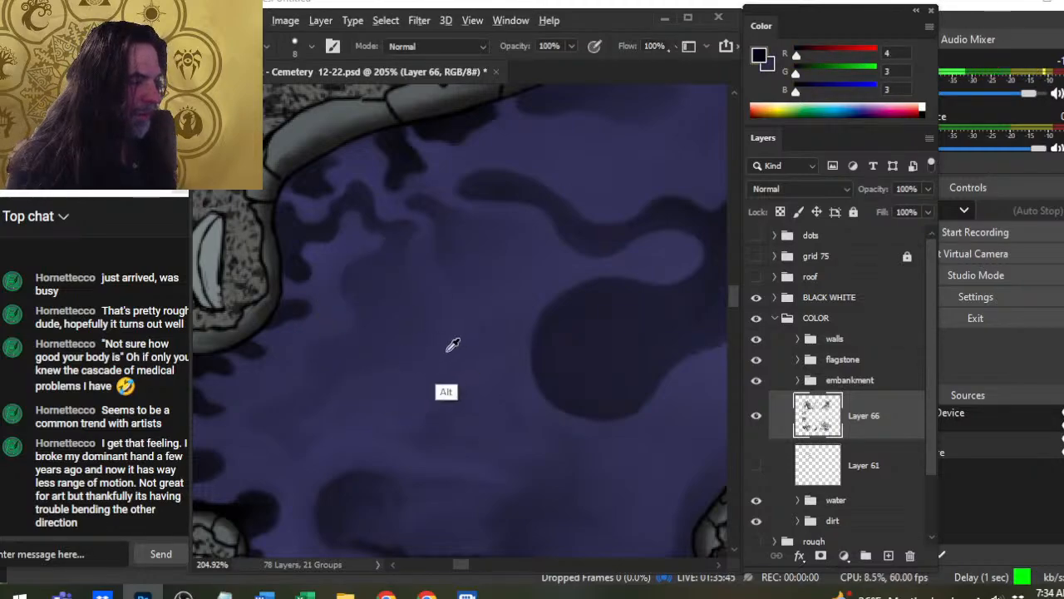
alt+click(453, 346)
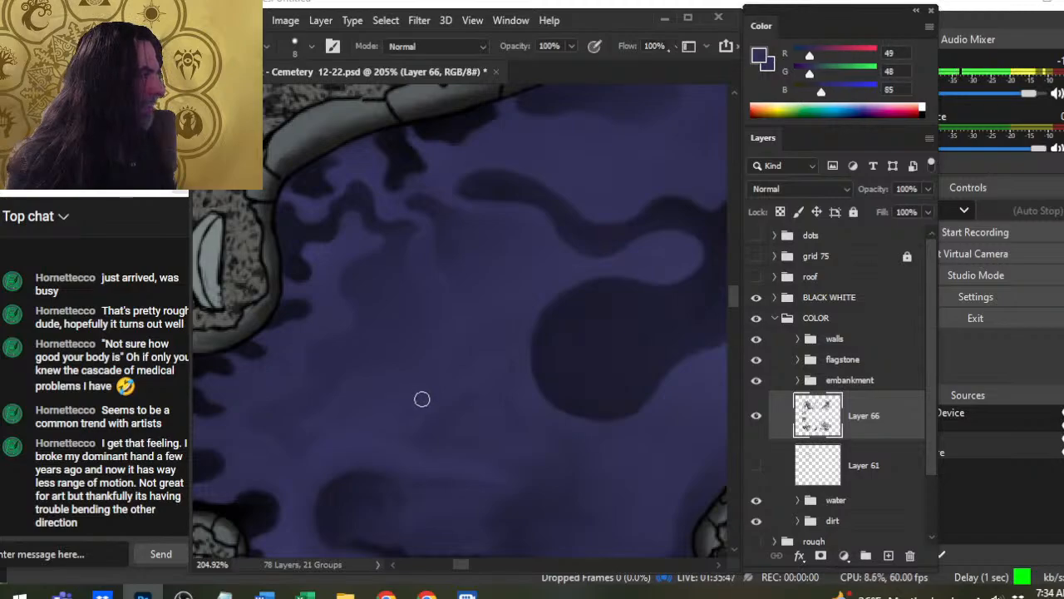
alt+click(428, 397)
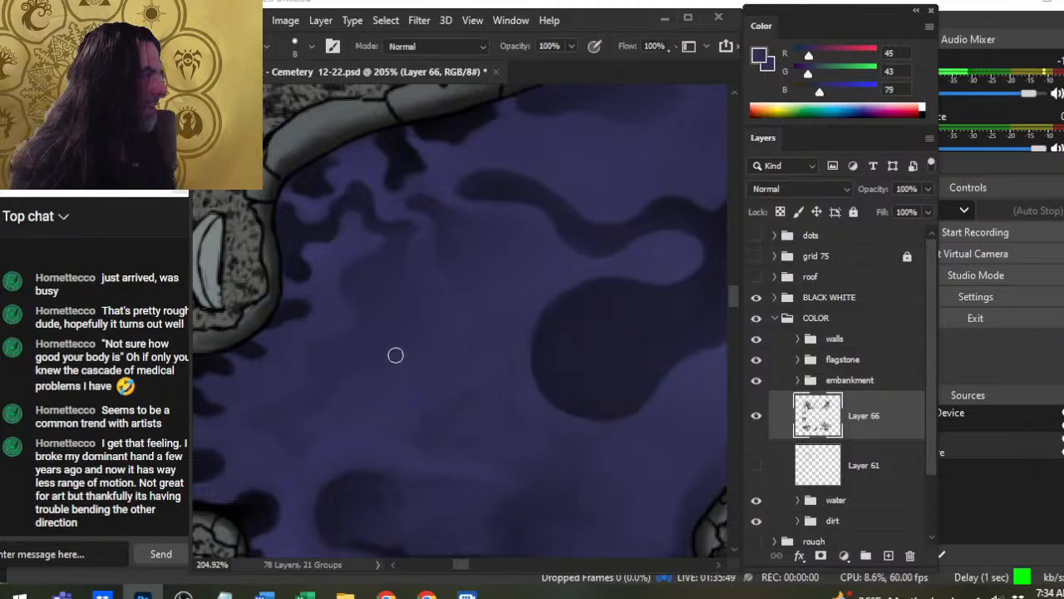
Soften the water around the large round blob's left edge with a size 8 smudge brush at 40% strength
key(r)
key(bracketright)
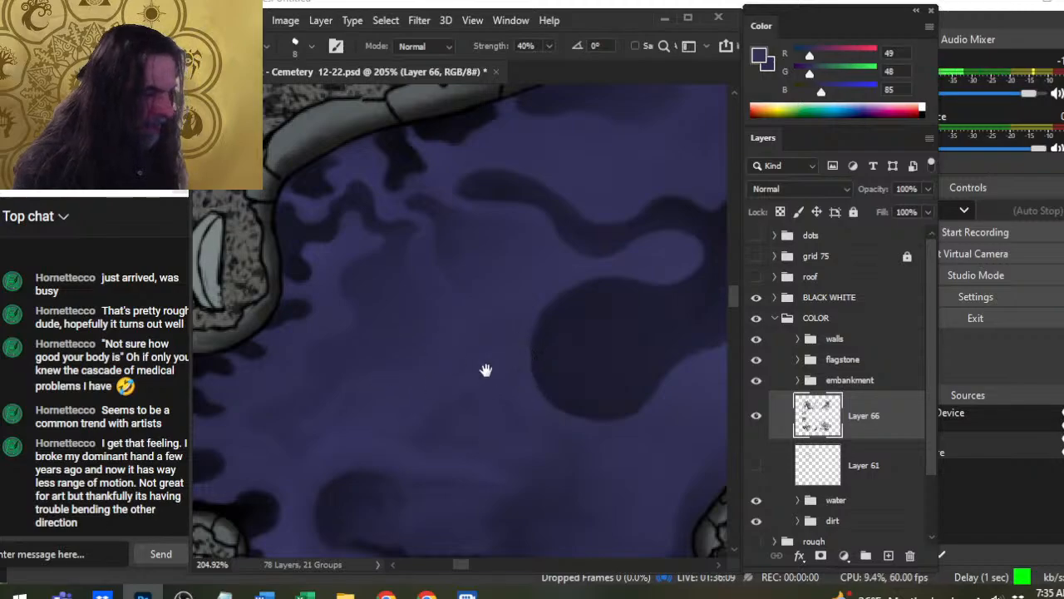
key(z)
drag(487, 369, 518, 369)
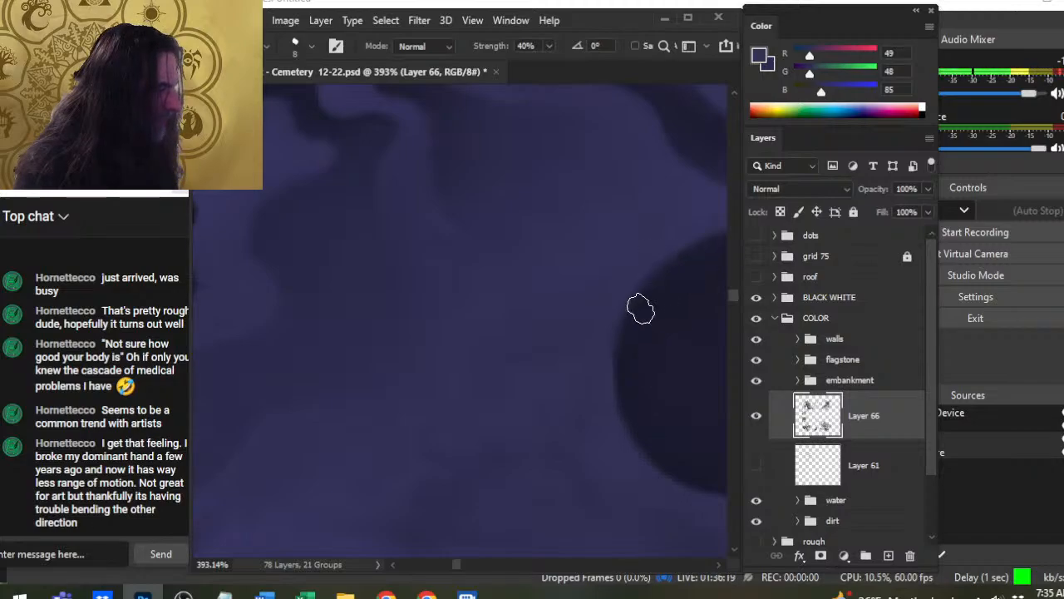
drag(627, 354, 511, 388)
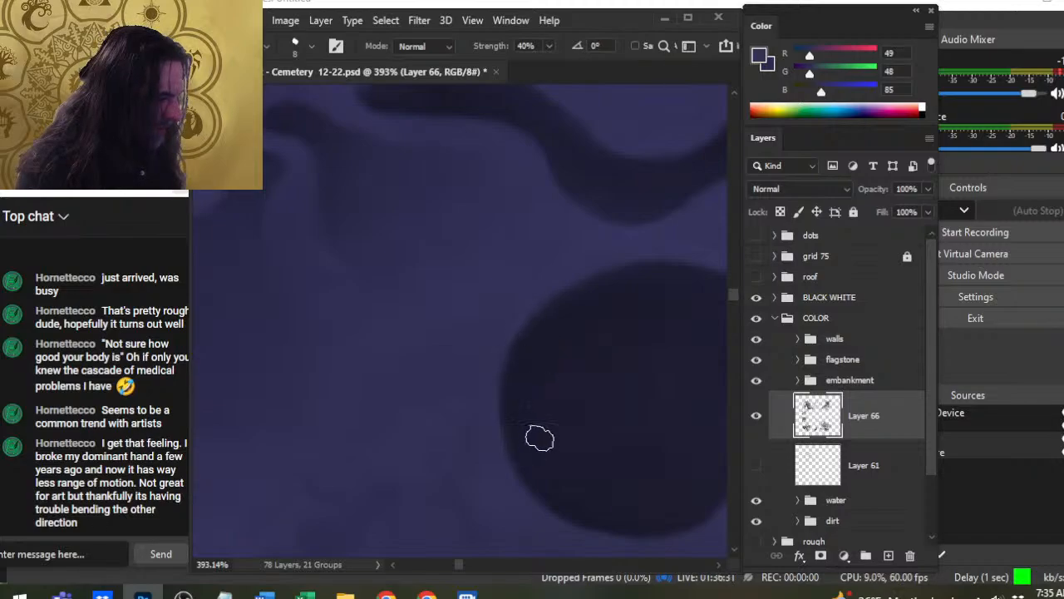
drag(535, 478, 457, 366)
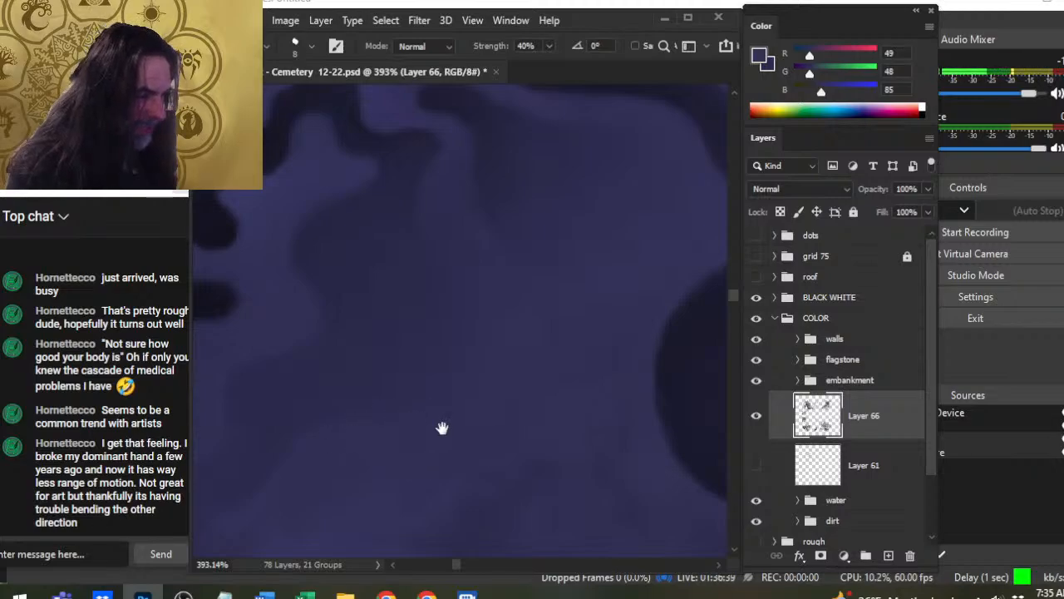
Smudge the faint mid-tone shadows across the open water between the pool's left bank and the large round blob at size 8
drag(442, 427, 565, 352)
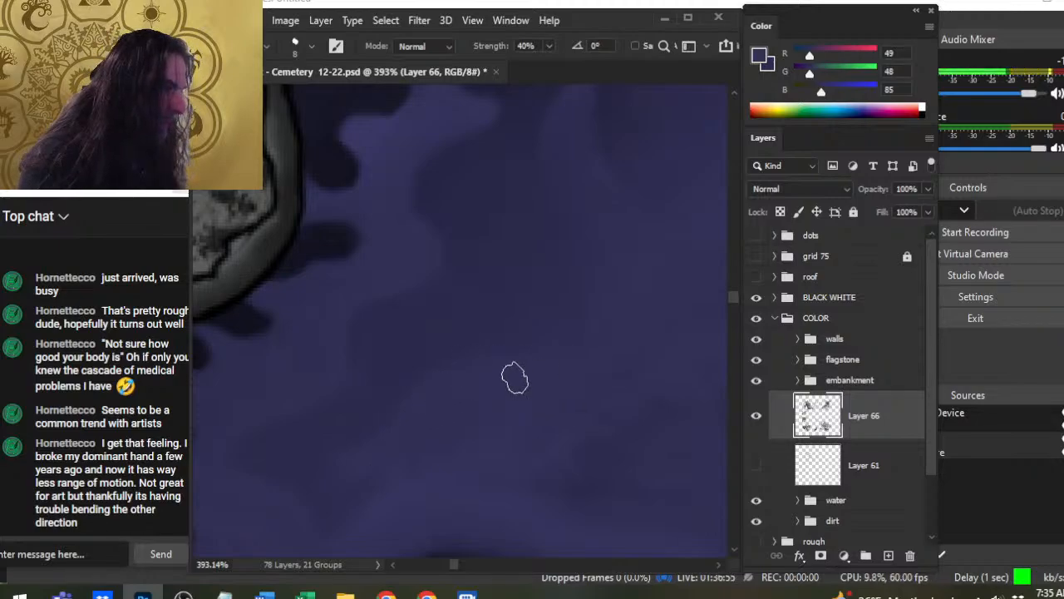
drag(552, 381, 380, 428)
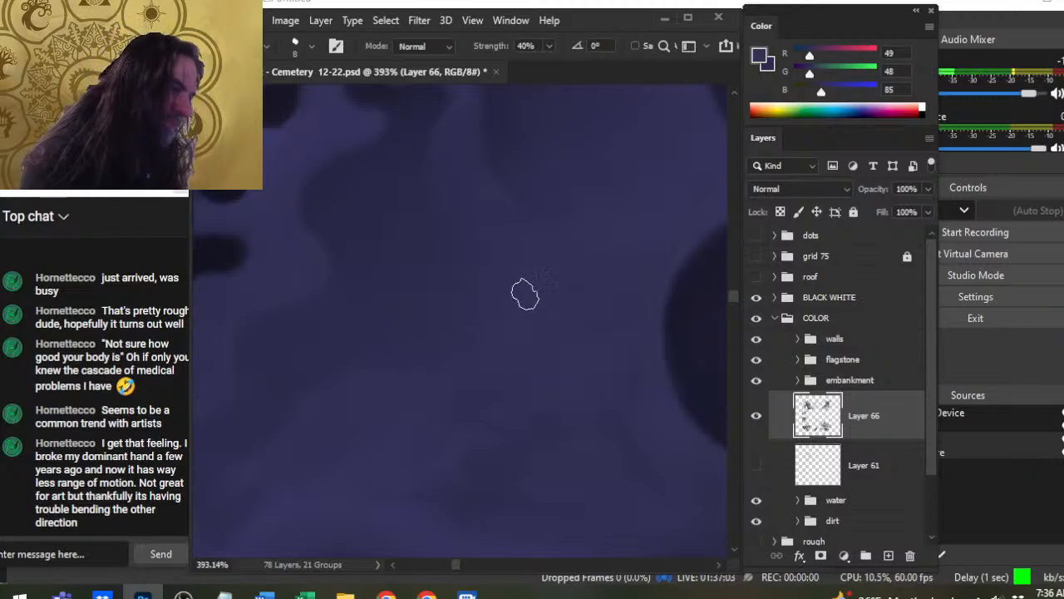
drag(525, 292, 473, 385)
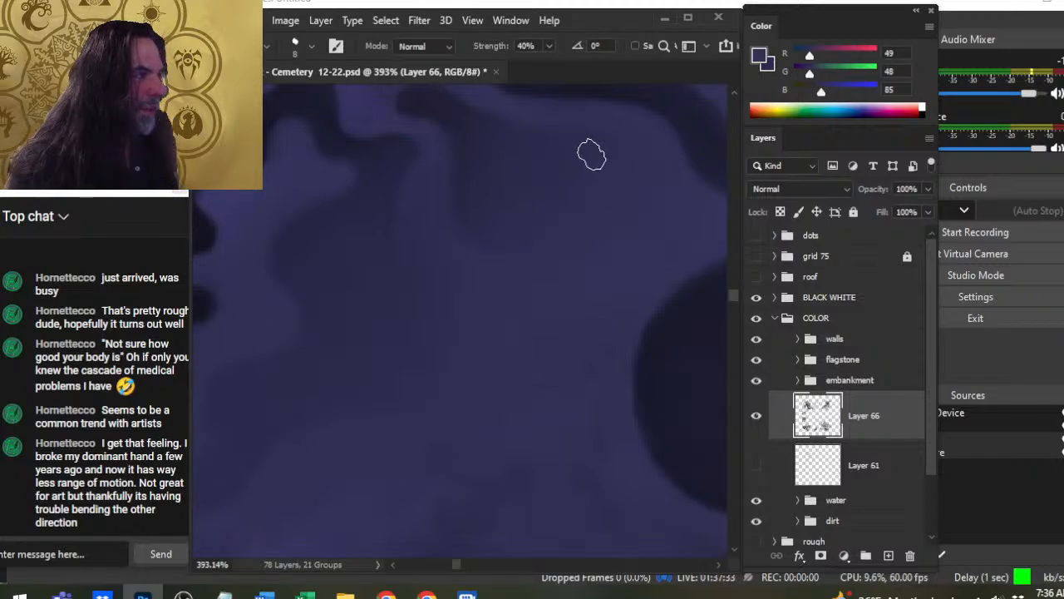
drag(595, 228, 520, 291)
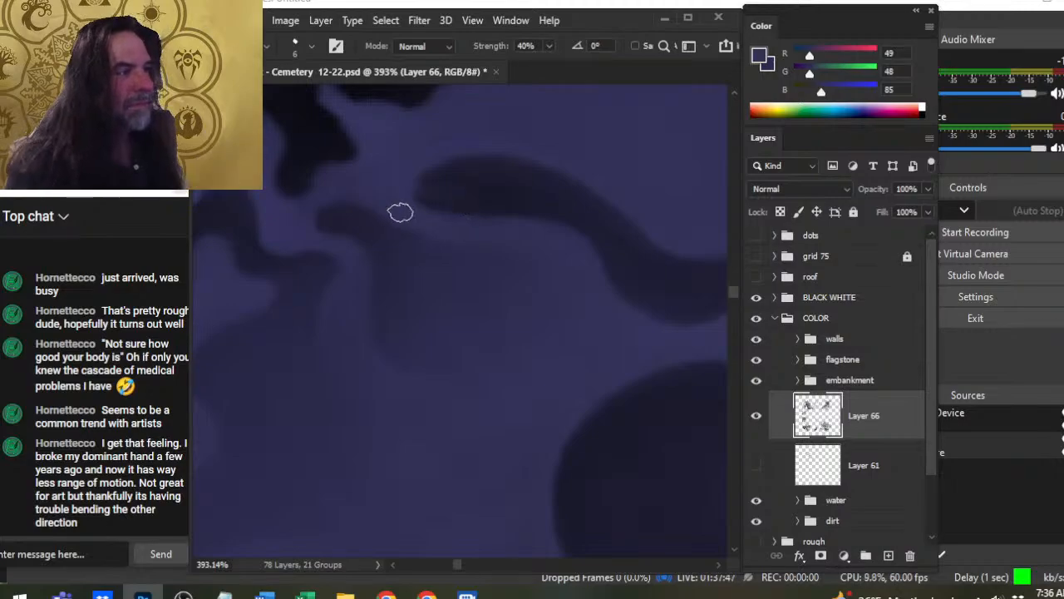
Fill out the rounded end of the dark winding swirl with its sampled dark tone and smooth its outline with a size 5 smudge brush
mouse_move(478, 175)
mouse_down()
mouse_move(503, 285)
mouse_move(522, 260)
mouse_up()
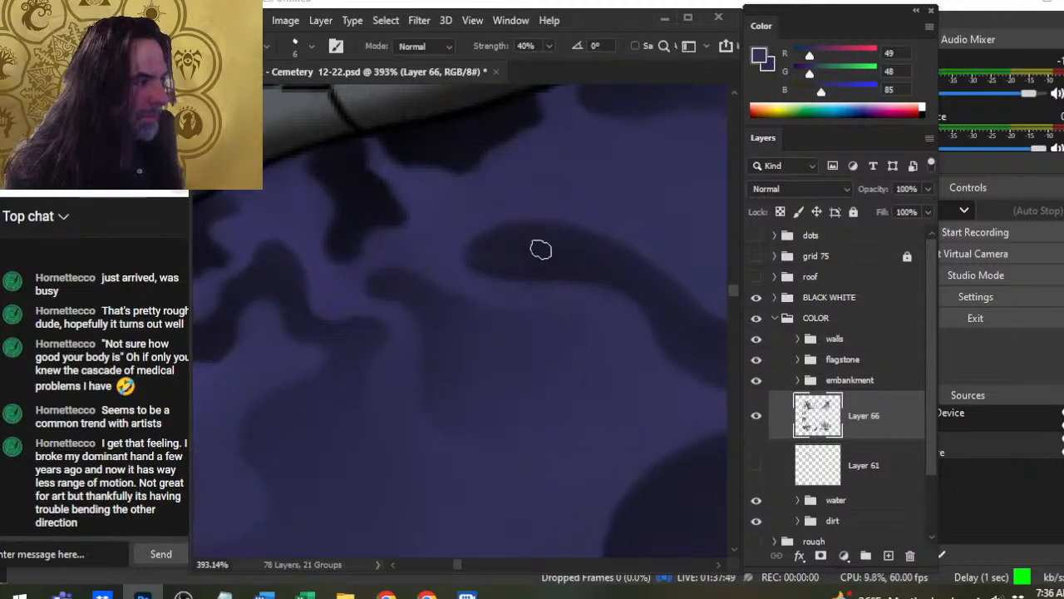
key(b)
alt+click(542, 247)
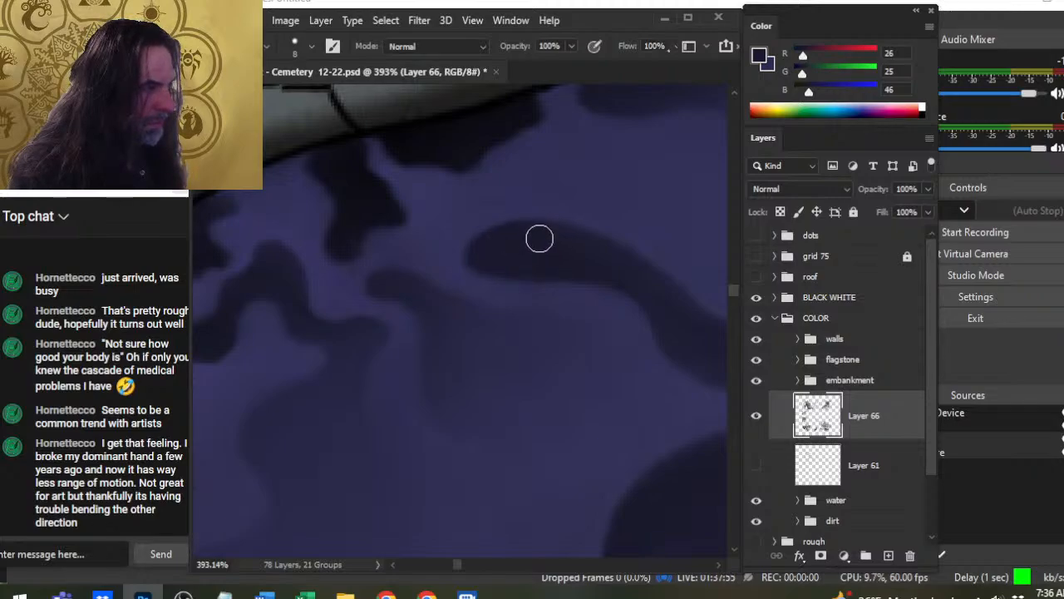
key(r)
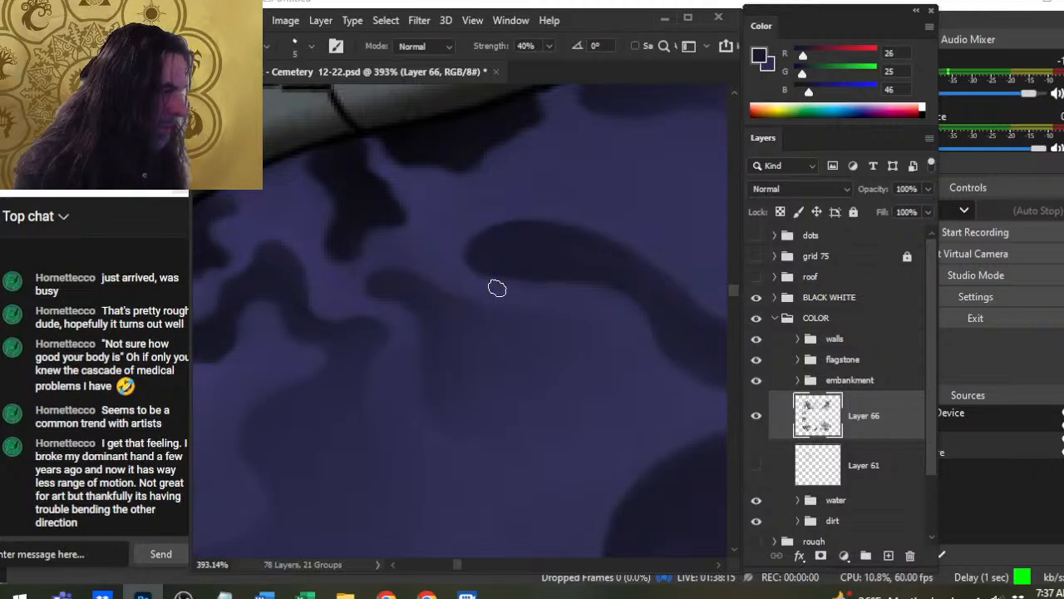
drag(593, 257, 480, 221)
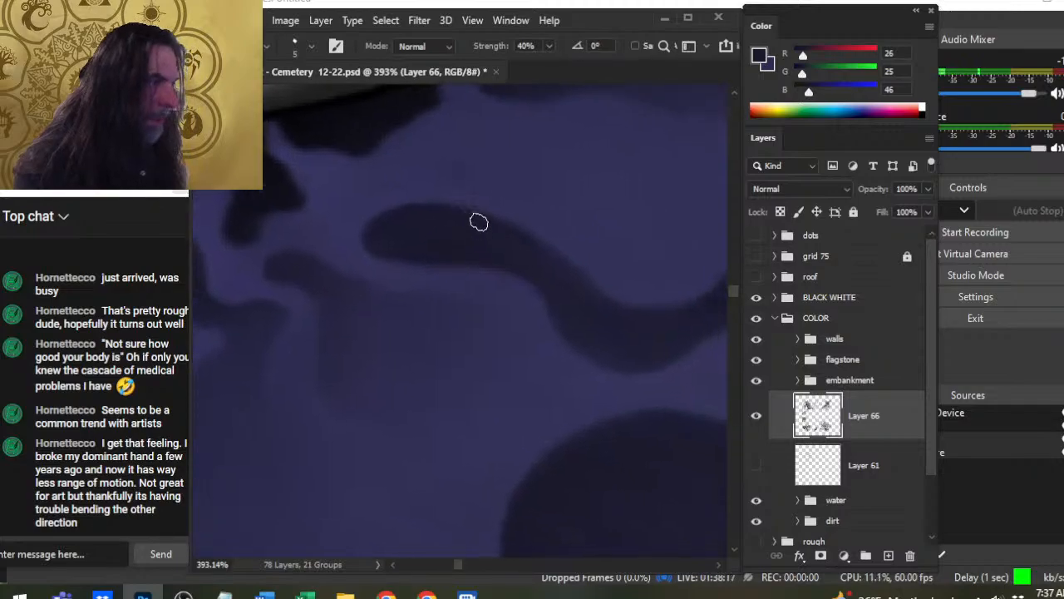
key(b)
key(r)
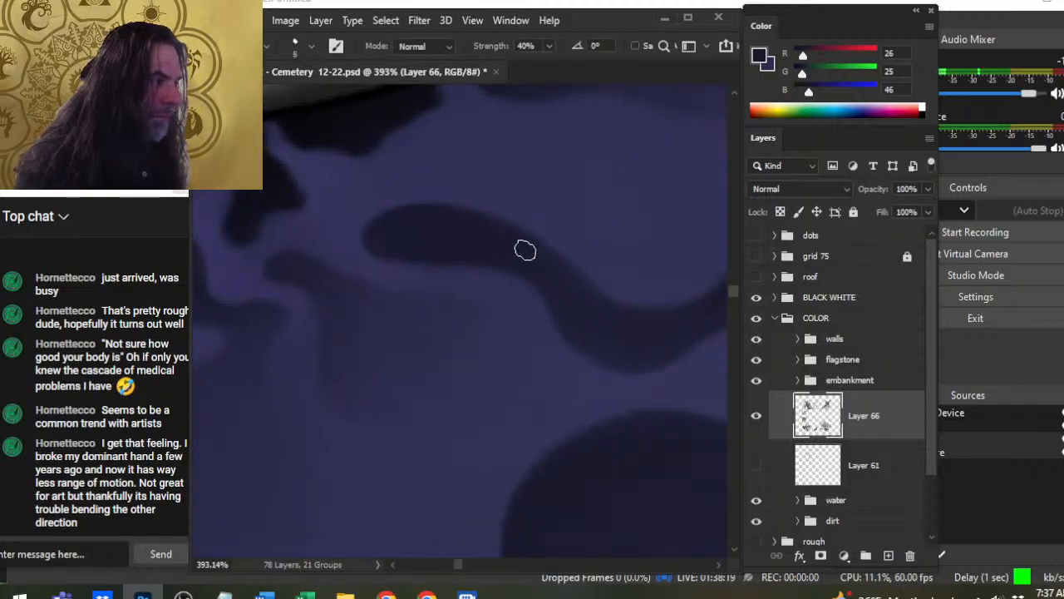
Smooth the dark swirl's winding middle section toward the large dark mass with a size 7 smudge brush at 40% strength
key(bracketright)
key(bracketright)
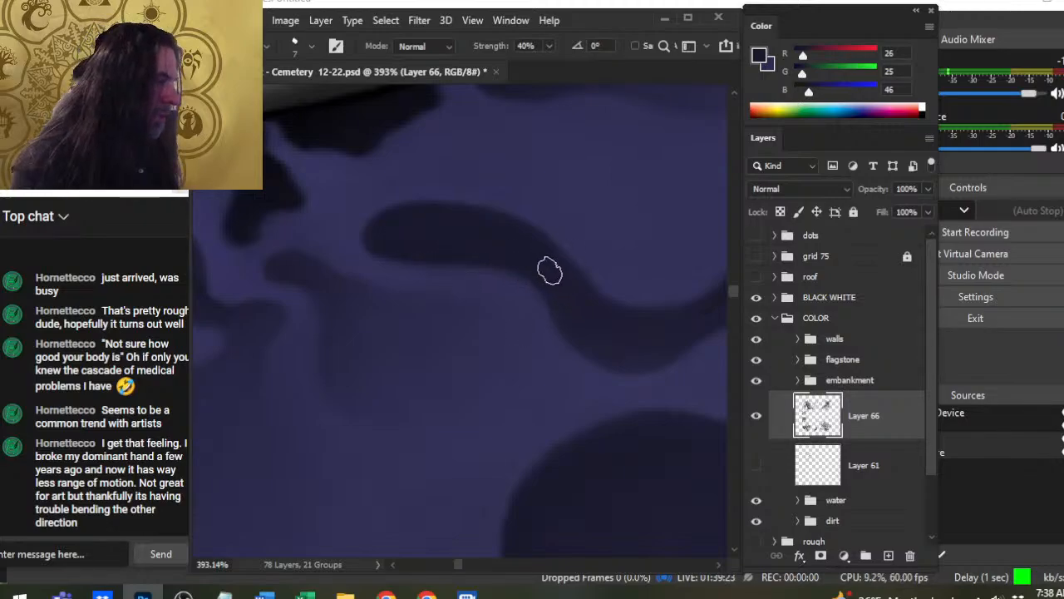
drag(608, 344, 541, 325)
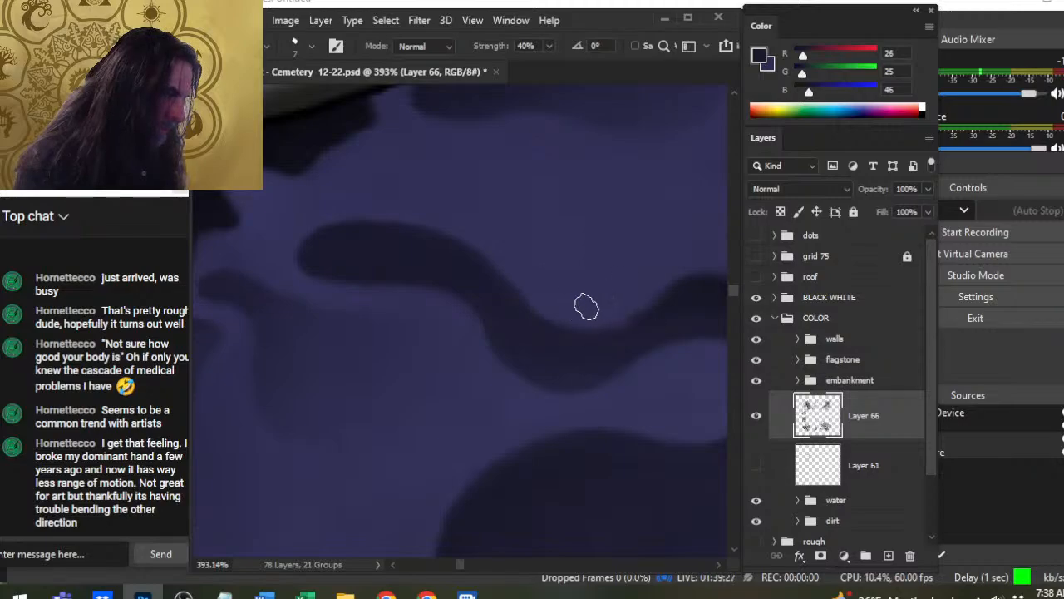
drag(546, 321, 515, 330)
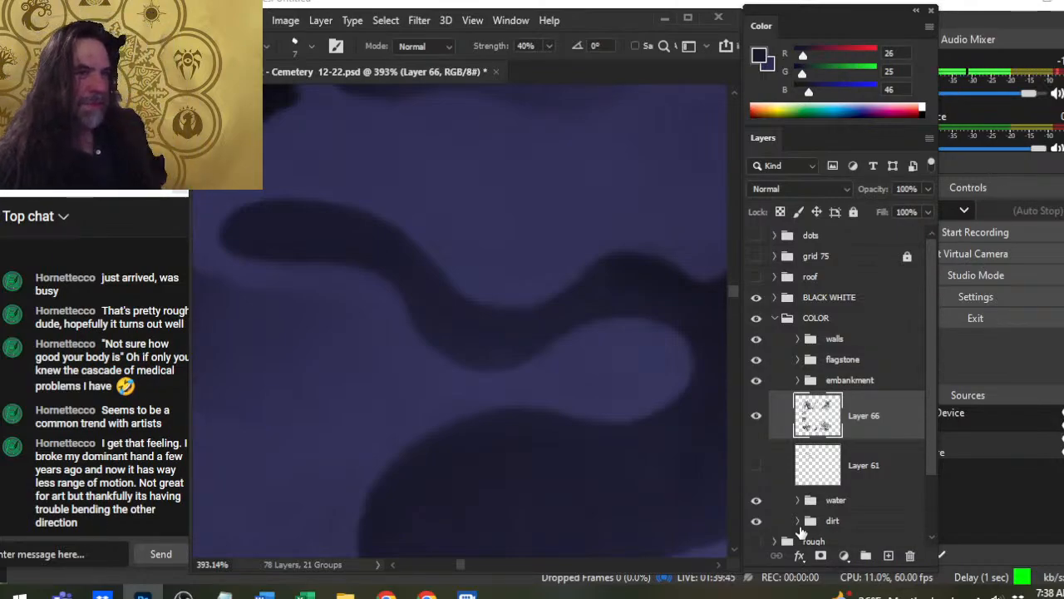
mouse_move(392, 384)
mouse_down()
mouse_move(425, 363)
mouse_move(346, 347)
mouse_up()
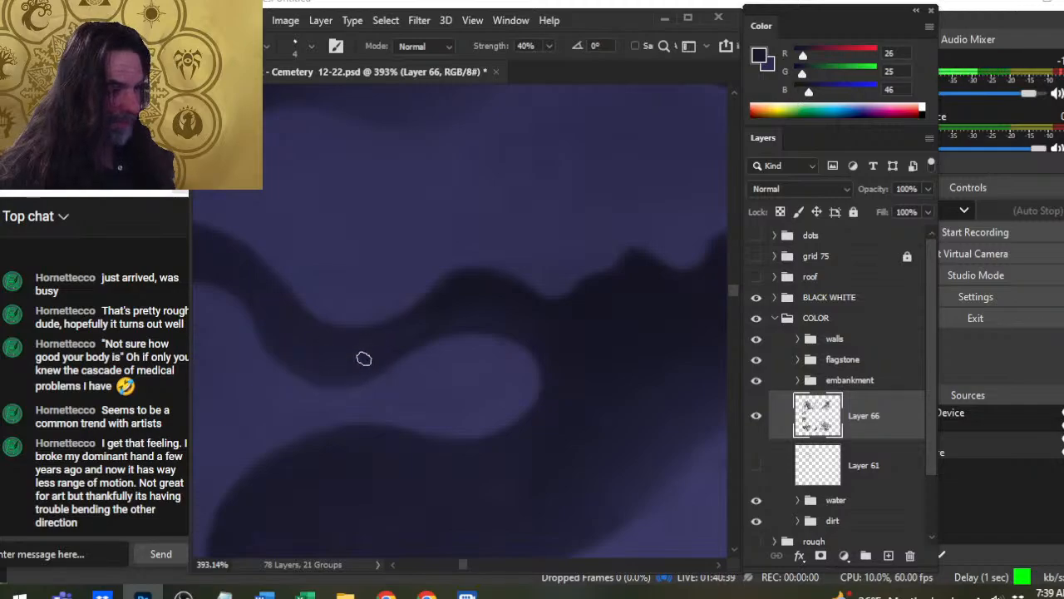
Darken the swirl's bend with the deeper tone sampled beside the large dark mass and blend it along the swirl at smudge size 7
key(b)
alt+click(463, 292)
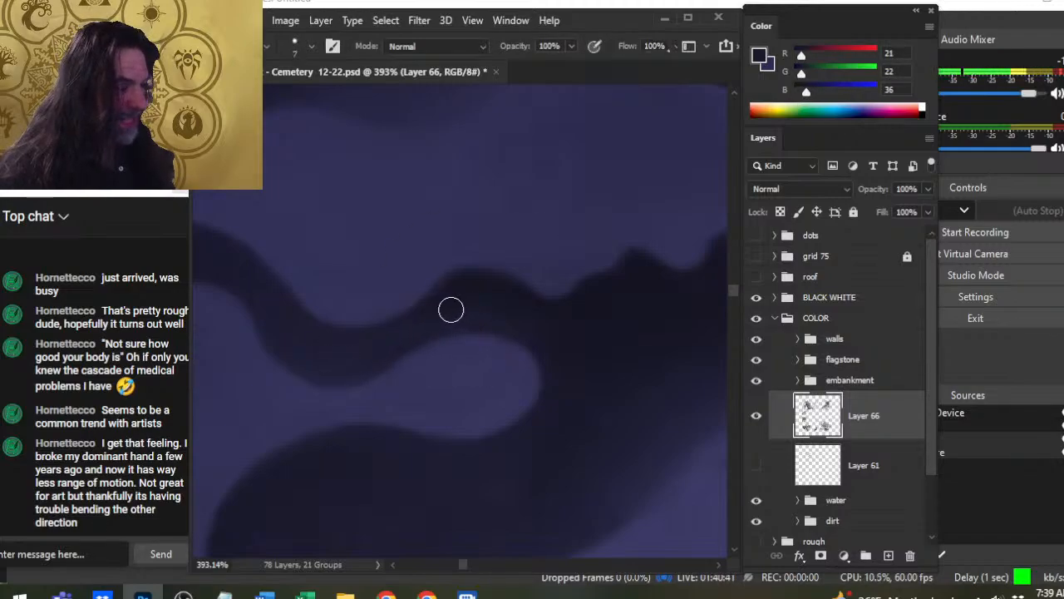
key(r)
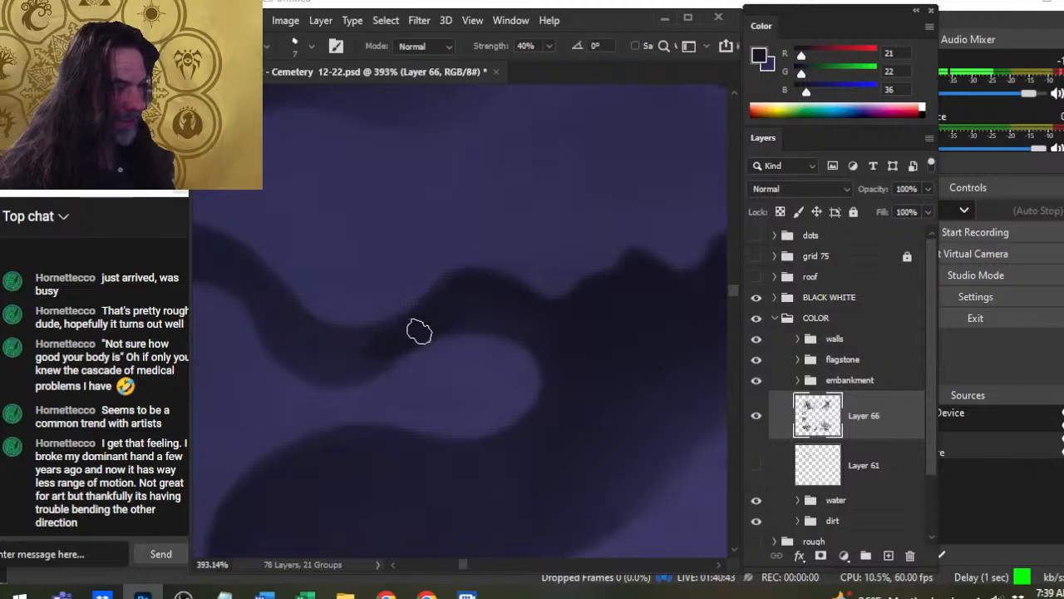
mouse_move(347, 349)
mouse_down()
mouse_move(398, 337)
mouse_move(382, 348)
mouse_move(394, 347)
mouse_move(393, 334)
mouse_move(364, 321)
mouse_move(363, 350)
mouse_move(385, 347)
mouse_move(356, 362)
mouse_move(340, 351)
mouse_move(357, 366)
mouse_move(281, 350)
mouse_move(338, 375)
mouse_move(362, 356)
mouse_move(336, 366)
mouse_move(353, 350)
mouse_move(363, 357)
mouse_move(339, 344)
mouse_move(328, 353)
mouse_move(384, 350)
mouse_move(312, 358)
mouse_move(376, 358)
mouse_move(332, 365)
mouse_move(335, 350)
mouse_move(332, 369)
mouse_move(368, 360)
mouse_move(438, 377)
mouse_move(411, 392)
mouse_move(436, 356)
mouse_move(400, 381)
mouse_move(442, 356)
mouse_move(428, 322)
mouse_move(480, 310)
mouse_move(446, 309)
mouse_move(477, 308)
mouse_up()
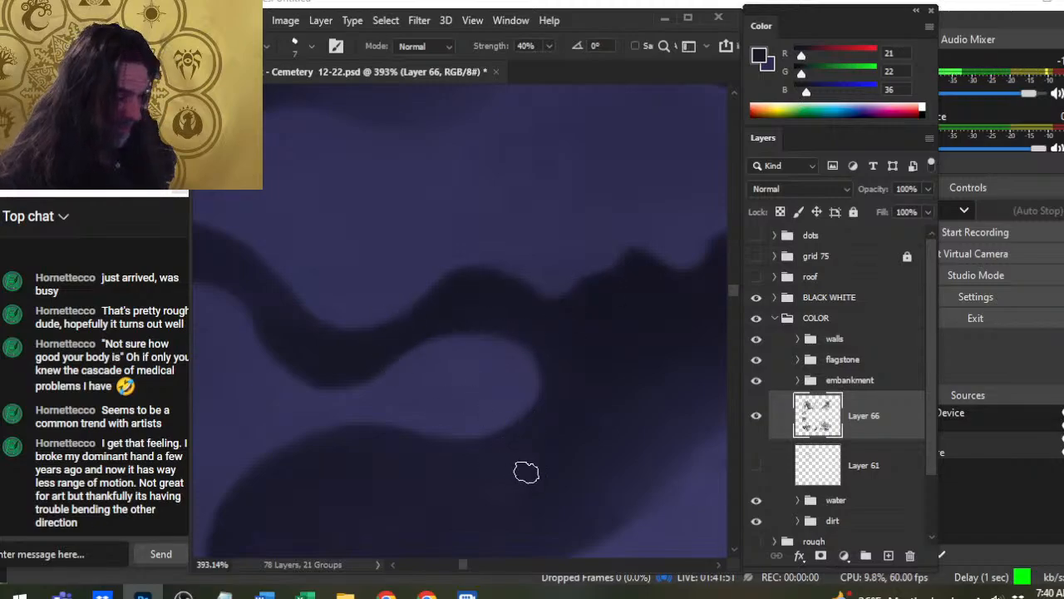
drag(527, 470, 565, 369)
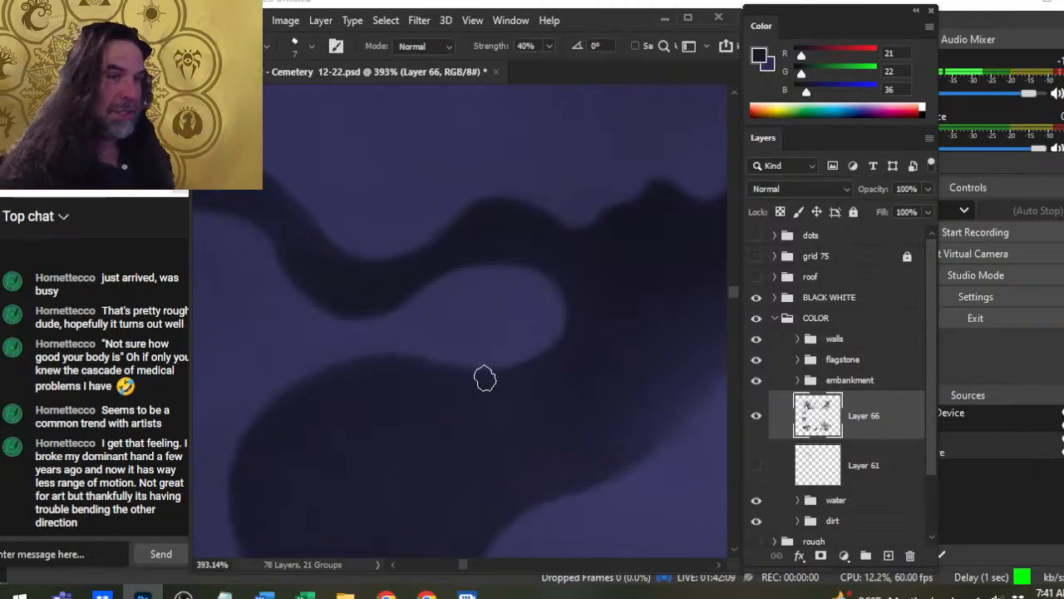
drag(276, 365, 380, 432)
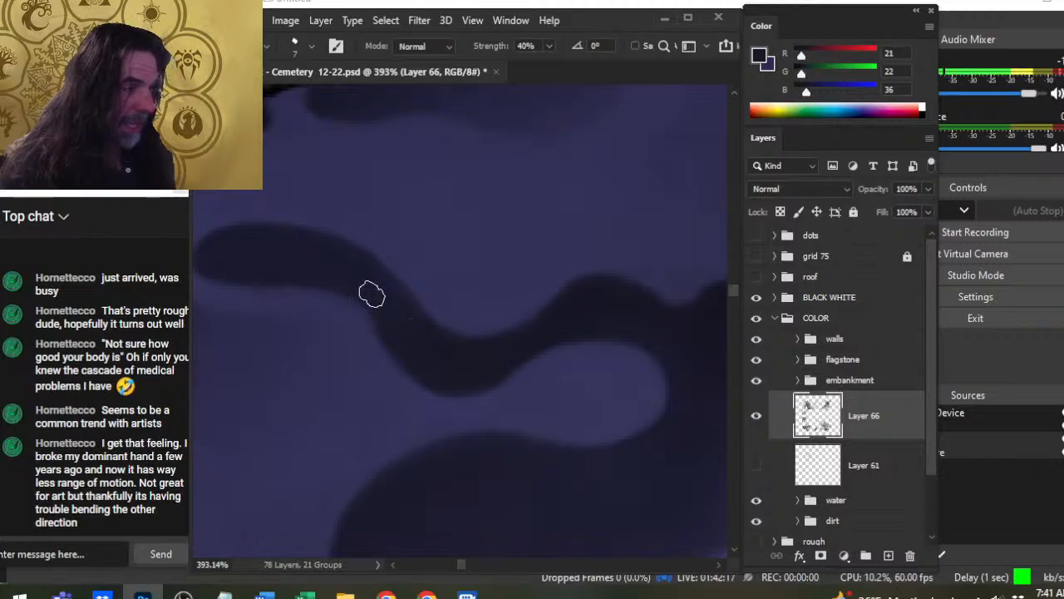
drag(325, 288, 407, 321)
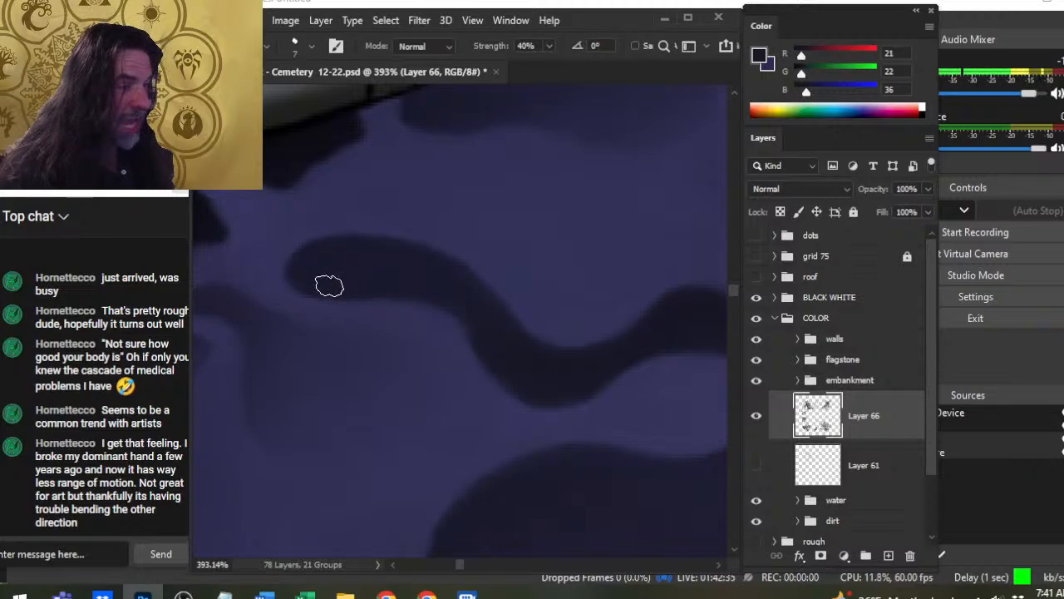
Refine the swirl's rounded end and the faint shadow beneath it with a smudge brush between sizes 4 and 7
key(bracketleft)
key(bracketleft)
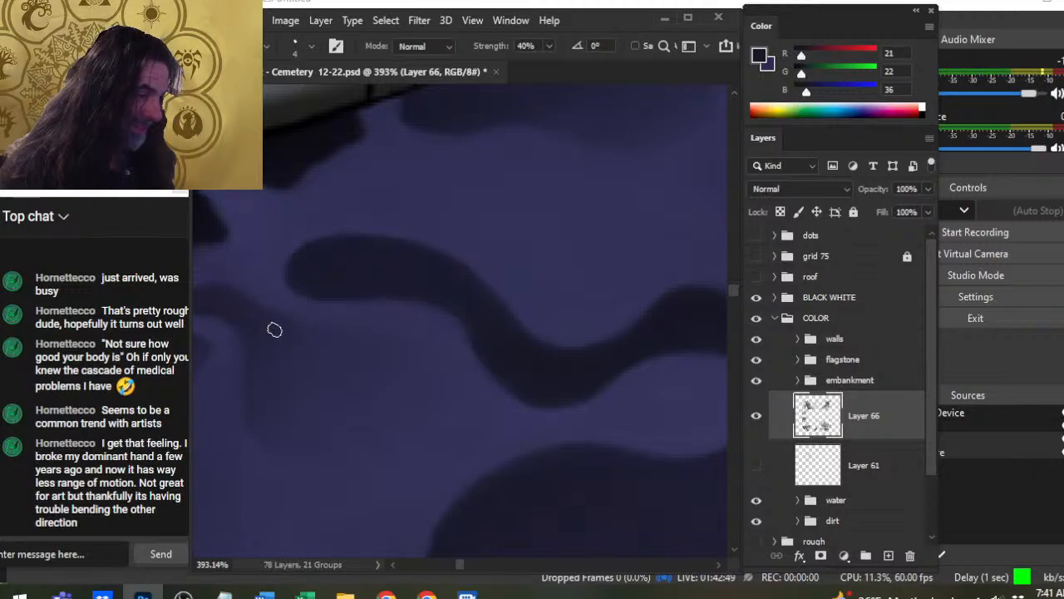
key(bracketright)
key(bracketright)
key(bracketright)
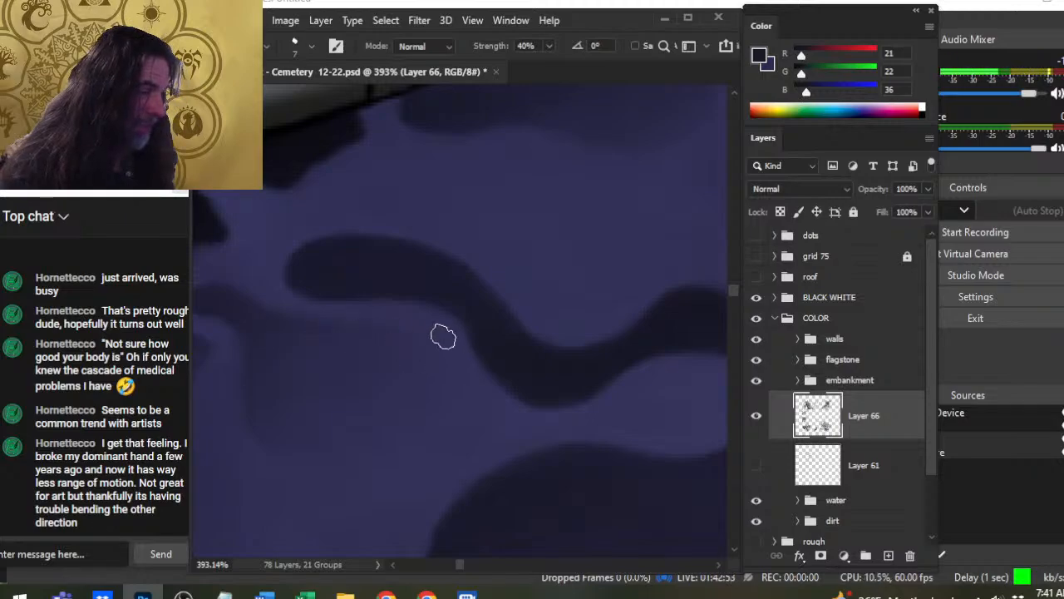
key(bracketleft)
key(bracketleft)
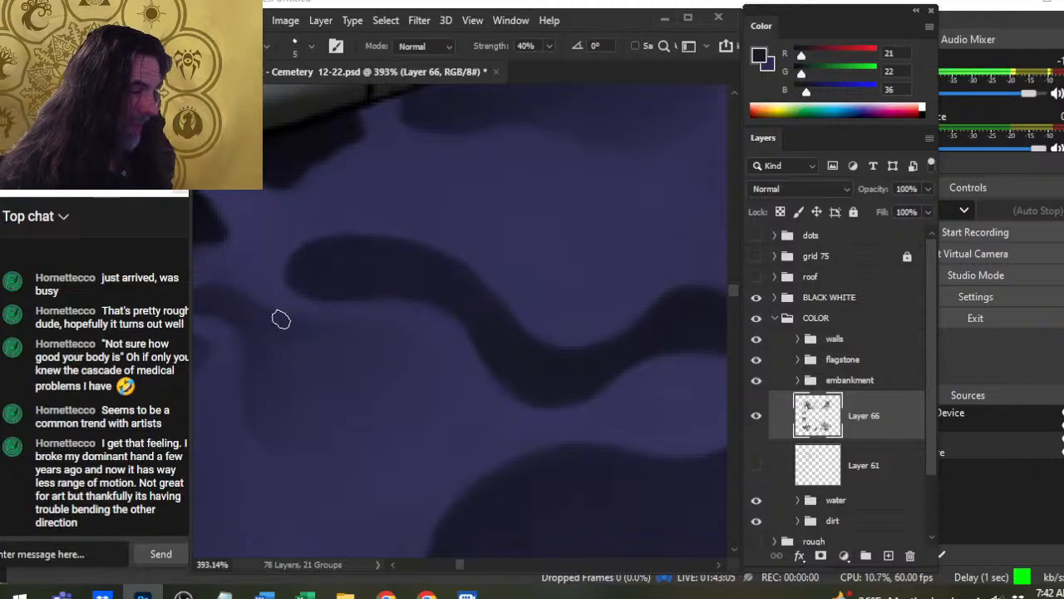
Touch up the water under the swirl with a sampled mid-purple and blend it into the faint shadow with a size 4 to 7 smudge brush
key(b)
alt+click(439, 319)
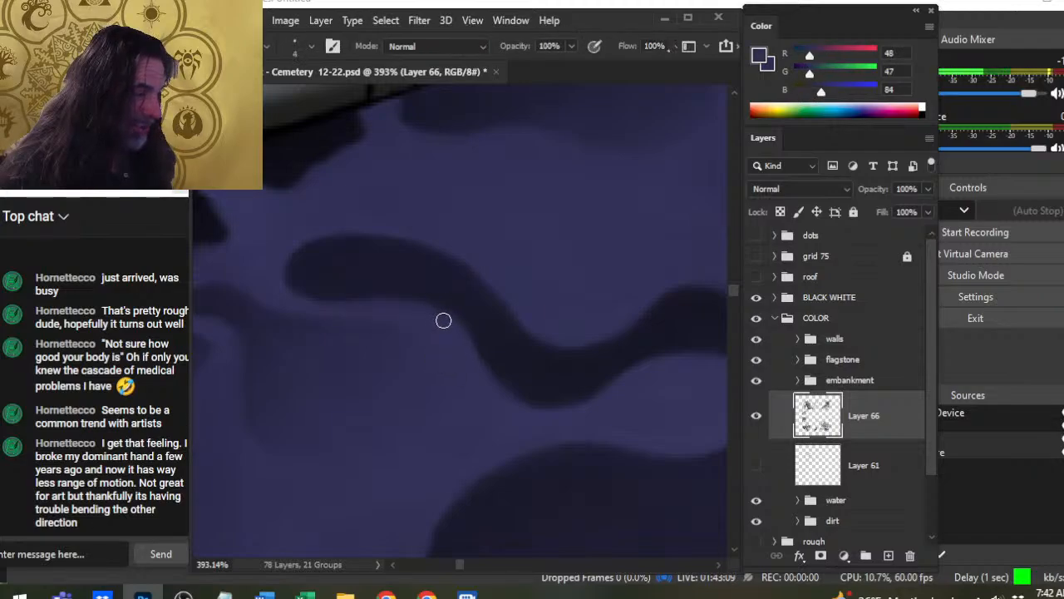
key(r)
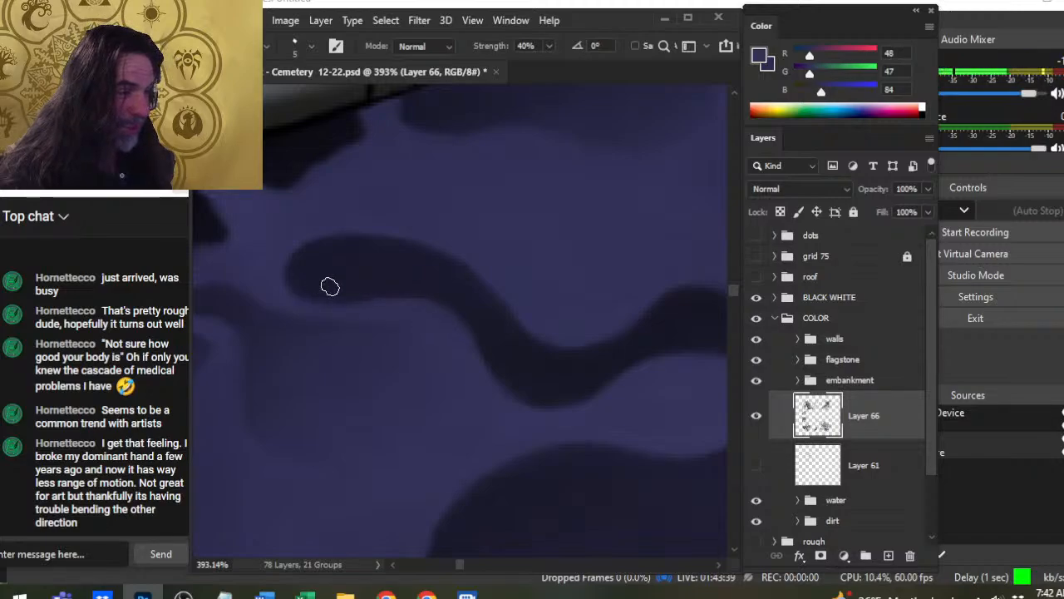
key(bracketleft)
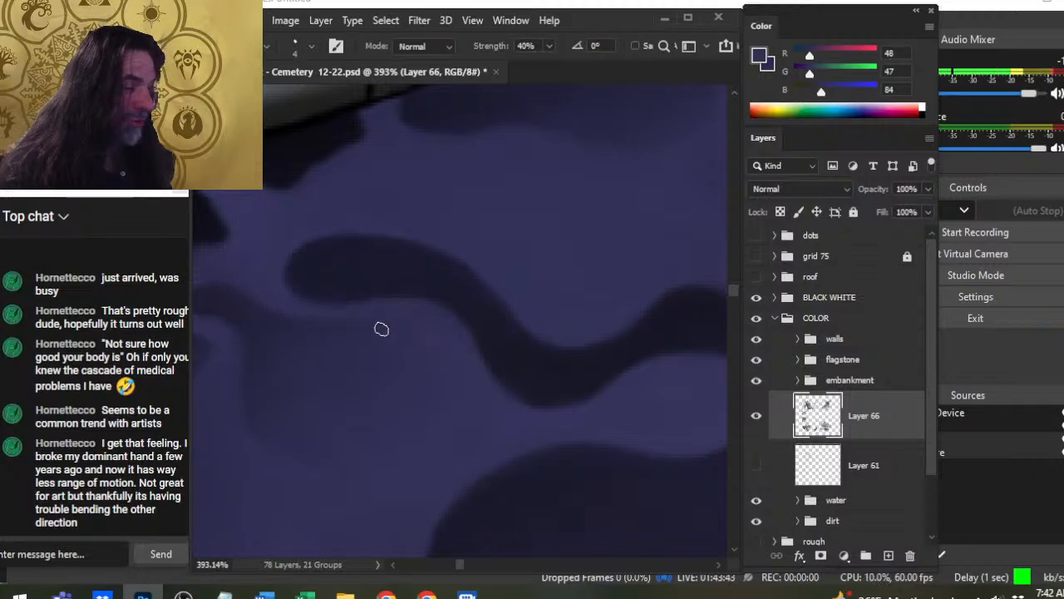
key(bracketright)
key(bracketright)
key(bracketright)
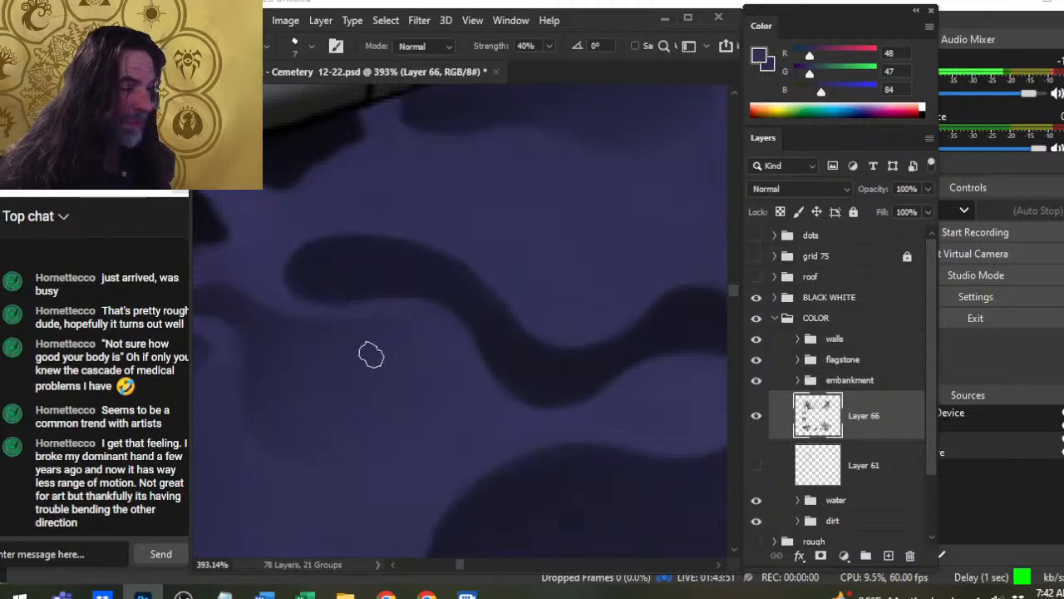
key(bracketleft)
key(bracketleft)
key(bracketleft)
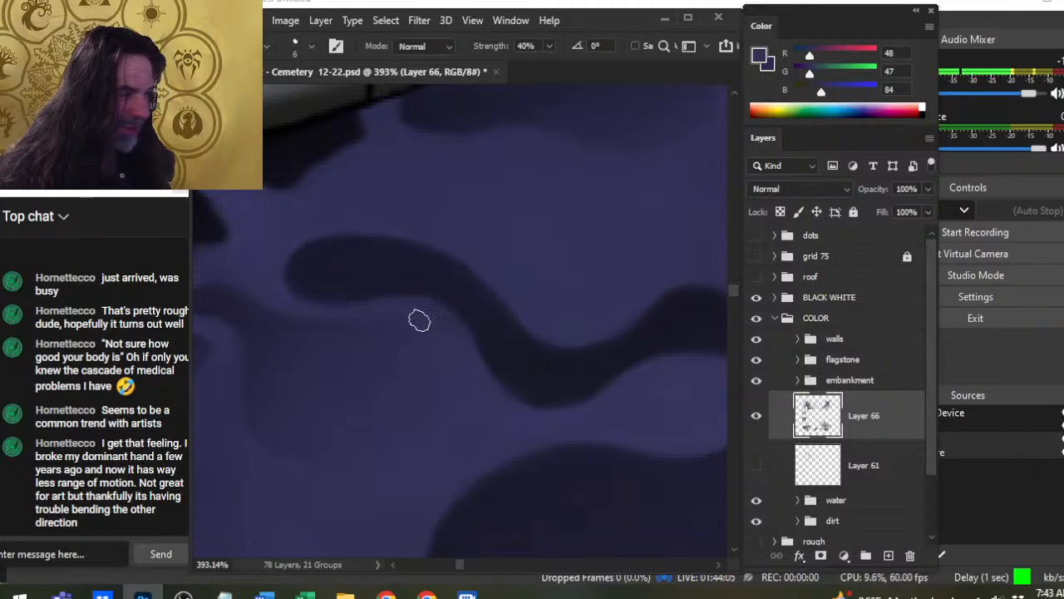
Retouch the swirl's lower edge with mid-purples sampled from the adjacent water, blending them with a size 4 smudge brush at 40% strength
key(b)
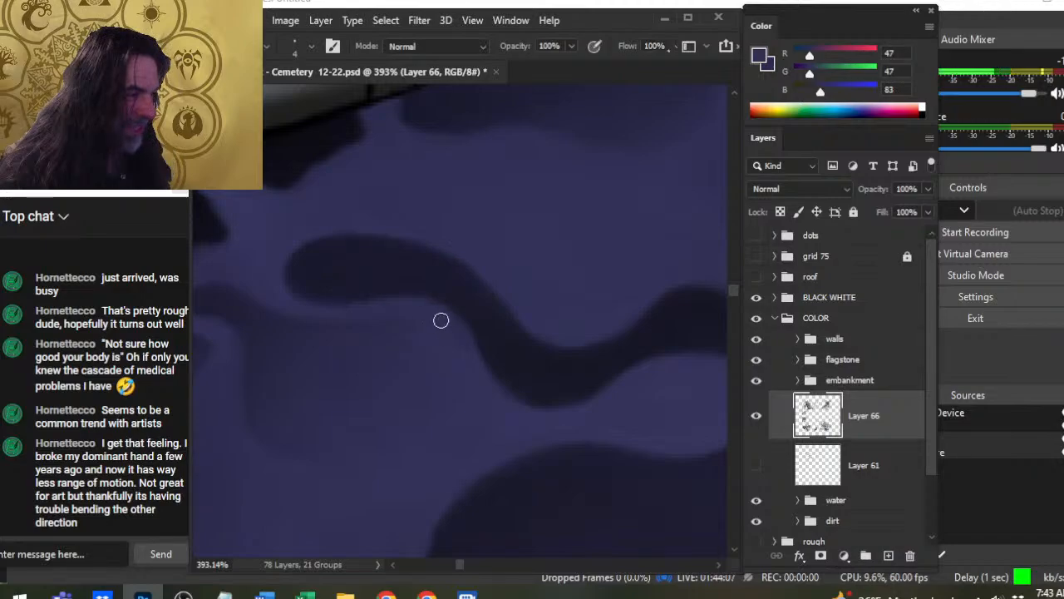
key(r)
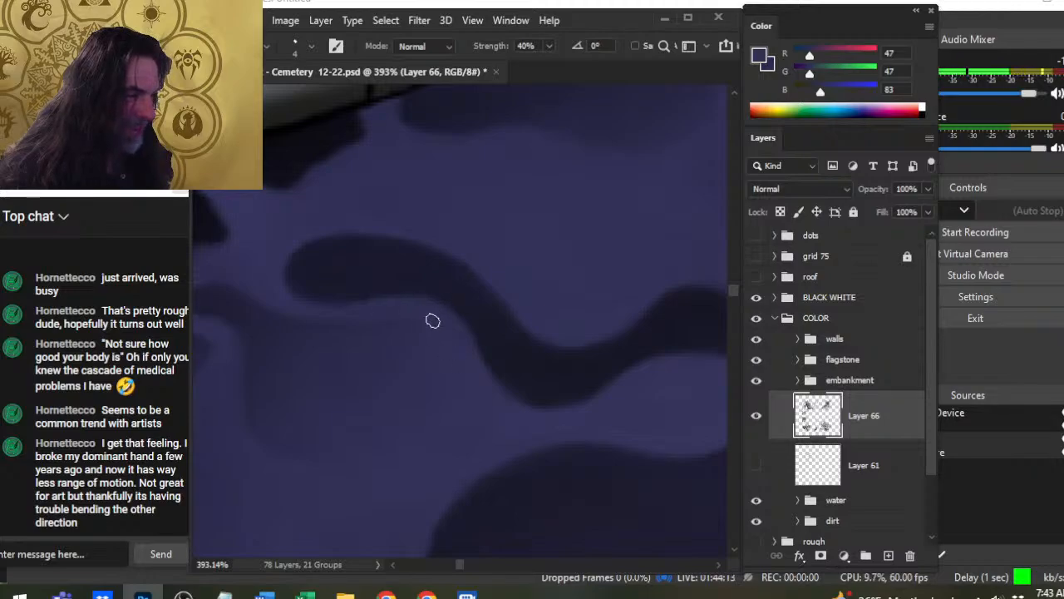
key(b)
alt+click(458, 370)
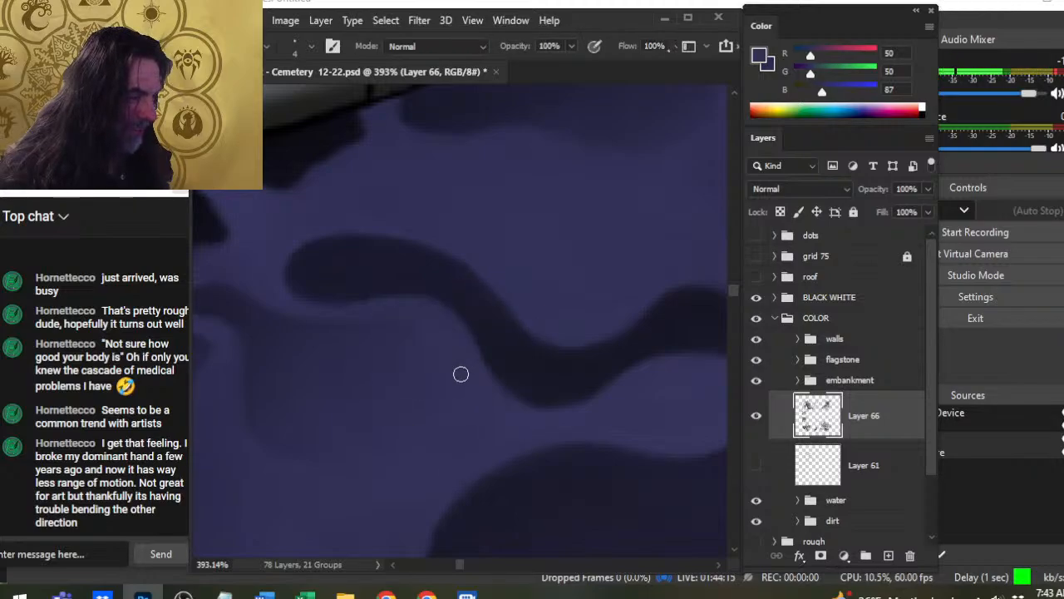
key(r)
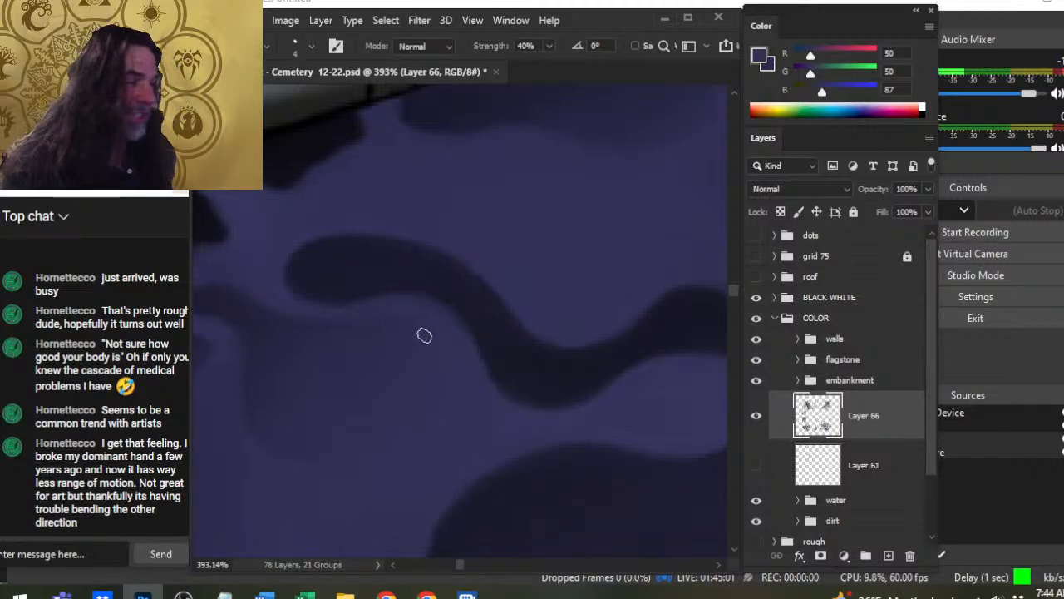
Sharpen the swirl's lower contour and the thin light gap beneath it with a smudge brush at sizes 3 and 5
key(bracketleft)
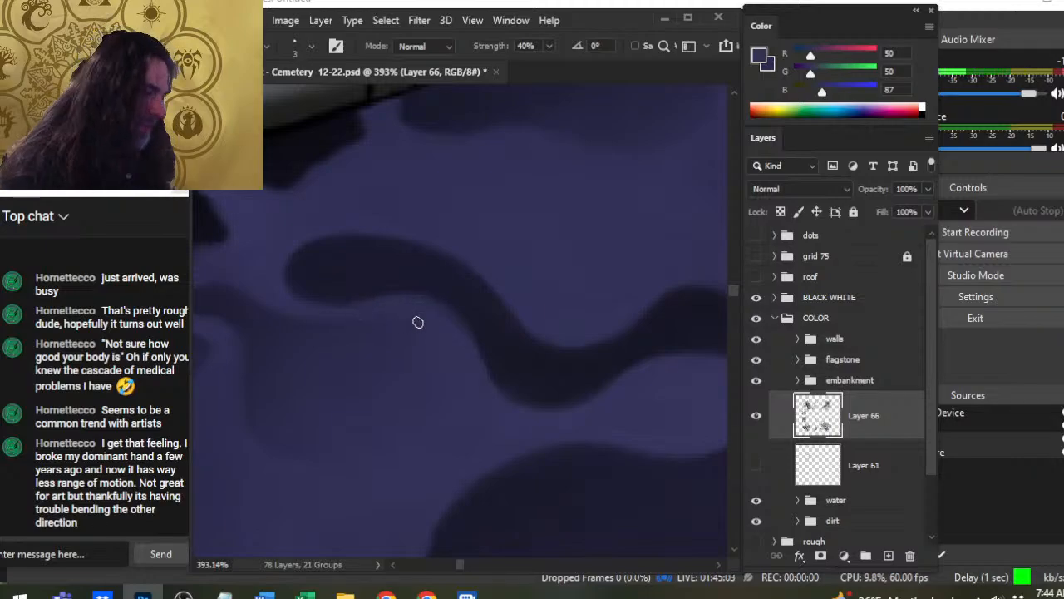
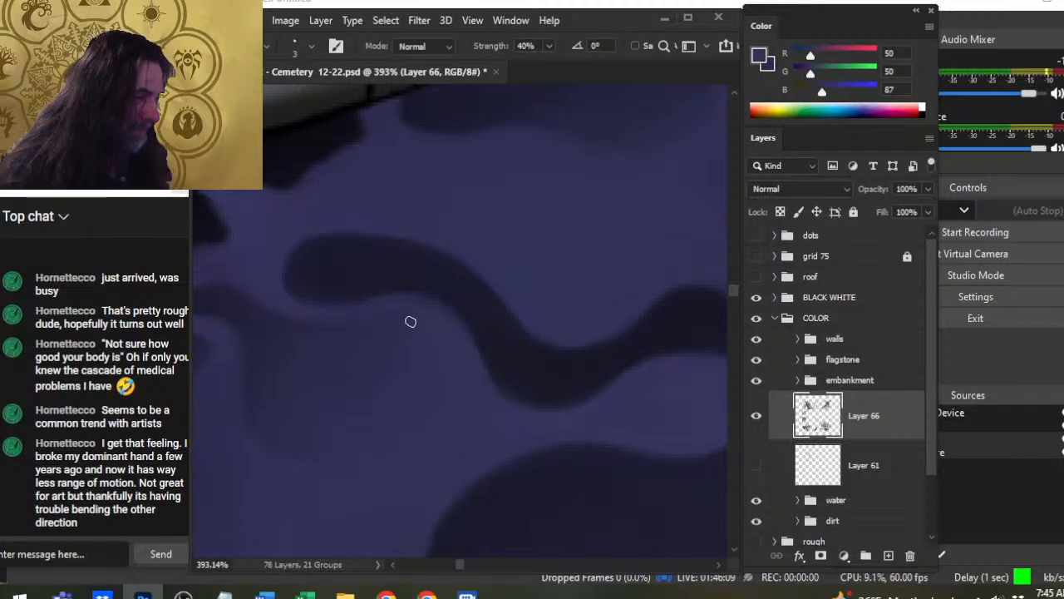
key(bracketright)
key(bracketright)
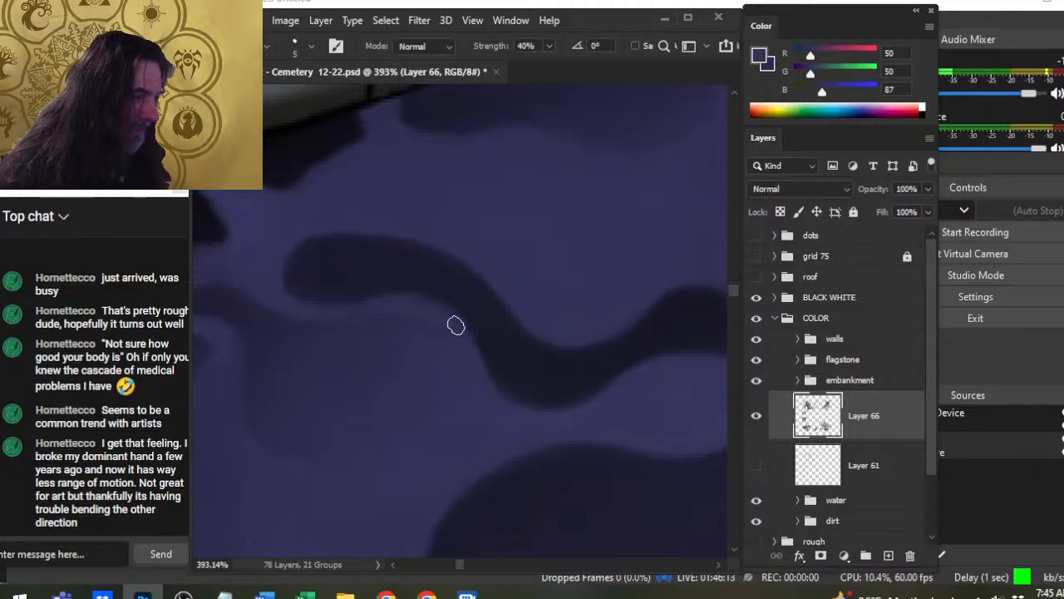
key(bracketleft)
key(bracketleft)
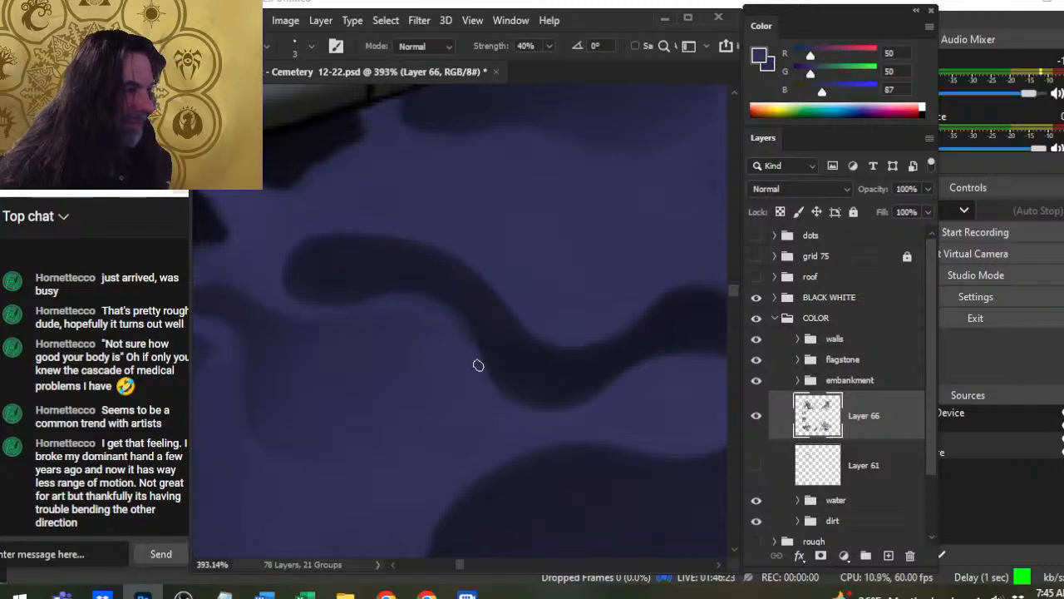
Smooth the rim of the large rounded bulb below the swirl with a smudge brush at sizes 4 and 5, 40% strength
key(bracketright)
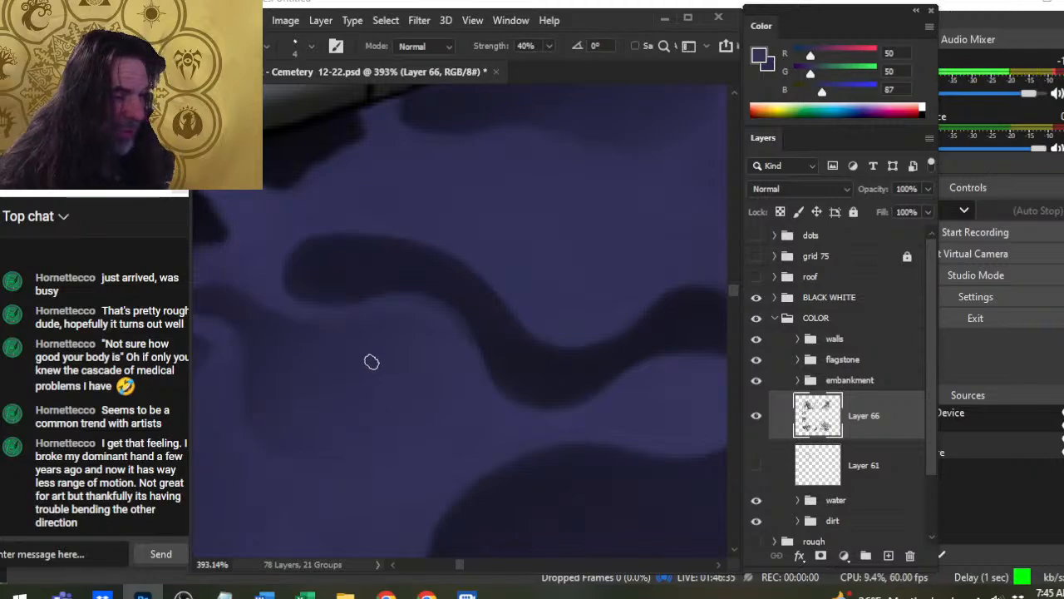
key(bracketright)
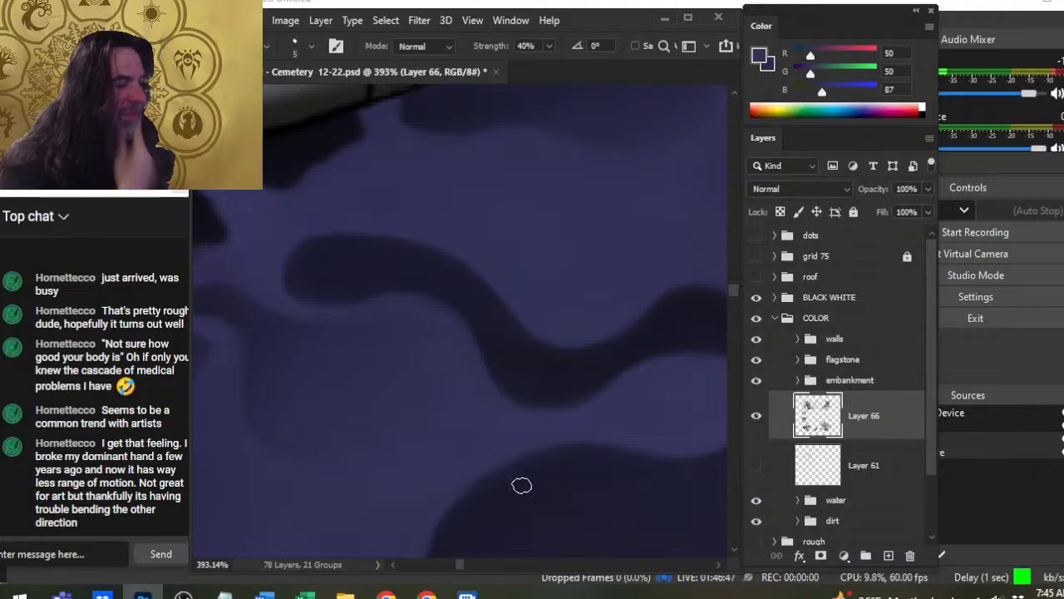
scroll(574, 483, down, 3)
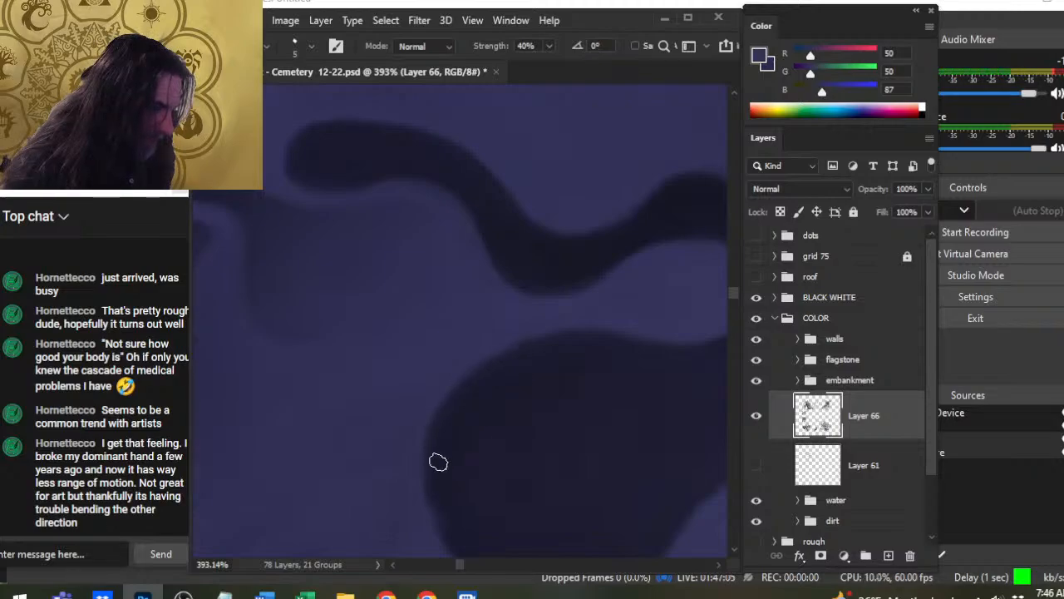
scroll(437, 369, down, 3)
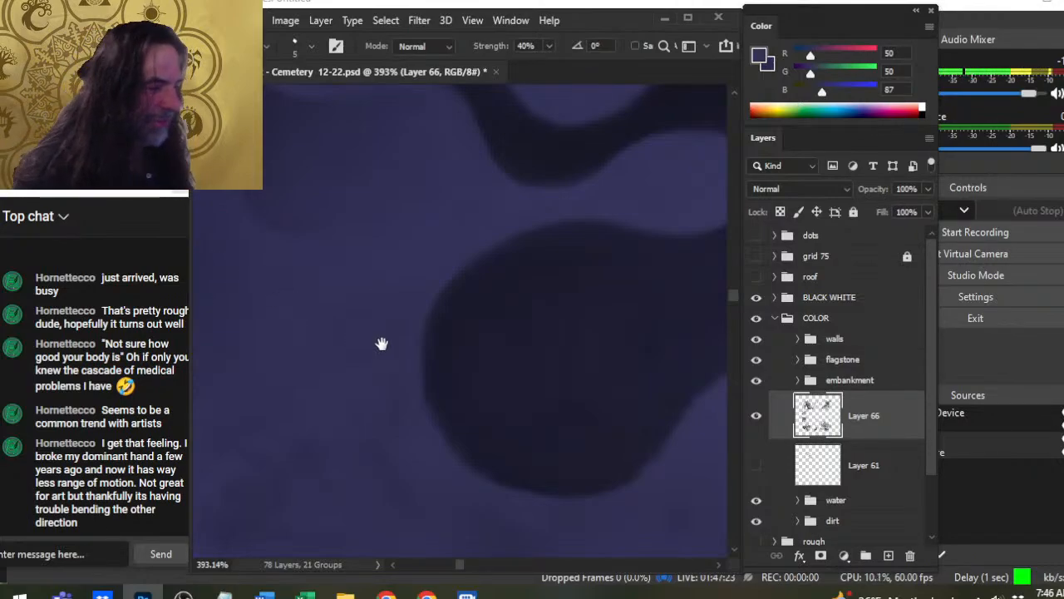
drag(380, 347, 281, 254)
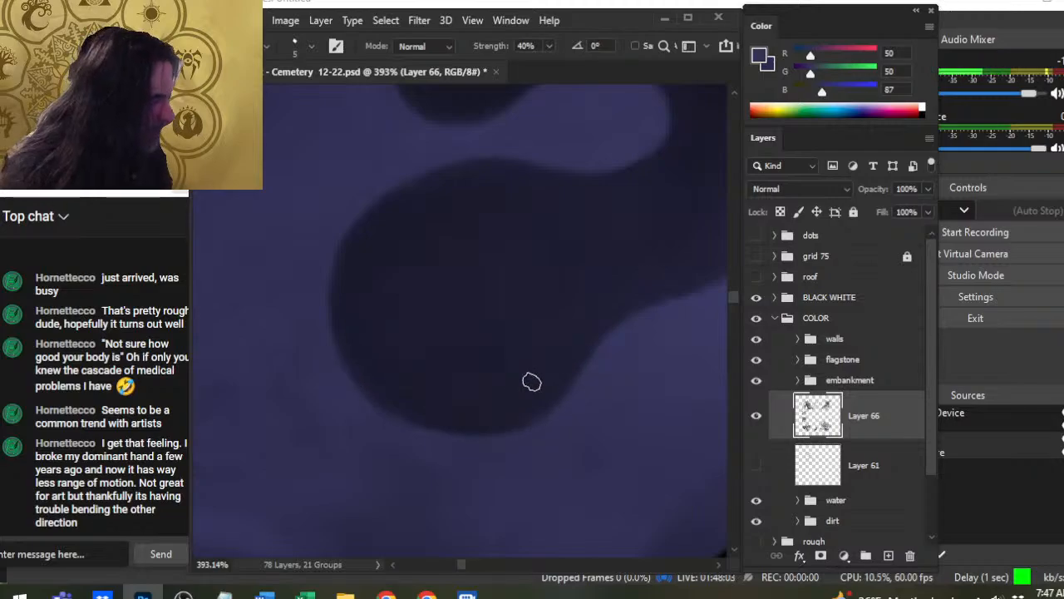
Smooth the dark shape's lower edge from the bulb to the thin curved tail with a smudge brush between sizes 5 and 8
drag(643, 339, 548, 388)
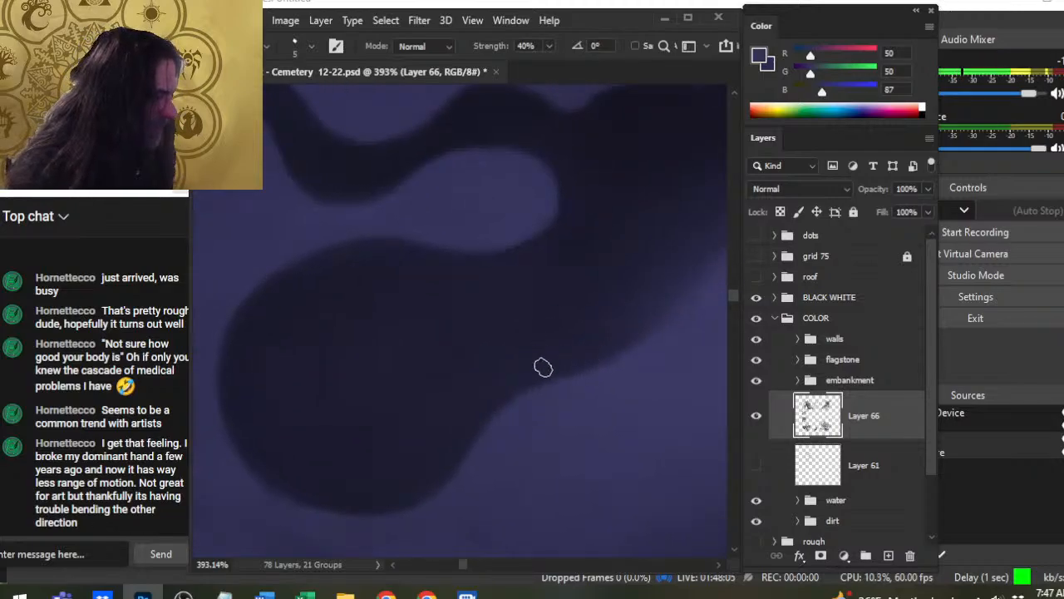
mouse_move(653, 312)
mouse_down()
mouse_move(492, 458)
mouse_move(467, 419)
mouse_up()
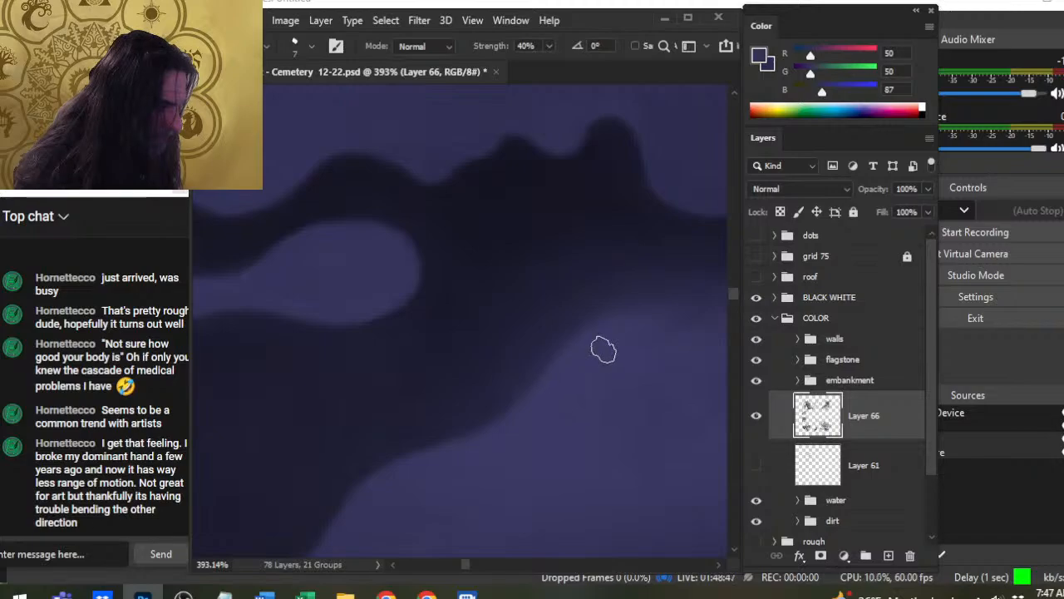
mouse_move(646, 371)
mouse_down()
mouse_move(469, 422)
mouse_move(463, 381)
mouse_up()
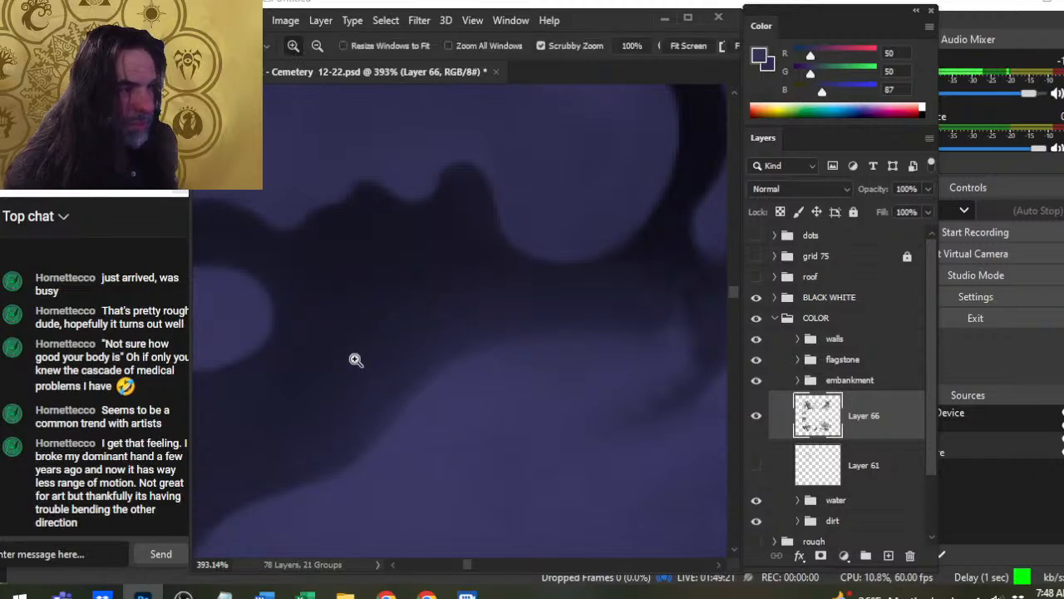
Soften the upper and outer curve of the large rounded bulb with a smudge brush at size 10
scroll(499, 349, down, 5)
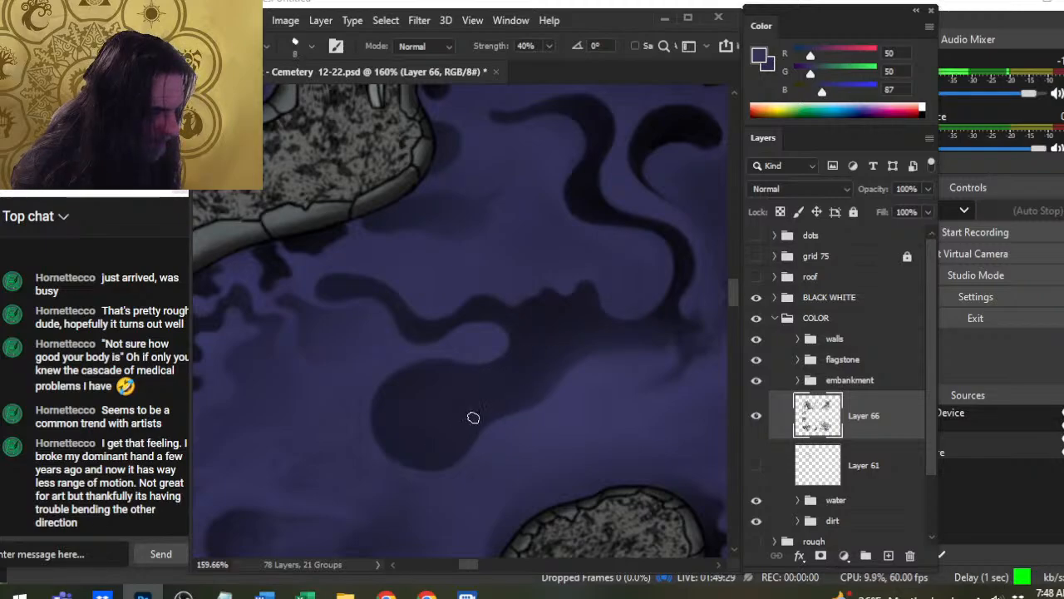
key(bracketright)
key(bracketright)
key(bracketright)
key(bracketright)
key(bracketright)
key(bracketright)
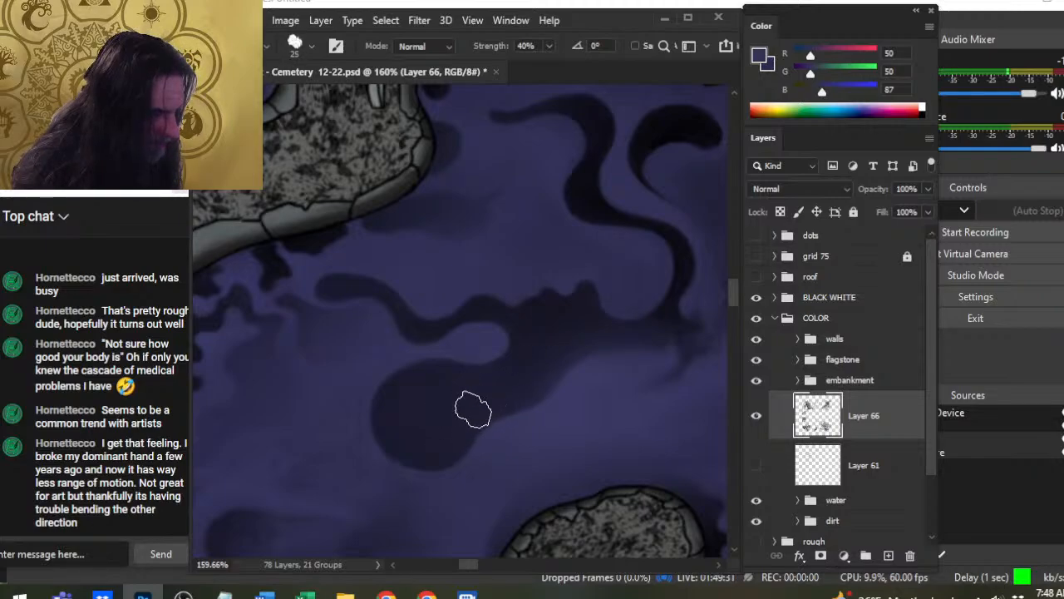
key(bracketleft)
key(bracketleft)
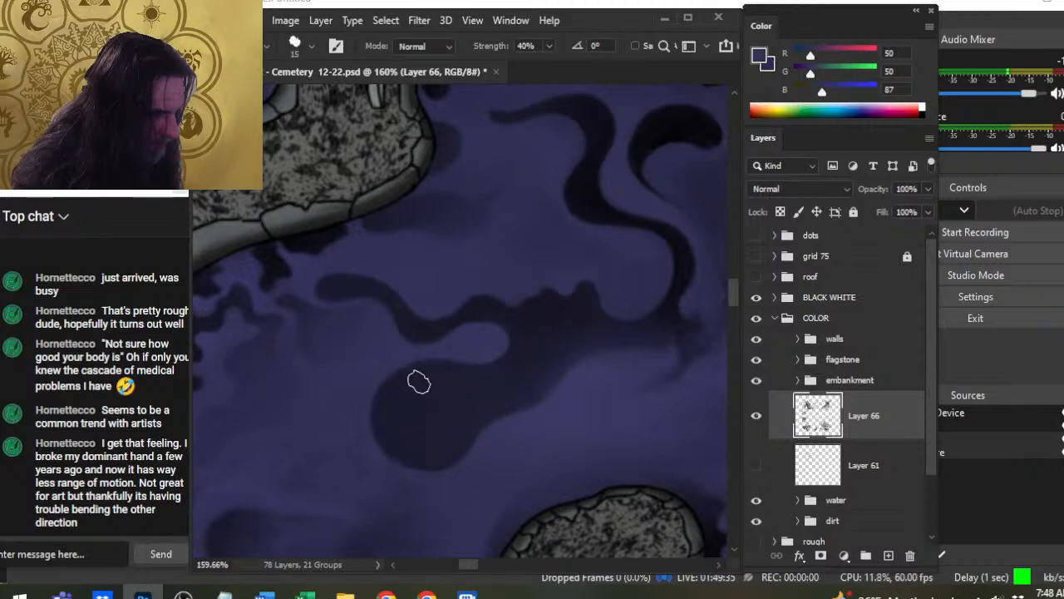
key(z)
drag(385, 412, 451, 356)
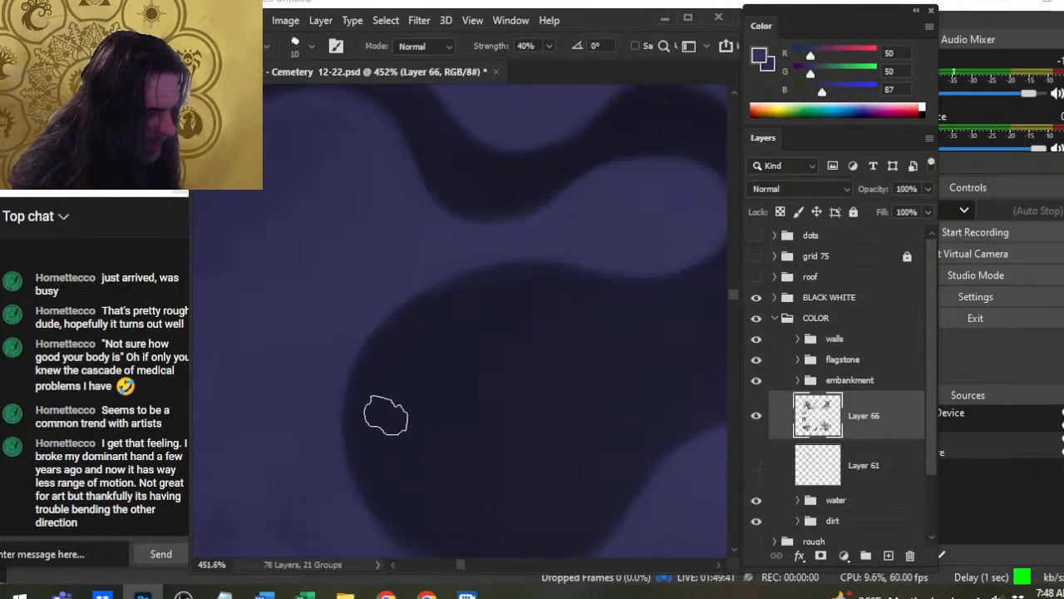
Blend the water below the bulb and even out its bottom edge with a size 10 smudge brush
drag(487, 452, 488, 369)
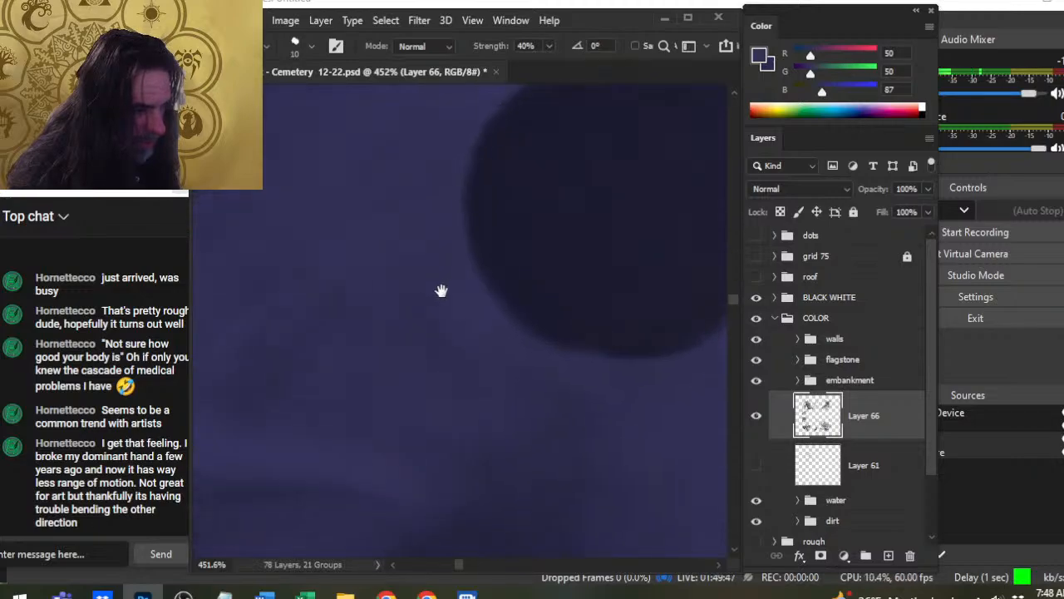
drag(306, 461, 439, 294)
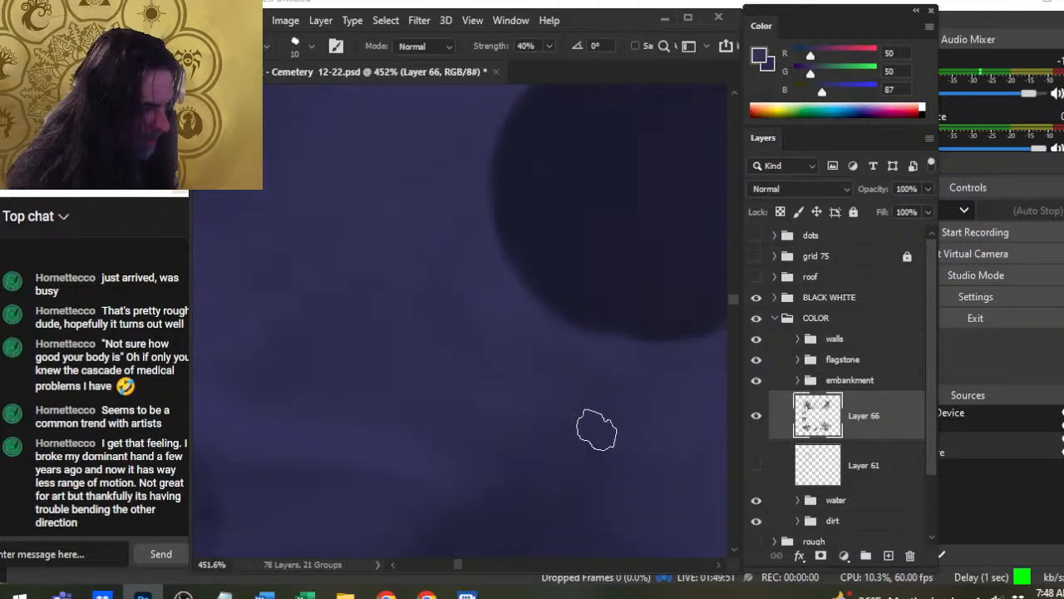
drag(623, 424, 404, 468)
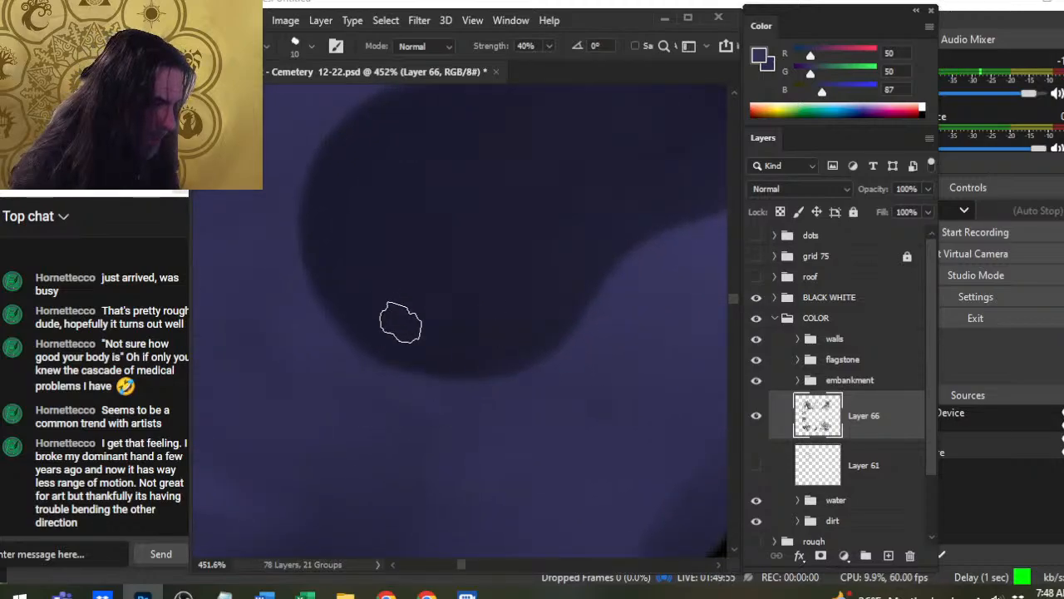
drag(546, 292, 527, 446)
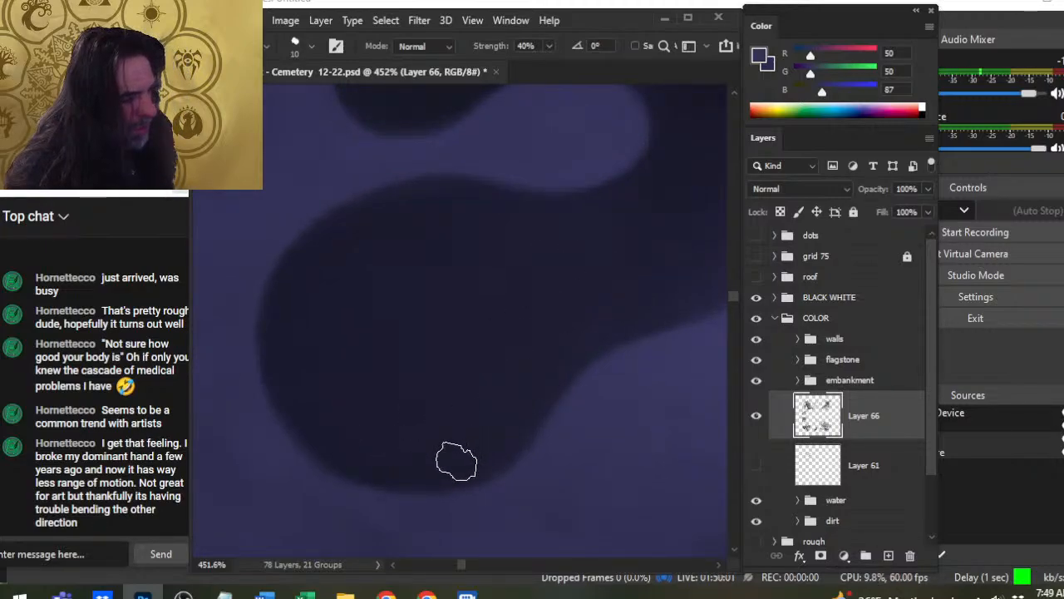
Even out the dark body between the bulb and the curved tail and its lower contour with a size 10 smudge brush
drag(523, 380, 440, 428)
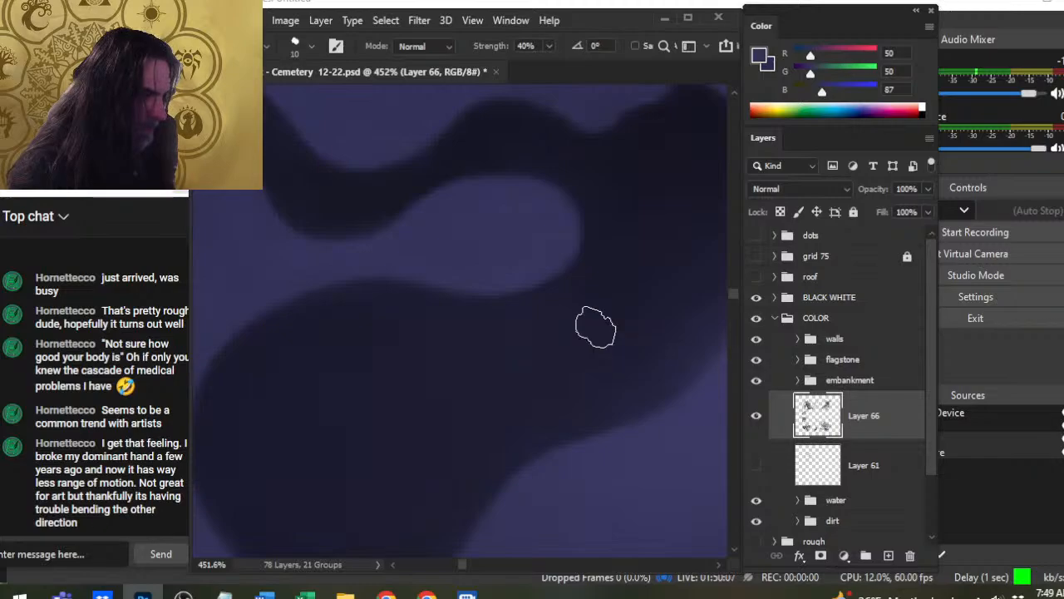
drag(594, 326, 369, 416)
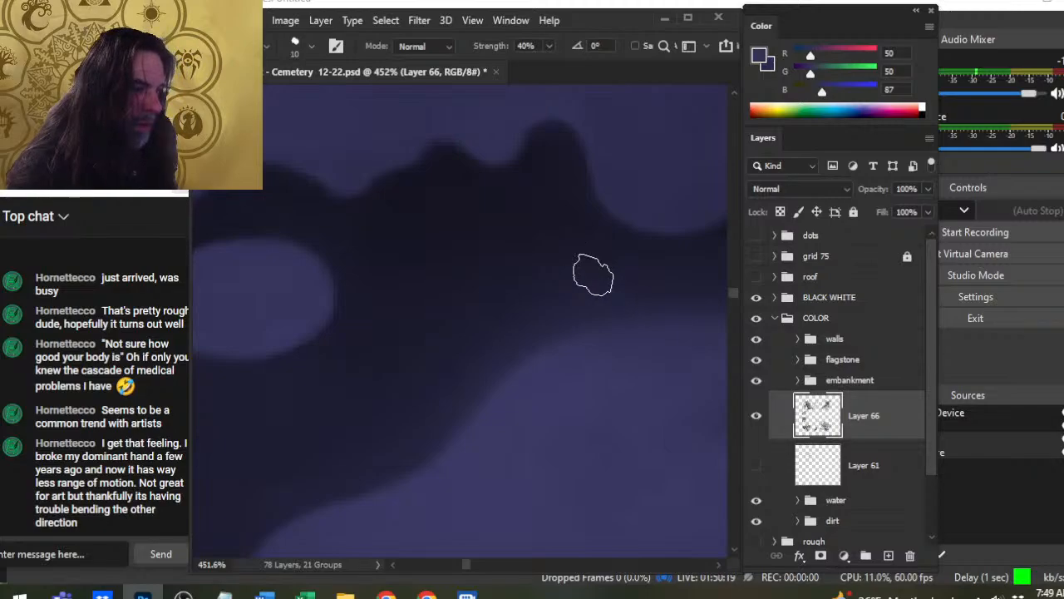
drag(468, 340, 380, 428)
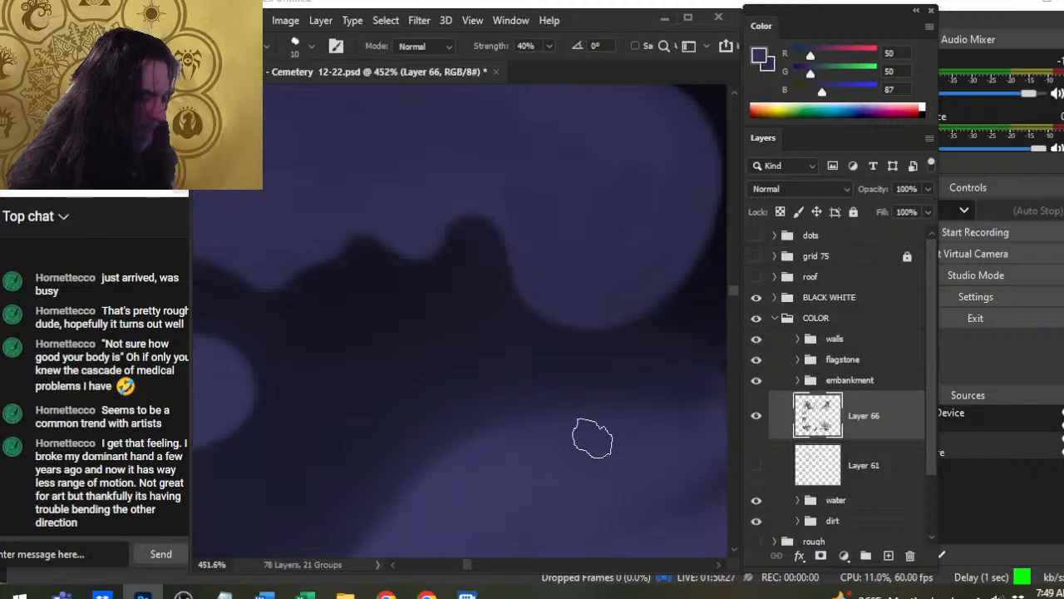
drag(623, 458, 408, 444)
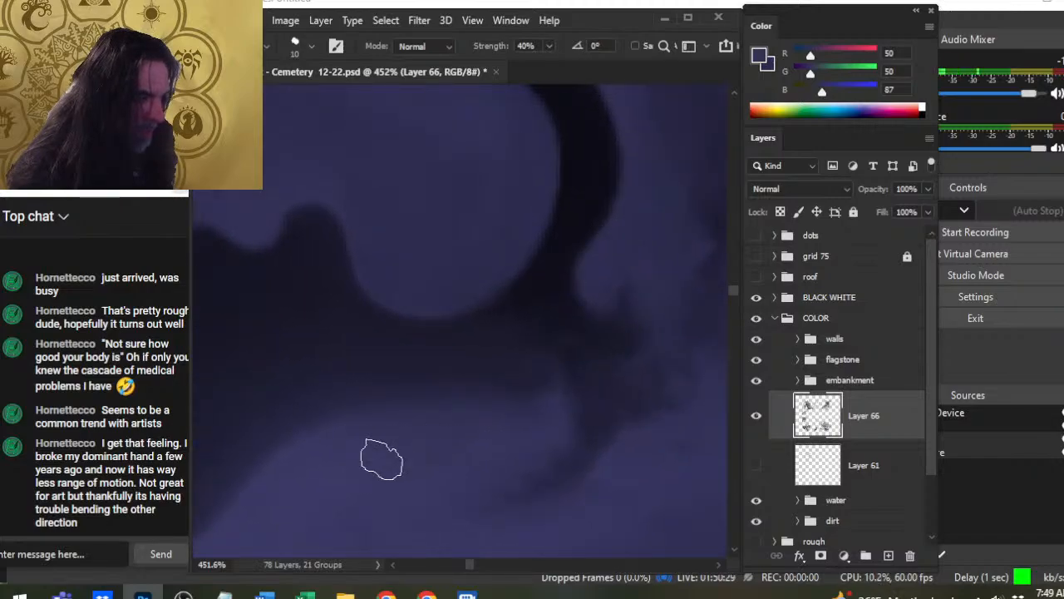
Shape the hollow under the junction of the dark body and curved tail into a rounded arch with a size 8 smudge brush
key(bracketleft)
key(bracketleft)
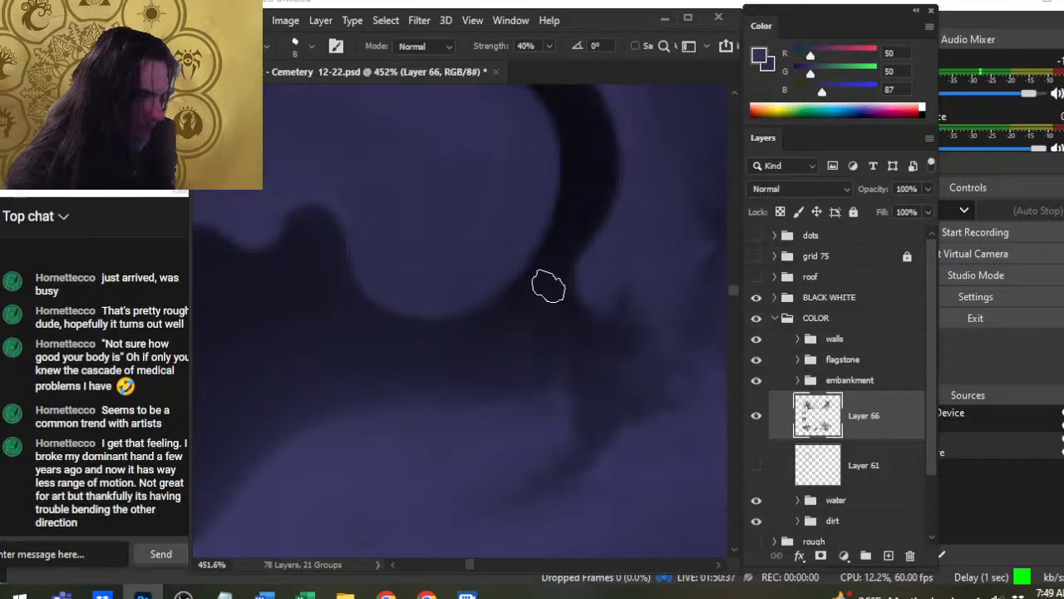
key(z)
drag(490, 358, 488, 328)
drag(525, 396, 439, 252)
drag(428, 312, 449, 314)
key(r)
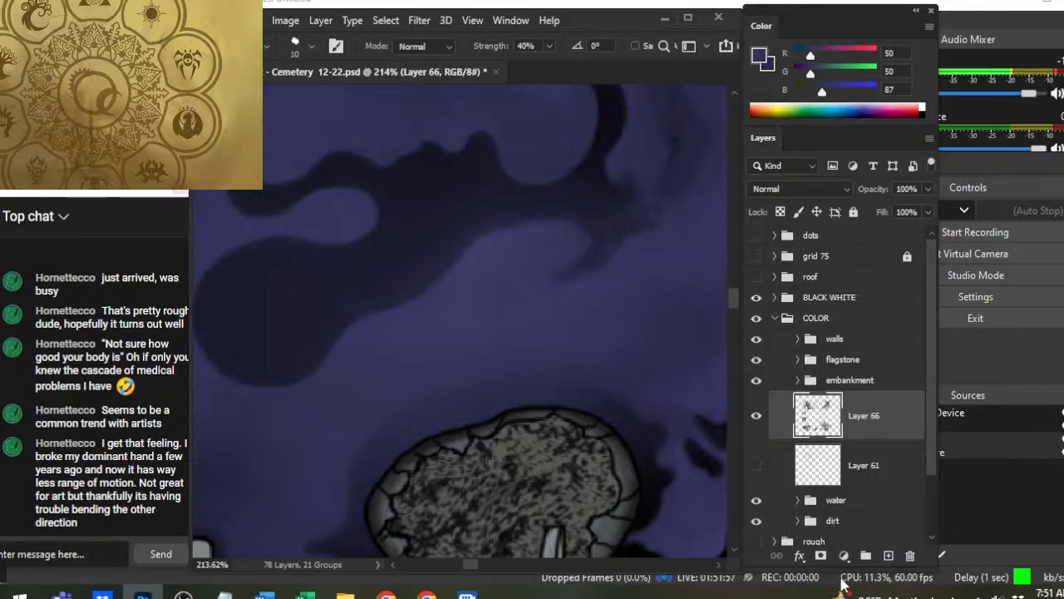
Smooth the concave bend where the bulb meets the body's lower contour with a smudge brush at sizes 10 and 8
drag(461, 325, 407, 363)
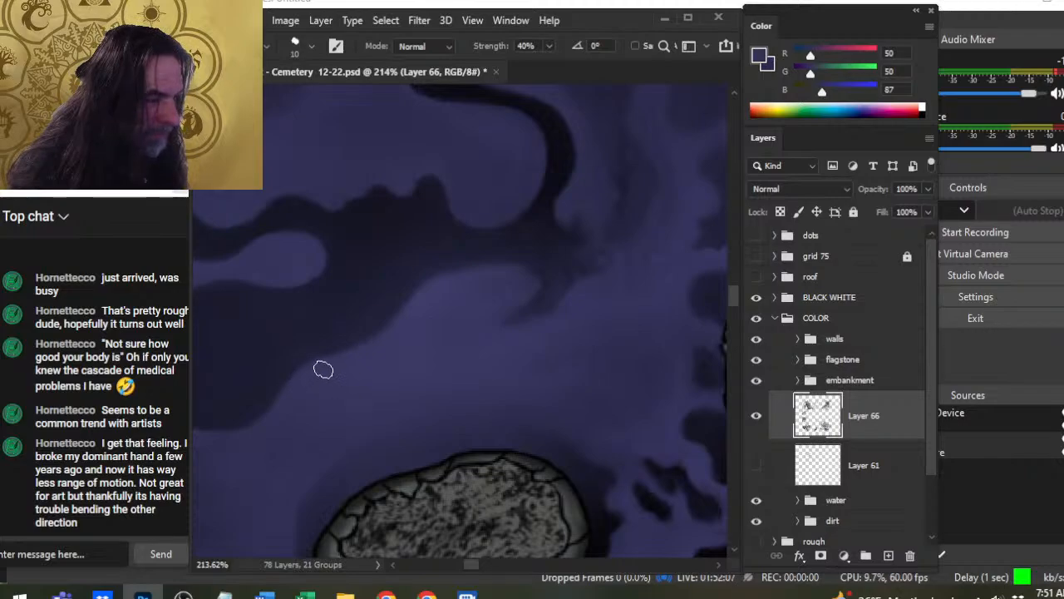
mouse_move(347, 330)
mouse_down()
mouse_move(315, 348)
mouse_move(375, 317)
mouse_up()
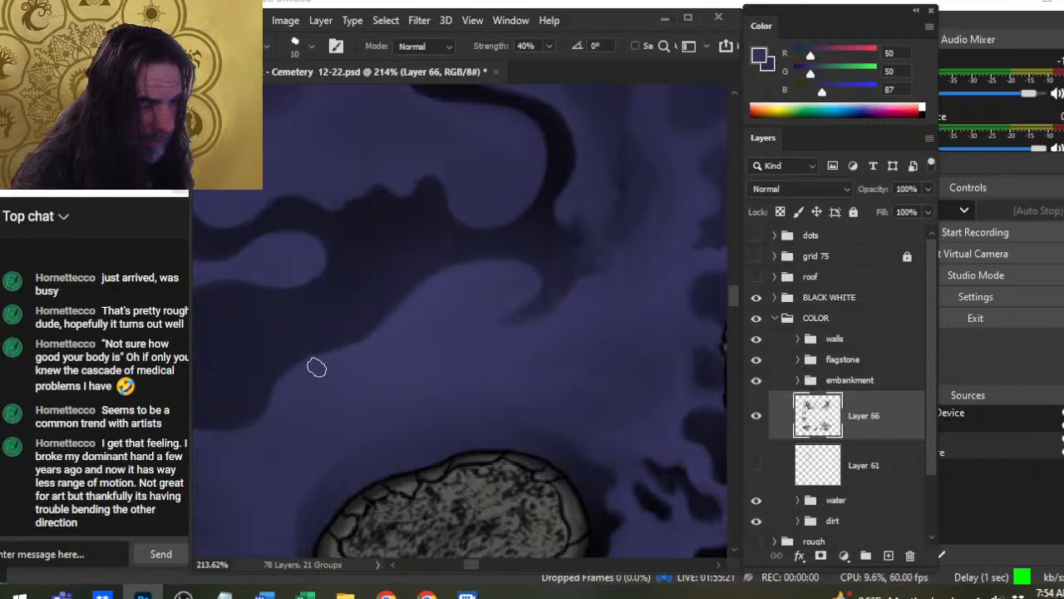
drag(304, 400, 436, 275)
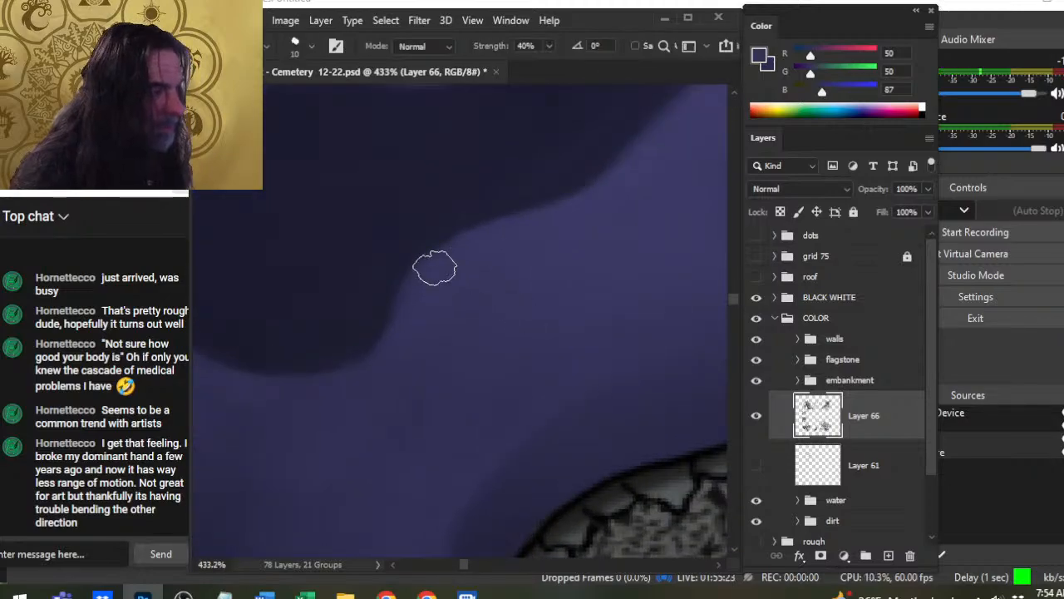
key(bracketleft)
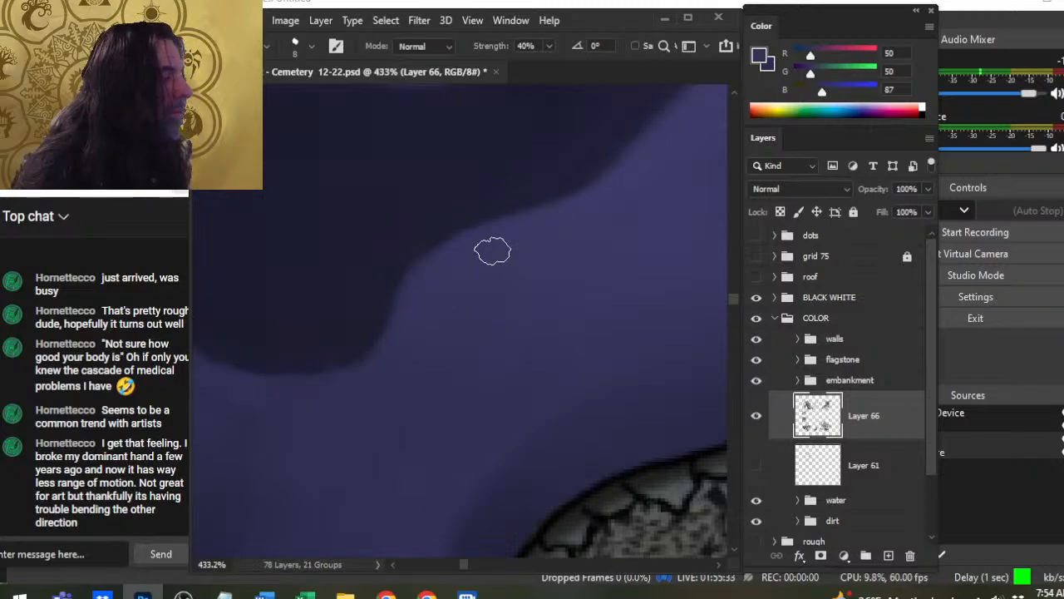
Sharpen the body's lower contour from the bulb to the arched hollow and round the hollow's end with a size 8 smudge brush
drag(532, 242, 488, 380)
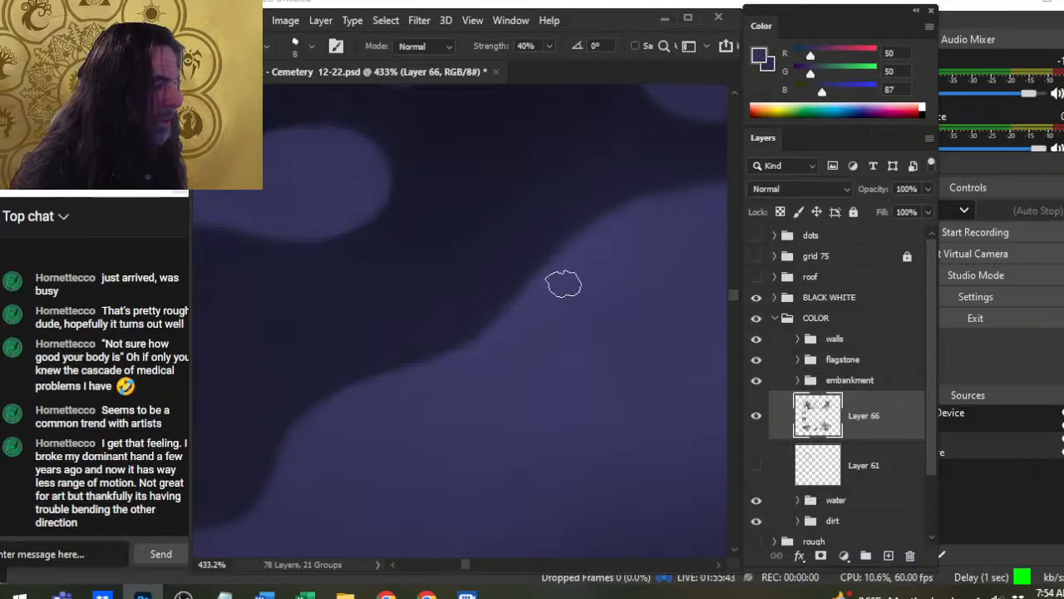
drag(574, 321, 473, 375)
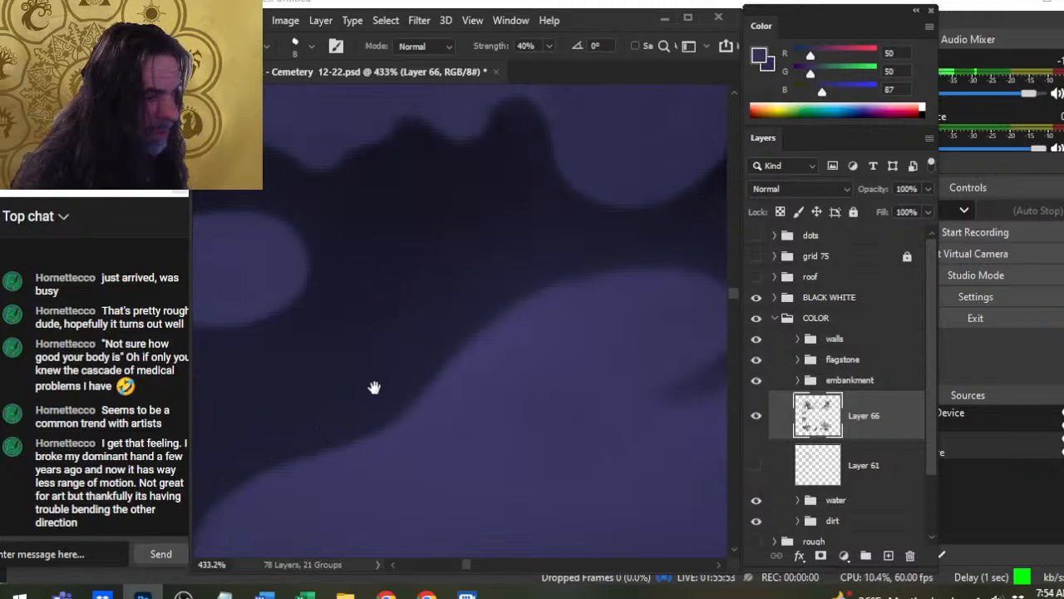
drag(373, 321, 487, 401)
mouse_move(427, 373)
mouse_down()
mouse_move(437, 404)
mouse_move(435, 360)
mouse_up()
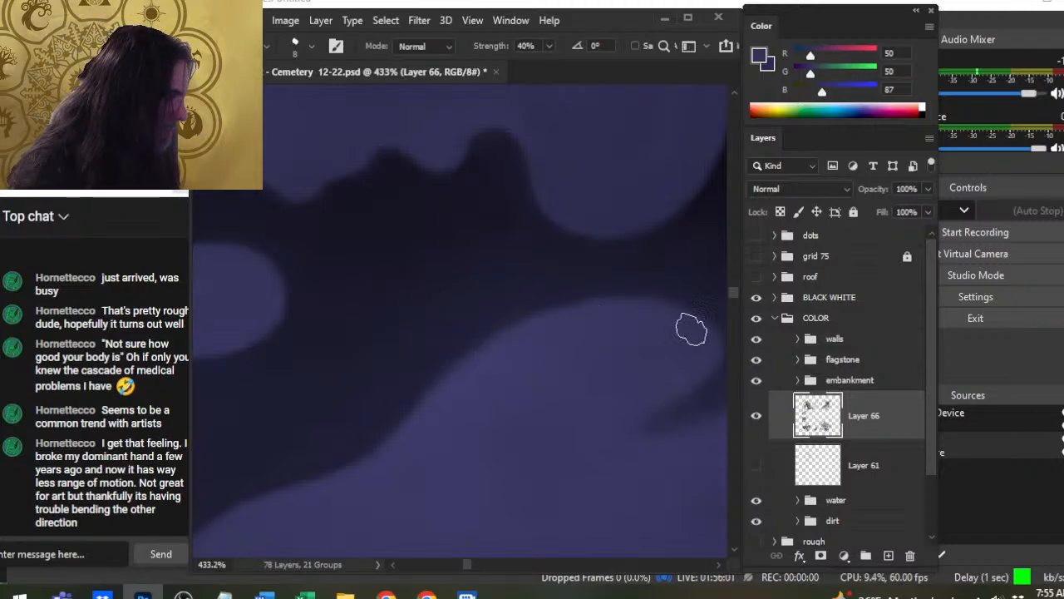
drag(691, 329, 458, 409)
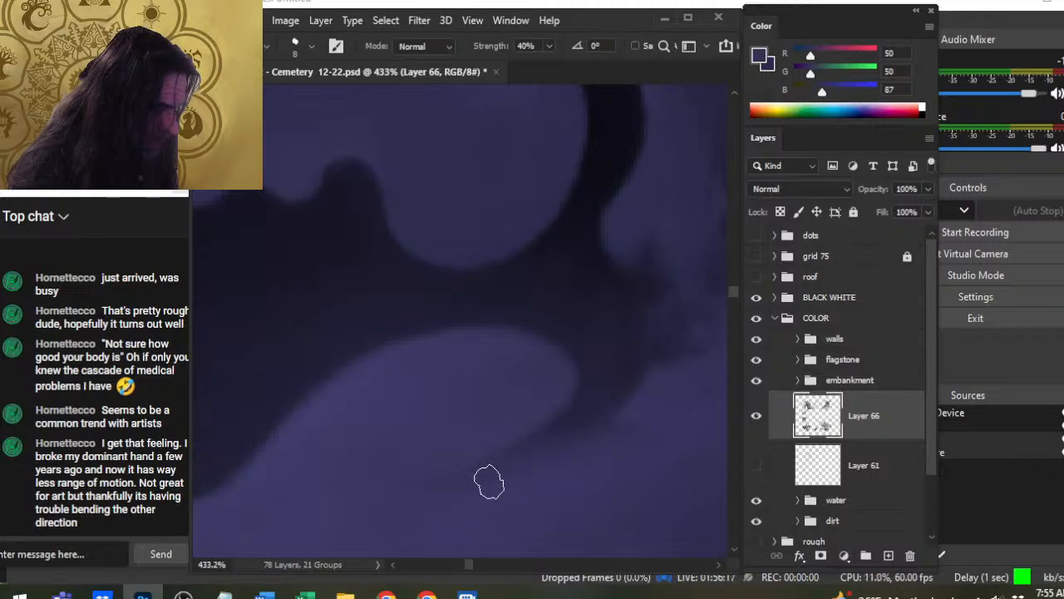
Fade the small hooked wisp beneath the arched hollow into the surrounding water with a smudge brush at sizes 20 and 10
key(z)
drag(610, 456, 537, 360)
key(r)
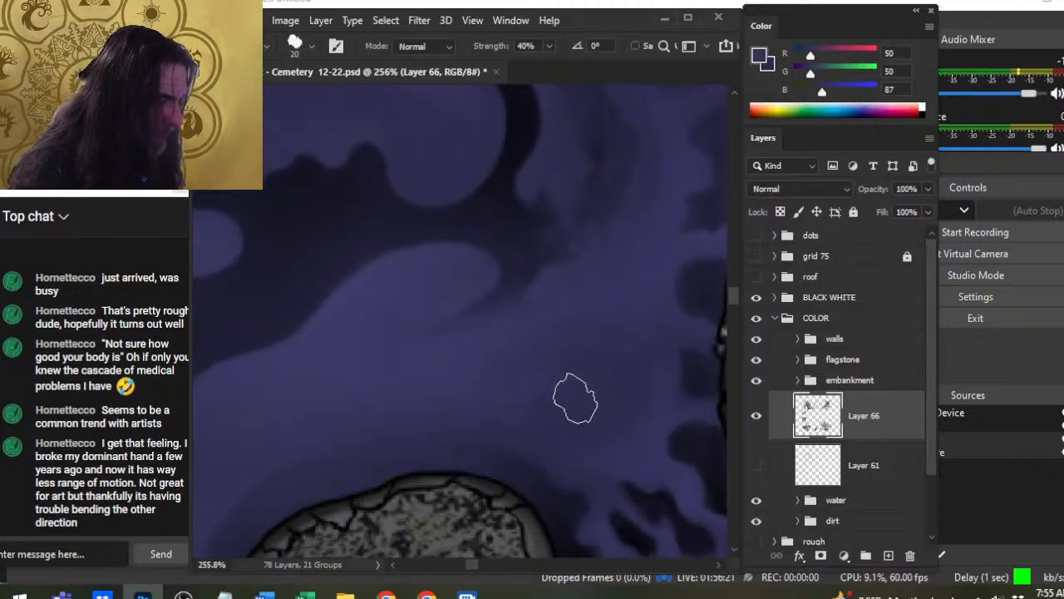
key(bracketleft)
key(bracketright)
key(bracketright)
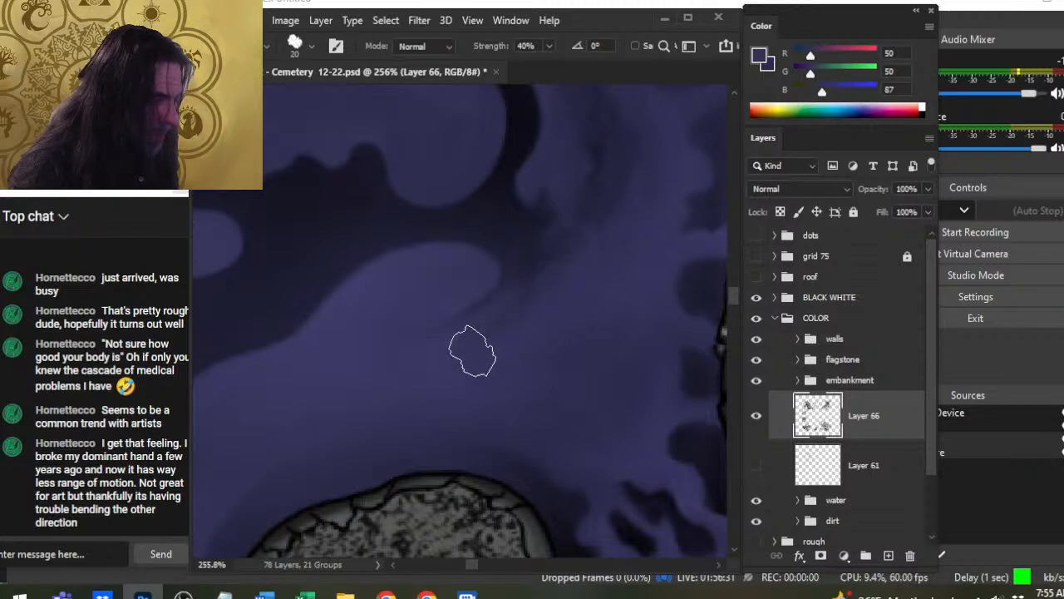
key(bracketleft)
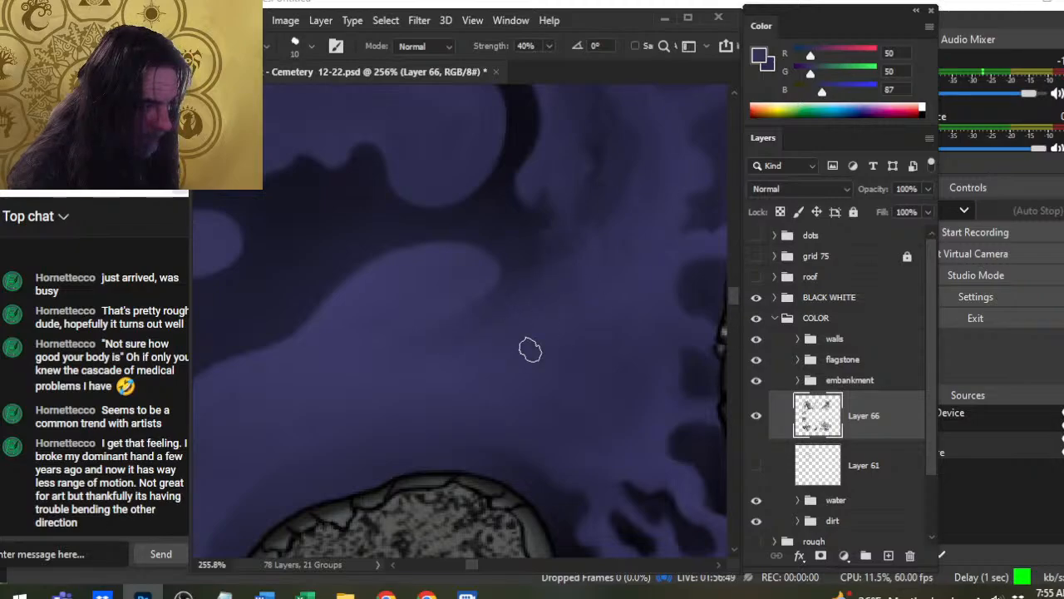
Extend the dark junction's lower end into a soft downward hook beside the arched hollow, using a smudge brush at sizes from 25 down to 10
key(bracketright)
key(bracketright)
key(bracketright)
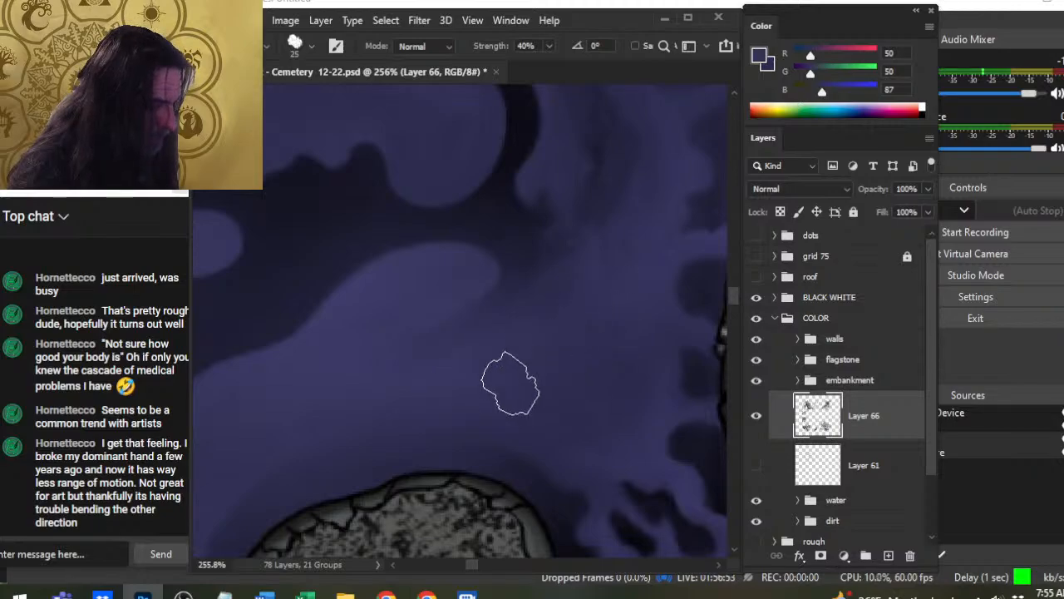
drag(574, 372, 485, 480)
key(bracketleft)
key(bracketleft)
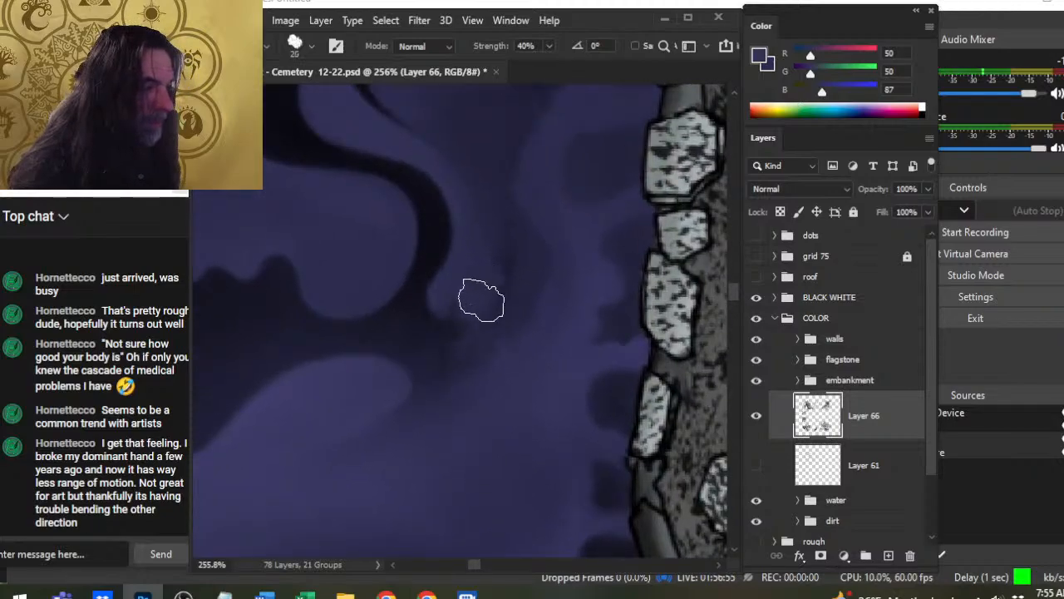
drag(483, 314, 477, 414)
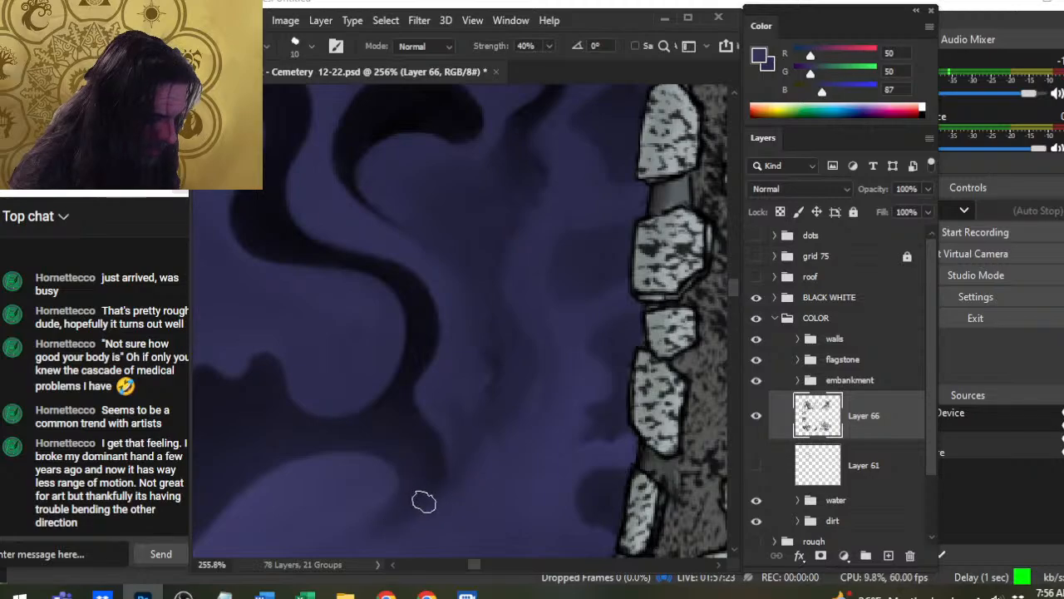
Taper the hook's tip beneath the arched hollow and feather its outer edge into the surrounding water with a smudge brush at sizes 9 and 10
drag(473, 496, 570, 364)
mouse_move(488, 407)
mouse_down()
mouse_move(534, 383)
mouse_move(487, 396)
mouse_move(556, 383)
mouse_move(454, 442)
mouse_move(507, 377)
mouse_move(502, 366)
mouse_move(454, 414)
mouse_move(492, 374)
mouse_move(498, 381)
mouse_move(471, 426)
mouse_move(493, 368)
mouse_move(431, 425)
mouse_move(493, 363)
mouse_move(460, 402)
mouse_up()
key(bracketleft)
key(bracketleft)
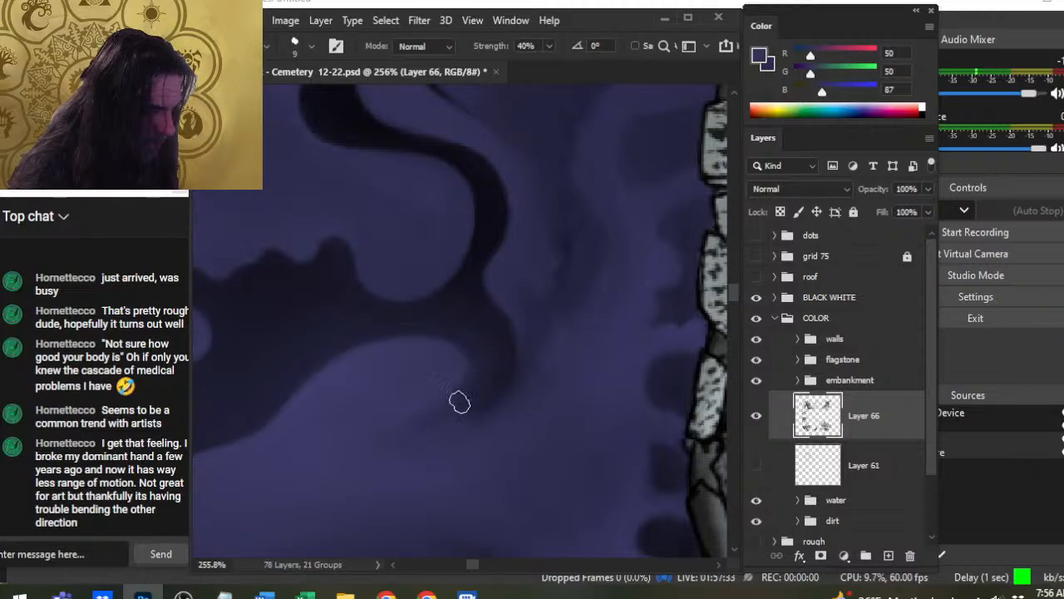
key(bracketright)
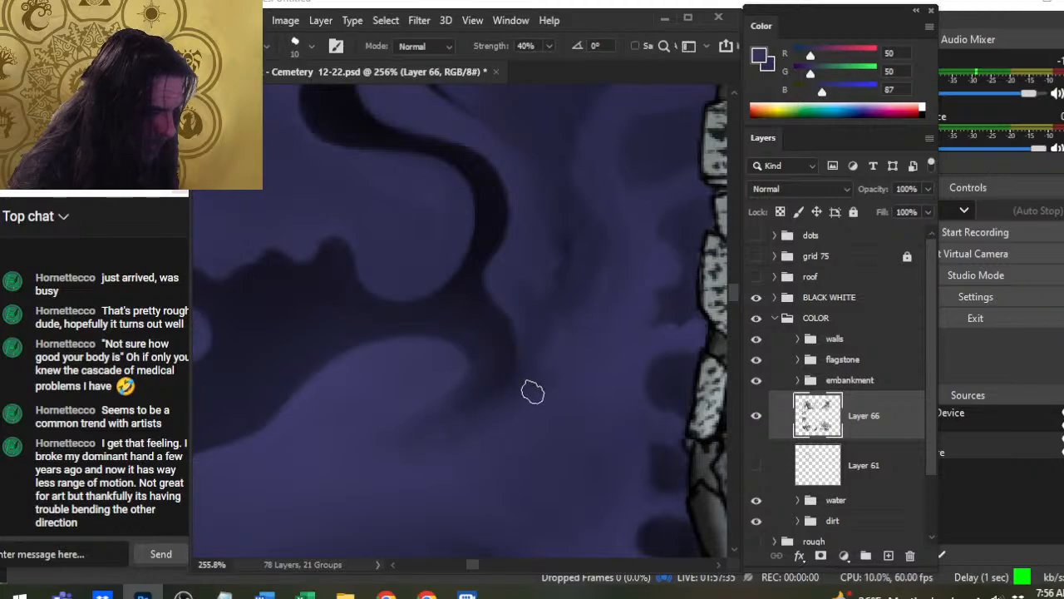
mouse_move(542, 398)
mouse_down()
mouse_move(493, 398)
mouse_move(484, 438)
mouse_move(450, 447)
mouse_move(482, 426)
mouse_move(470, 424)
mouse_move(487, 401)
mouse_move(461, 404)
mouse_up()
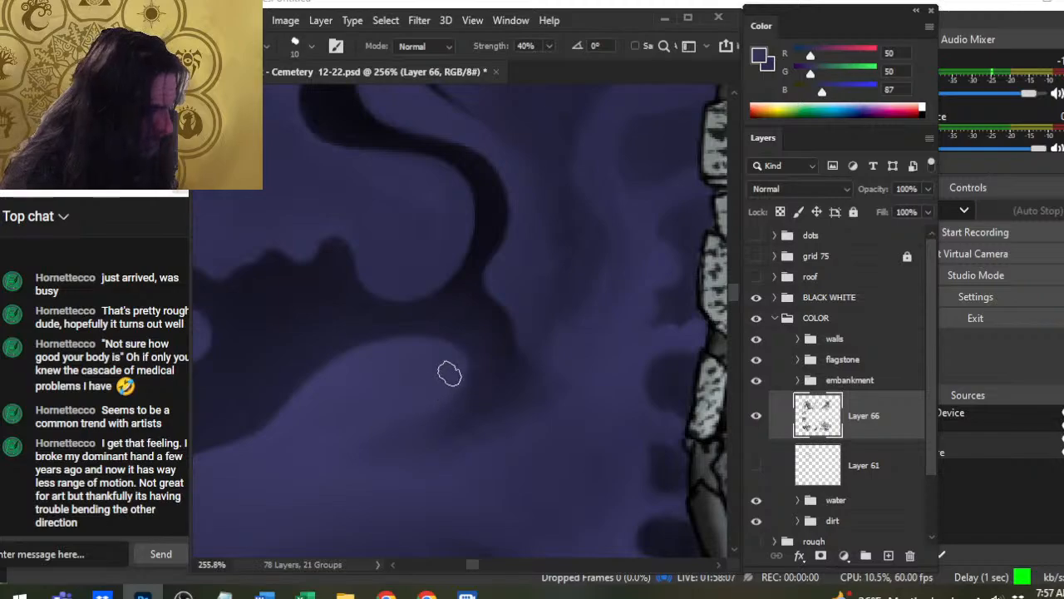
Check the finished dark swirl against the rest of the pool and save the cemetery map document
key(z)
drag(524, 451, 462, 497)
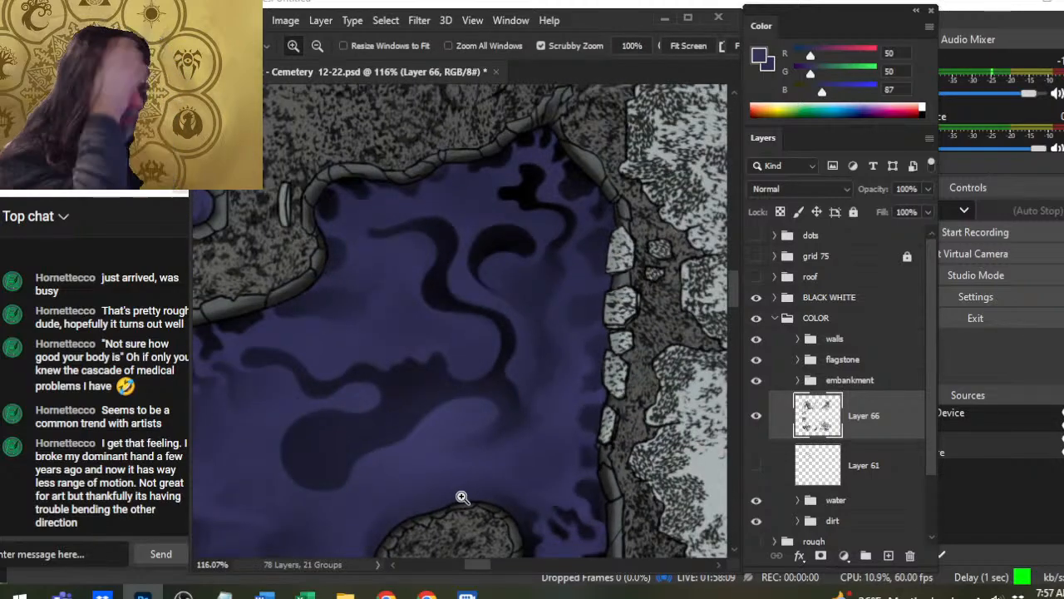
drag(382, 392, 542, 230)
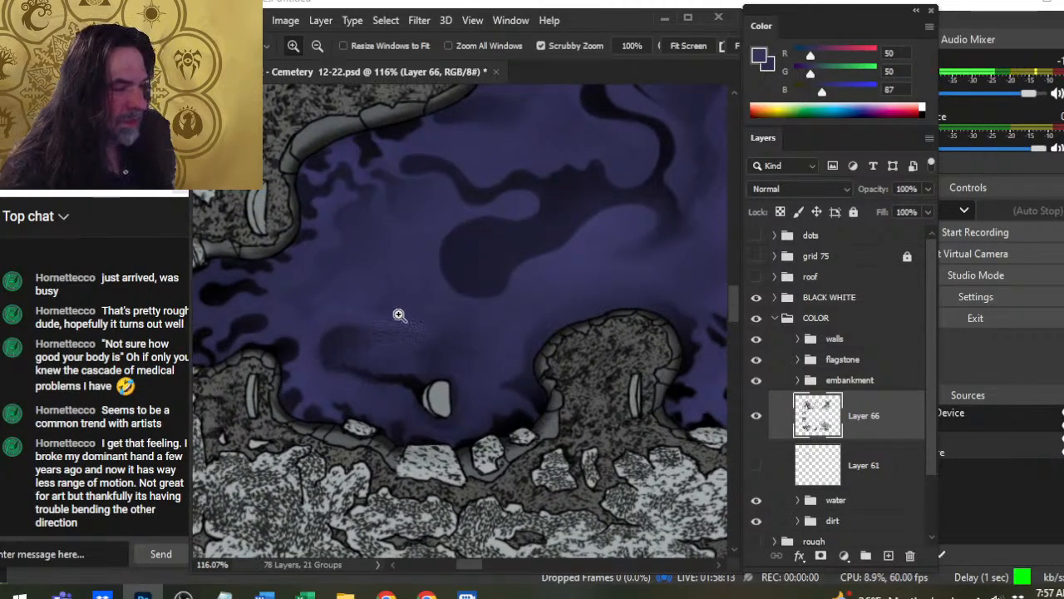
drag(610, 311, 425, 364)
drag(476, 288, 563, 308)
key(r)
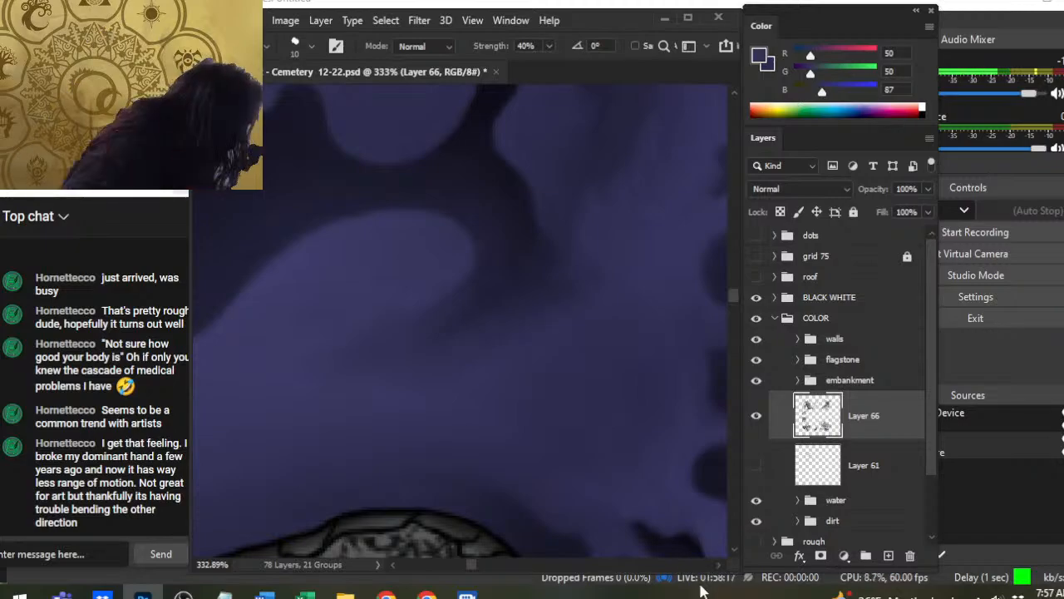
key(ctrl+s)
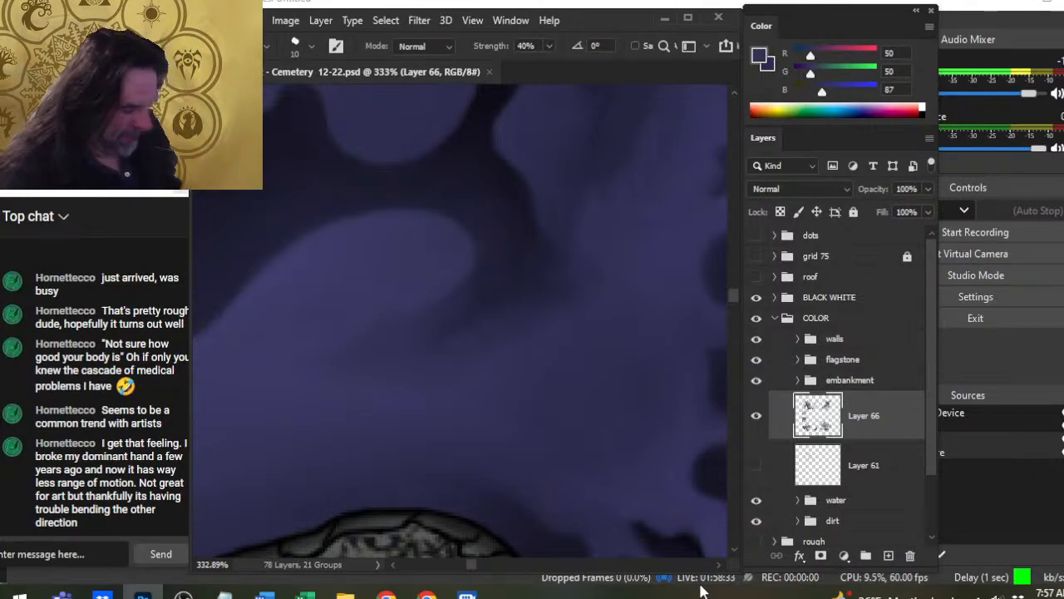
Examine the overall balance of the dark pools across the full cemetery map and the broken paving in its central avenue
key(z)
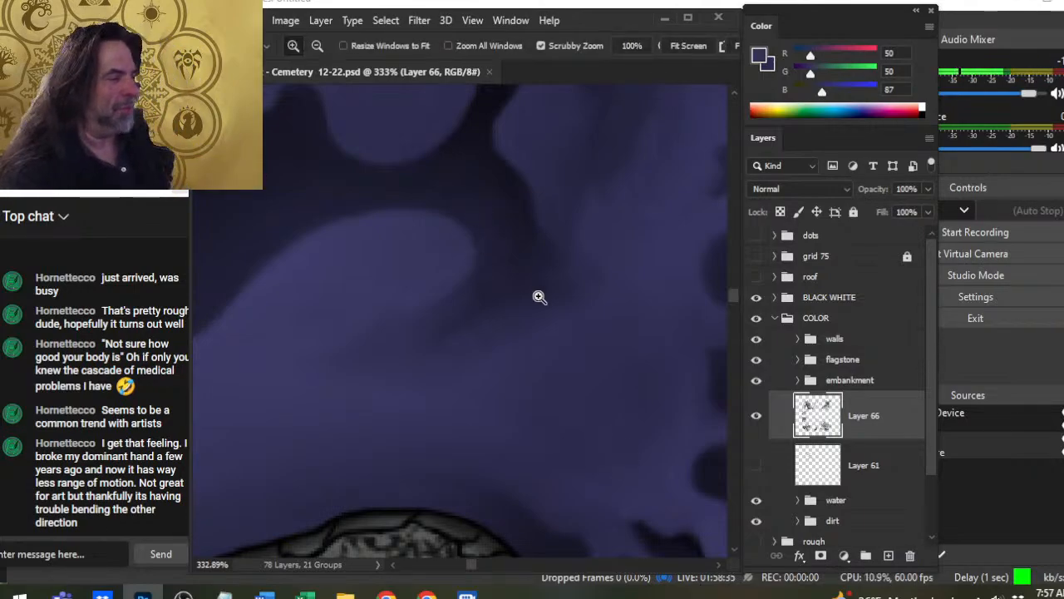
mouse_move(539, 297)
mouse_down()
mouse_move(501, 307)
mouse_move(461, 340)
mouse_up()
scroll(461, 339, down, 3)
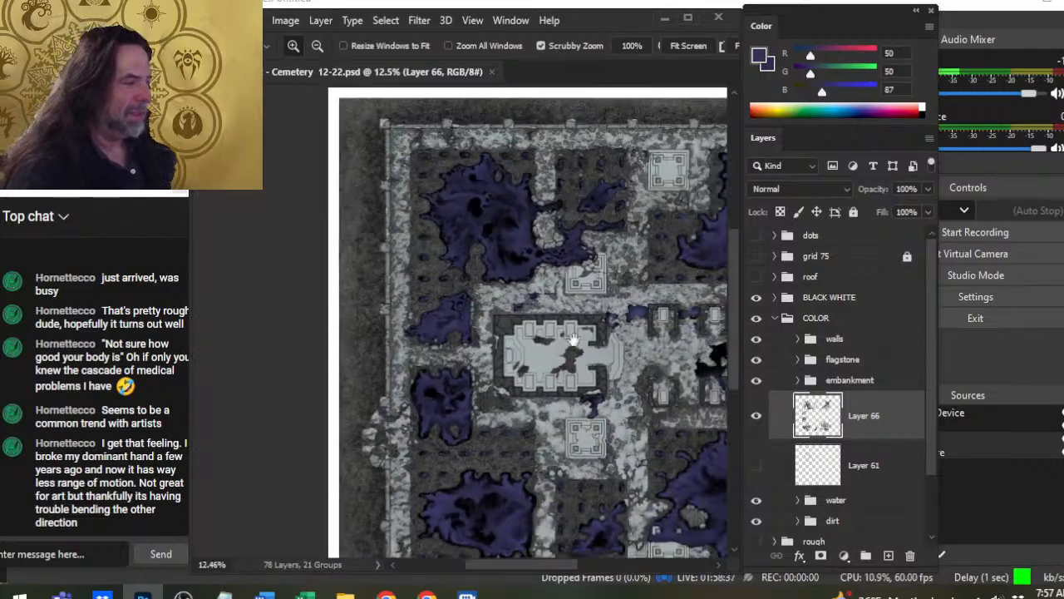
scroll(574, 359, down, 1)
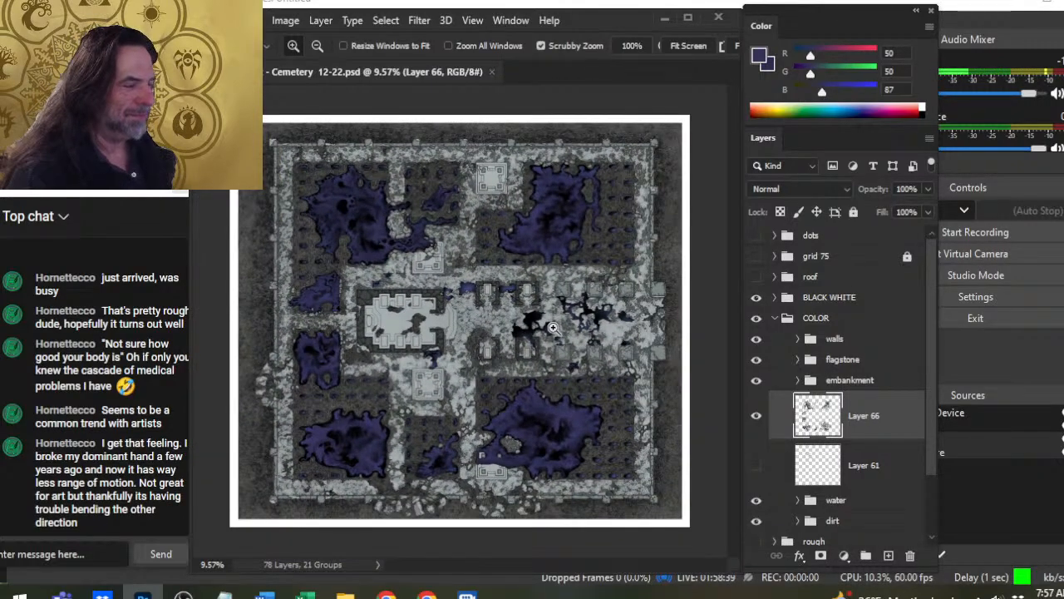
scroll(582, 341, up, 3)
drag(604, 421, 558, 368)
scroll(559, 368, down, 4)
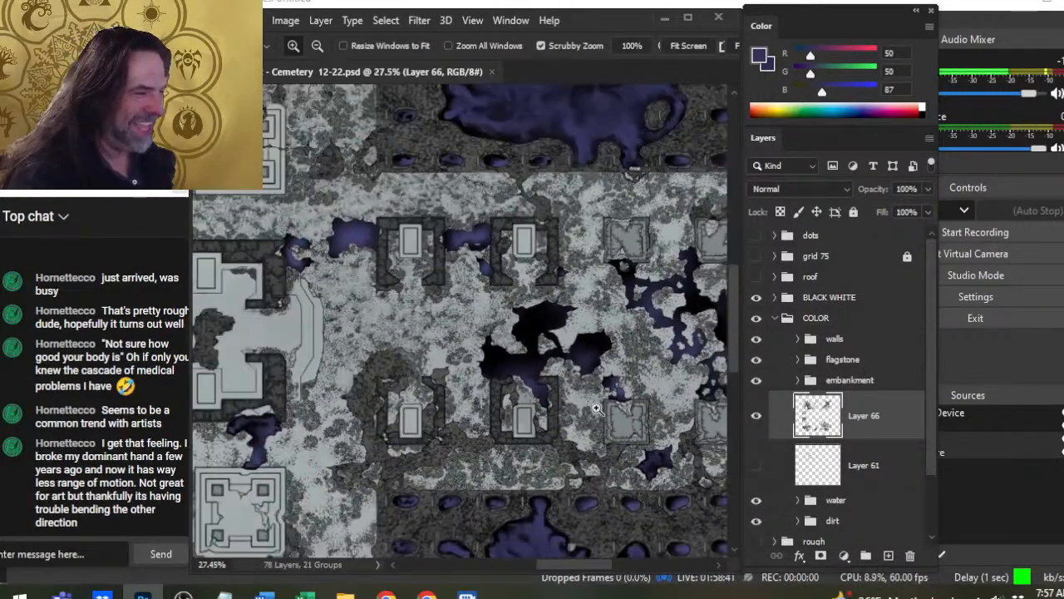
scroll(553, 408, down, 2)
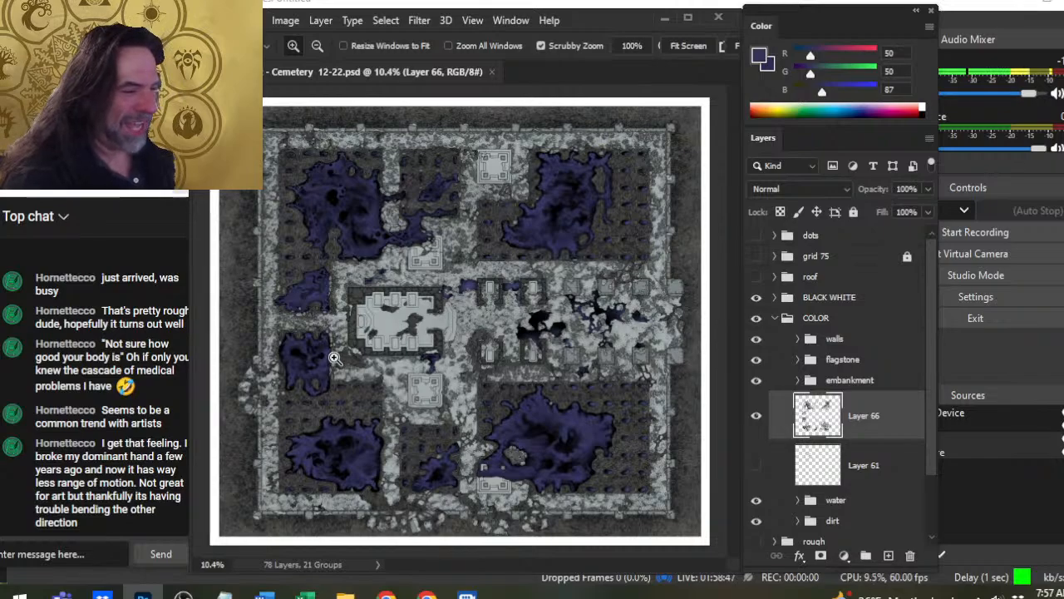
Inspect the smaller pools around the central building and compare the swirl details up close with the larger pools
scroll(334, 358, up, 2)
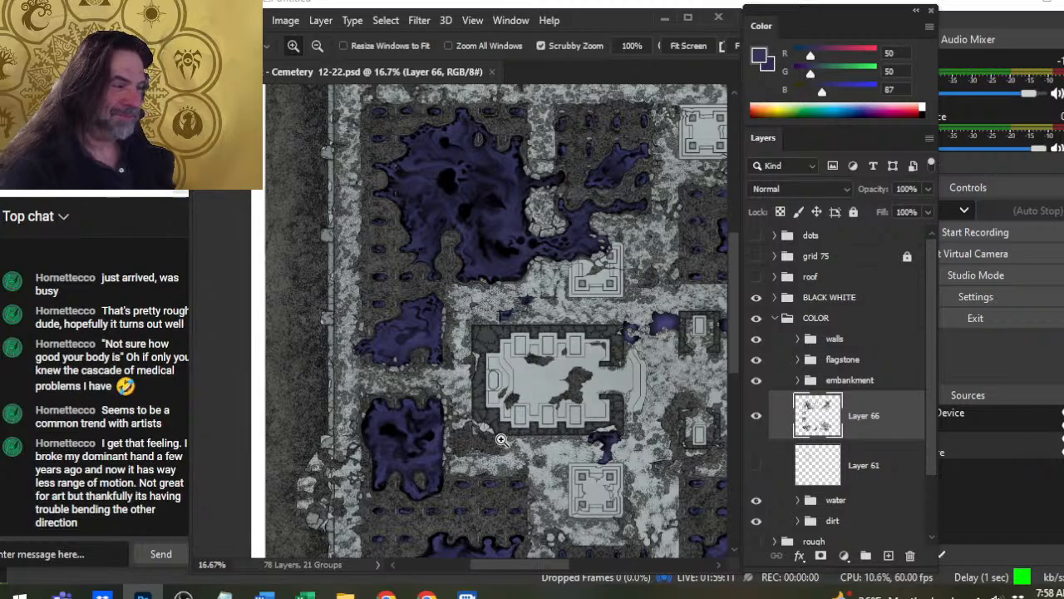
drag(467, 319, 319, 306)
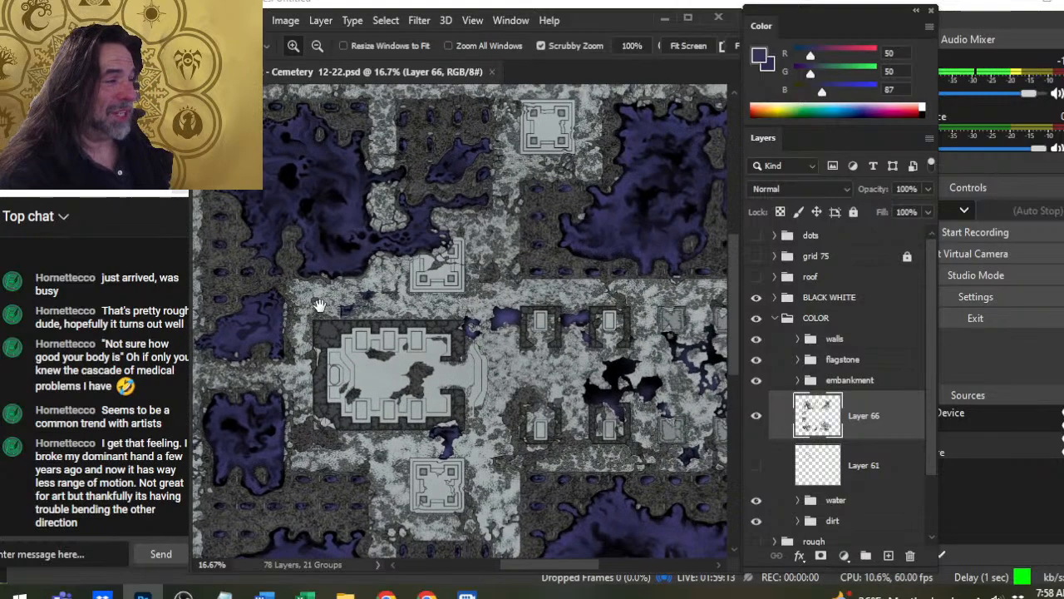
drag(461, 232, 561, 308)
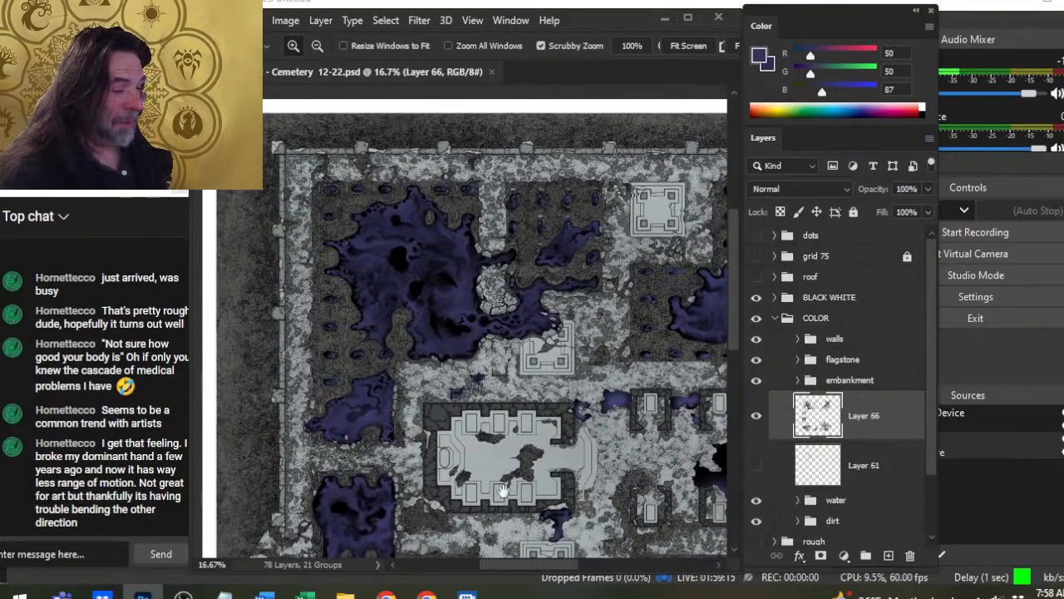
drag(503, 491, 501, 369)
drag(341, 296, 444, 307)
drag(582, 317, 442, 355)
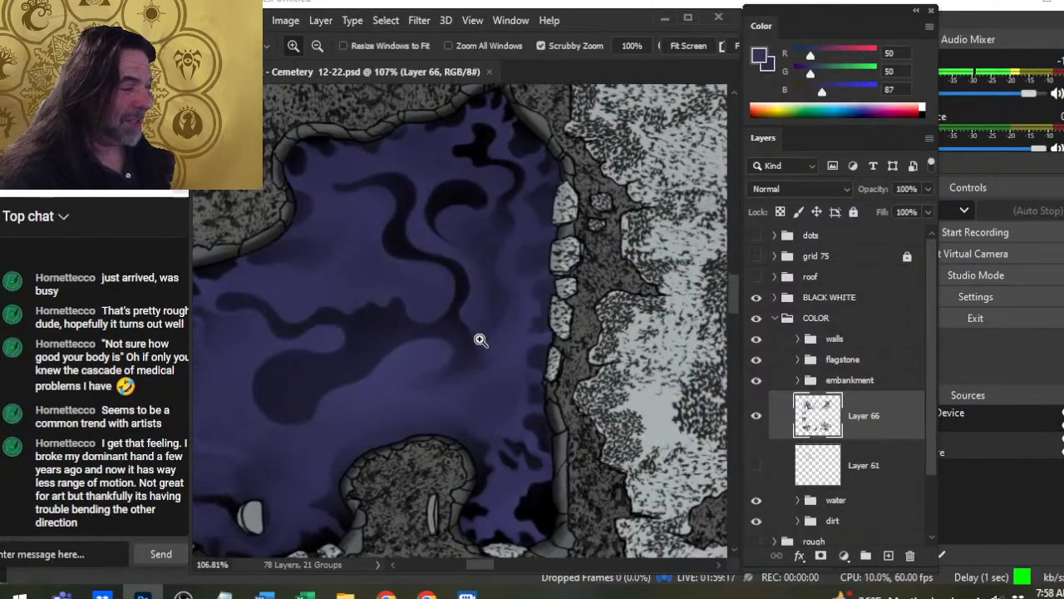
drag(562, 236, 454, 413)
drag(555, 444, 464, 137)
drag(482, 236, 444, 124)
drag(451, 413, 496, 446)
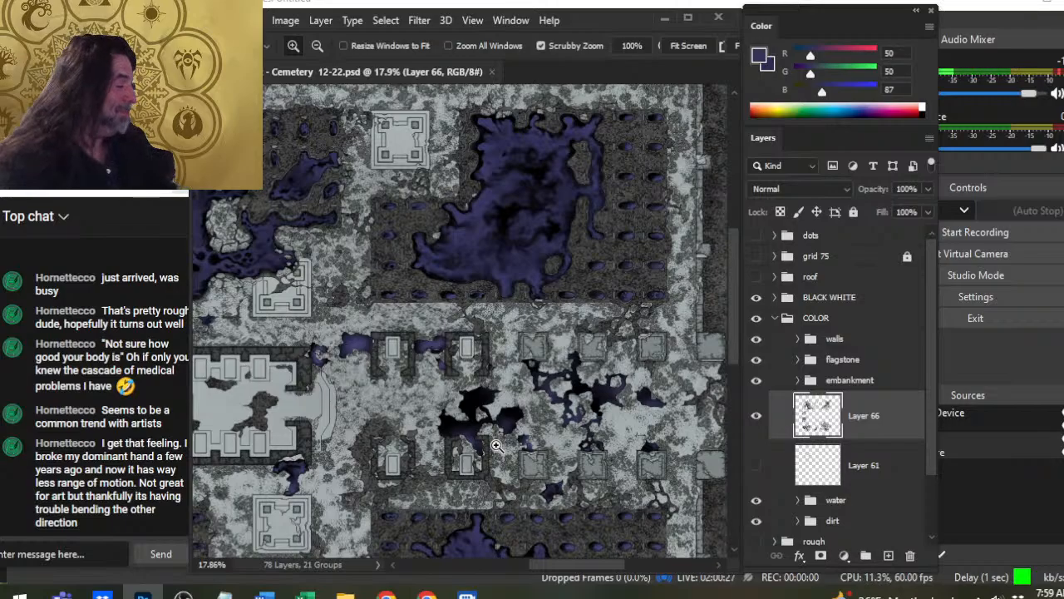
key(alt+Tab)
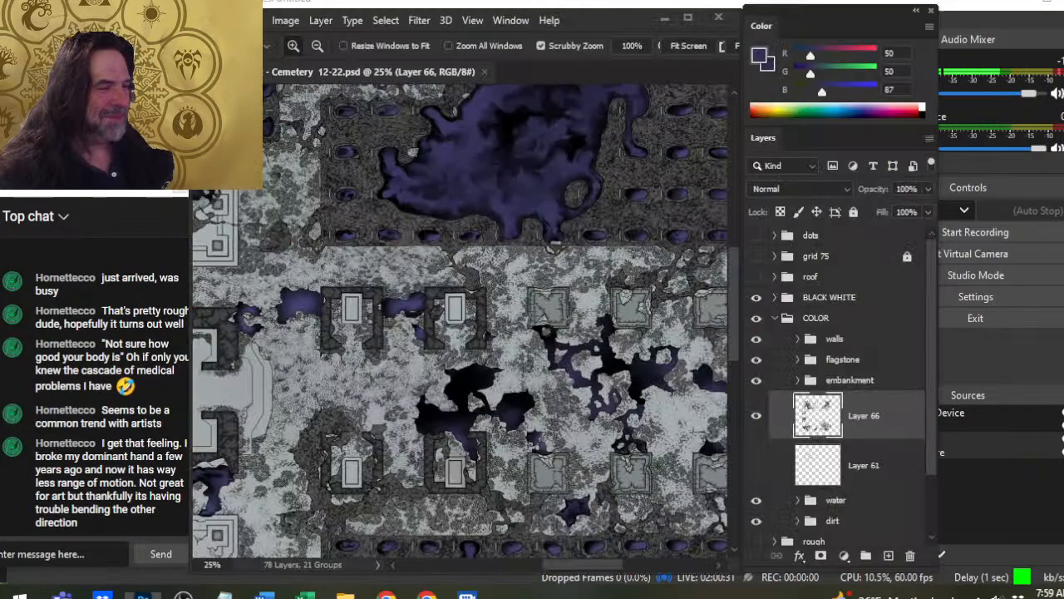
key(alt+Tab)
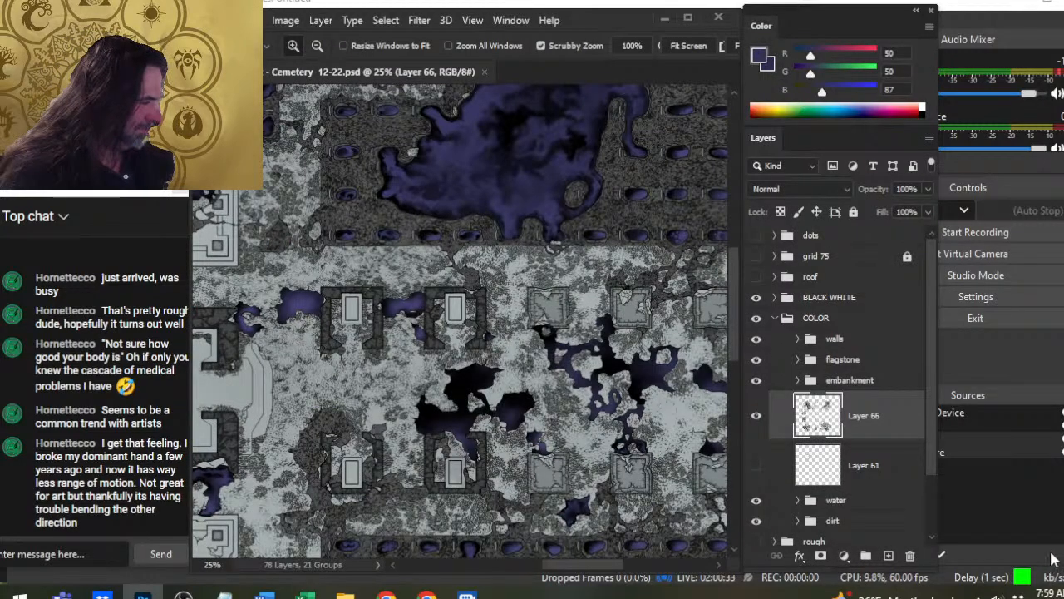